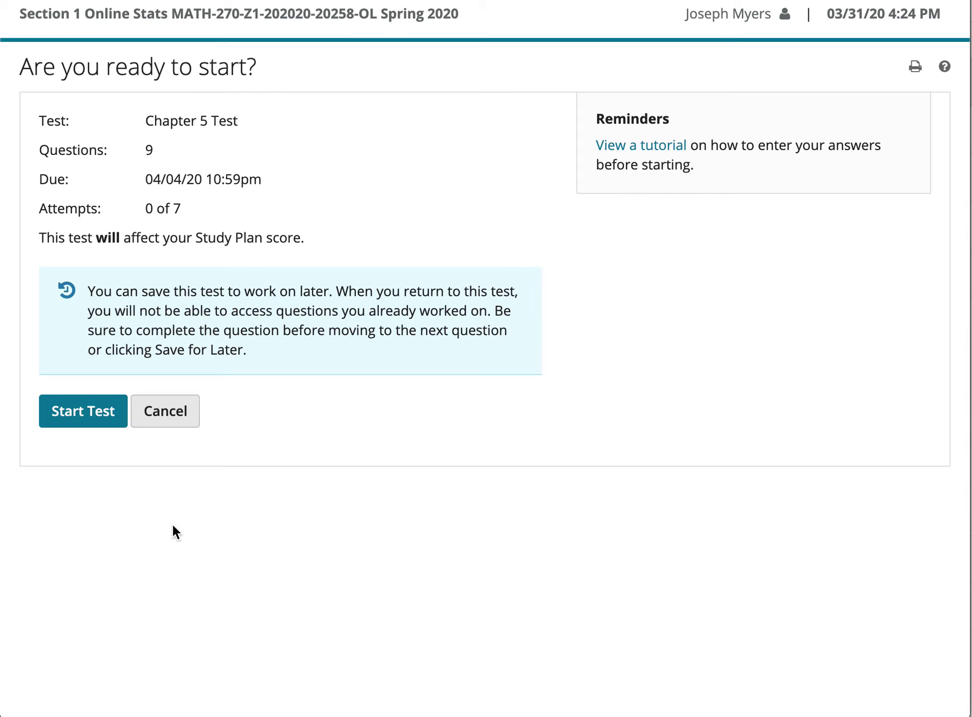
Start the Chapter 5 Test and open the first question's probability table in Excel
left_click(79, 419)
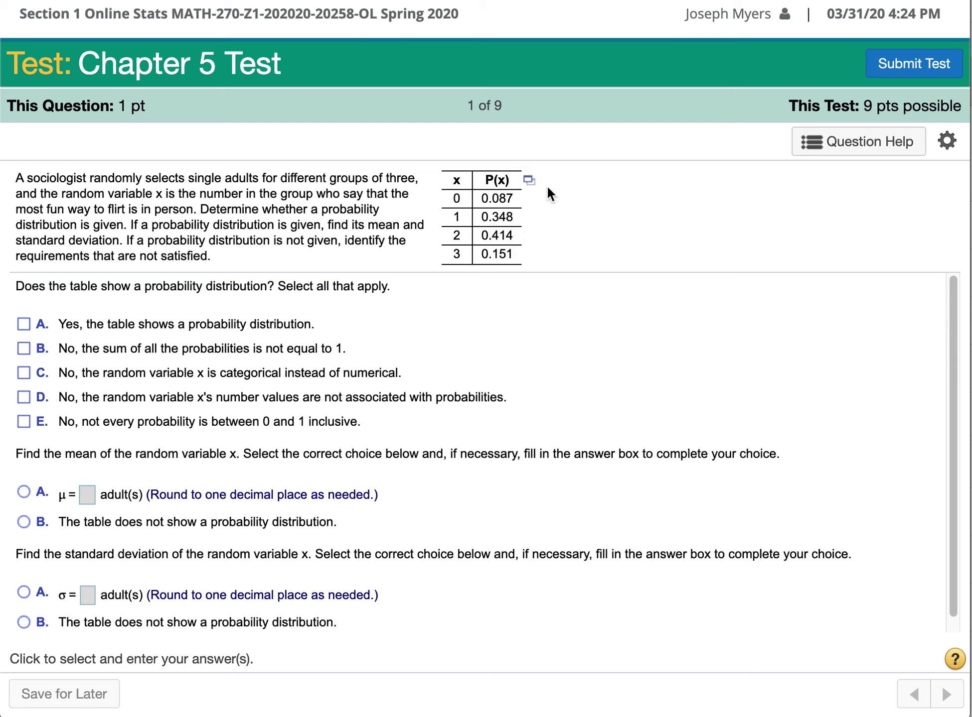
left_click(528, 180)
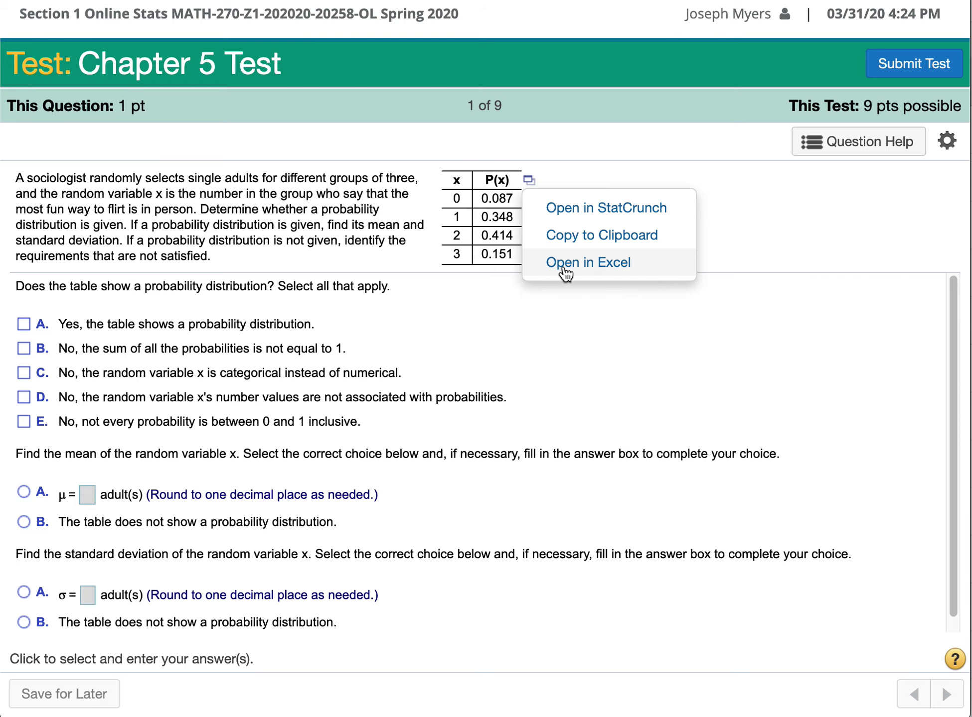
left_click(571, 263)
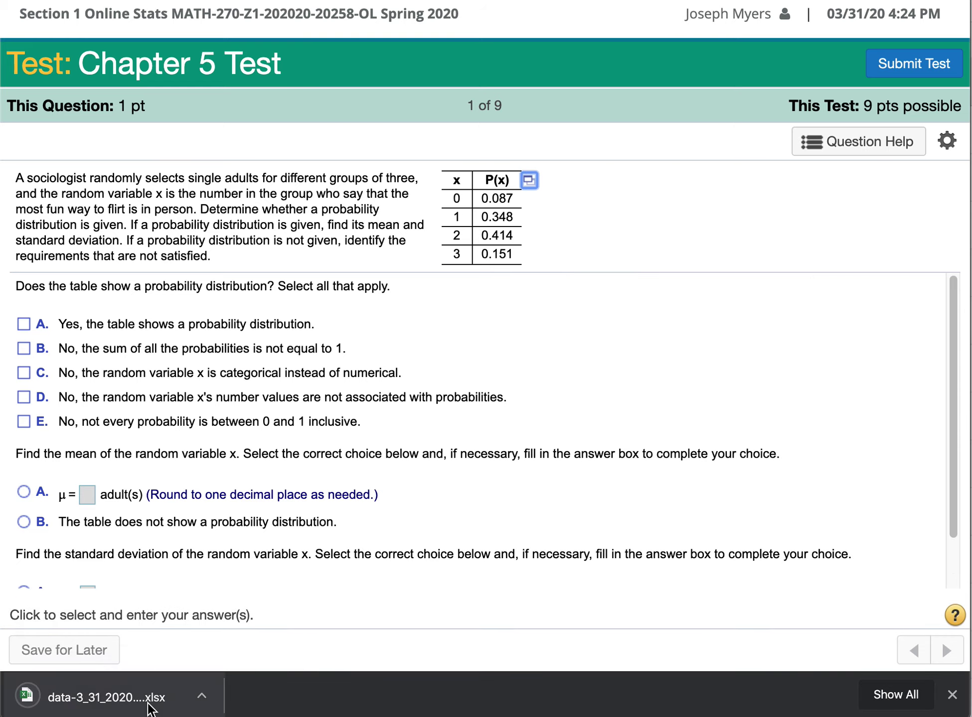
left_click(157, 697)
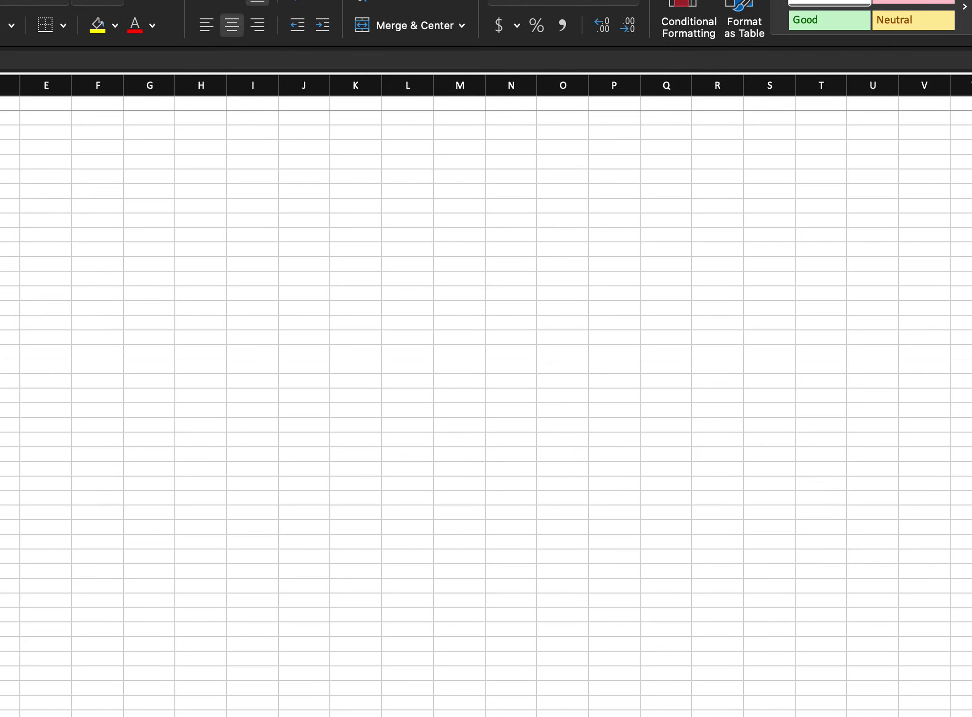
Resize the workbook window so the test page stays partly visible, and set the worksheet zoom to 200%
left_click_drag(969, 715, 686, 686)
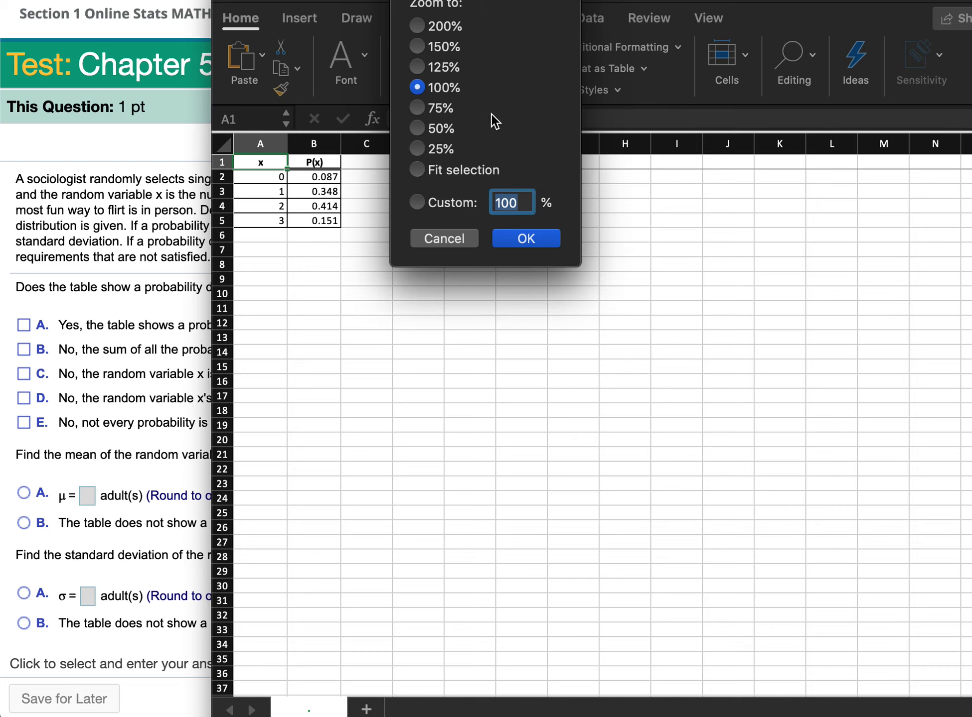
left_click(442, 26)
left_click(549, 241)
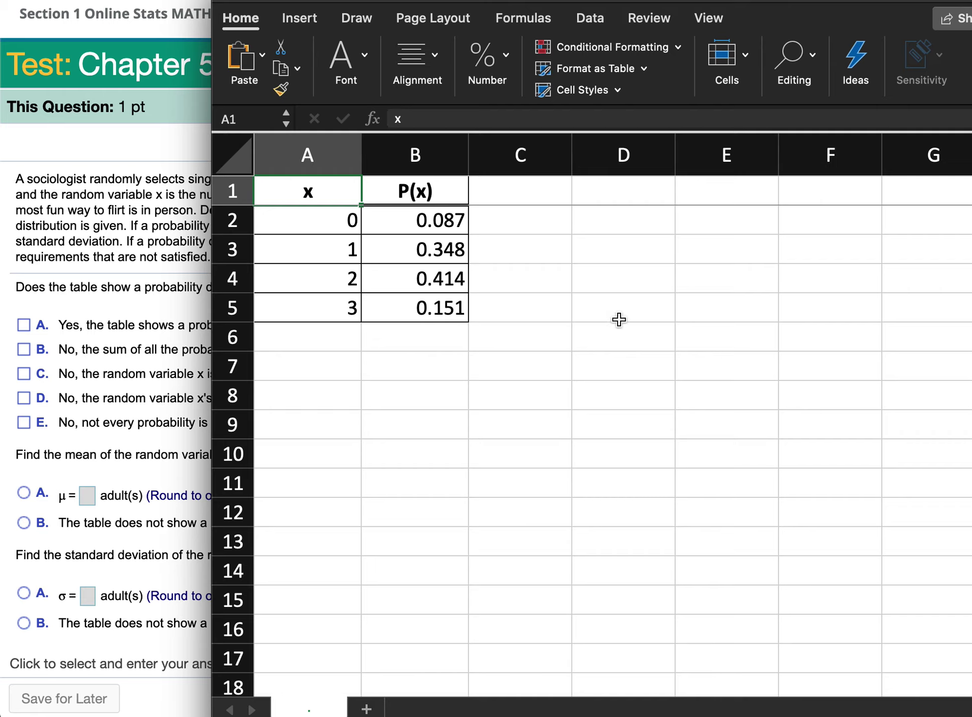
Sum the P(x) probabilities in cell B7 with the formula =sum(B2:B5)
left_click(431, 363)
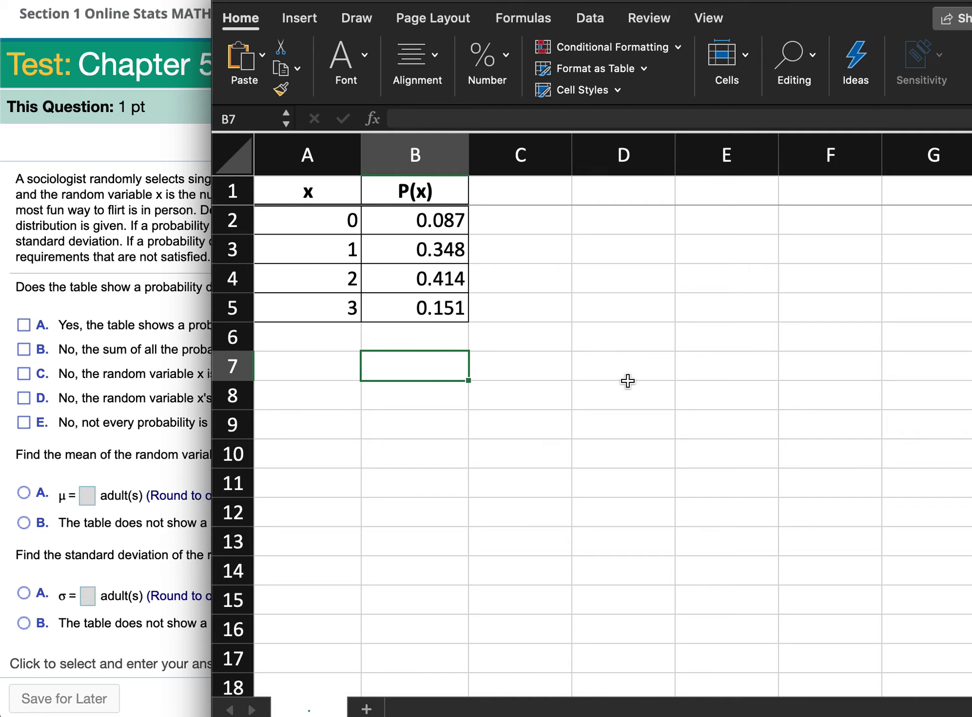
type("=sum(")
left_click_drag(442, 227, 453, 318)
type(")")
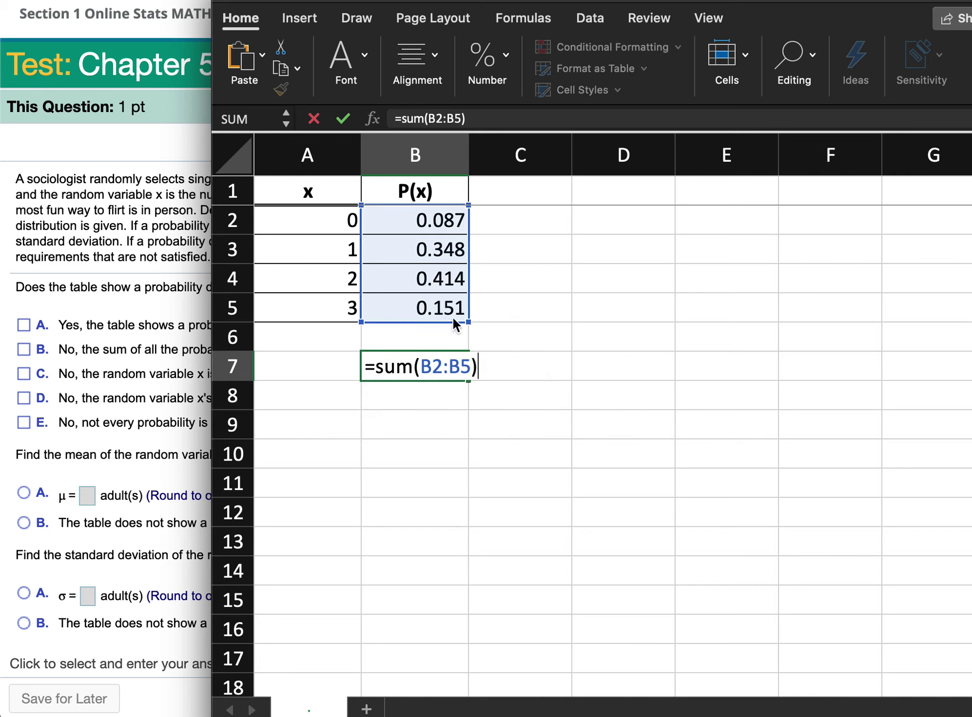
key("Return")
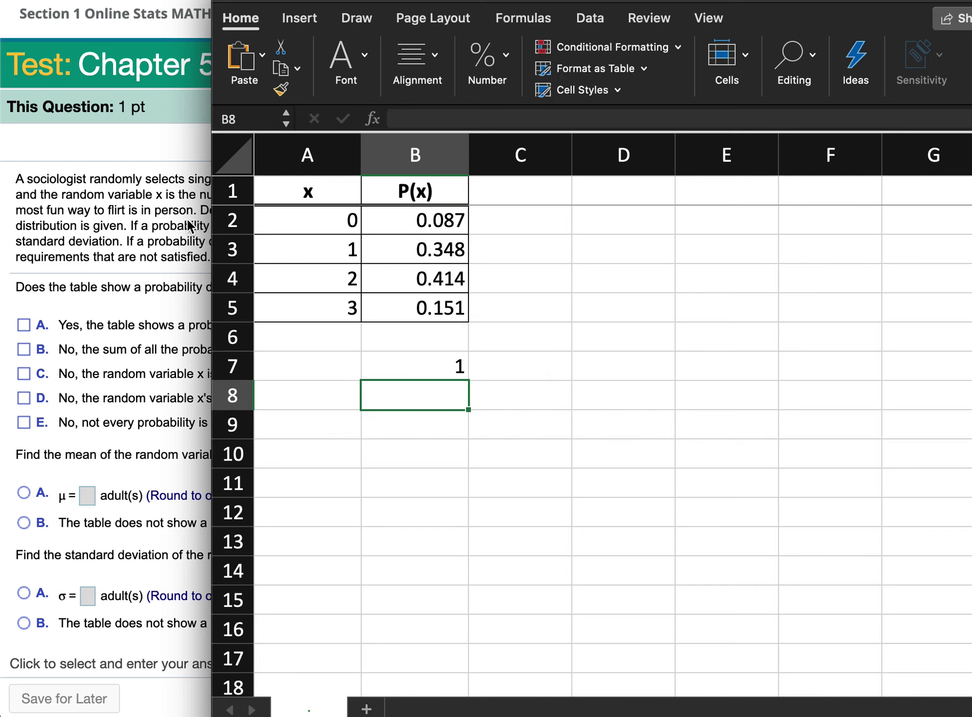
Switch to the test in the browser and choose answer A, that the table shows a probability distribution
left_click(166, 175)
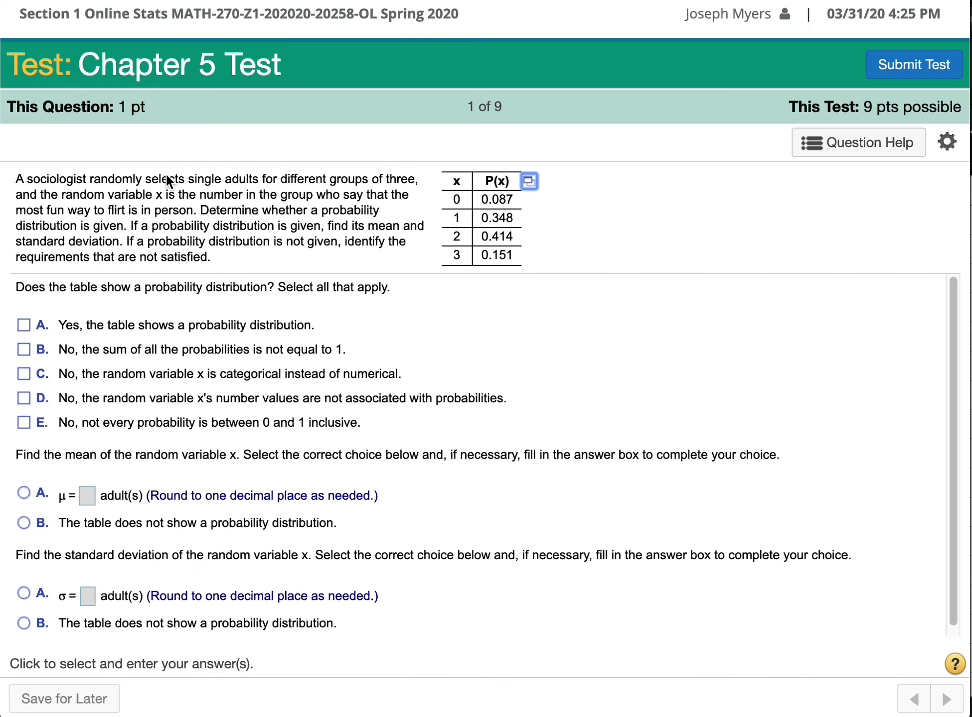
left_click(24, 325)
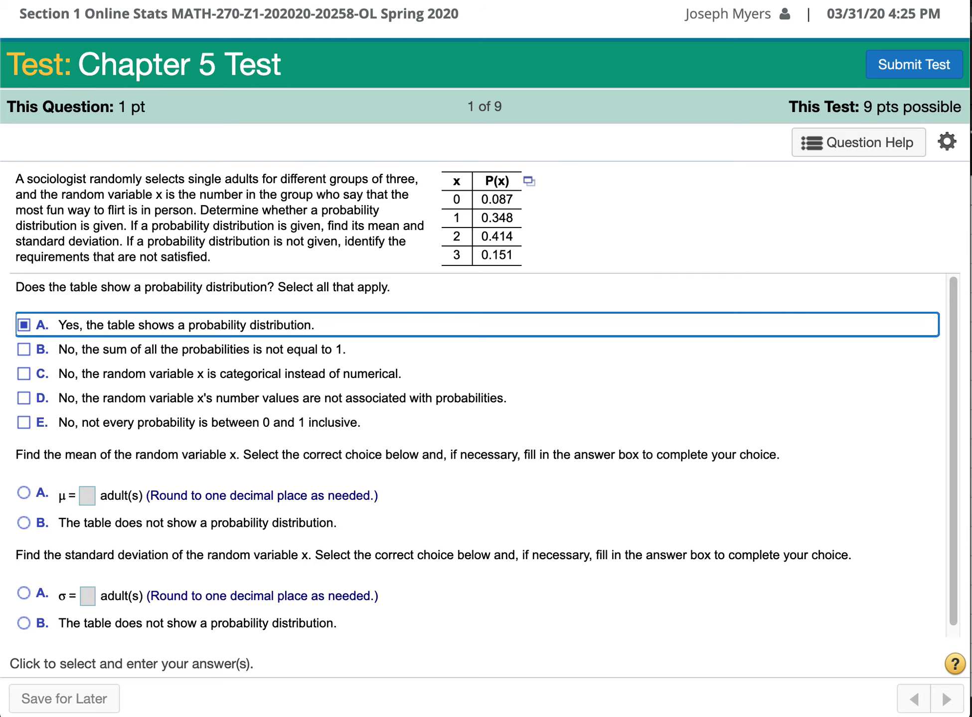
Return to the Excel worksheet, enter the heading x*P in C1 and the formula =A2*B2 in C2
key("super+Tab")
left_click(562, 199)
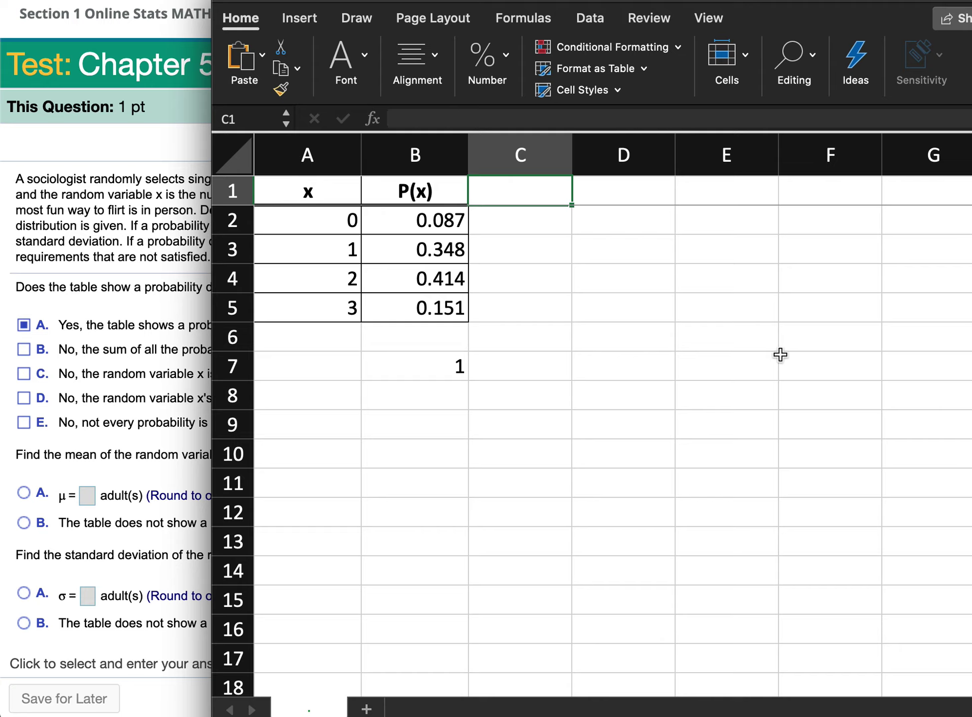
type("x*P")
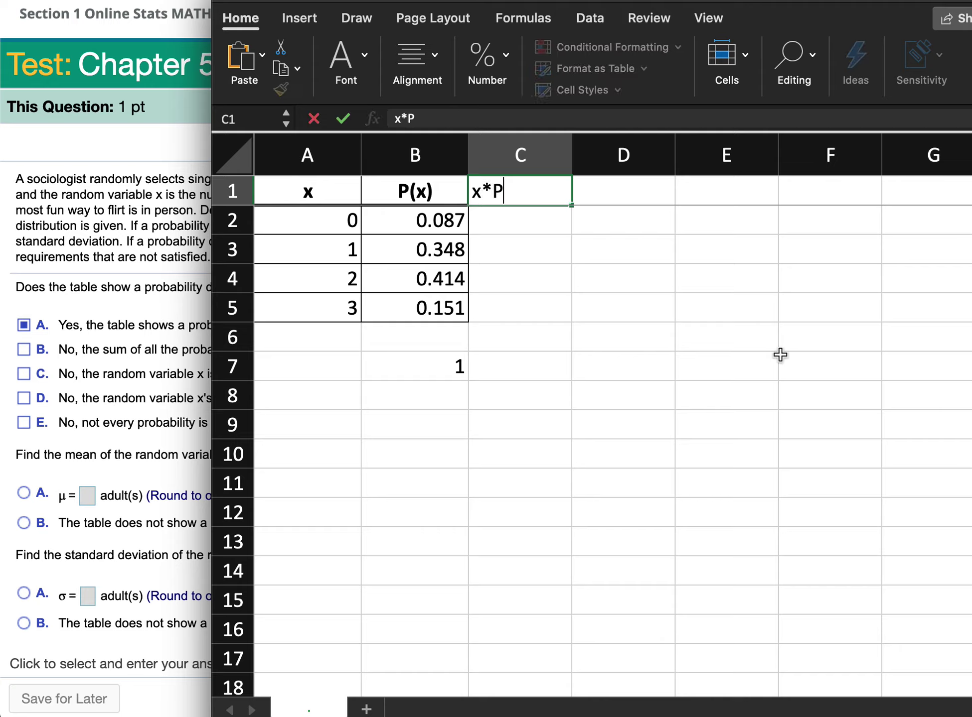
key("Return")
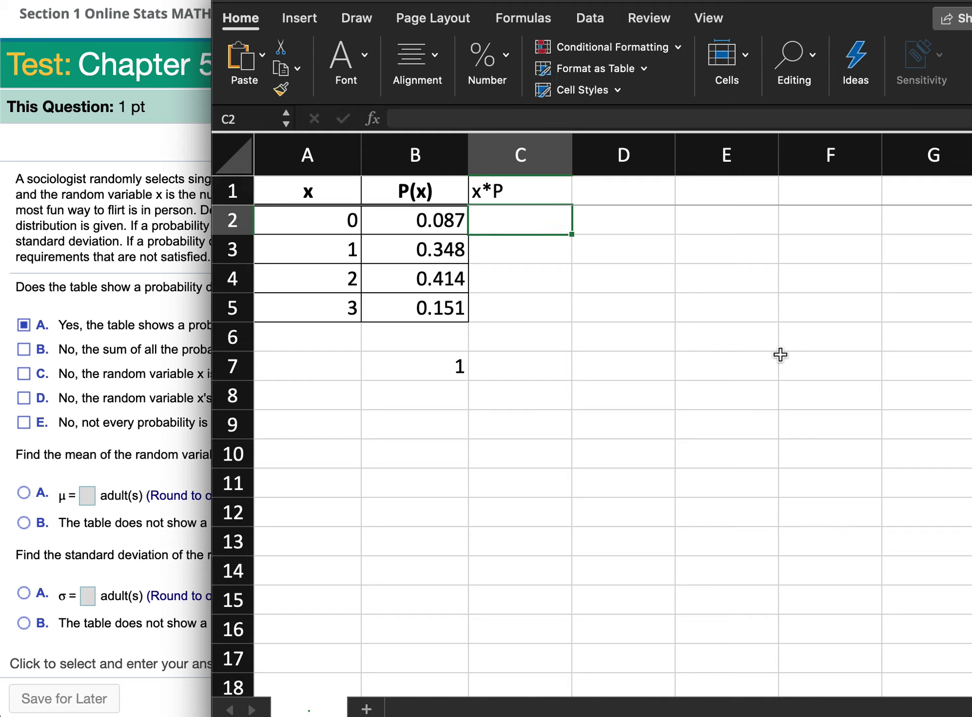
type("=")
left_click(348, 218)
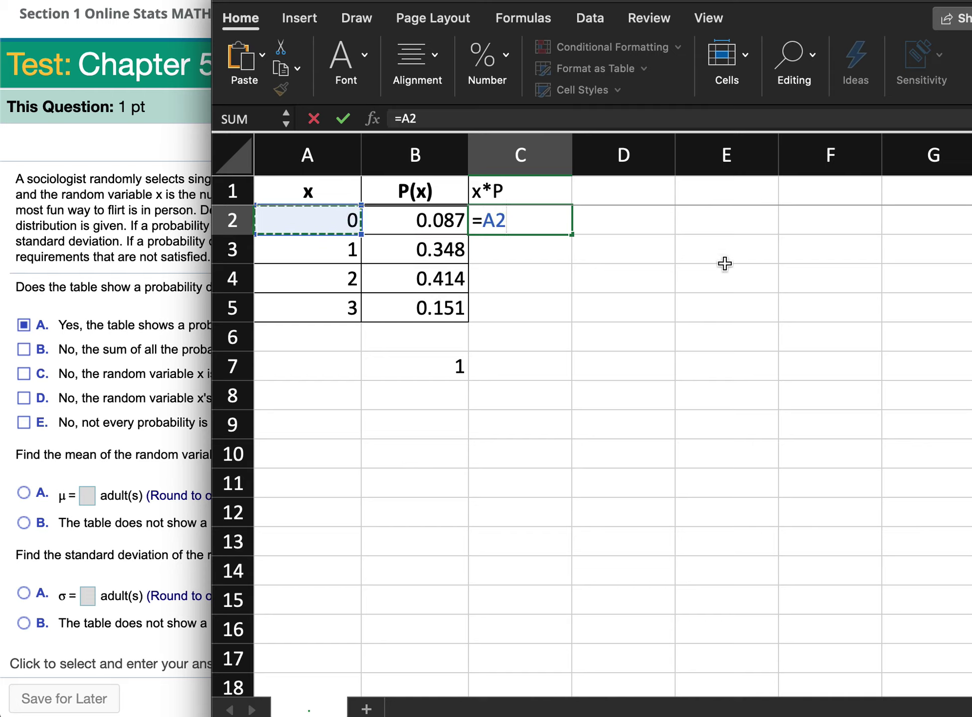
type("*")
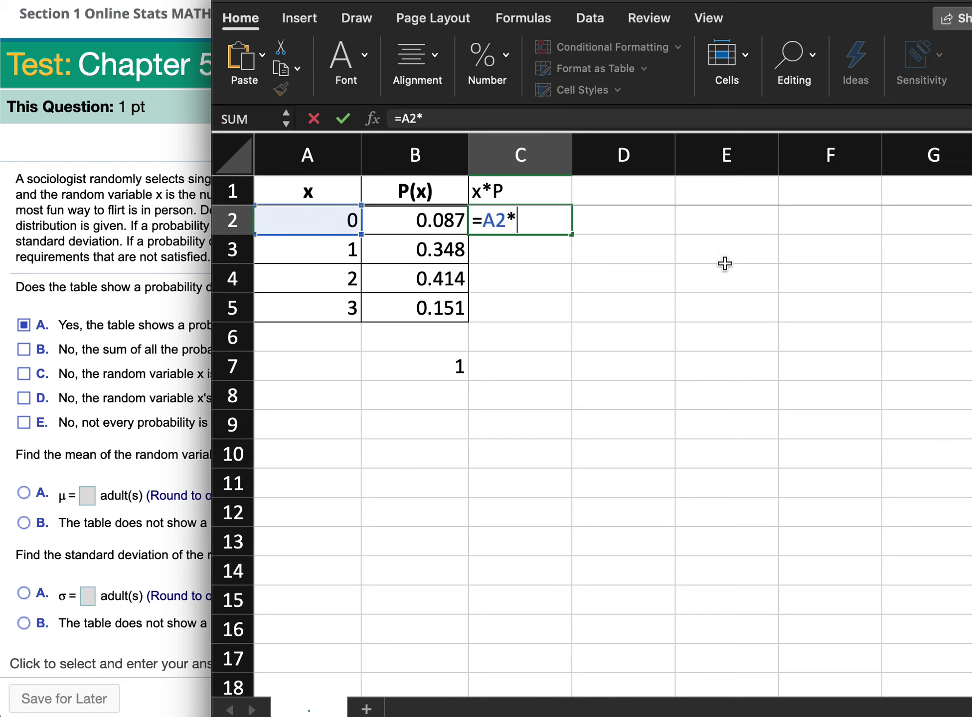
left_click(440, 225)
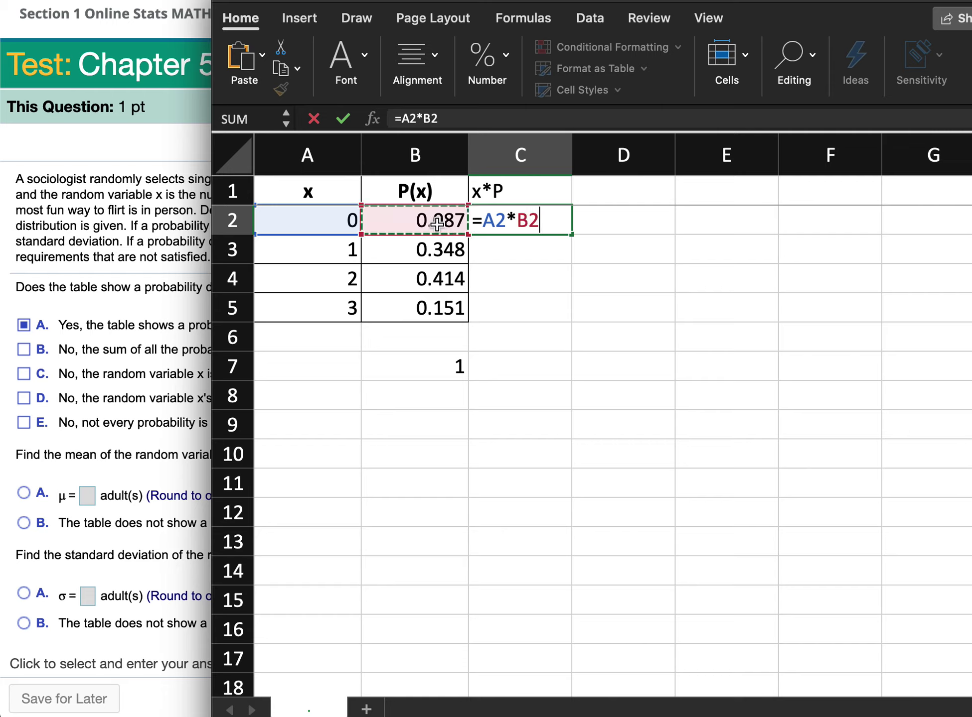
key("Return")
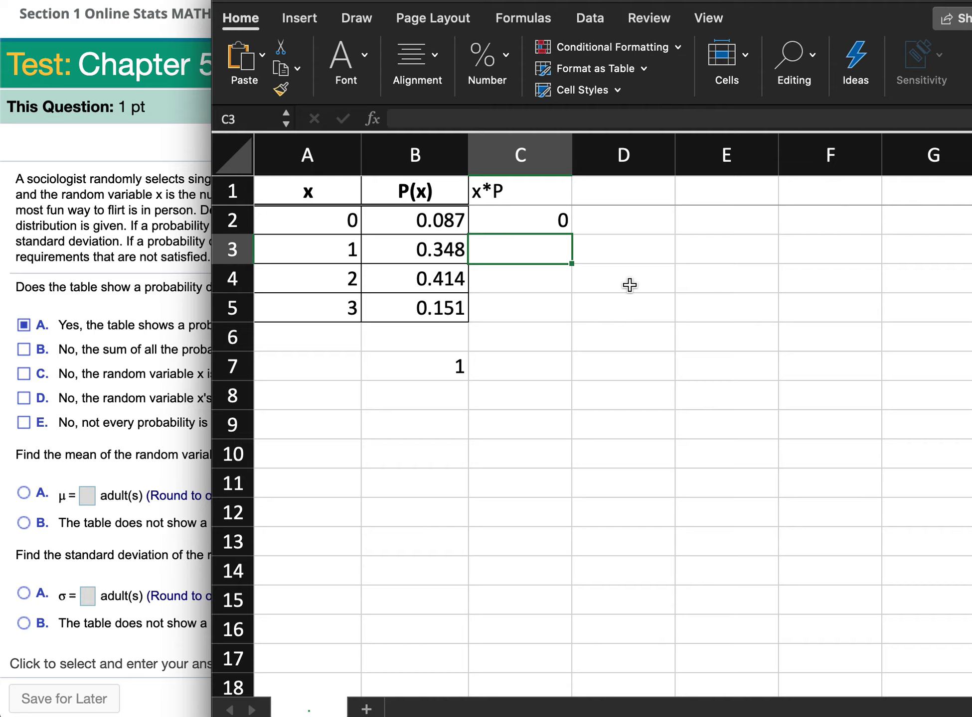
Calculate the x*P product for the row where x is 1 by entering =A3*B3 in C3
type("=")
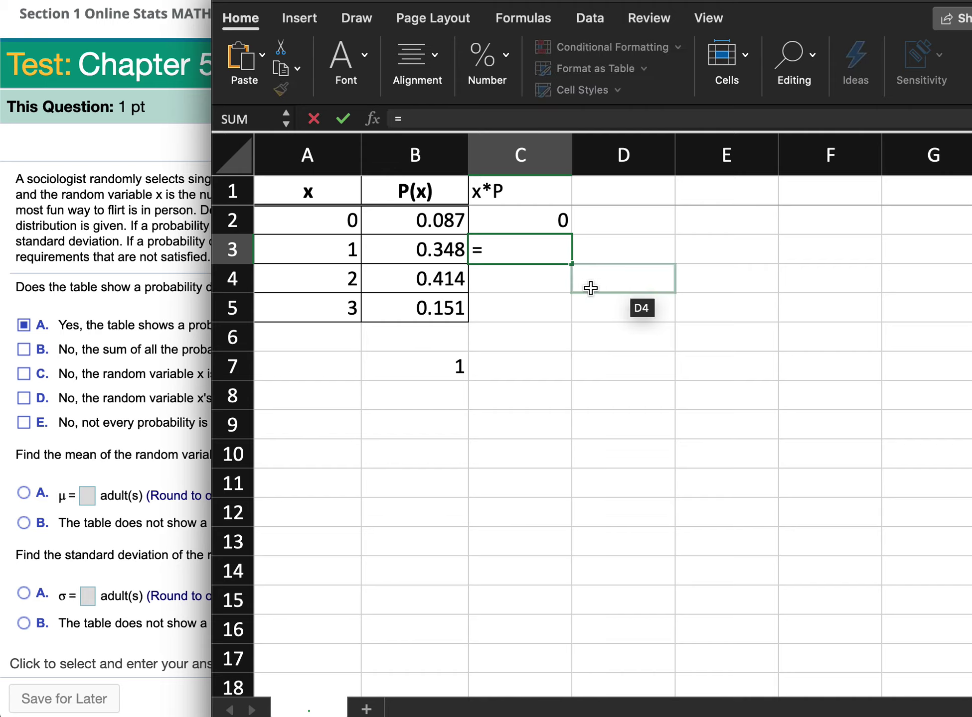
left_click(340, 249)
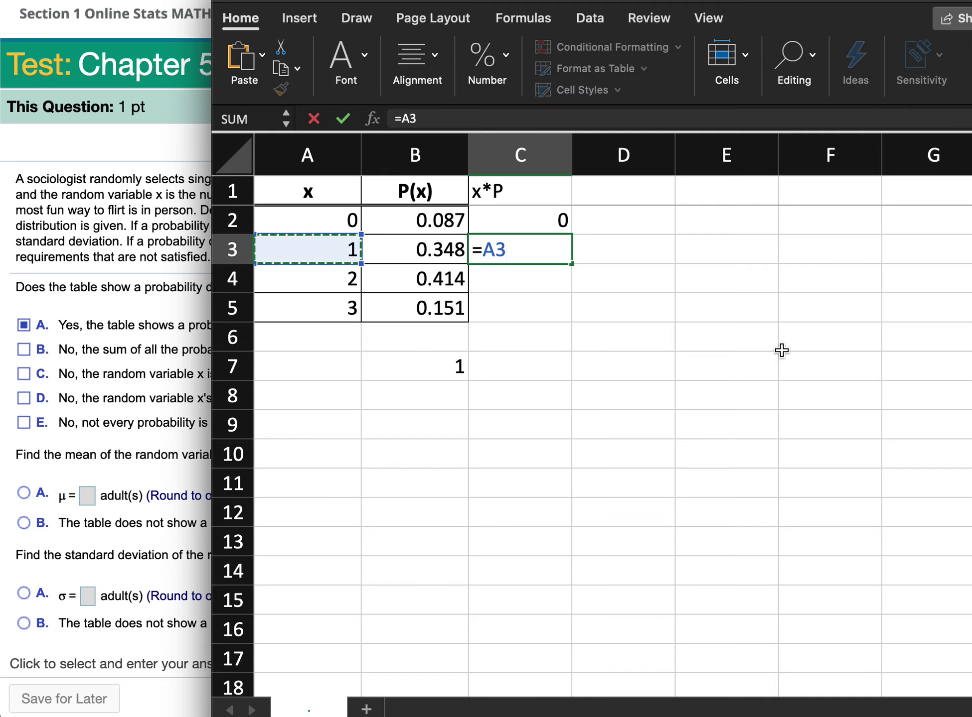
type("*")
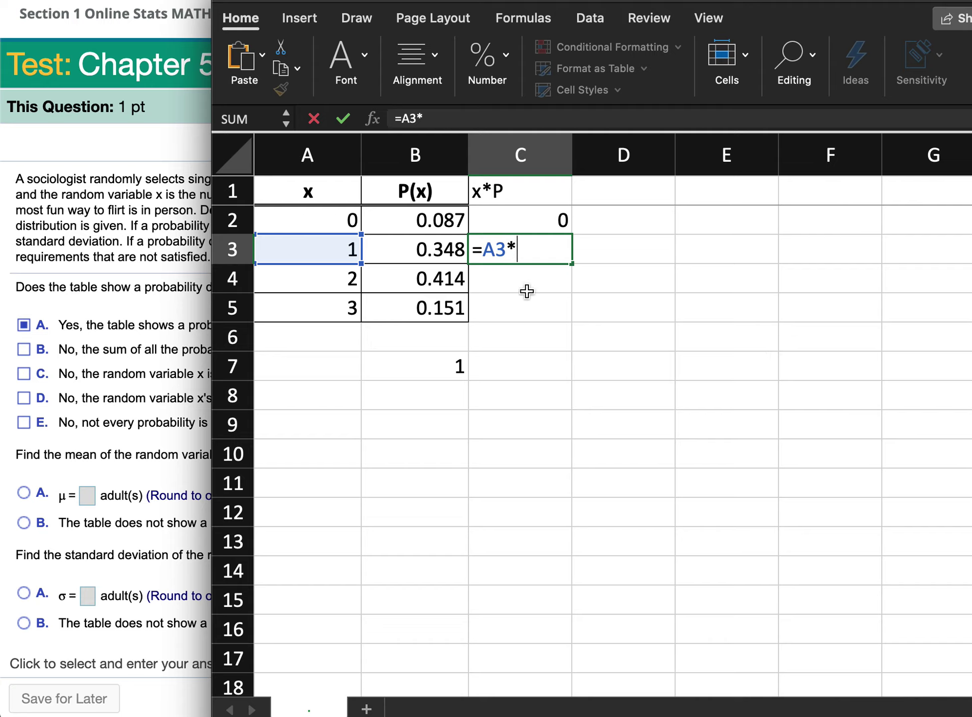
left_click(446, 252)
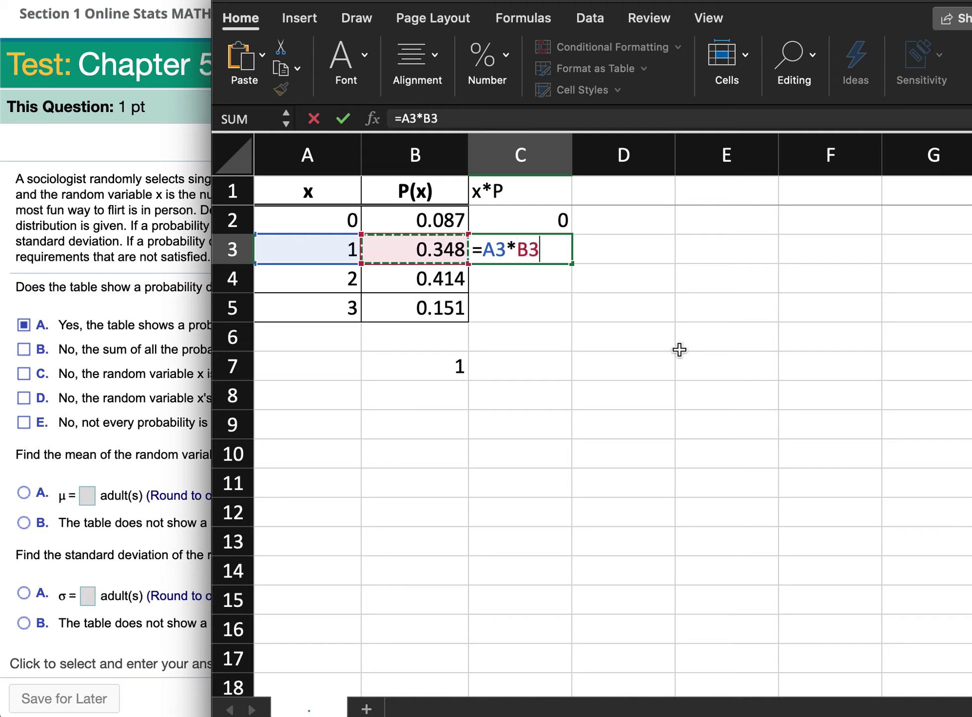
key("Return")
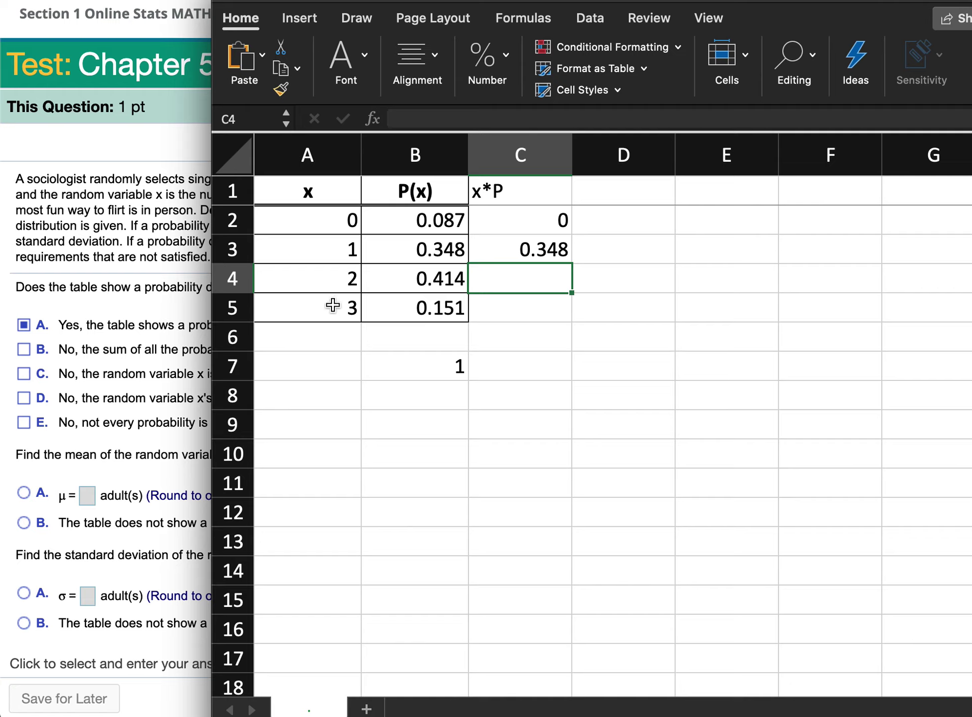
Calculate the x*P product for the row where x is 2 by entering =A4*B4 in C4
left_click(334, 279)
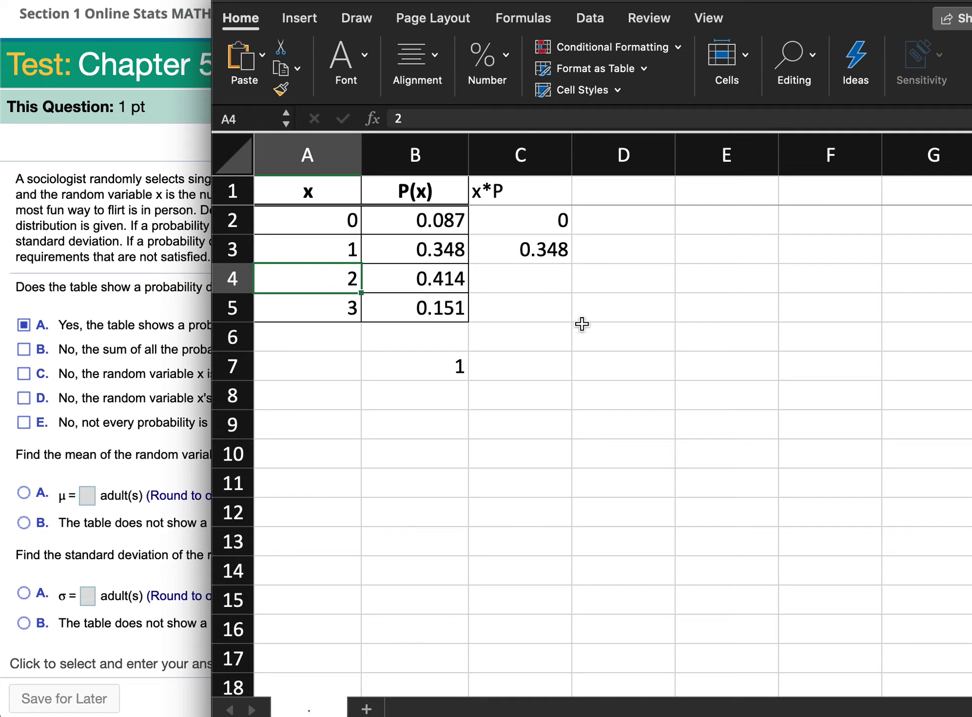
left_click(551, 273)
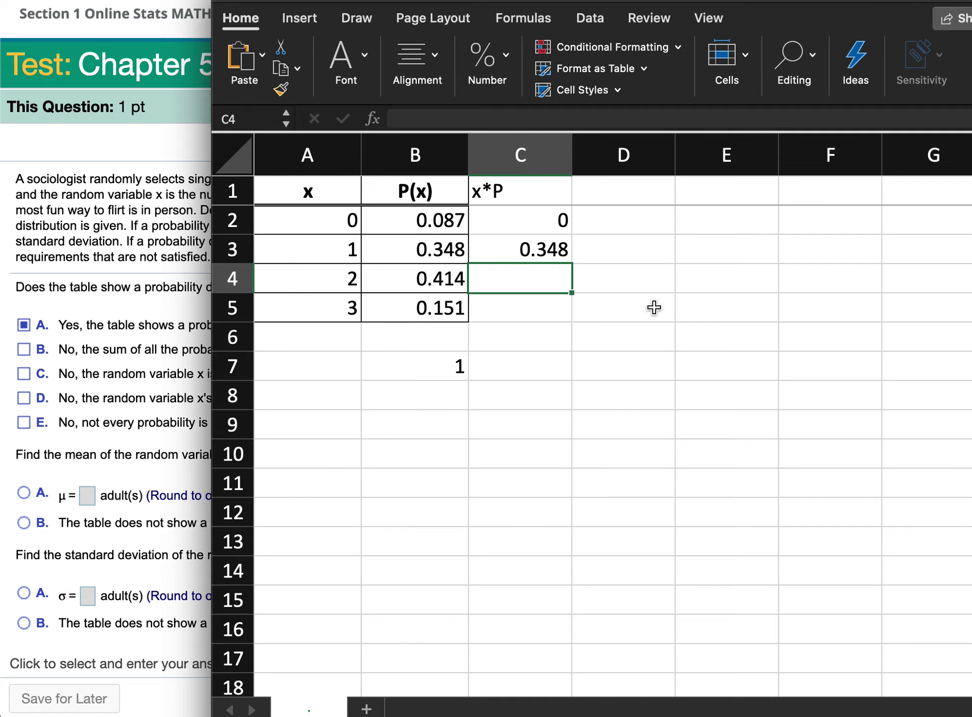
type("=")
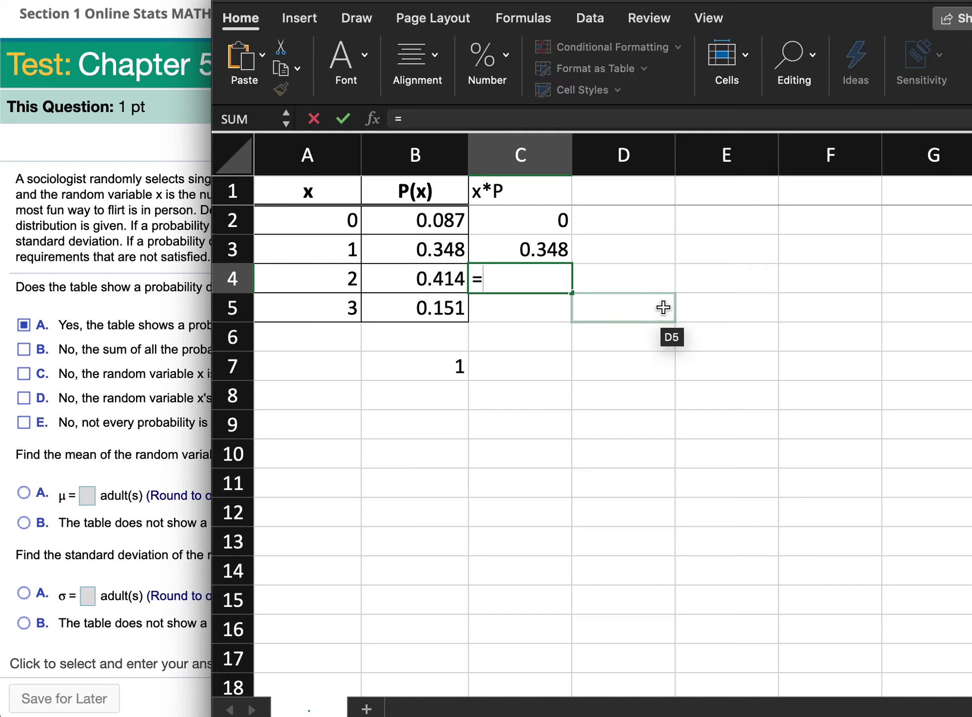
left_click(335, 278)
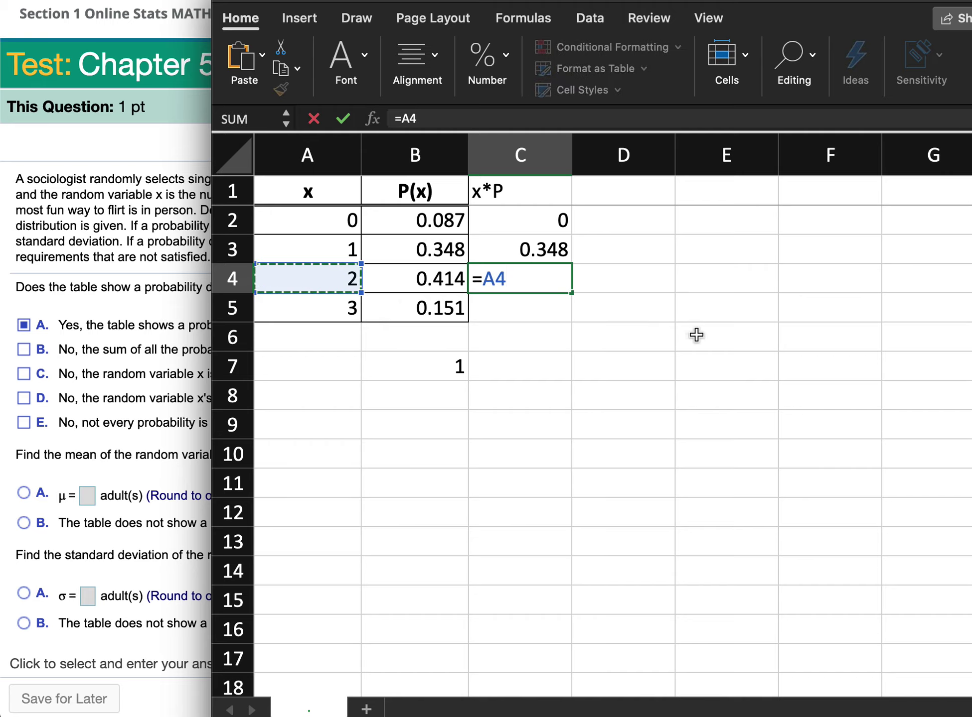
type("*")
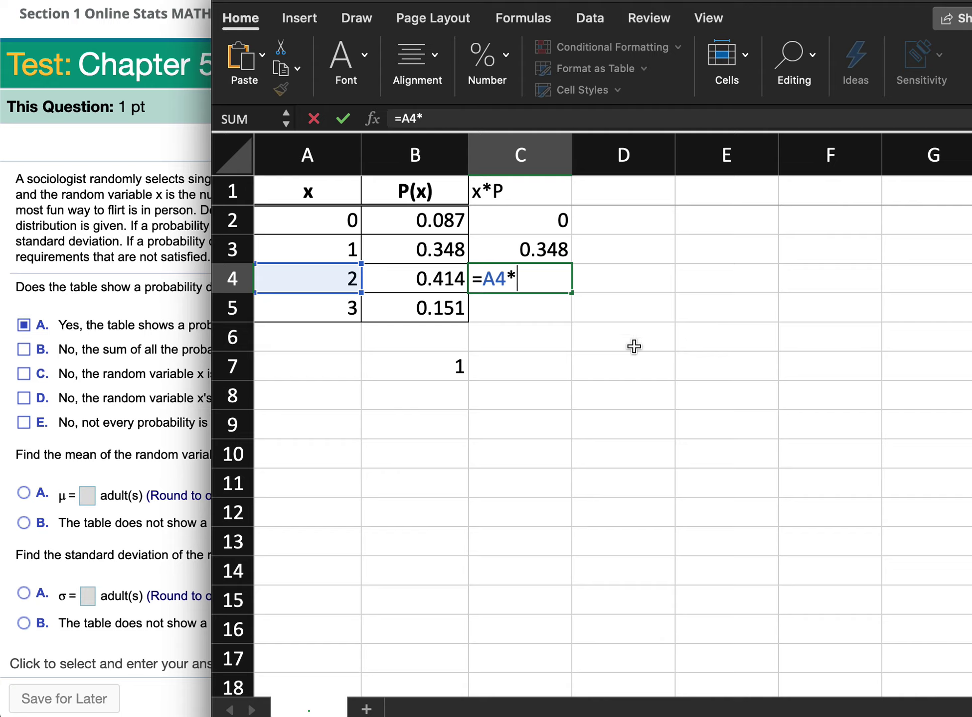
left_click(446, 279)
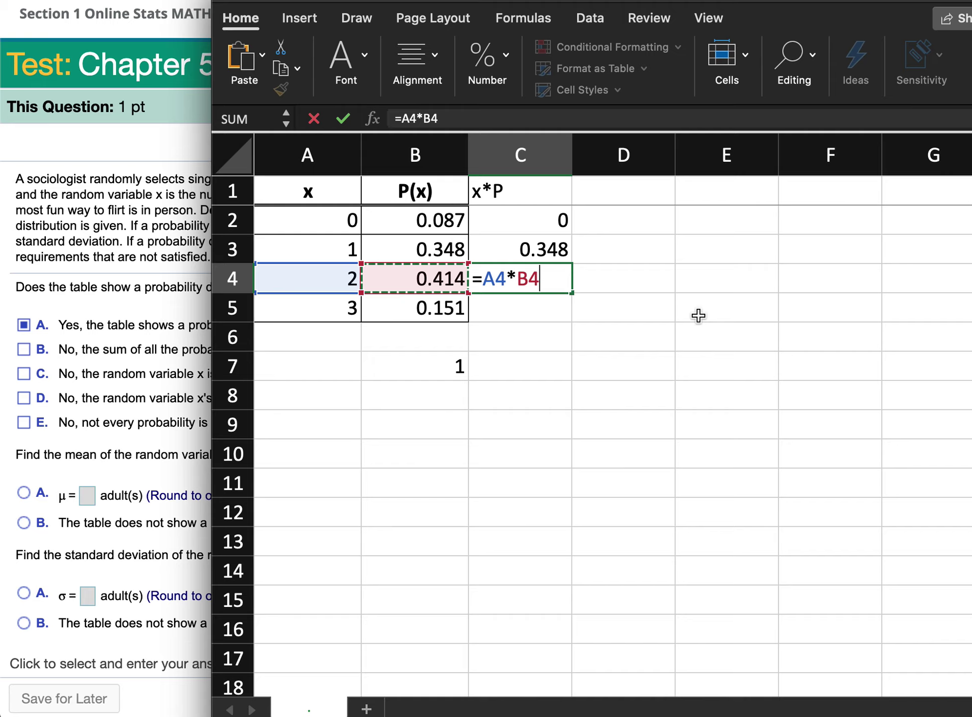
key("Return")
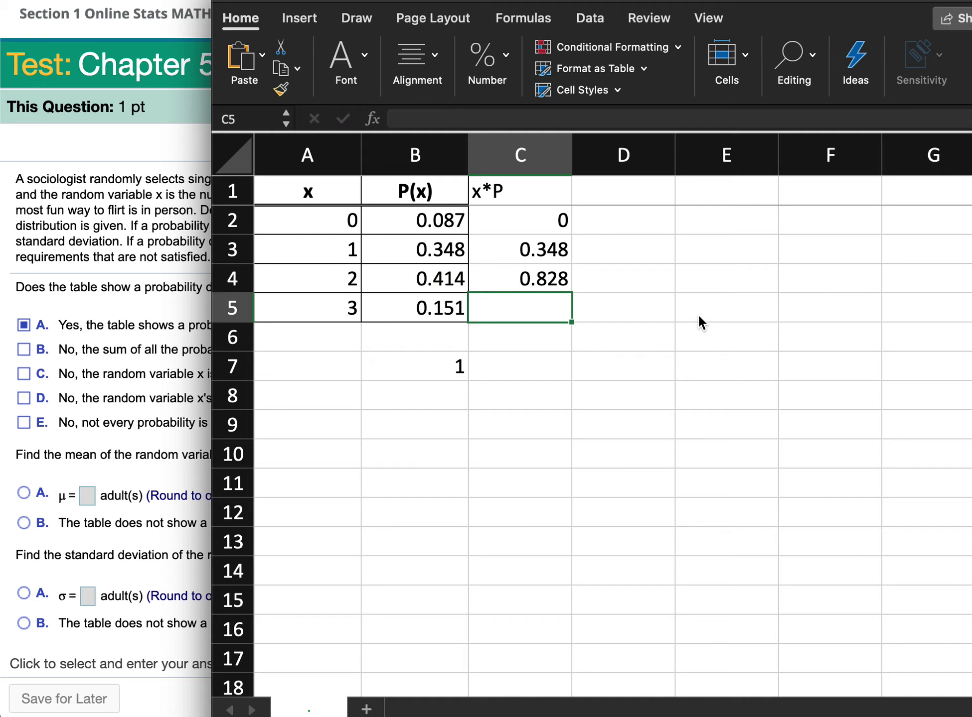
Calculate the x*P product for the row where x is 3 by entering =A5*B5 in C5
type("=")
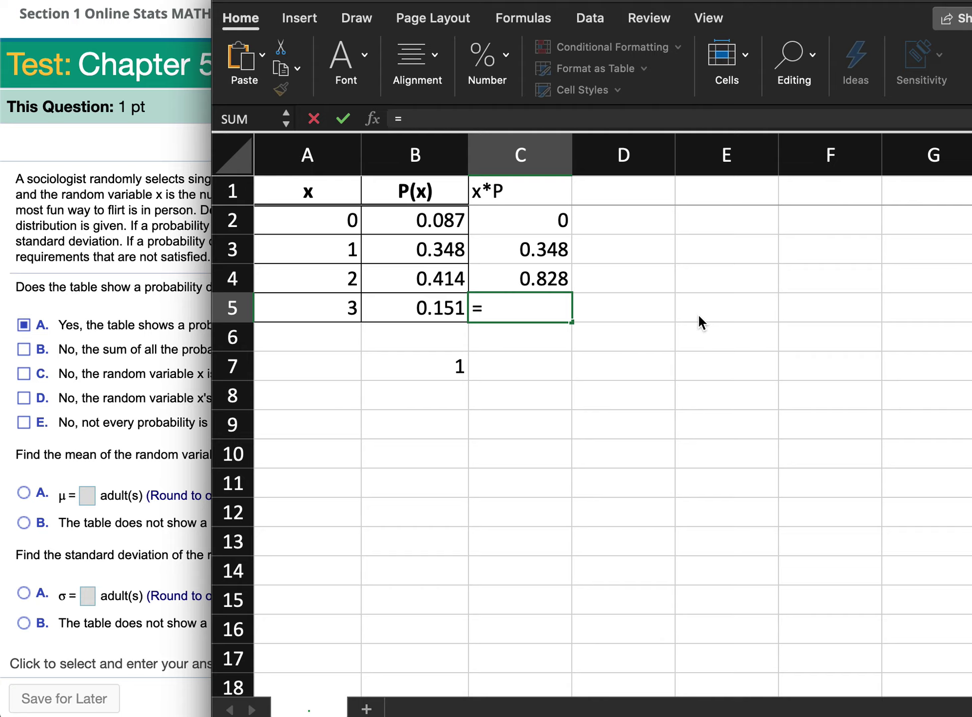
left_click(320, 311)
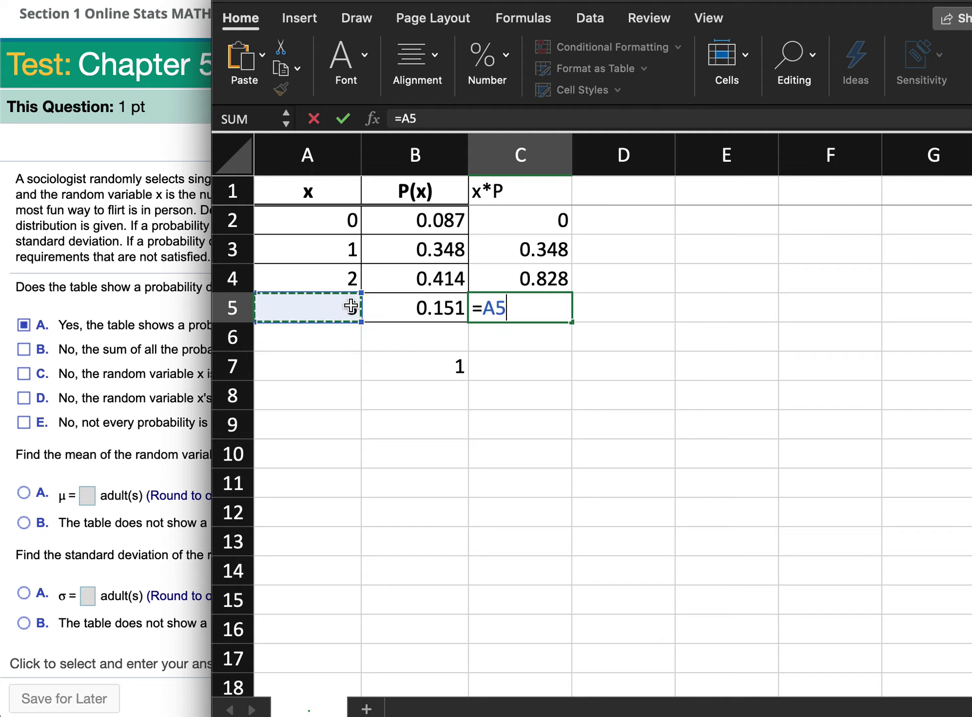
type("*")
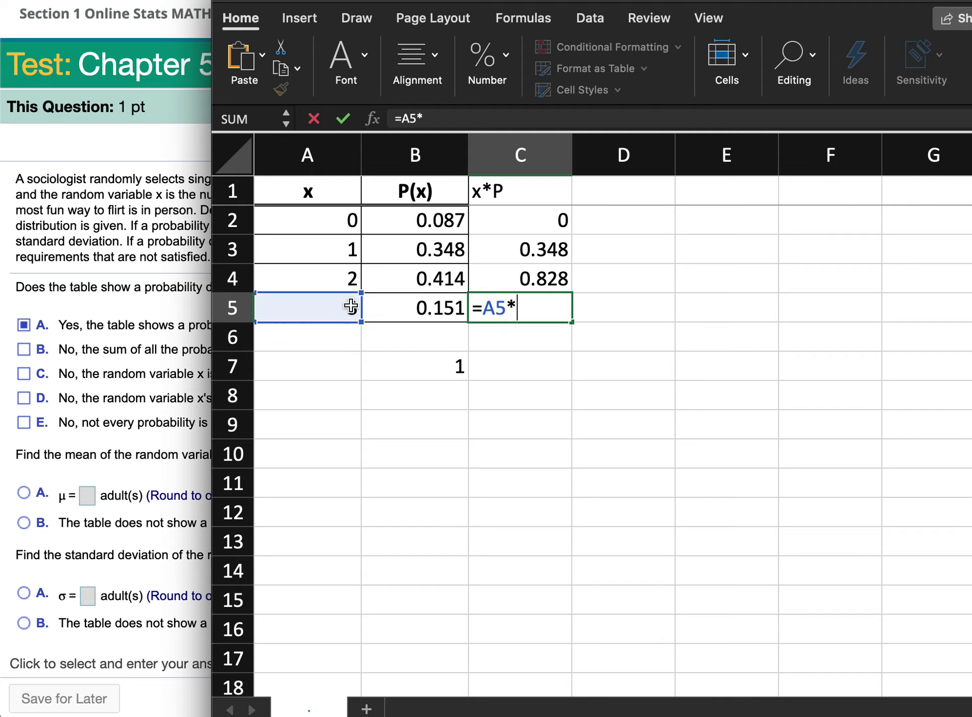
left_click(439, 309)
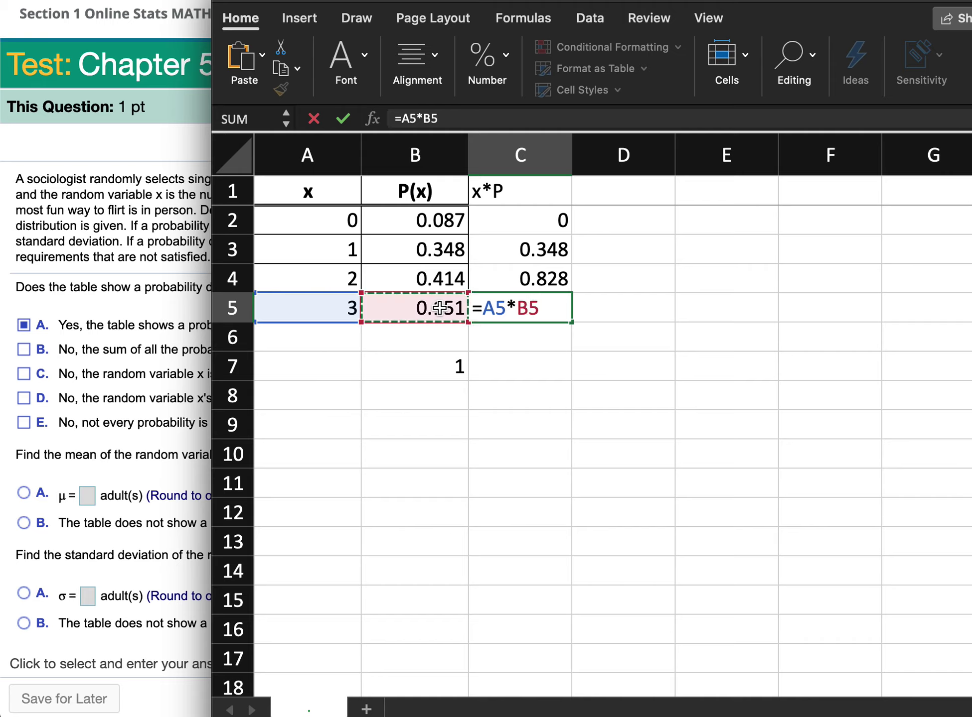
key("Return")
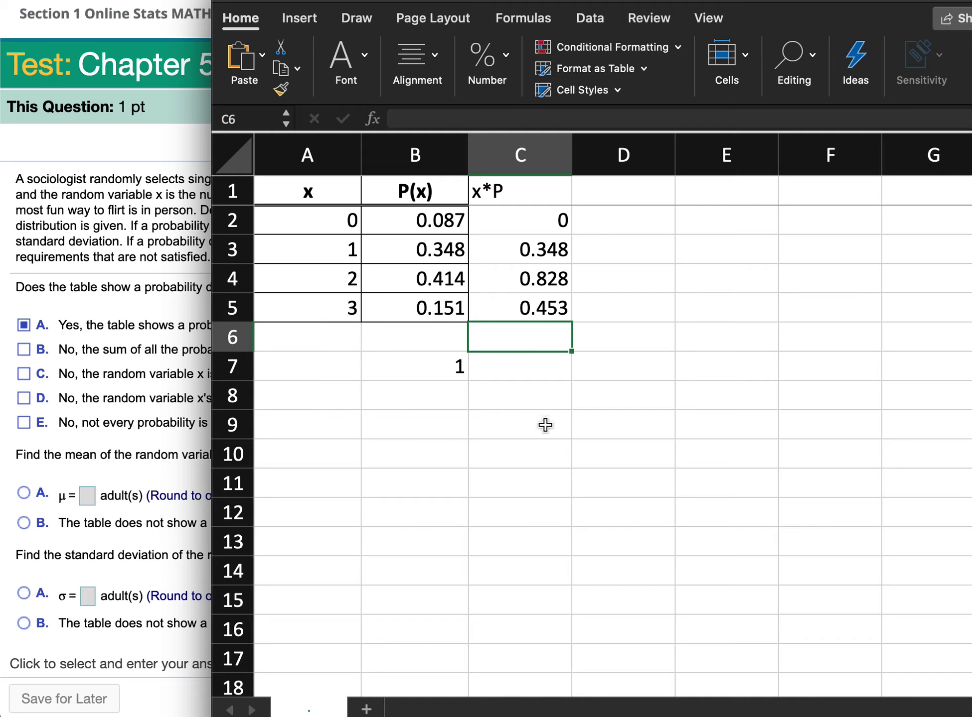
Clear the individually entered x*P products, selecting C2 through C10 and leaving the heading in place
left_click(548, 452)
left_click_drag(548, 451, 546, 223)
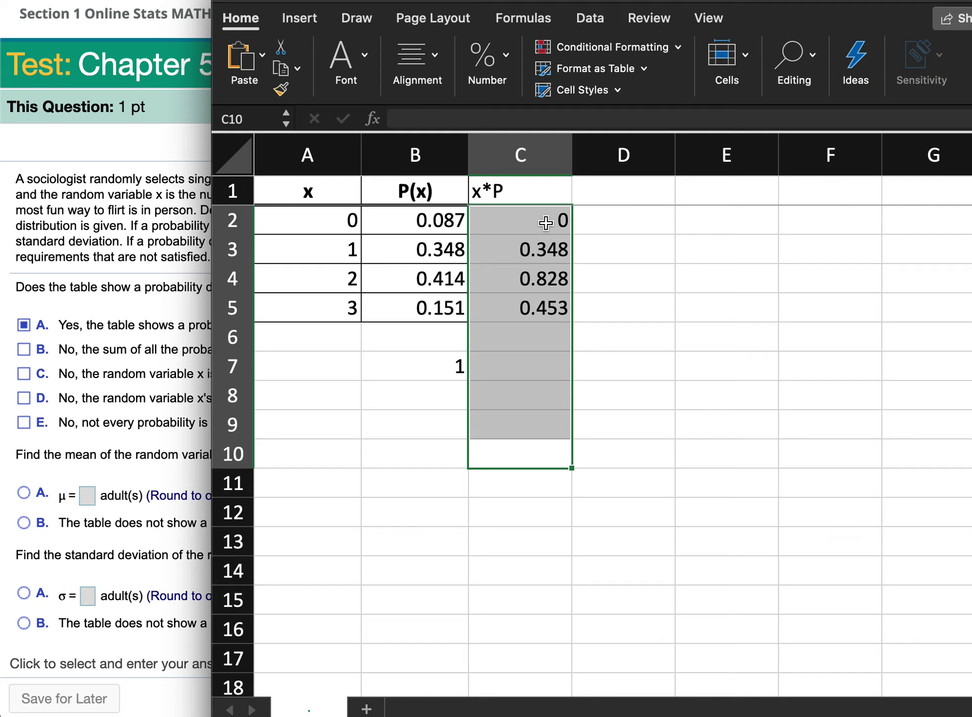
key("Delete")
Calculate the x*P product for the row where x is 0 by entering =A2*B2 in C2
left_click(533, 224)
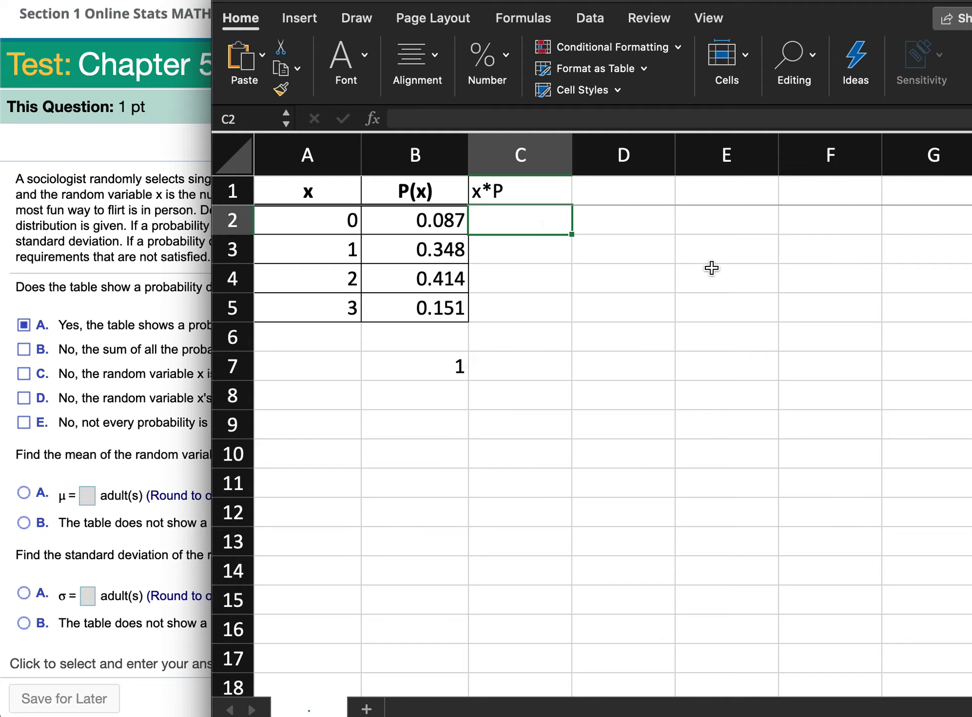
type("=")
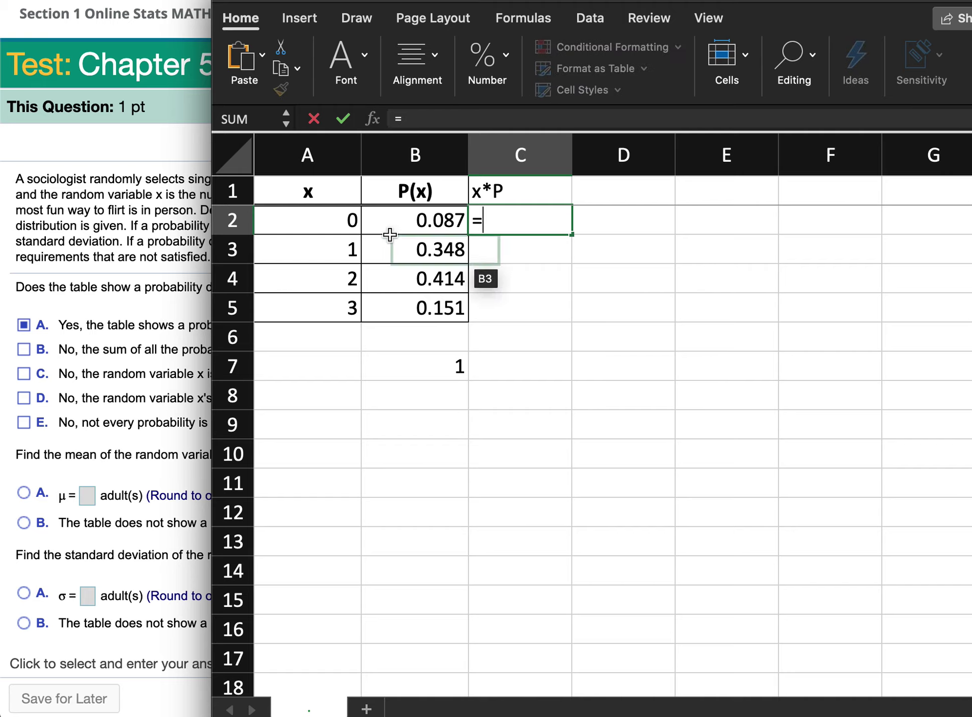
left_click(326, 221)
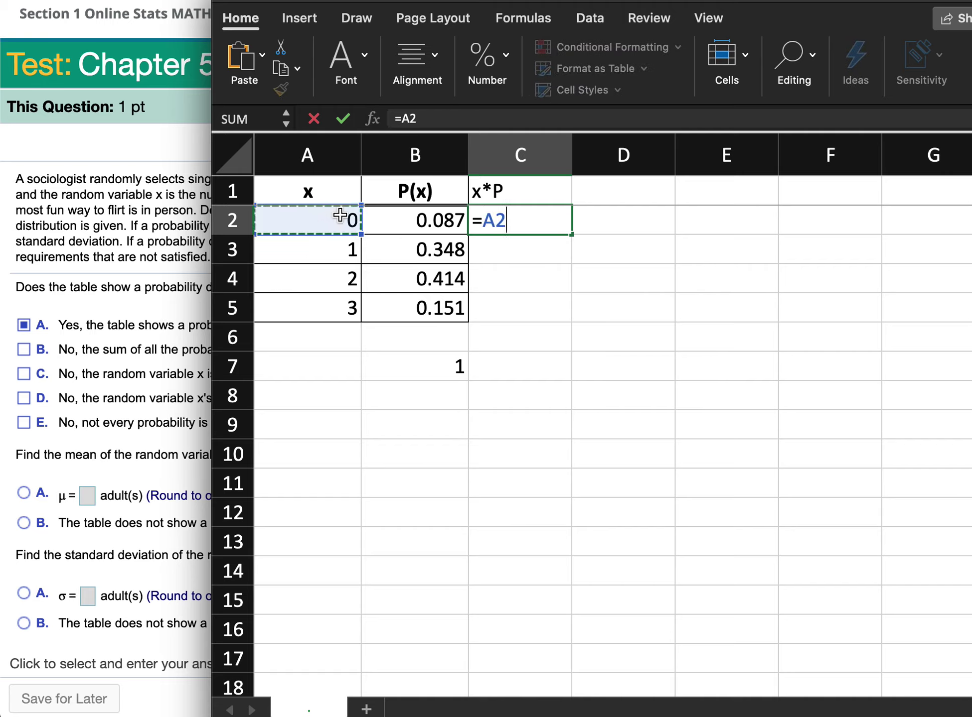
type("*")
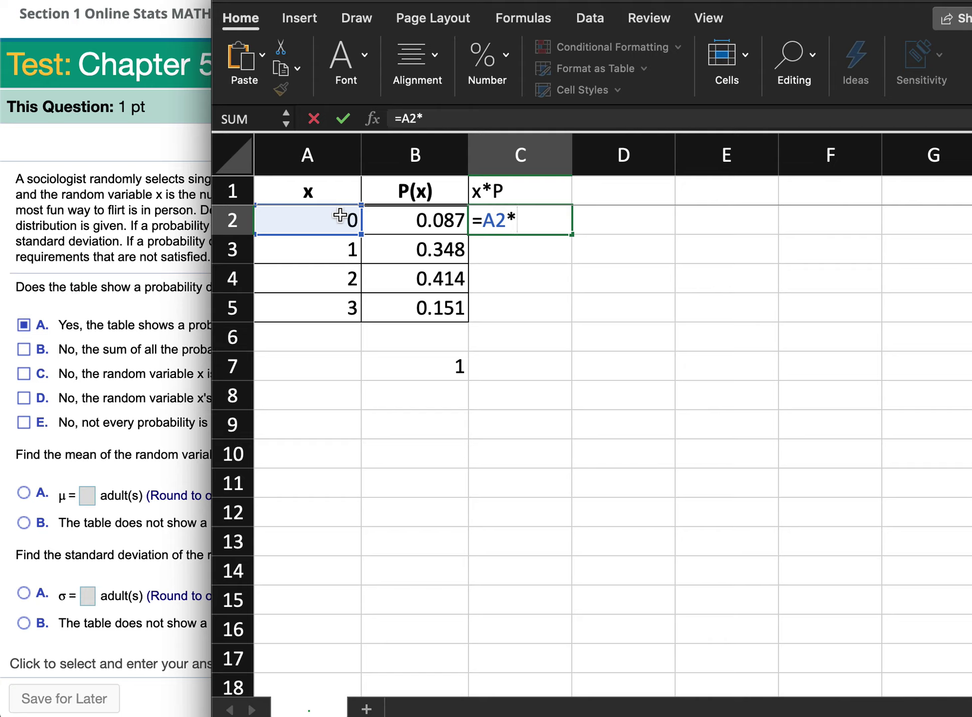
left_click(424, 220)
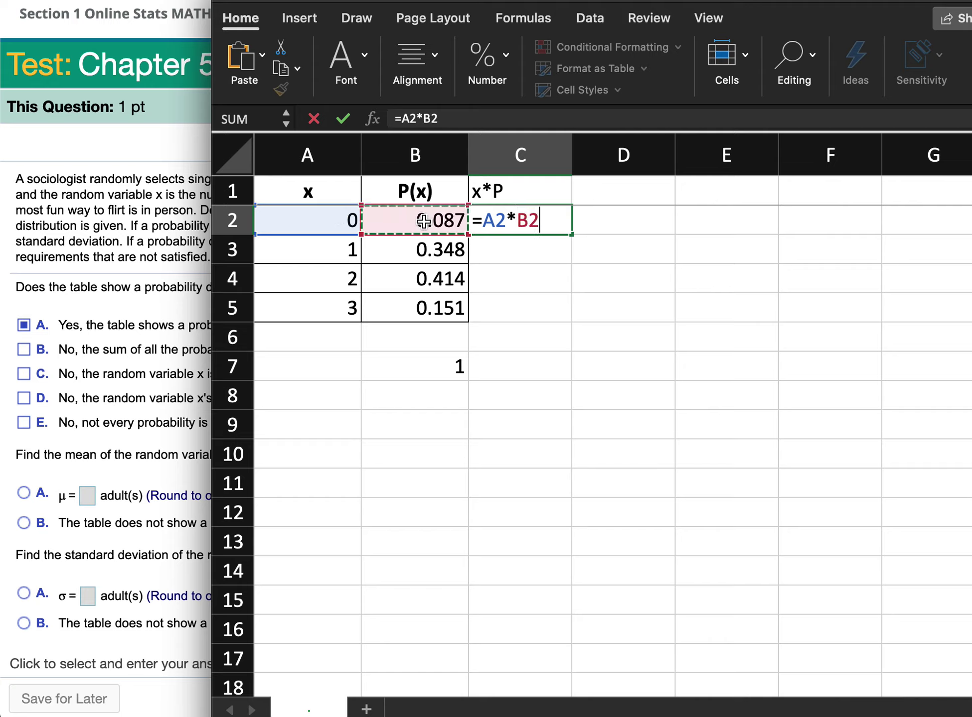
key("Return")
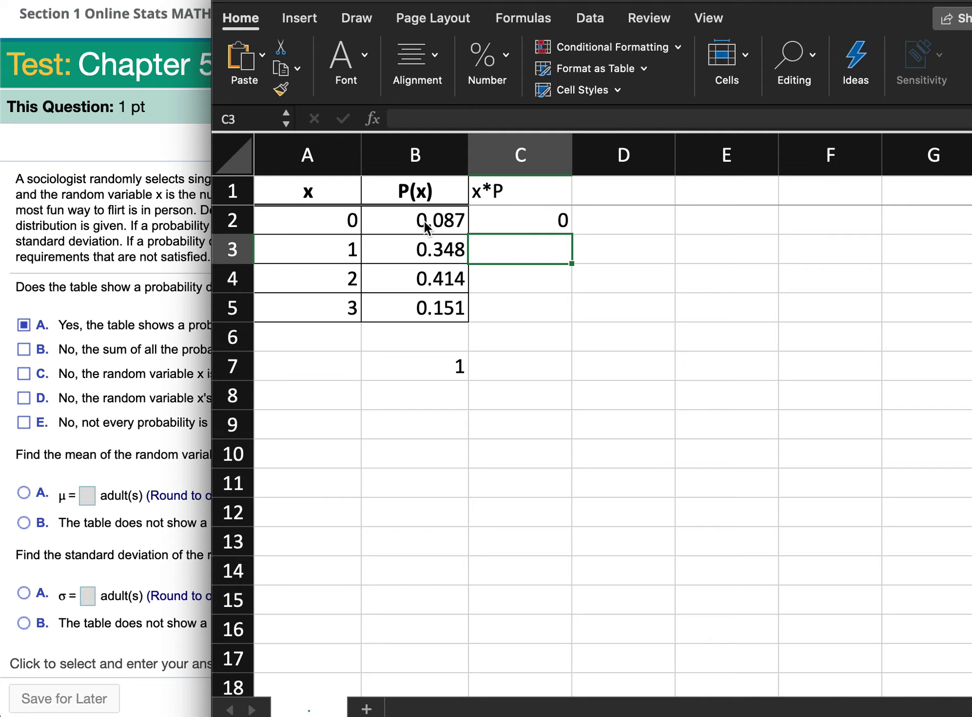
Fill the product formula from C2 down through C5 to cover the remaining x values
left_click(541, 219)
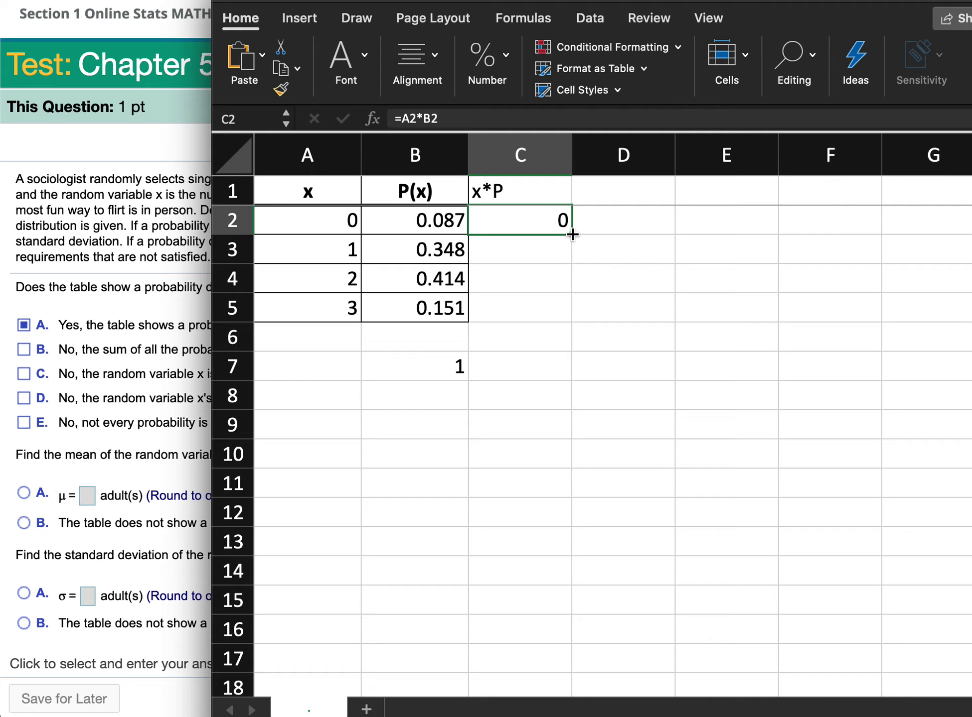
left_click_drag(572, 234, 572, 319)
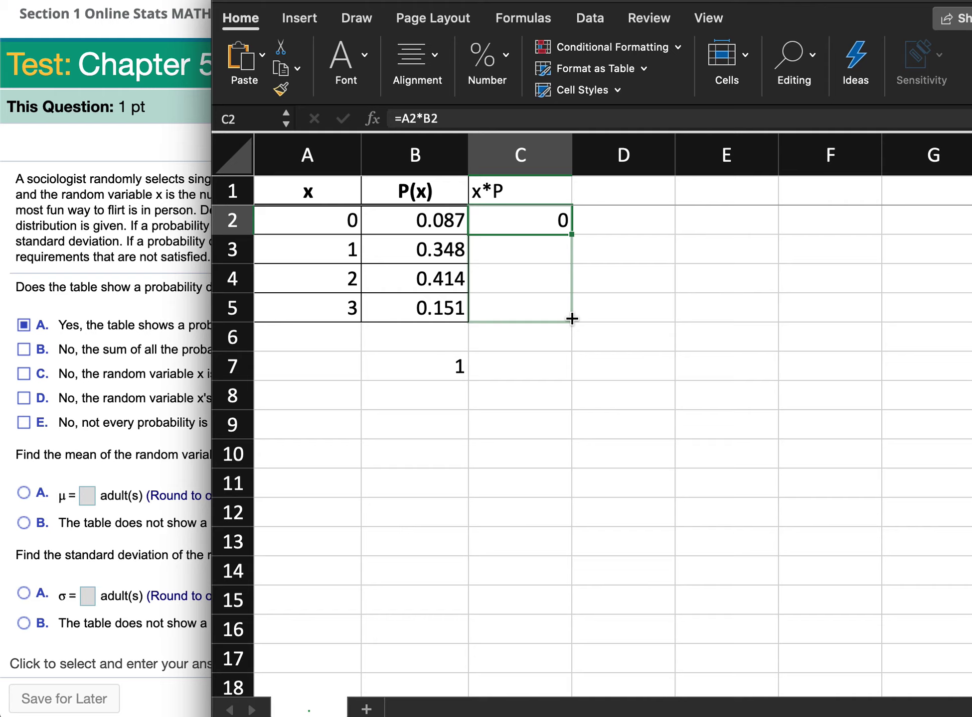
left_click_drag(571, 319, 571, 319)
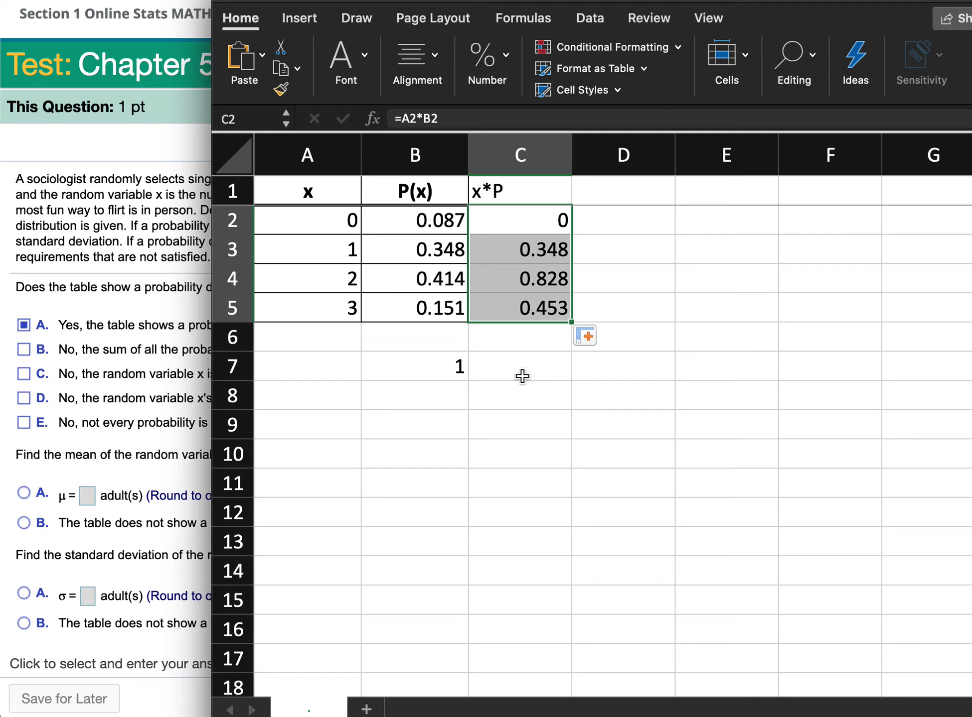
Add up the x*P products with =SUM(C2:C5) in C7 and label it mean in C6
left_click(542, 371)
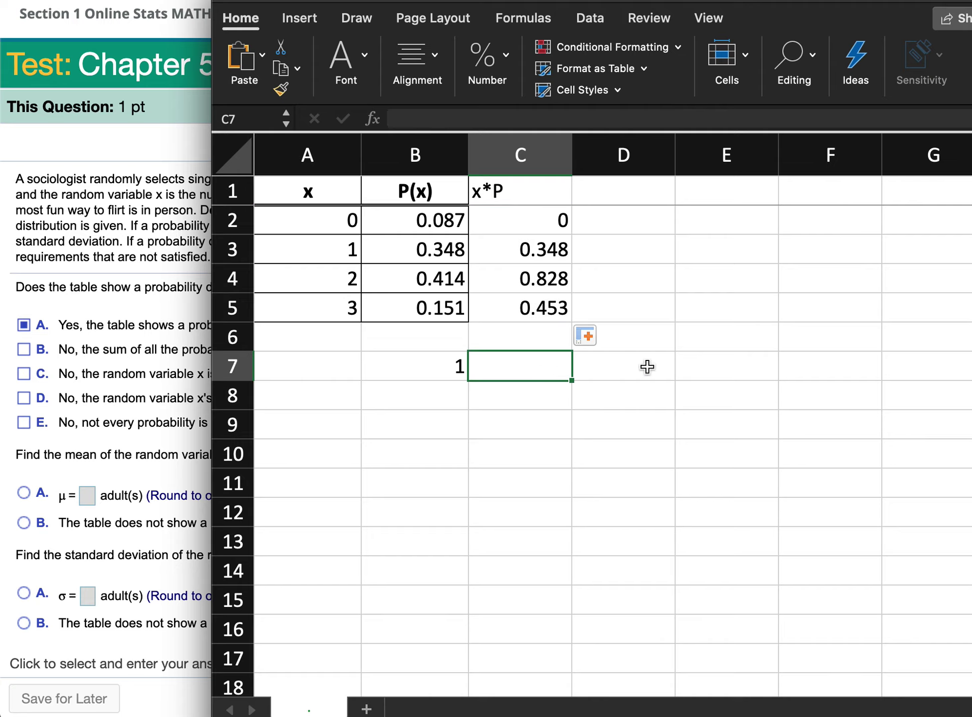
type("=sum(")
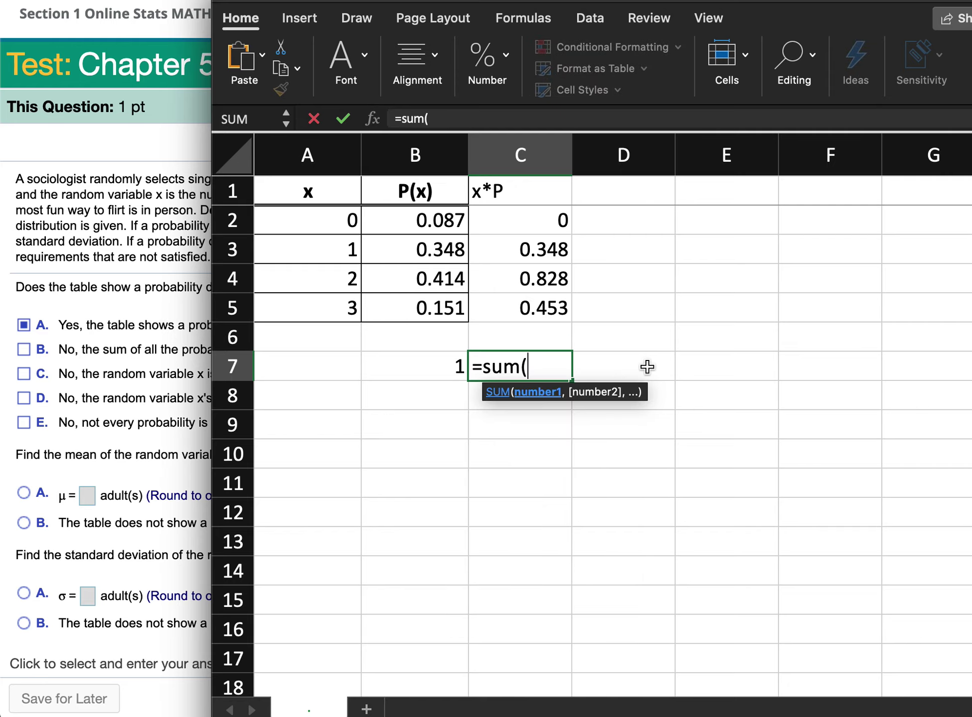
left_click_drag(548, 222, 547, 312)
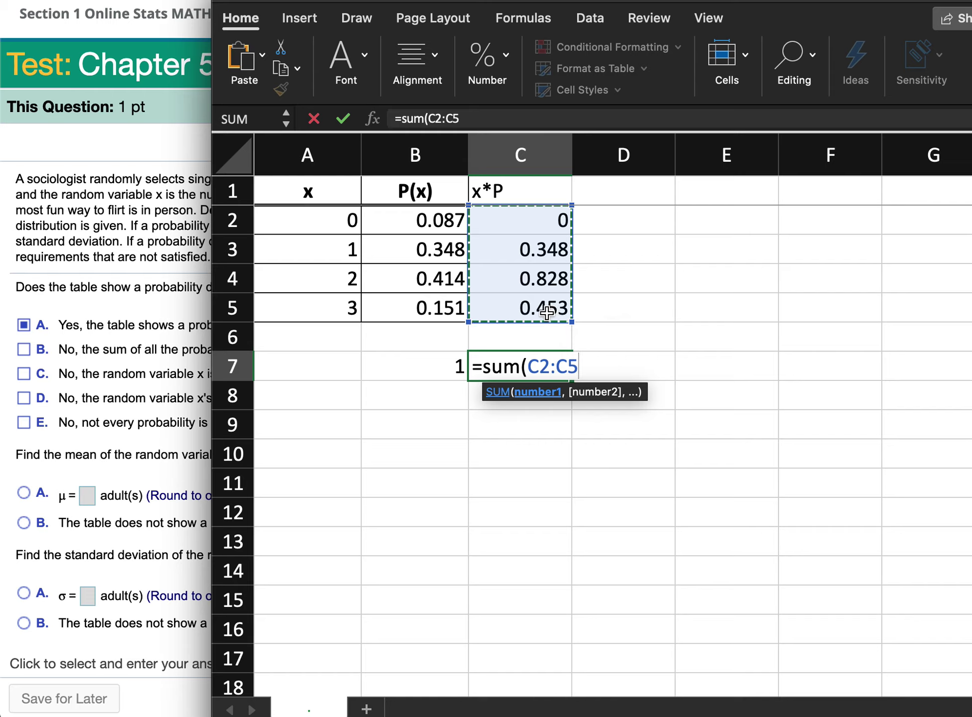
type(")")
key("Return")
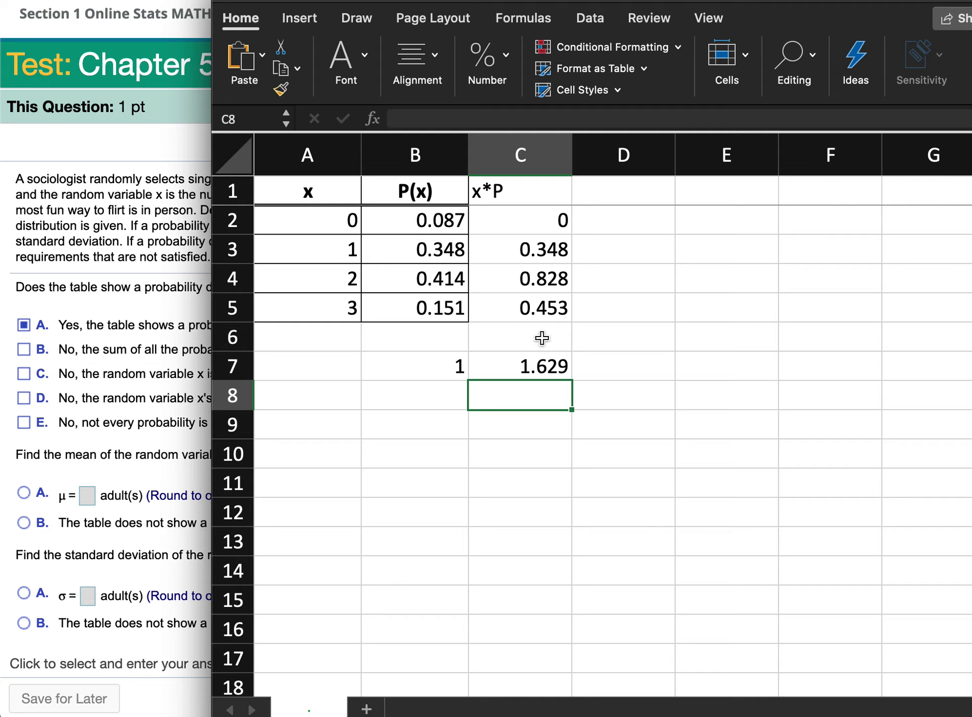
left_click(548, 337)
type("mean")
key("Return")
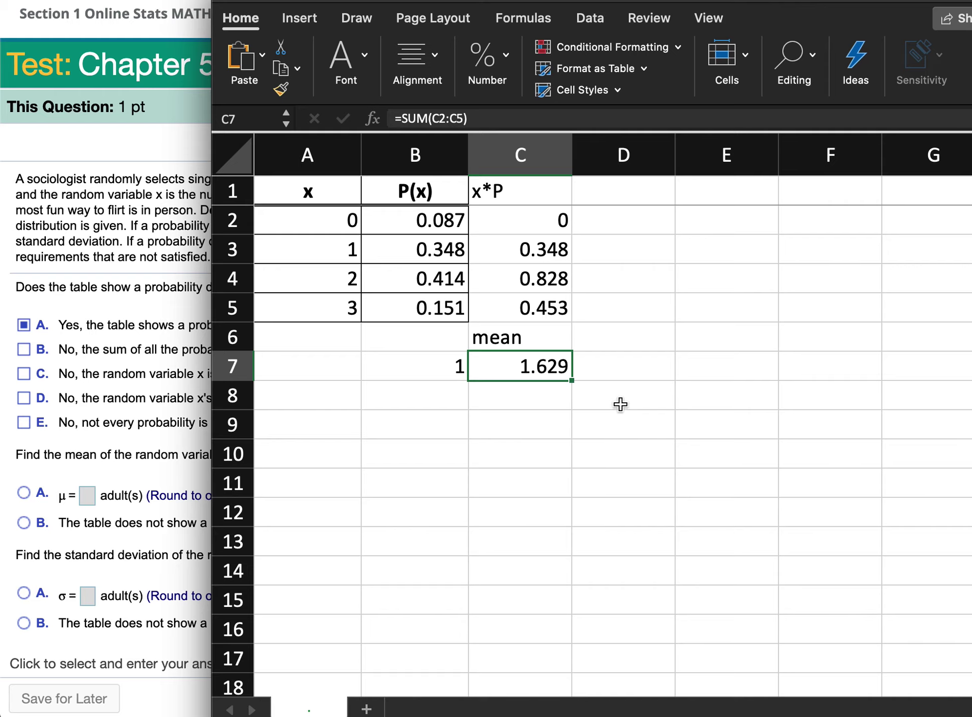
Copy the mean from C7, switch to the test page, and answer the mean question with choice A, rounded to 1.6
key("super+c")
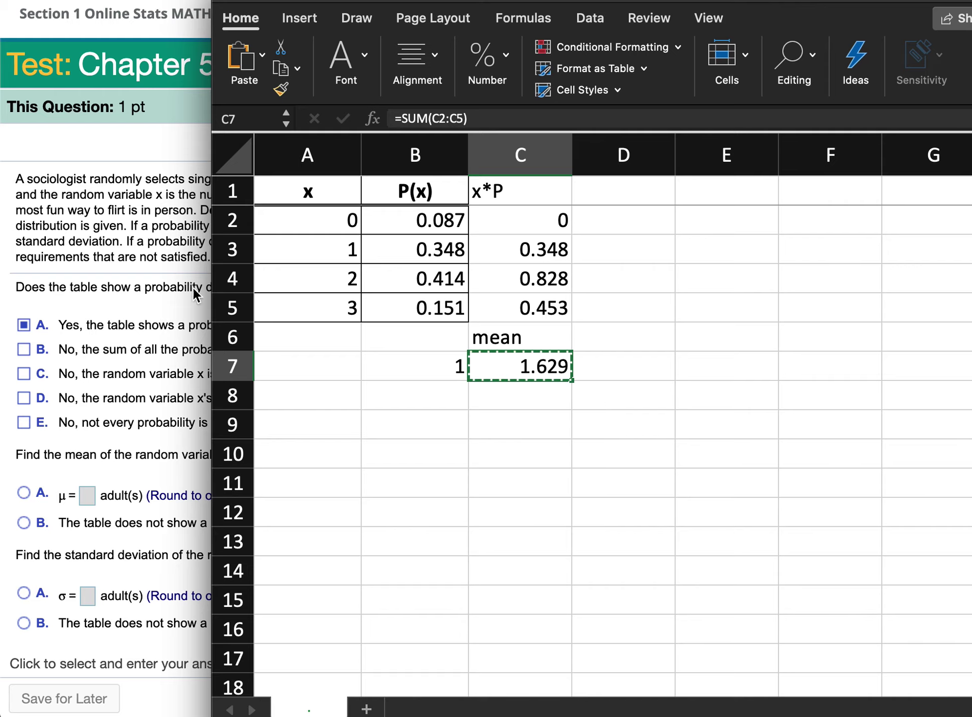
left_click(194, 247)
left_click(89, 493)
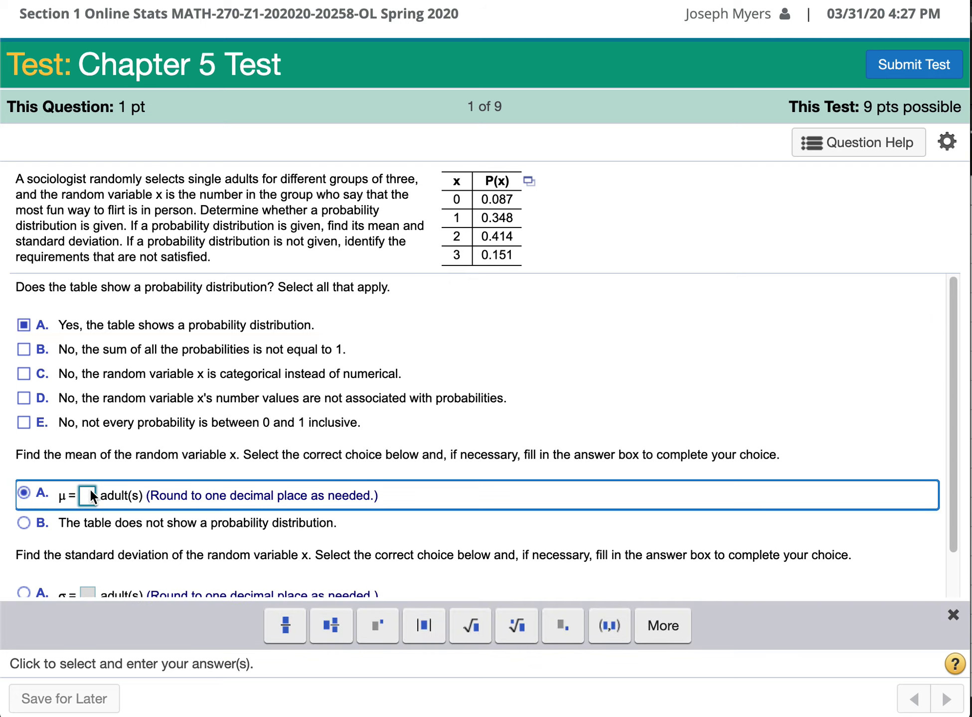
key("super+v")
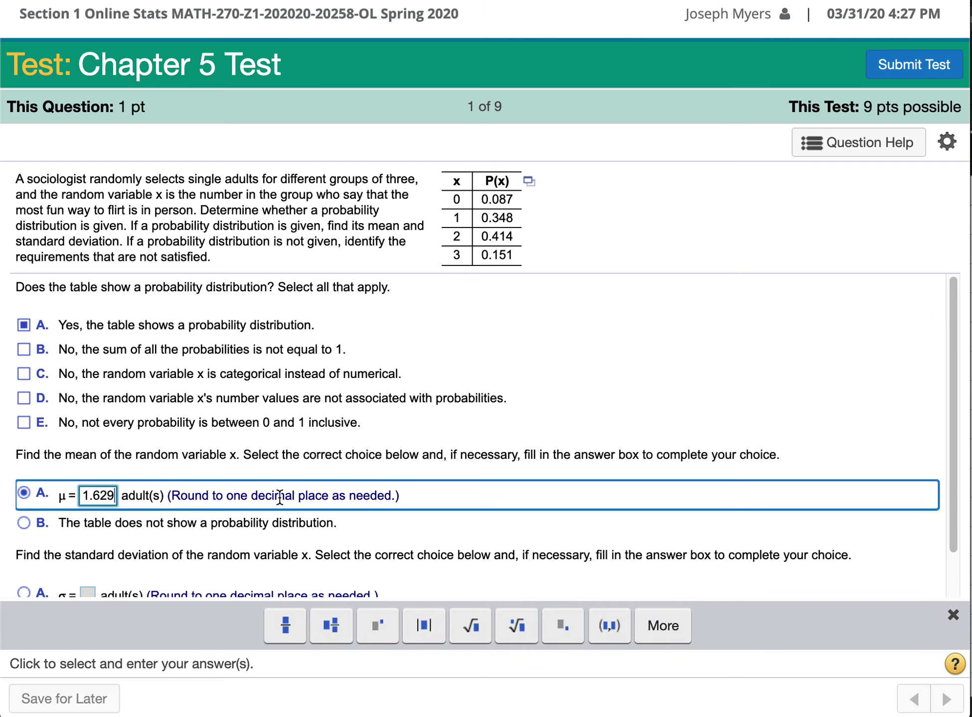
key("BackSpace")
key("BackSpace")
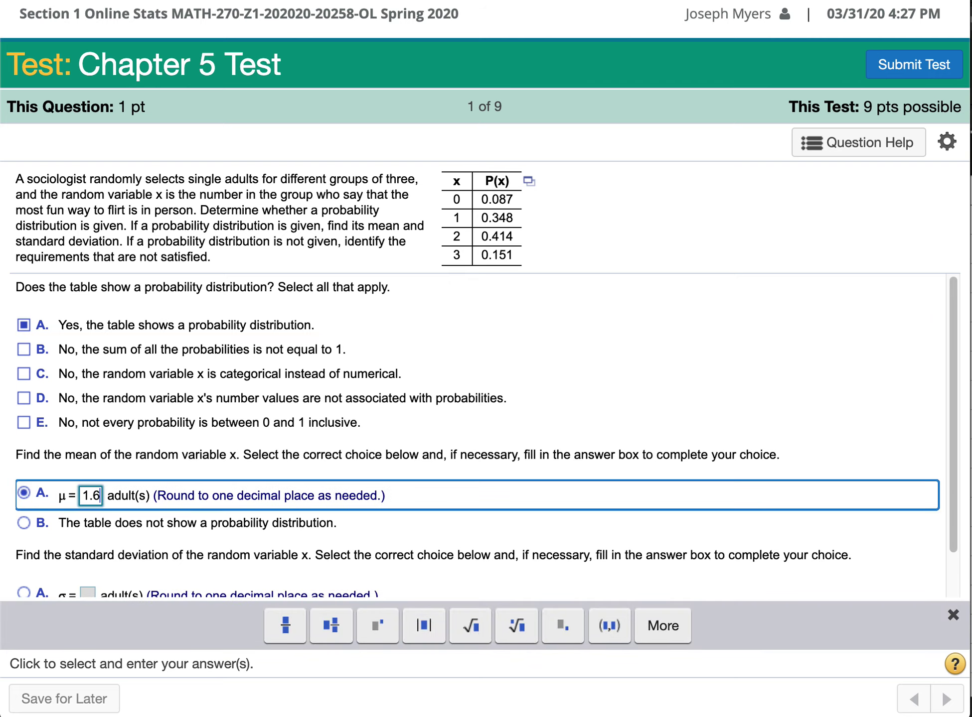
left_click(393, 421)
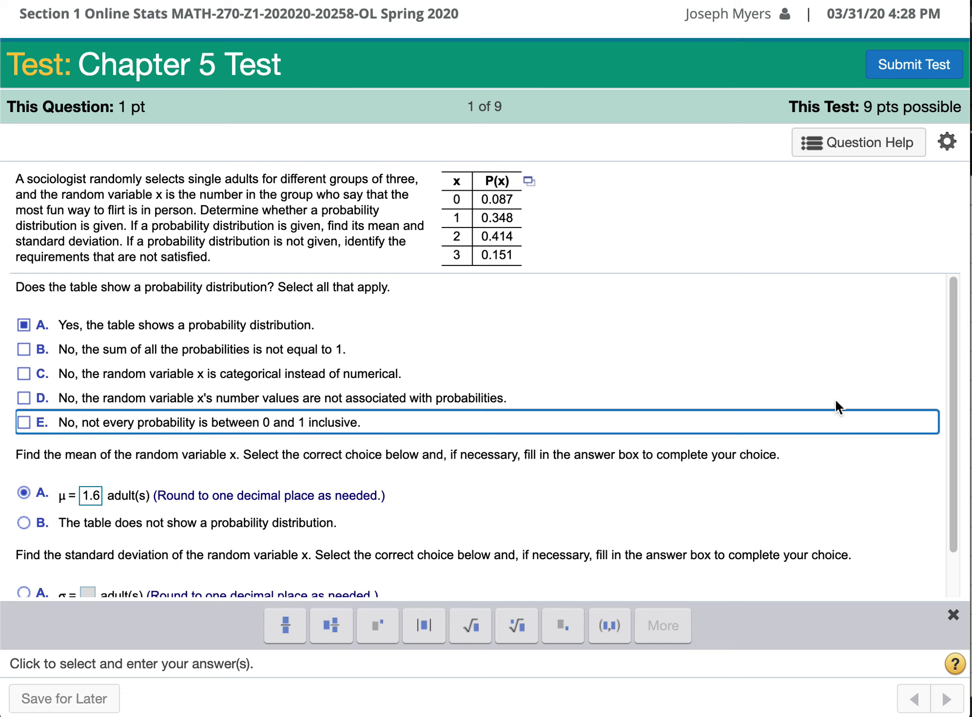
Return to the Excel worksheet, cancel the pending copy selection and enter the heading Deviations in D1
scroll(531, 431, "down", 1)
key("super+Tab")
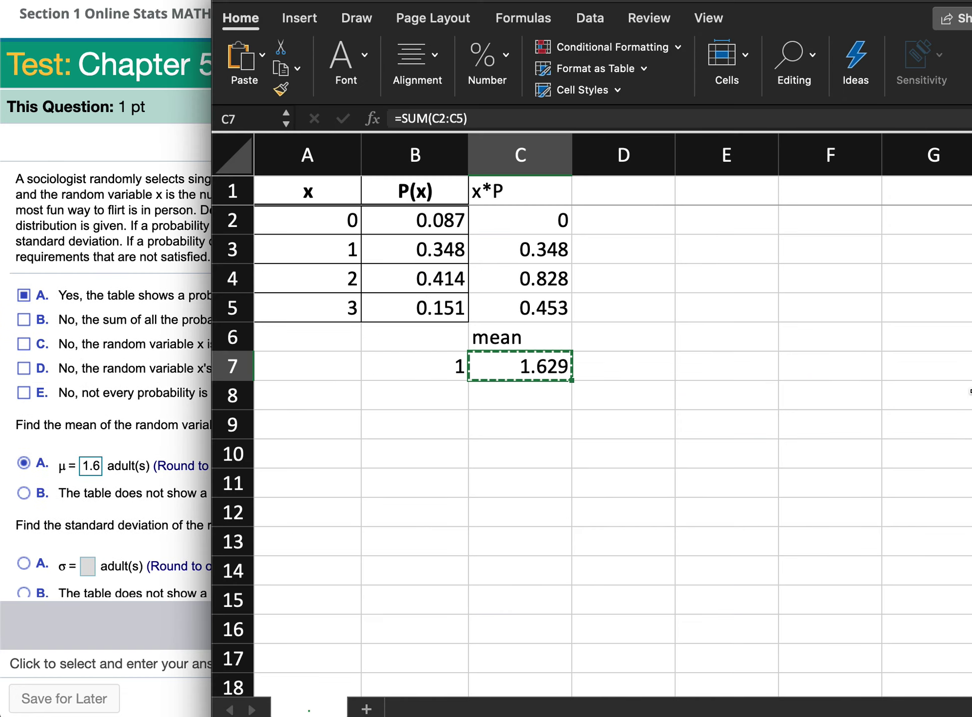
key("Escape")
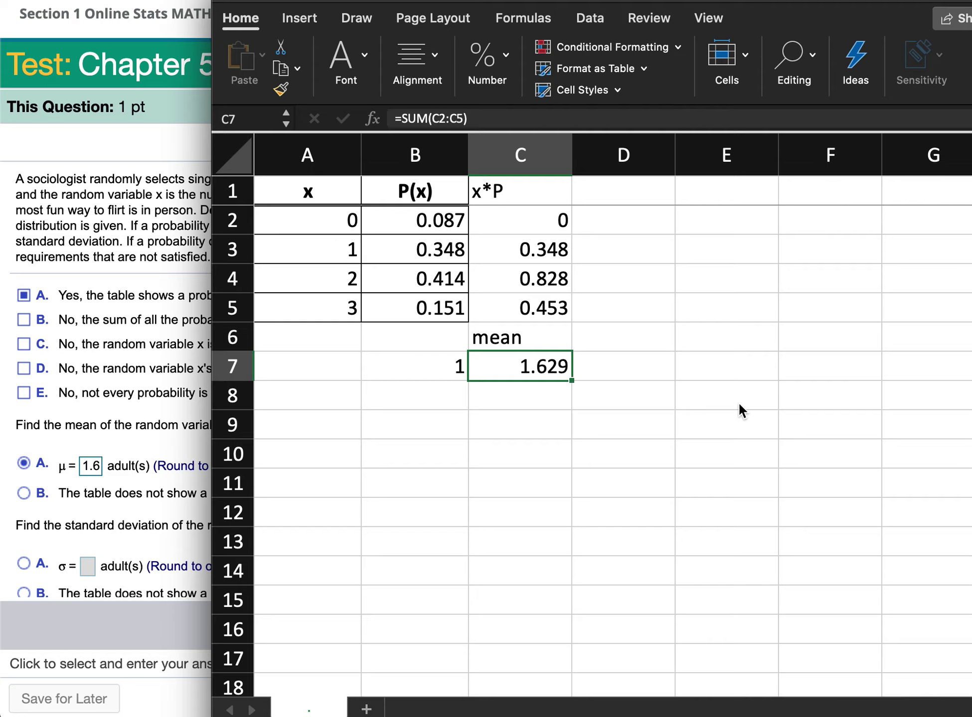
left_click(658, 194)
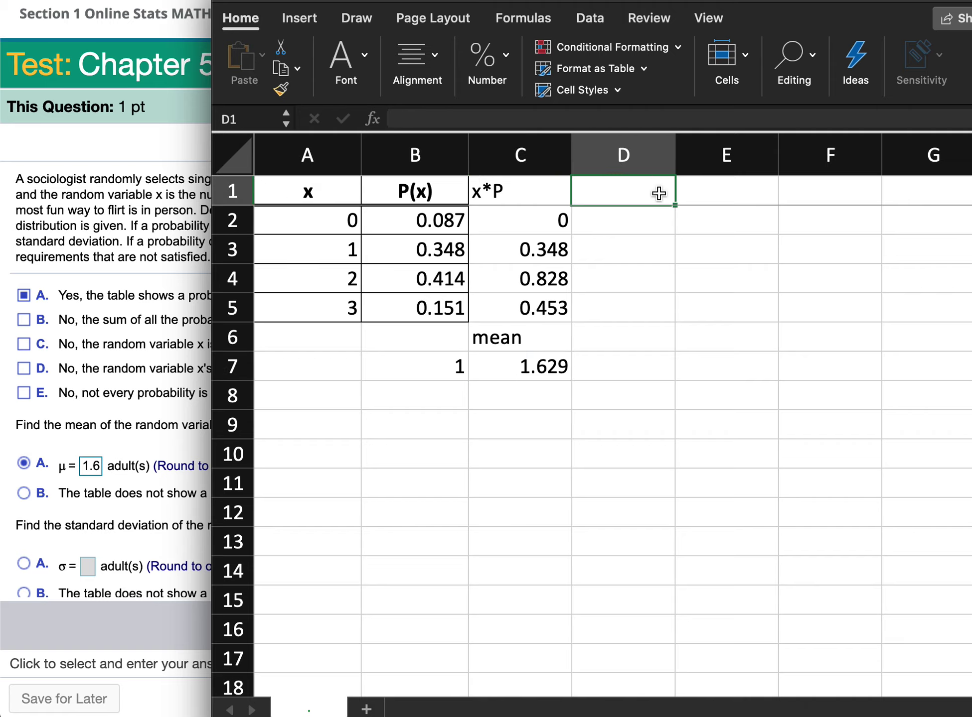
type("Deviations")
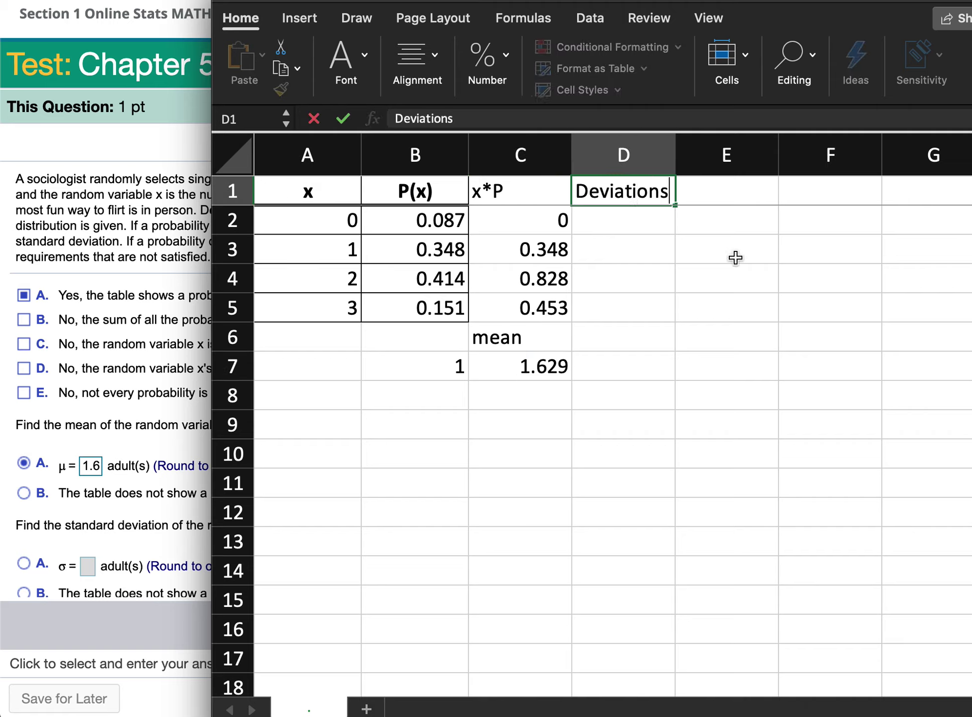
key("Return")
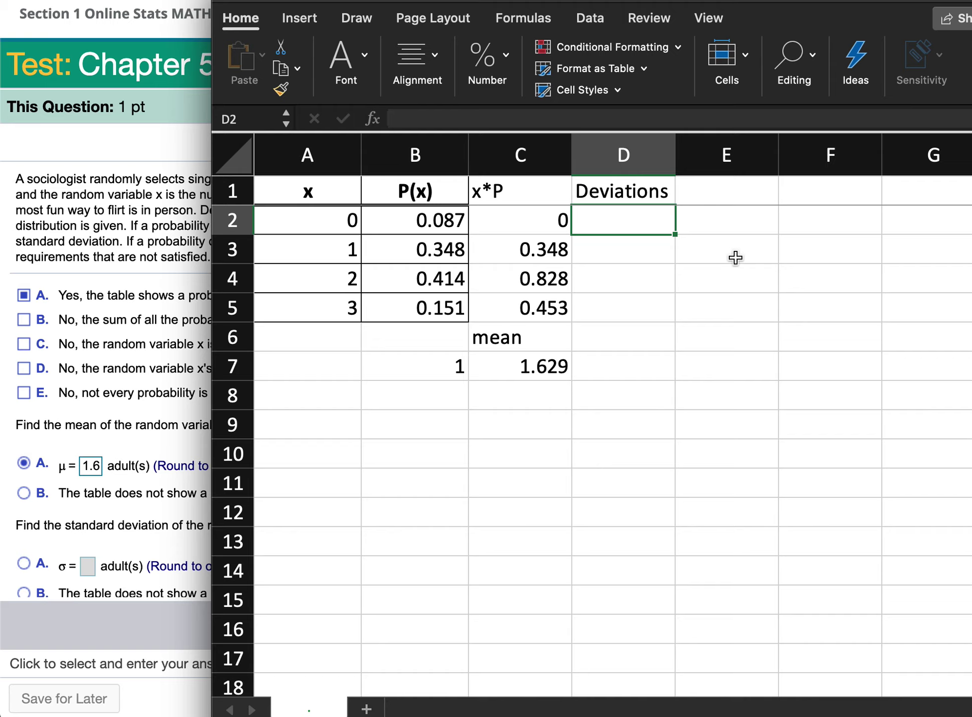
Calculate the deviation from the mean for the first x value by entering =A2-C7 in D2
type("=")
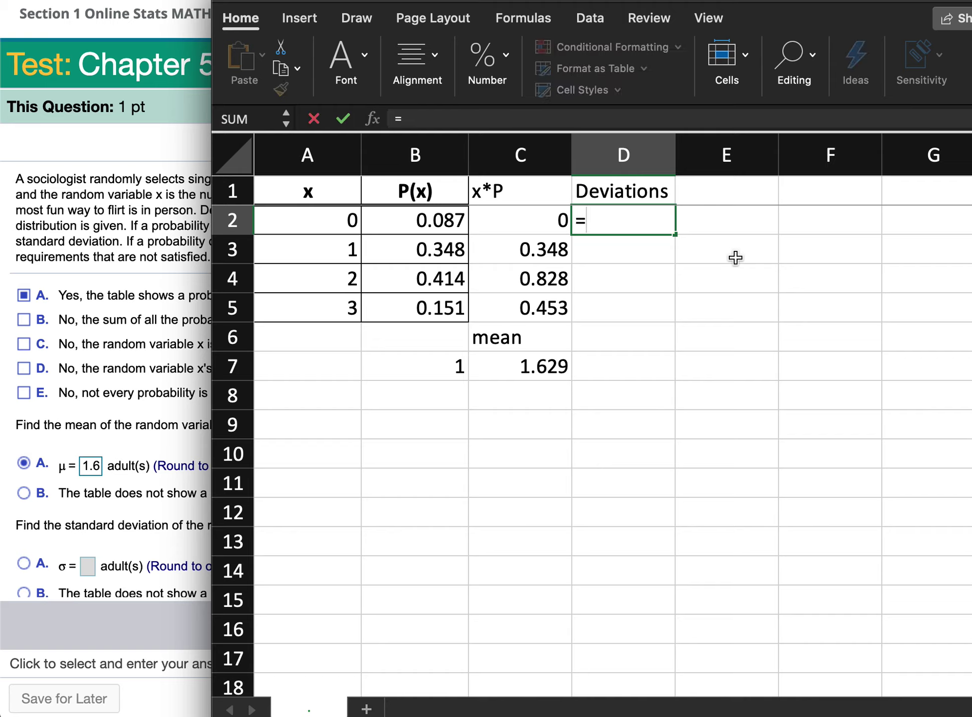
left_click(333, 225)
type("-")
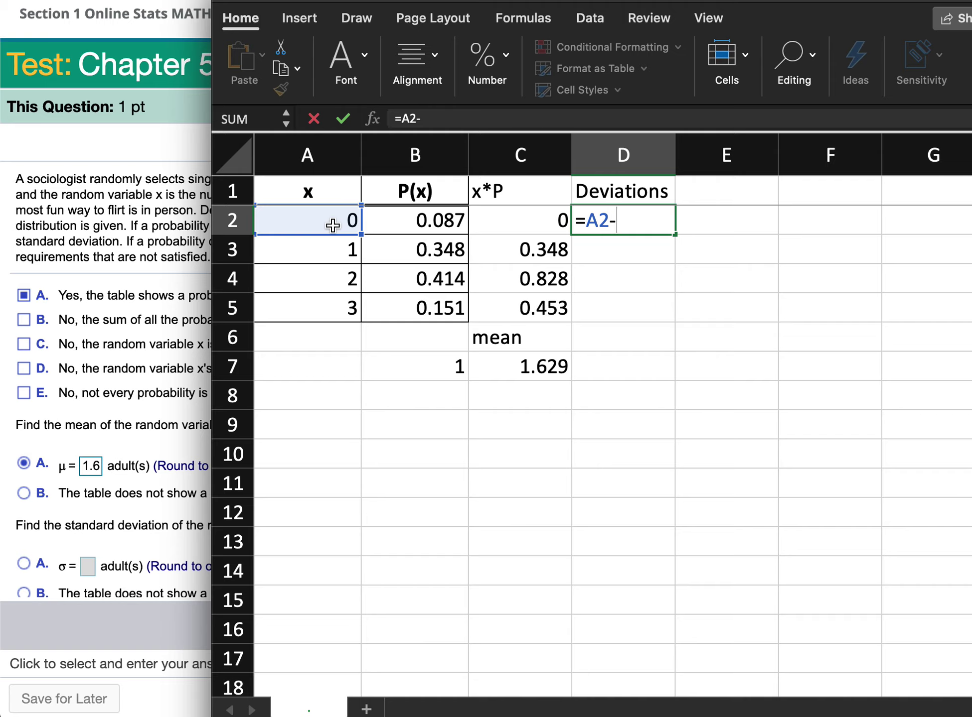
left_click(540, 366)
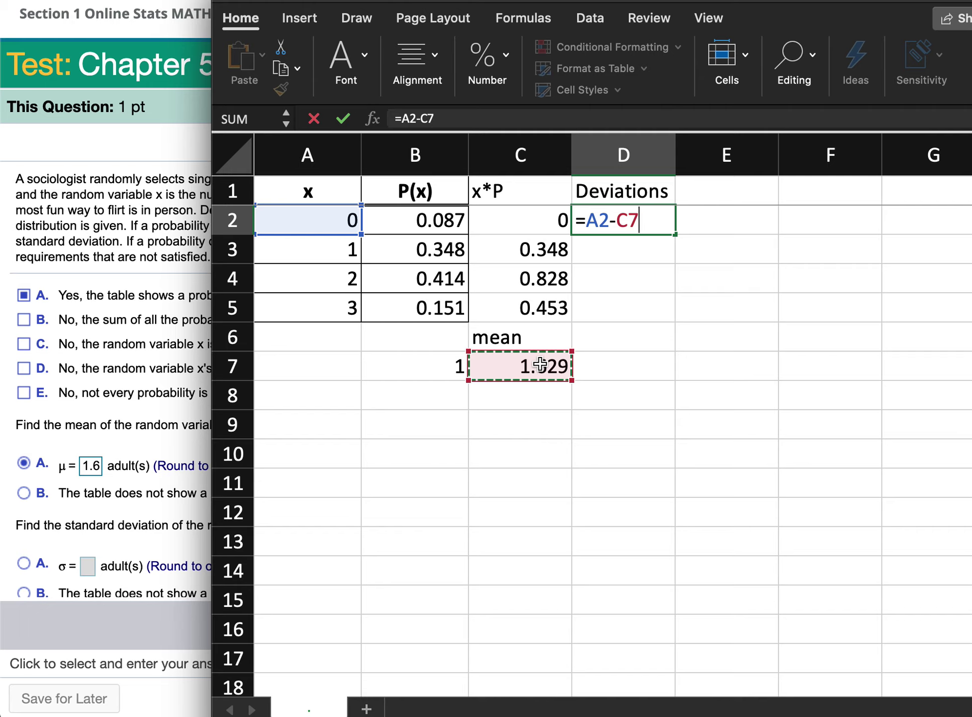
key("Return")
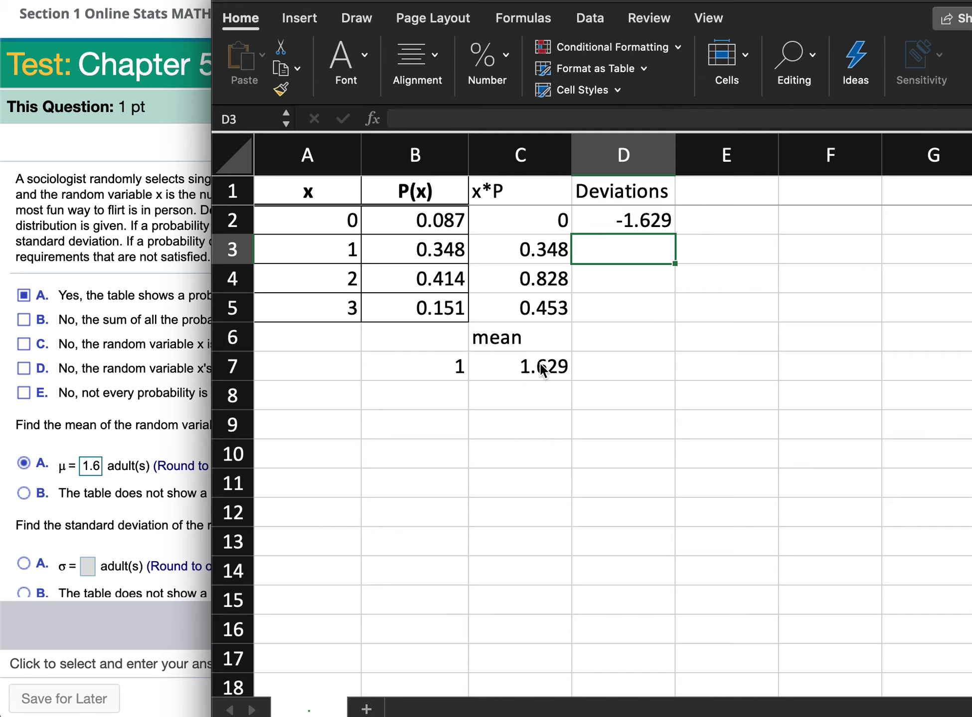
Fill the deviation formula from D2 down through D5
left_click(651, 218)
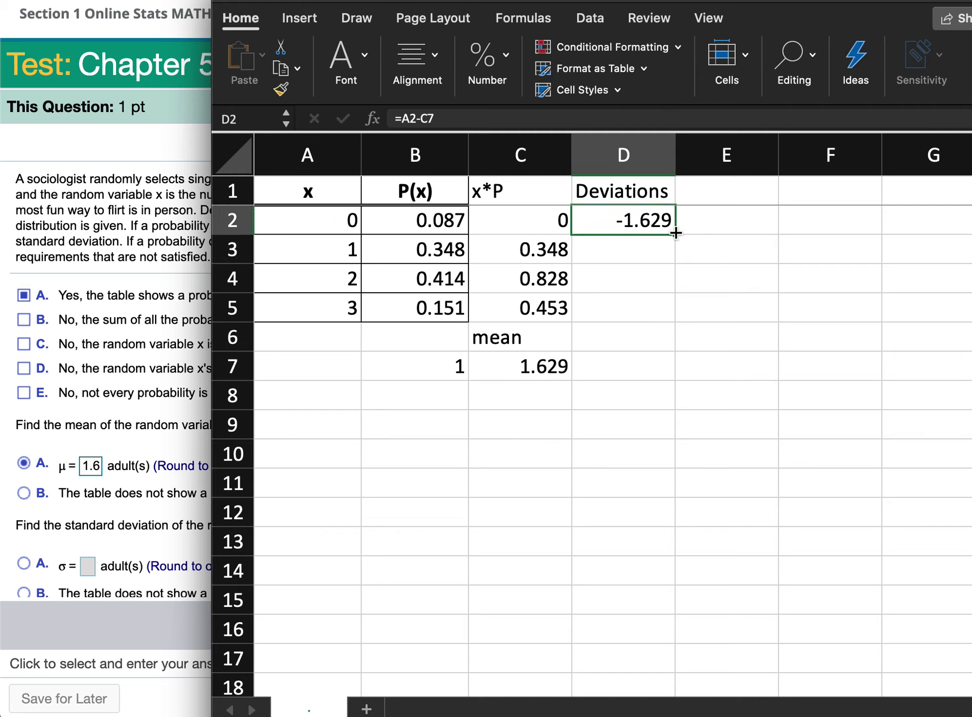
left_click_drag(675, 237, 675, 257)
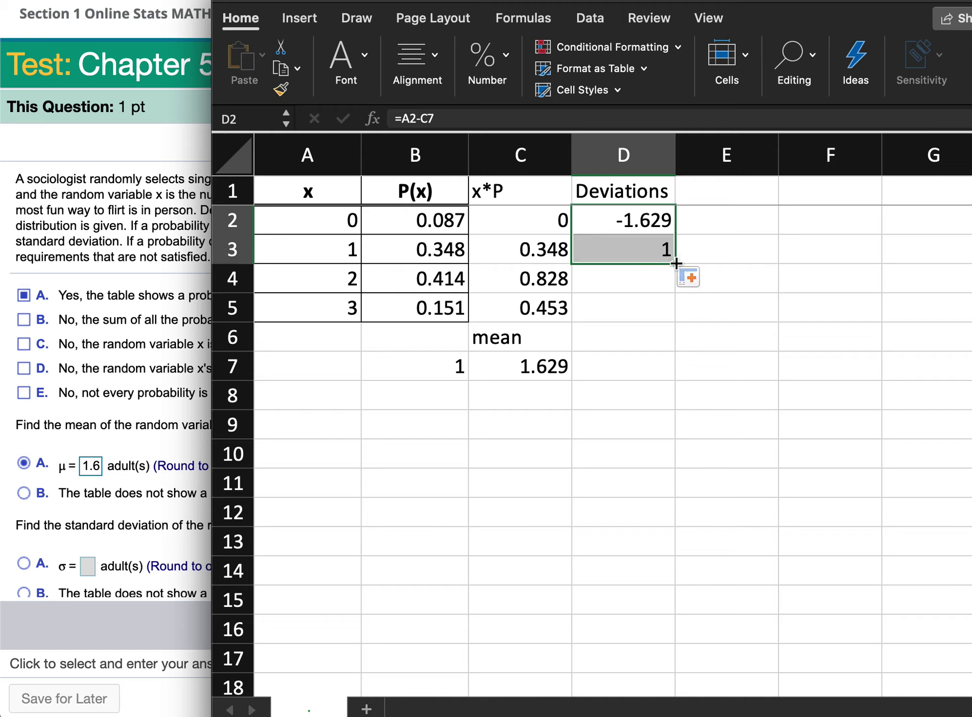
left_click_drag(672, 275, 677, 321)
left_click_drag(698, 366, 683, 410)
left_click(683, 412)
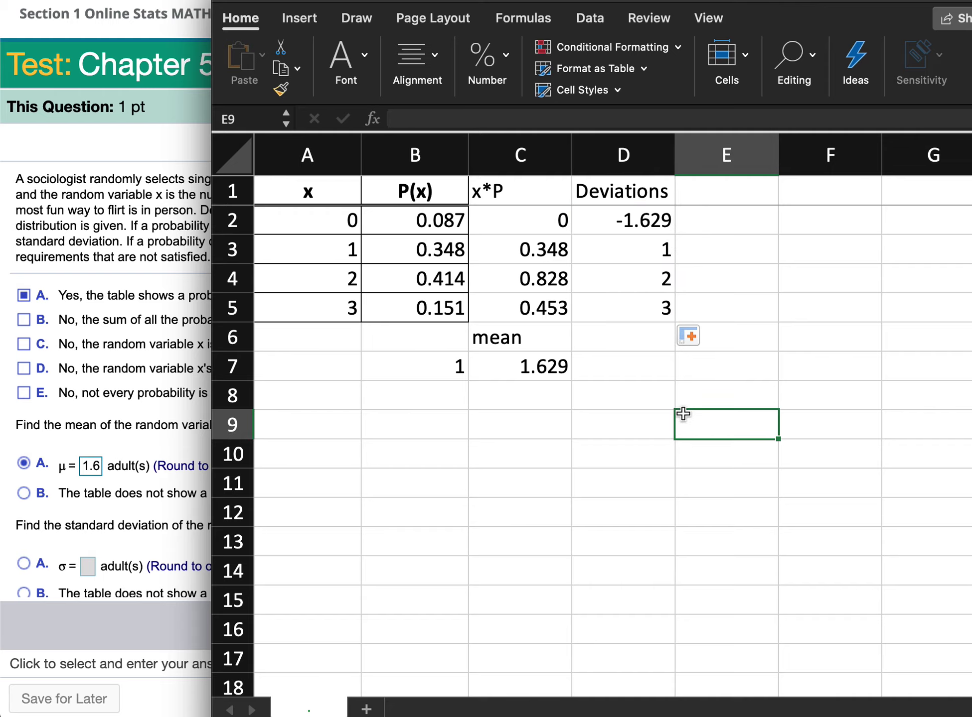
Trace which cells the filled deviation formula pairs, matching x values A2:A5 with the mean C7 and the cells C8:C10 below it
left_click(341, 214)
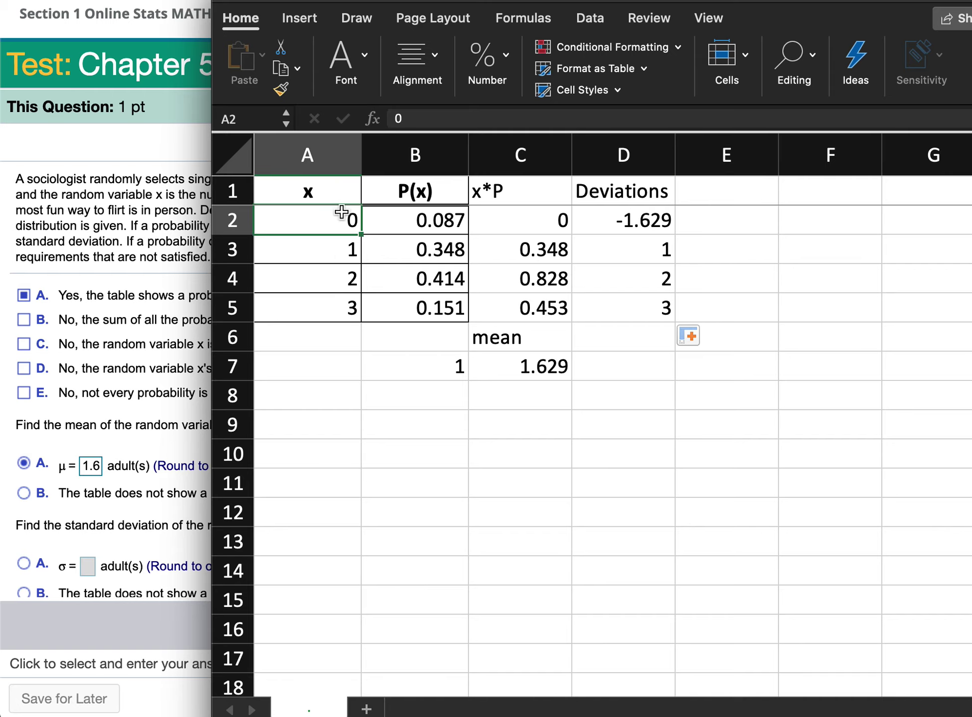
left_click(516, 364)
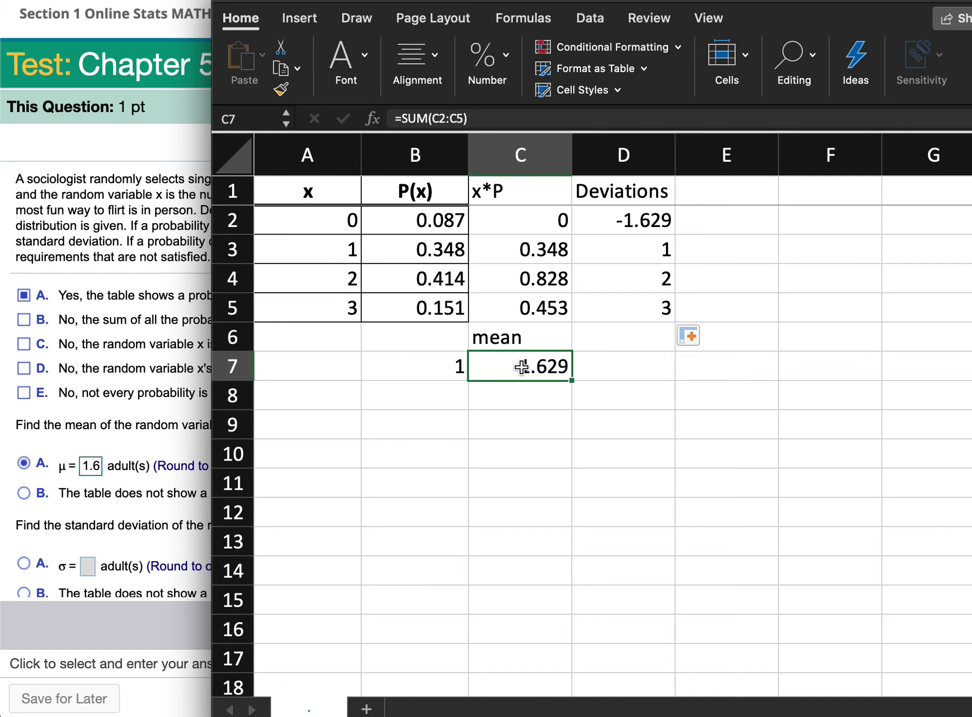
left_click(330, 253)
left_click_drag(357, 264, 543, 394)
left_click(544, 393)
left_click(343, 280)
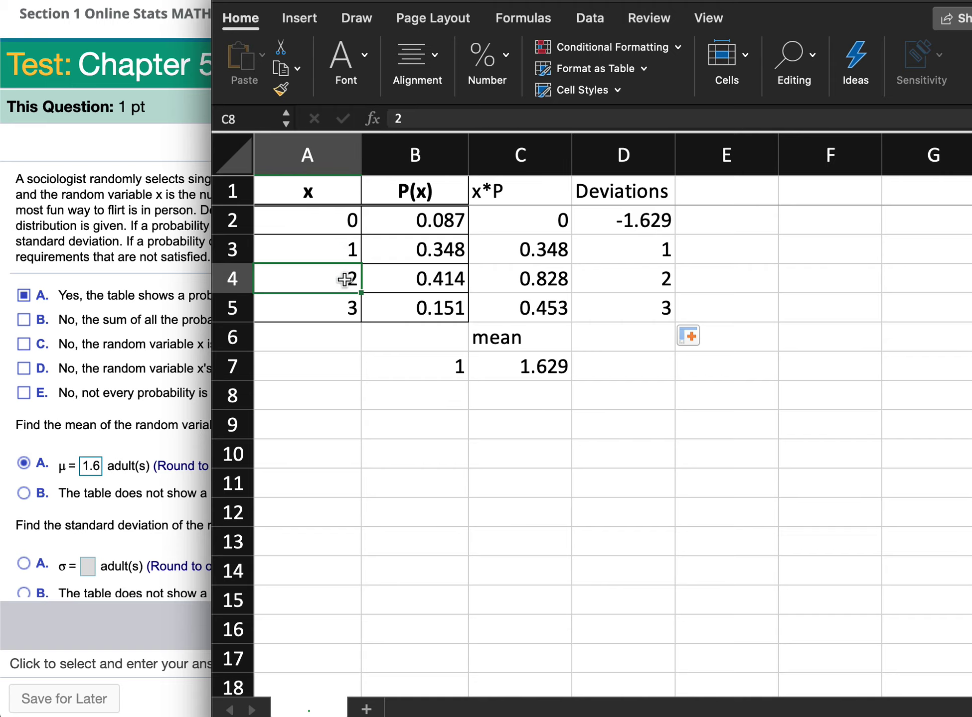
left_click(544, 428)
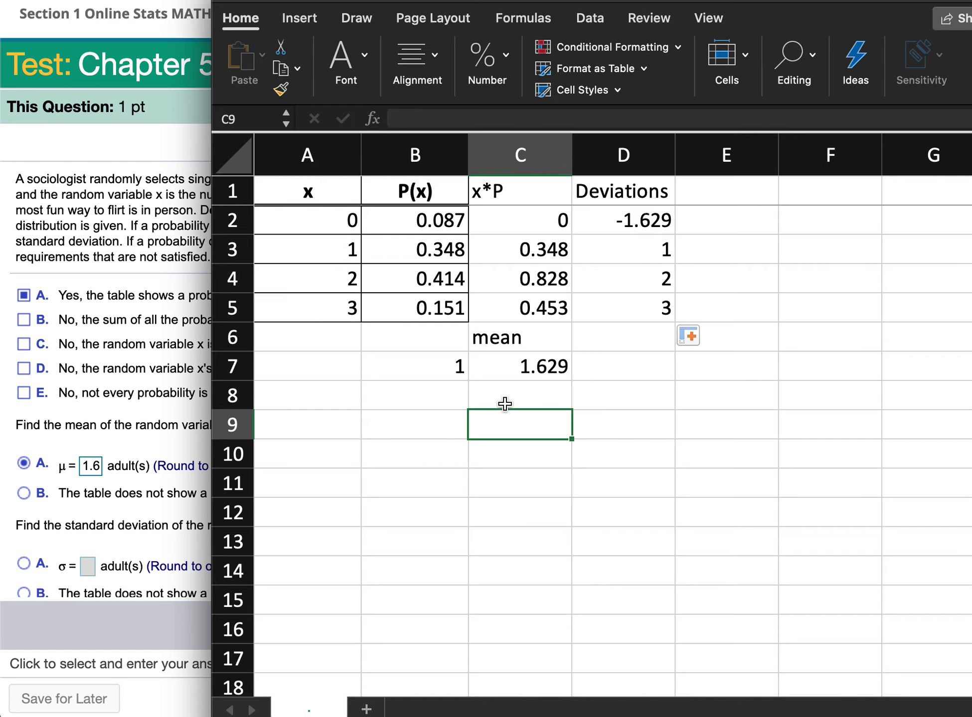
left_click(333, 312)
left_click(555, 450)
left_click_drag(548, 395, 542, 443)
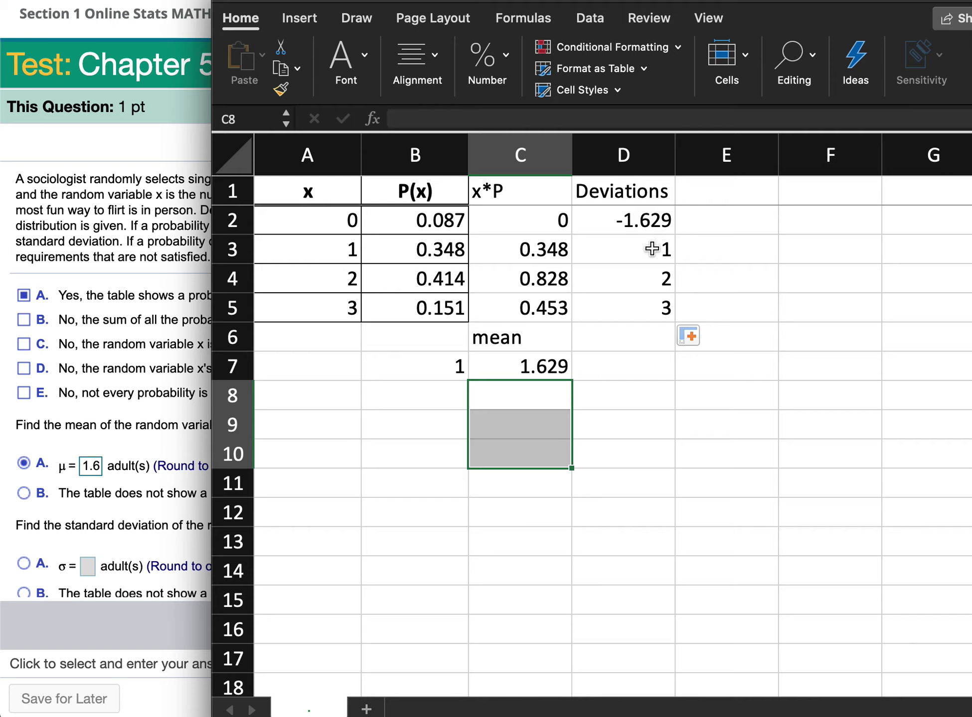
Clear the deviations in D2:D5 and enter =A2-$C$7 in D2, with an absolute reference to the mean
left_click_drag(653, 311, 649, 218)
key("Delete")
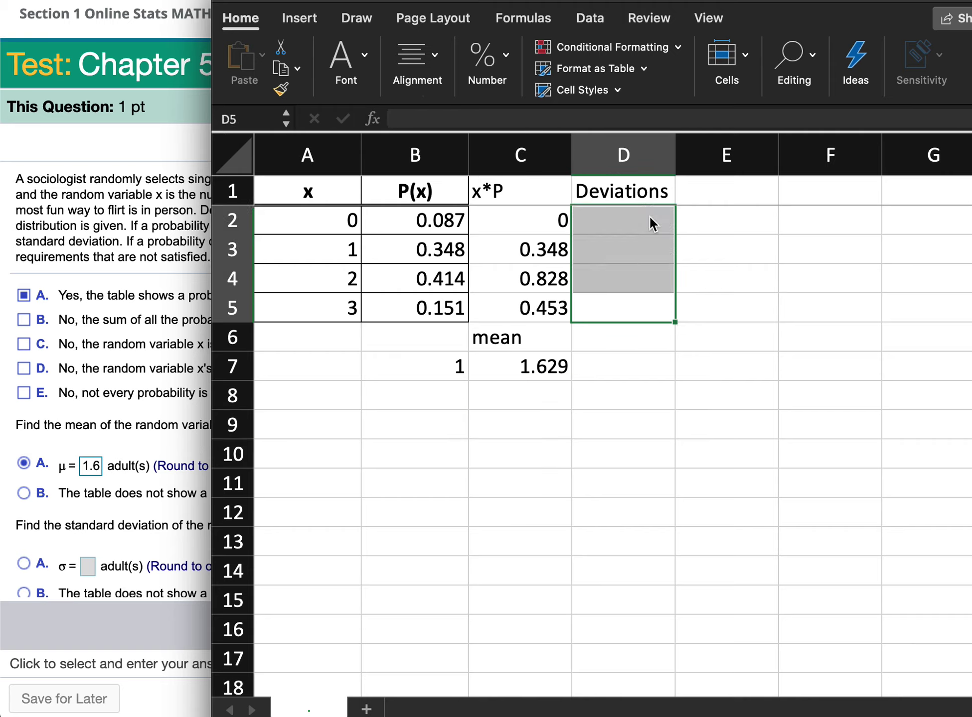
left_click(652, 222)
type("=")
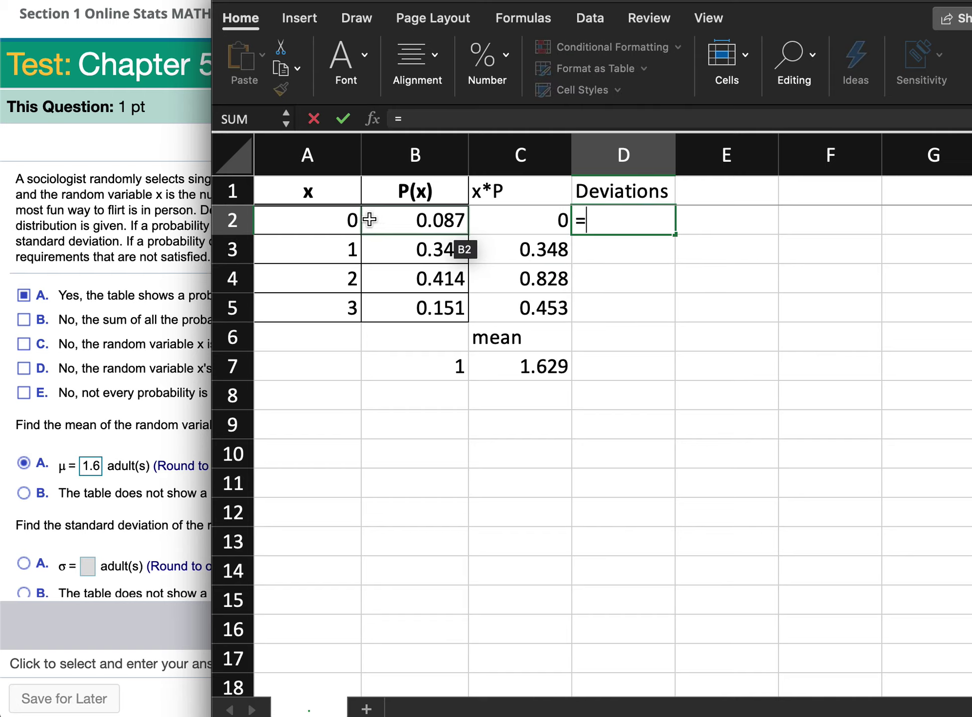
left_click(344, 219)
type("-")
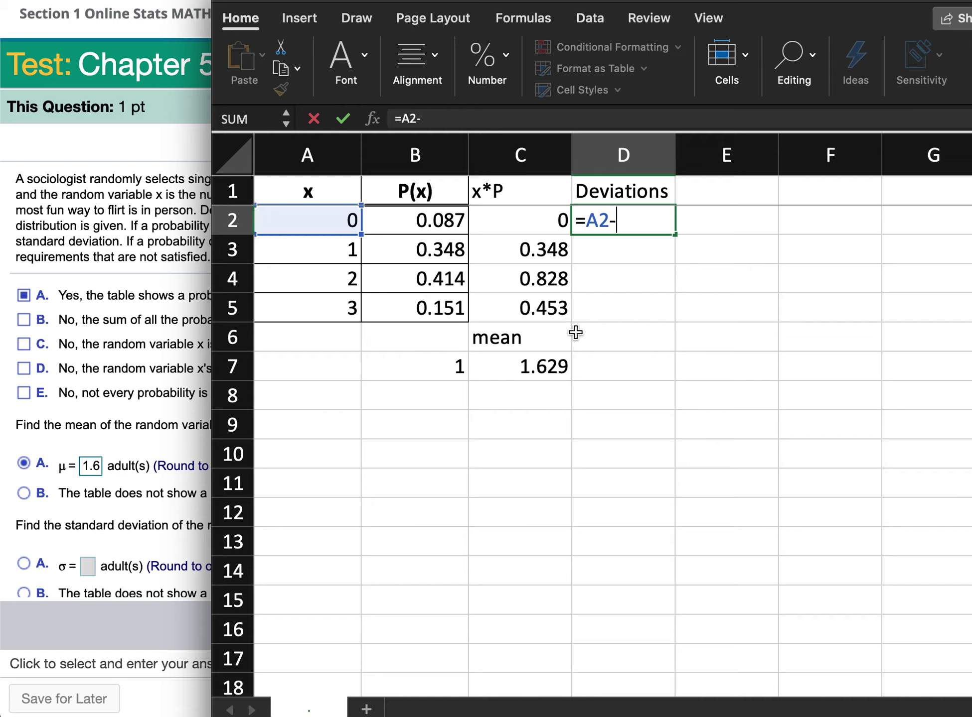
left_click(546, 370)
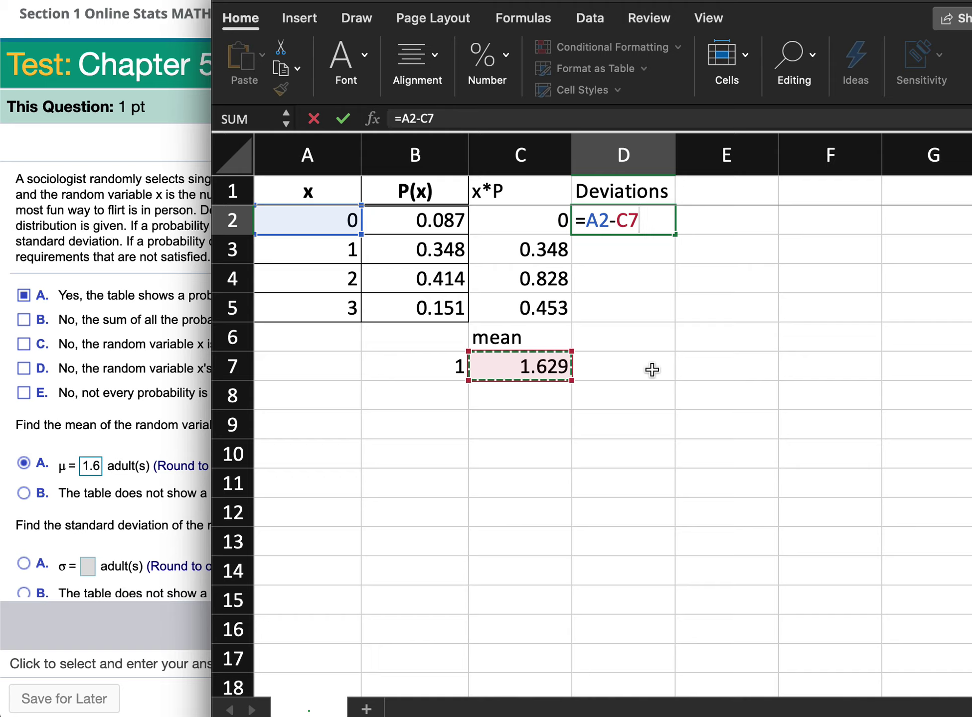
key("F4")
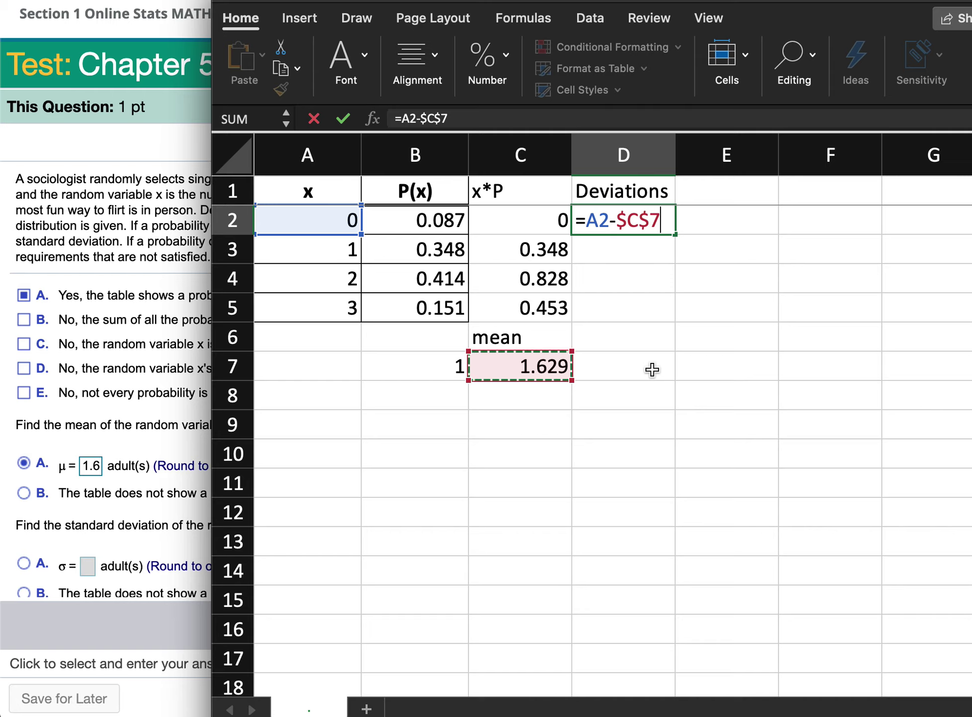
key("Return")
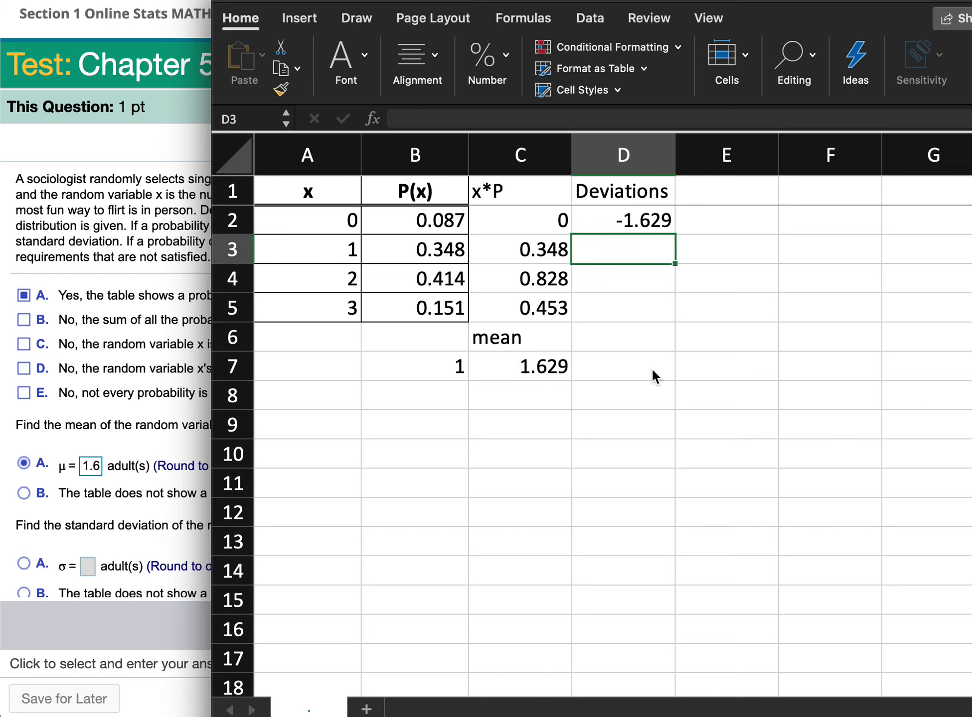
Fill the absolute-reference deviation formula from D2 down through D5
left_click(658, 223)
left_click_drag(674, 235, 674, 317)
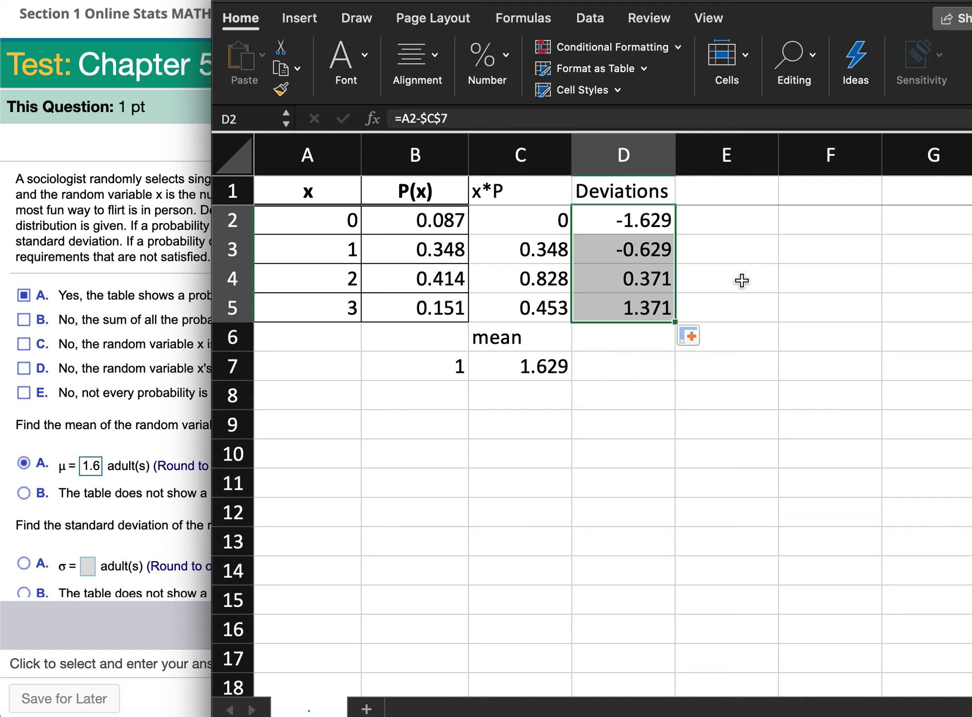
left_click(644, 362)
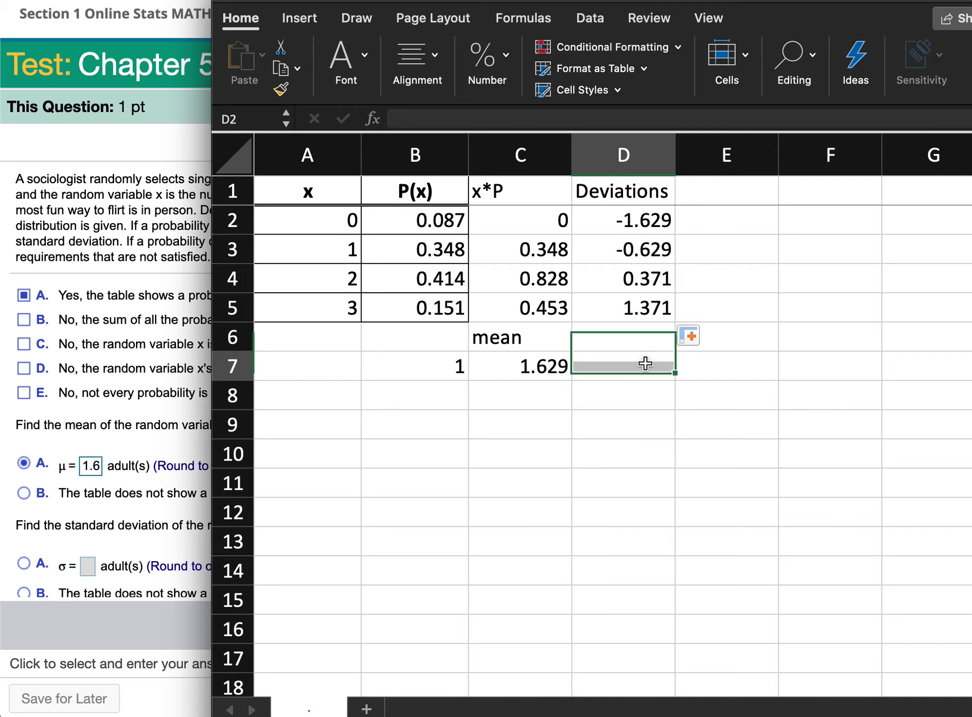
Inspect the deviation formulas in D4, D3, D2 and D5 to check that each one subtracts the mean in C7
left_click(657, 280)
left_click(615, 119)
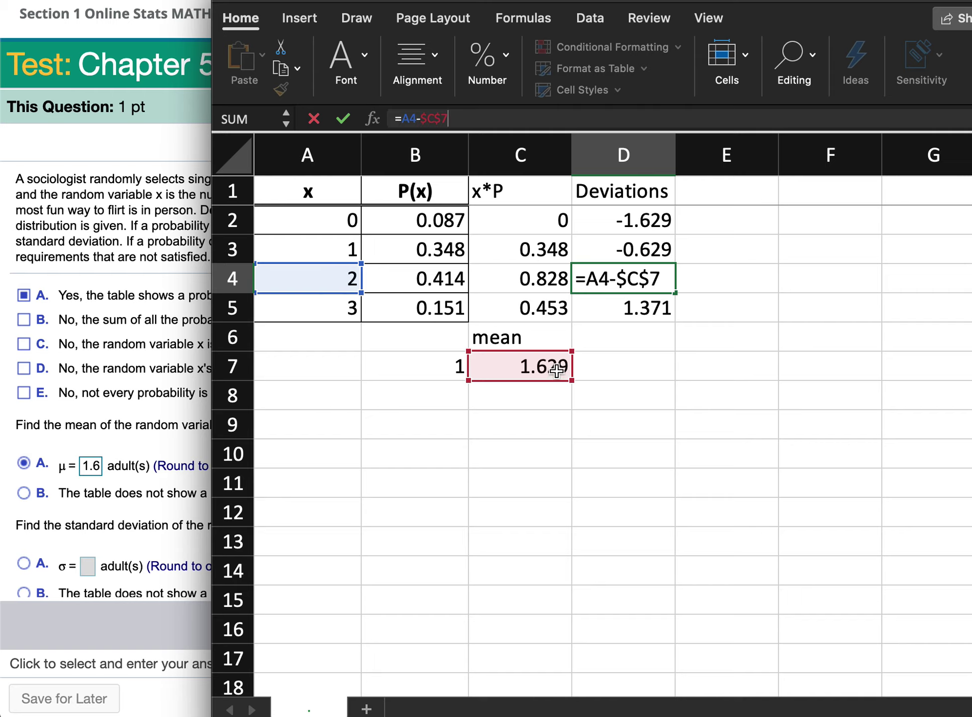
key("Return")
left_click(653, 250)
left_click(602, 124)
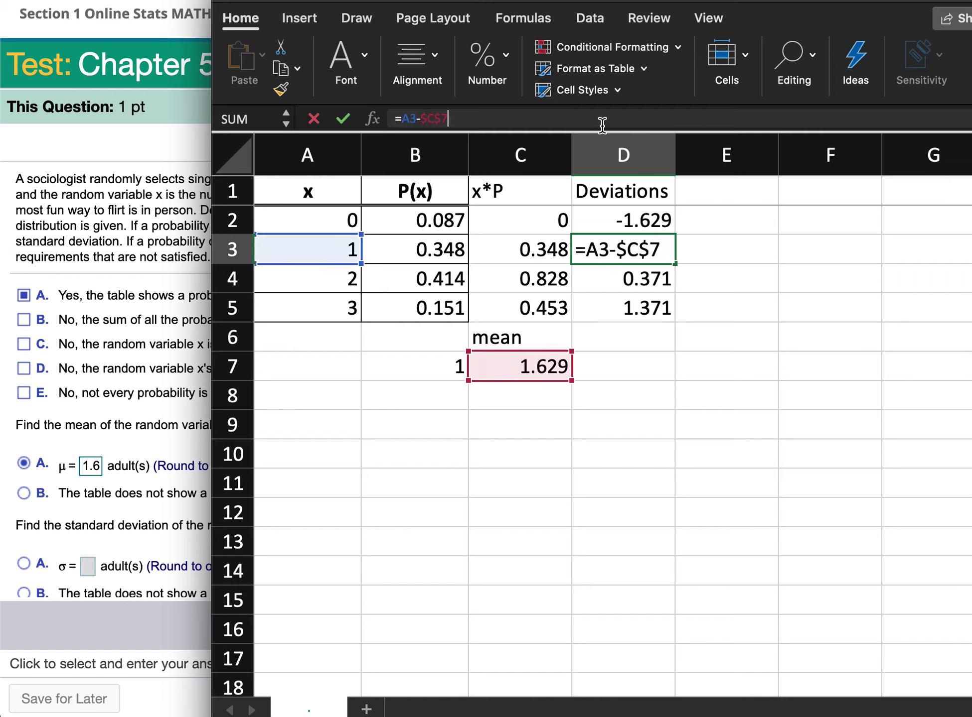
key("Return")
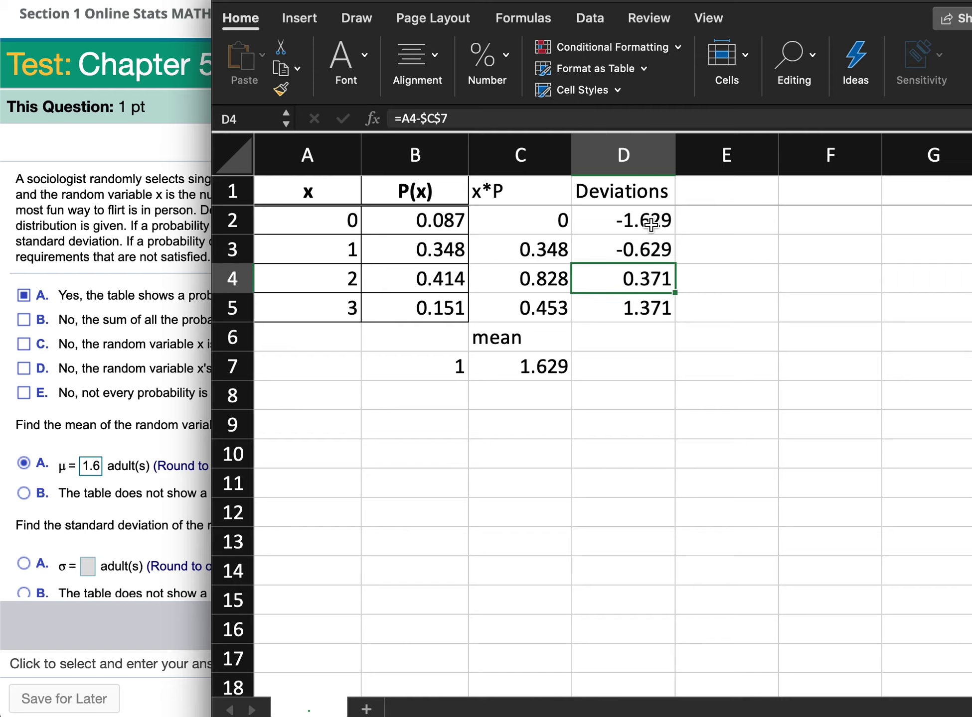
left_click(650, 221)
left_click(615, 121)
key("Return")
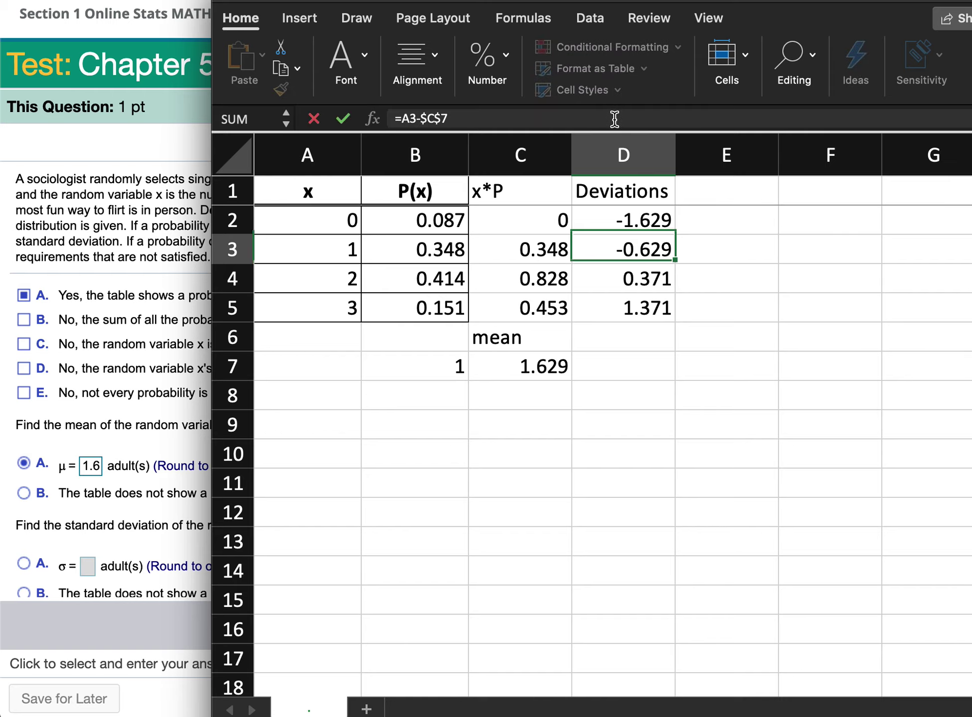
left_click(653, 312)
left_click(547, 123)
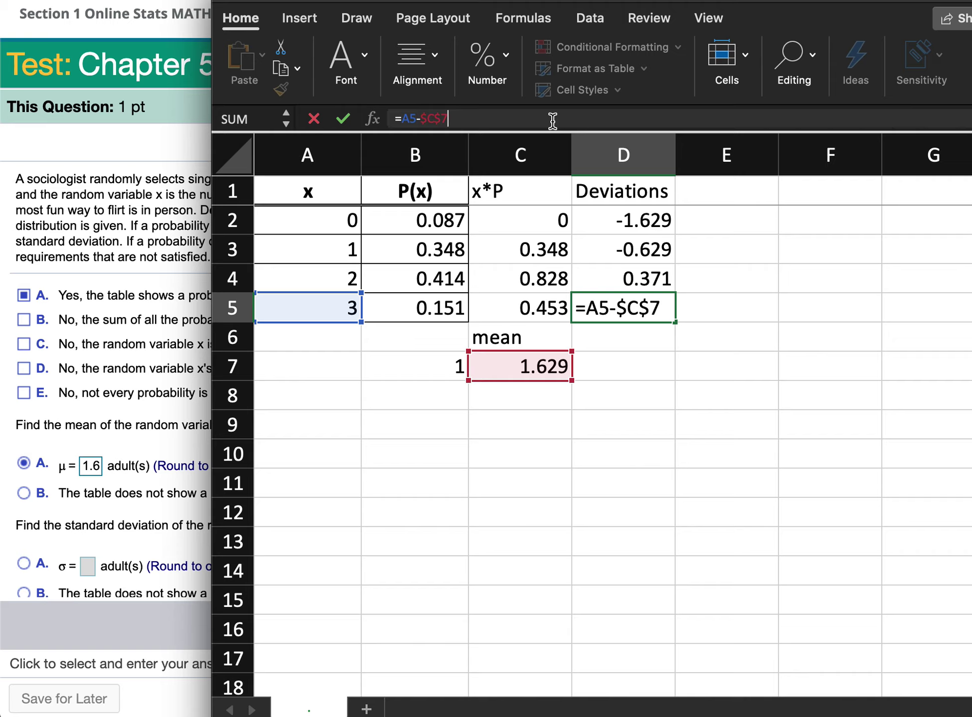
key("Return")
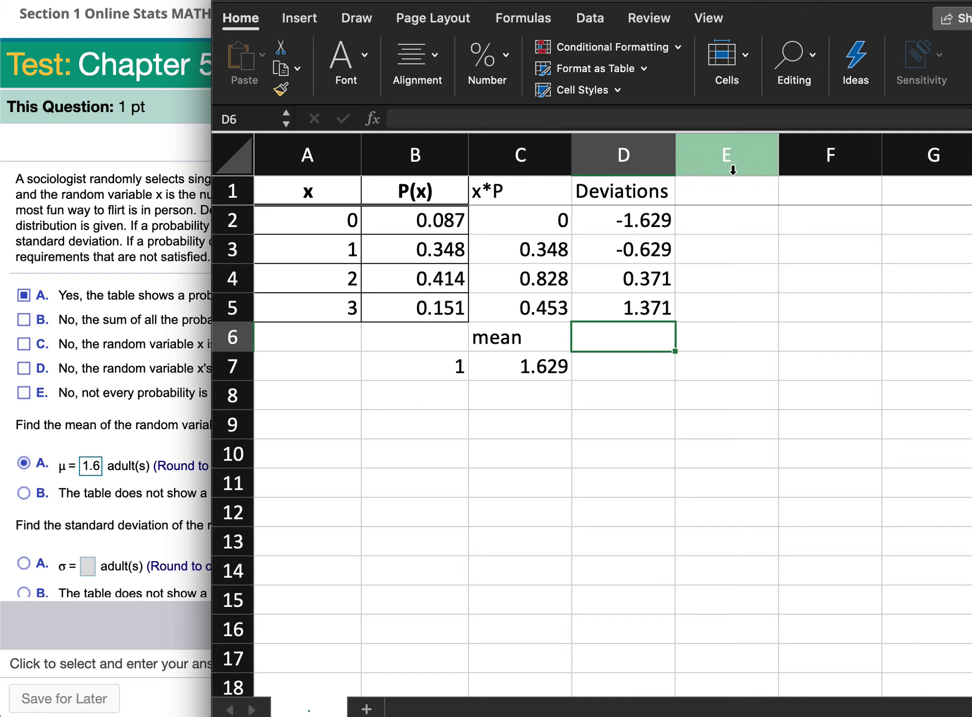
Enter the heading Square them in E1
left_click(727, 191)
type("Square ")
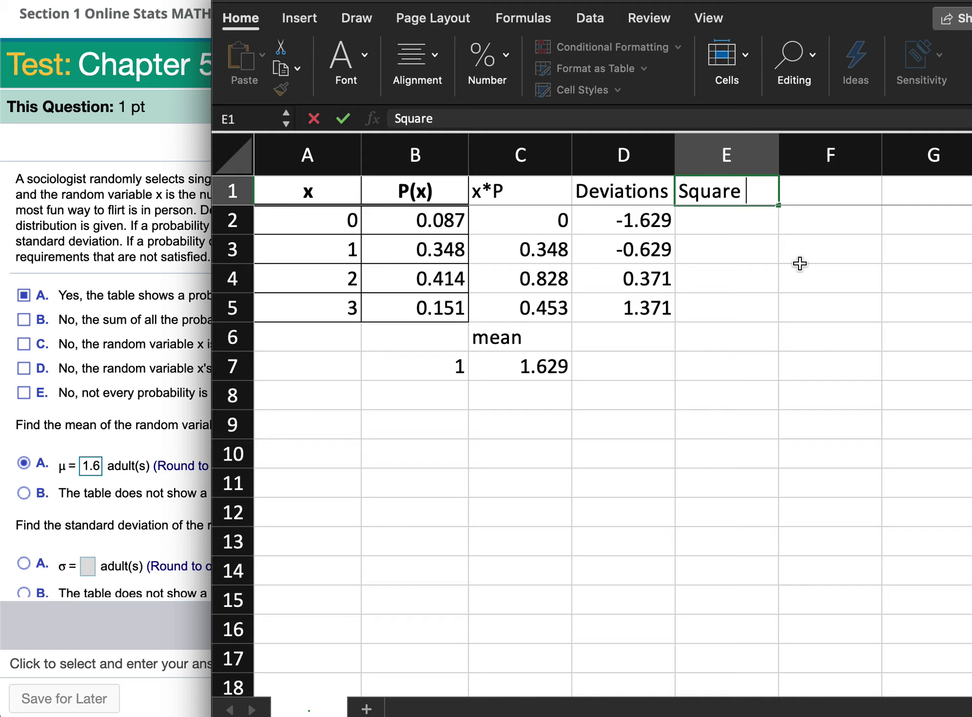
type("them")
key("Return")
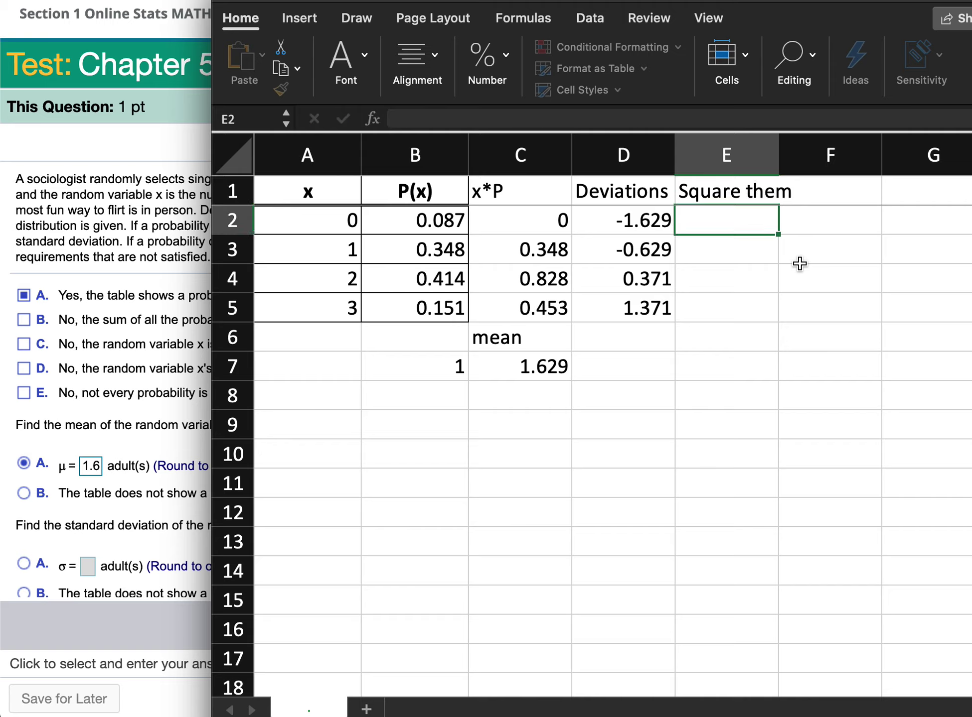
Square the first deviation by entering =D2^2 in E2 and fill the formula down through E5
type("=")
left_click(631, 220)
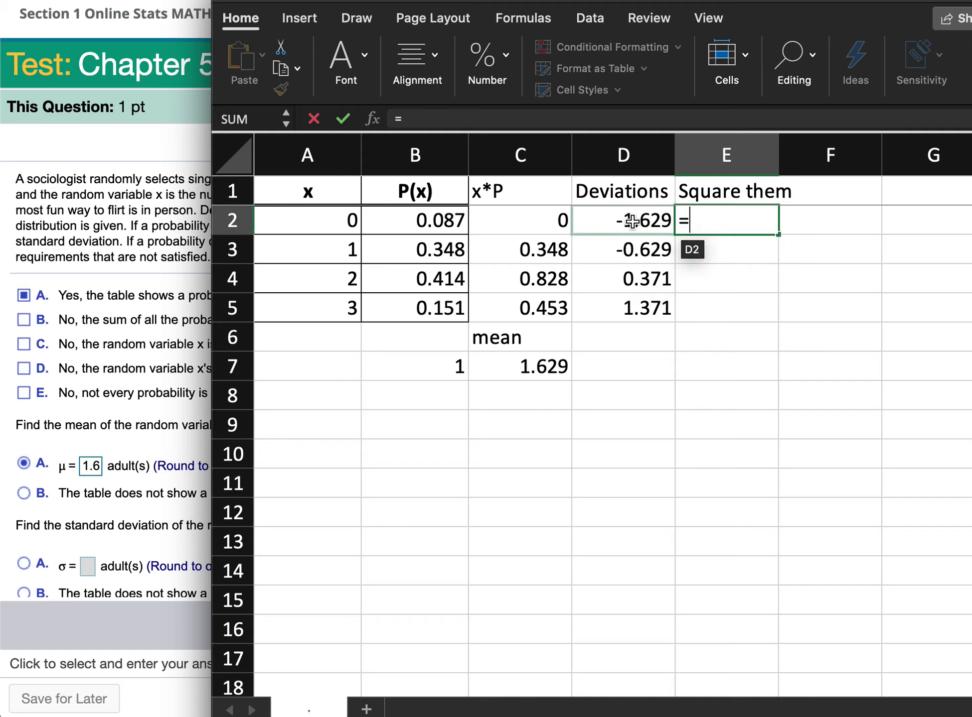
type("^")
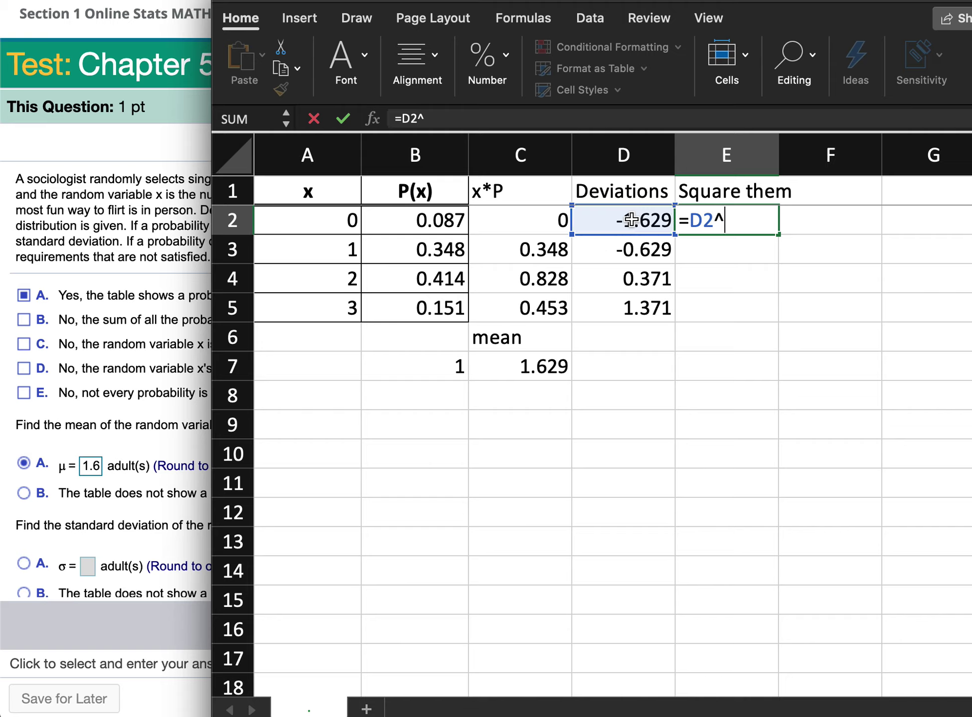
type("2")
key("Return")
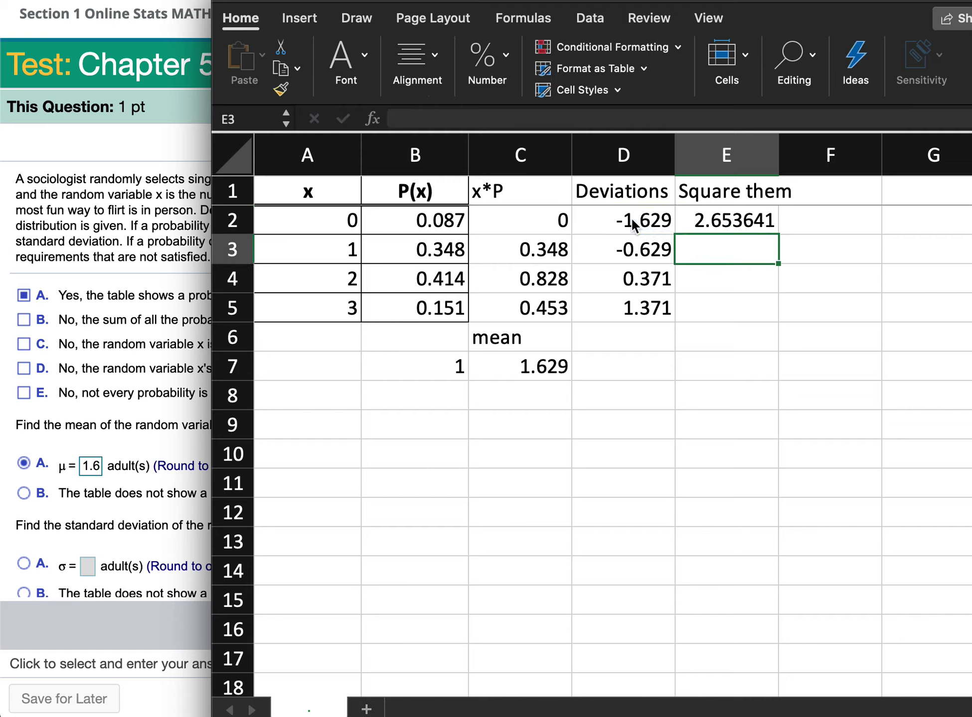
left_click(750, 219)
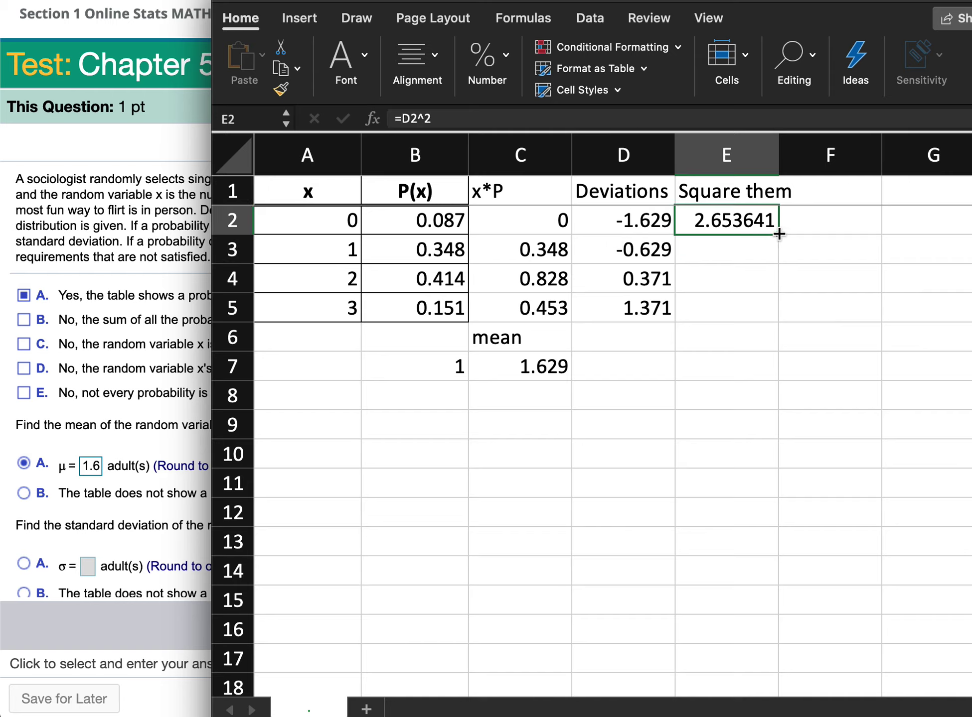
left_click_drag(780, 234, 775, 320)
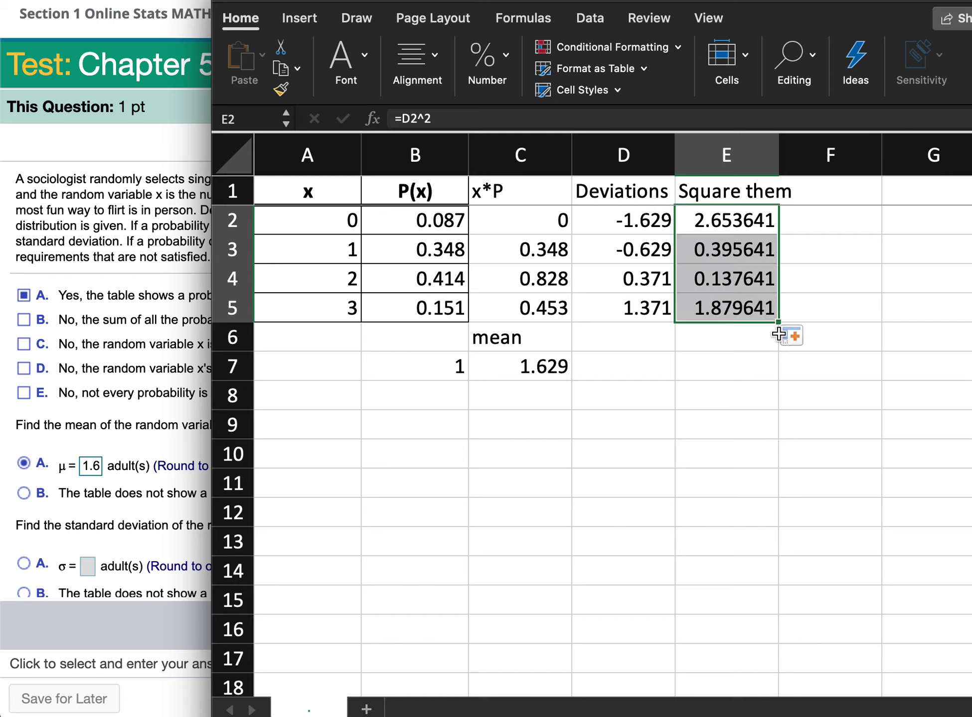
Enter the heading Multiply by P in F1
left_click(834, 192)
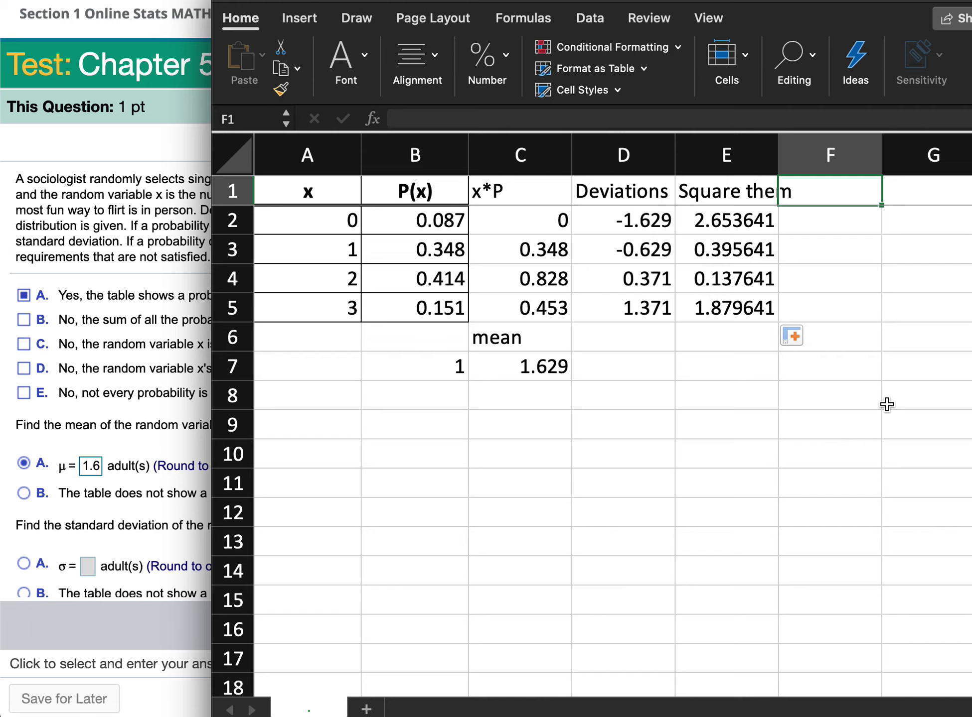
type("Times")
key("BackSpace")
key("BackSpace")
key("BackSpace")
key("BackSpace")
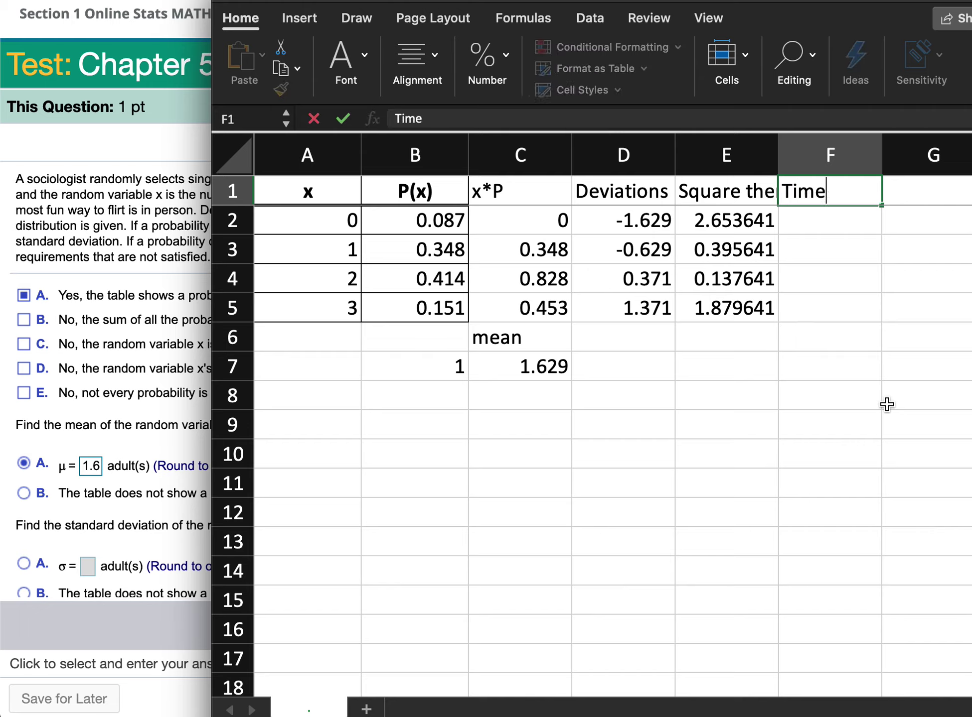
key("BackSpace")
type("Multip")
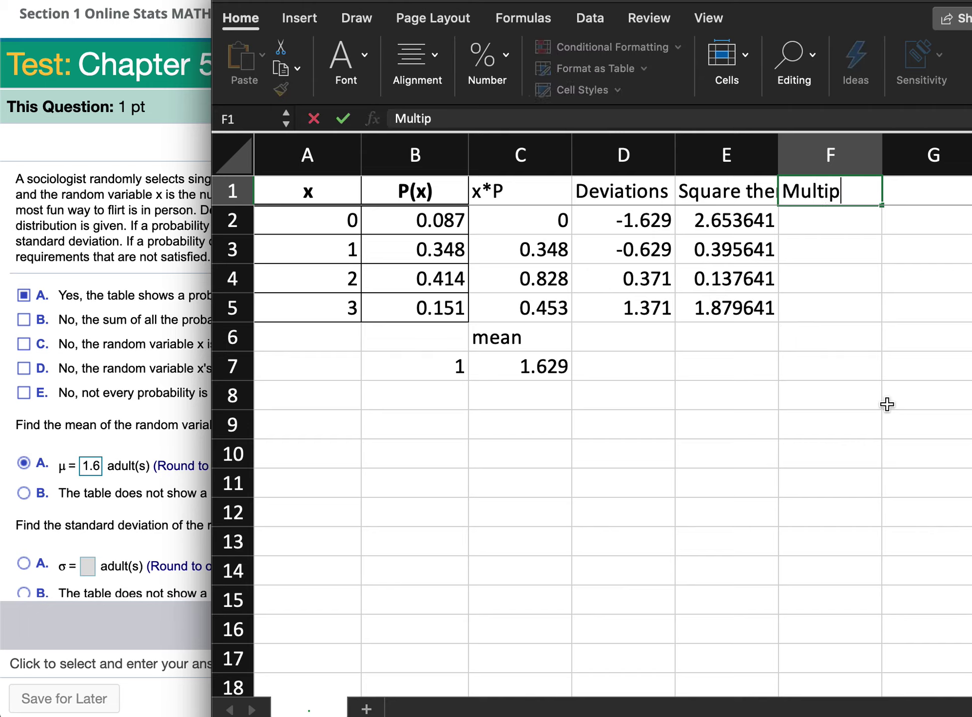
type("ly by P")
key("Return")
Multiply the squared deviation by its probability with =E2*B2 in F2 and fill the formula down through F5
type("=")
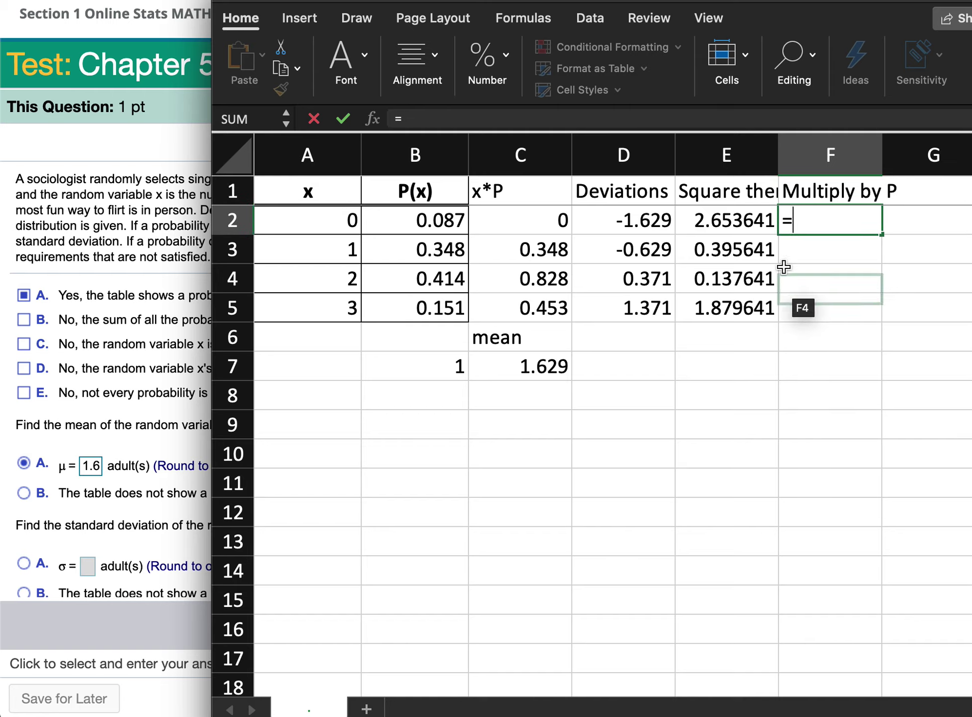
left_click(750, 220)
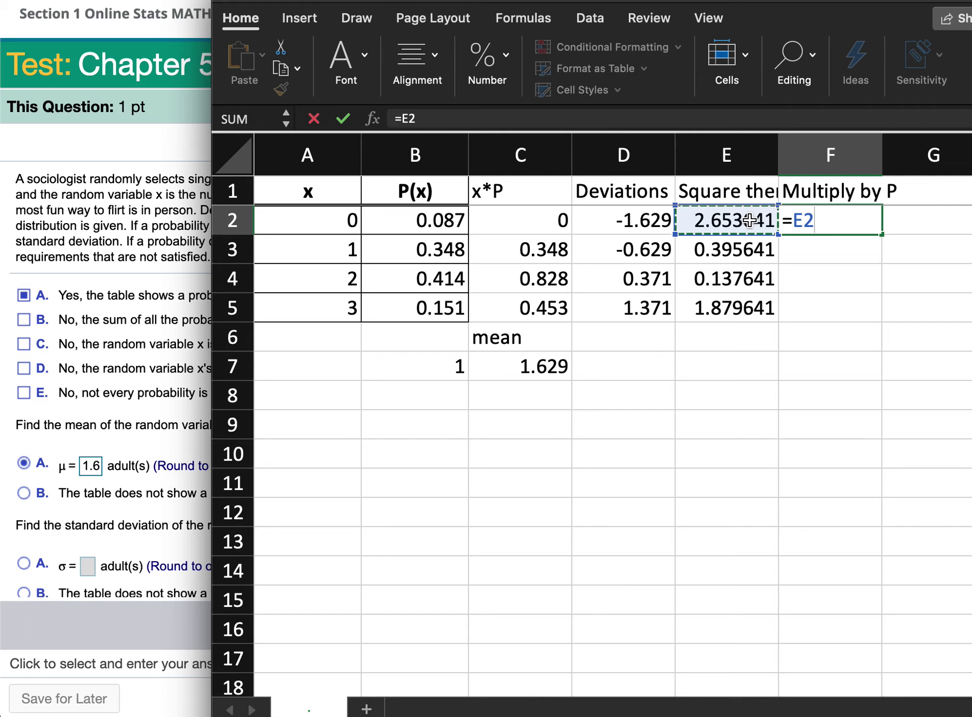
type("*")
left_click(446, 223)
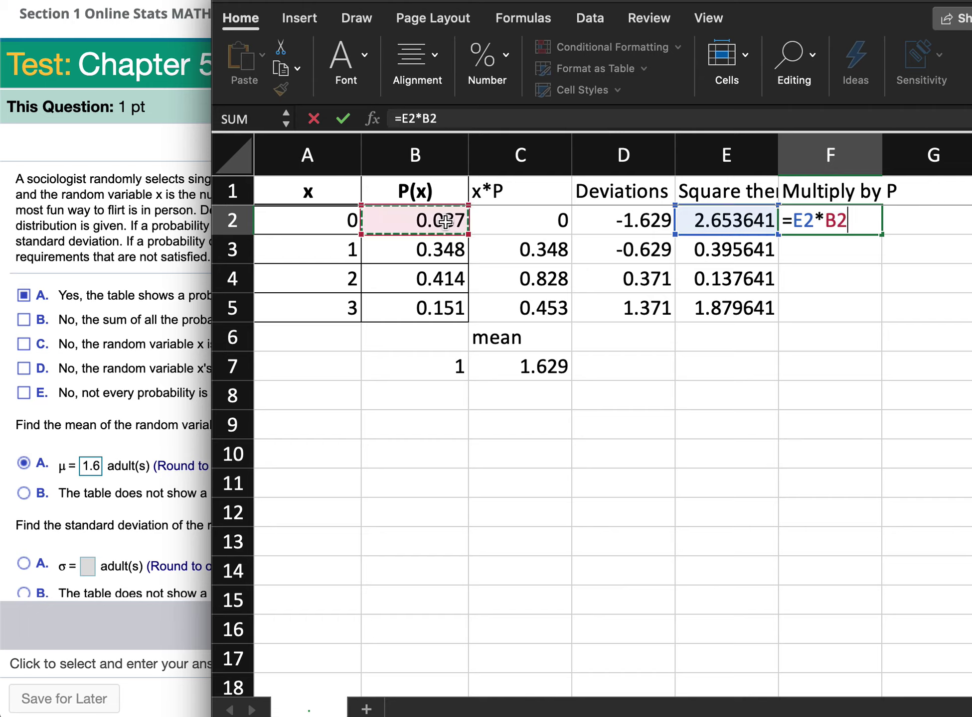
key("Return")
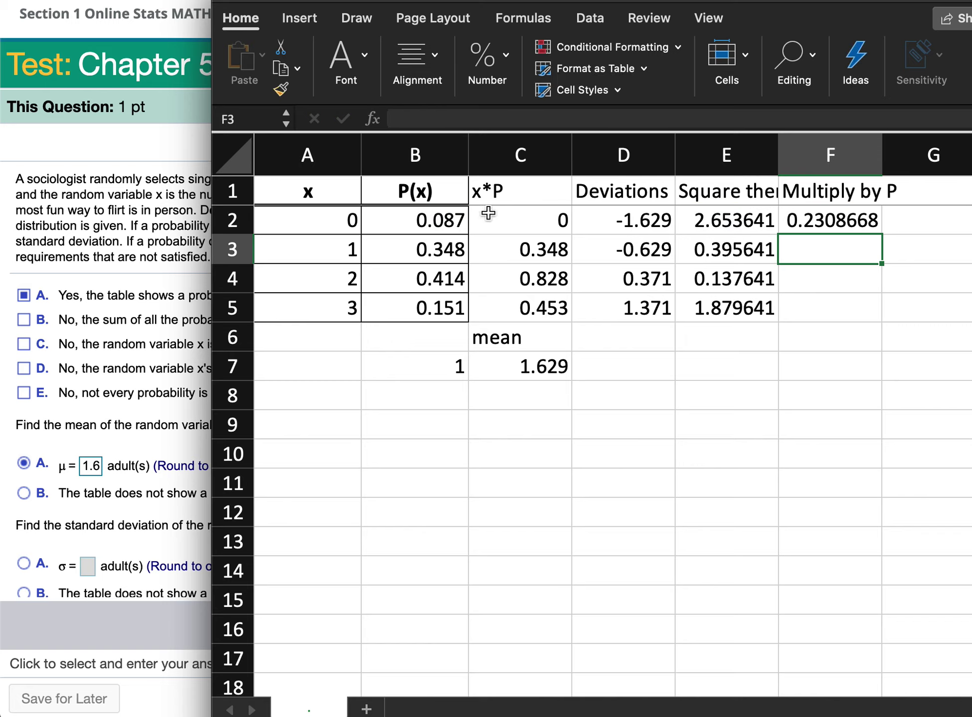
left_click(857, 220)
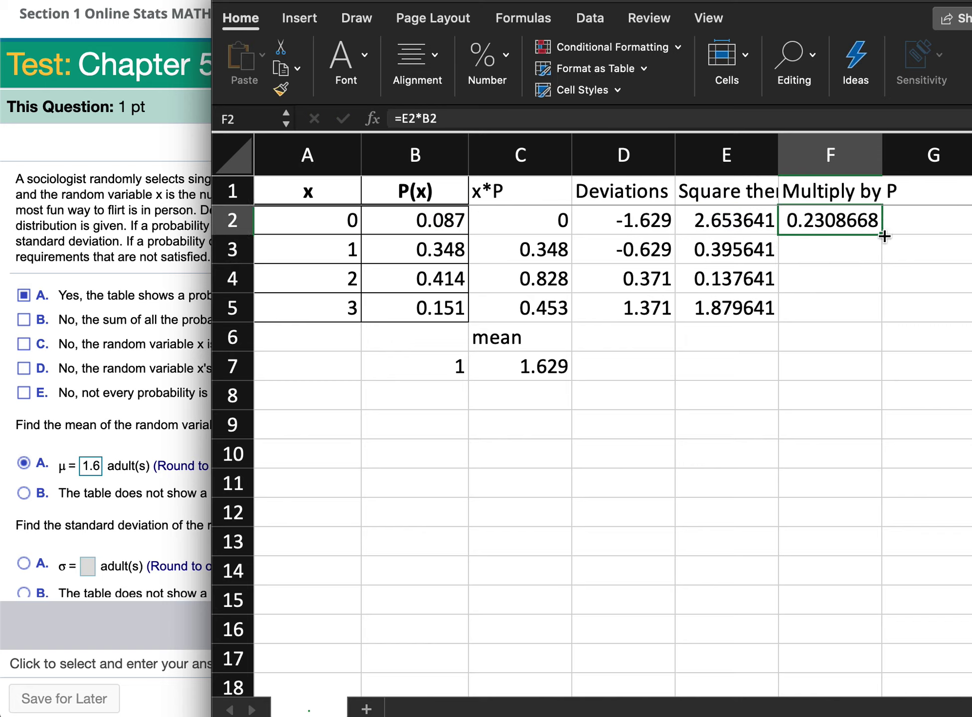
left_click_drag(883, 236, 886, 328)
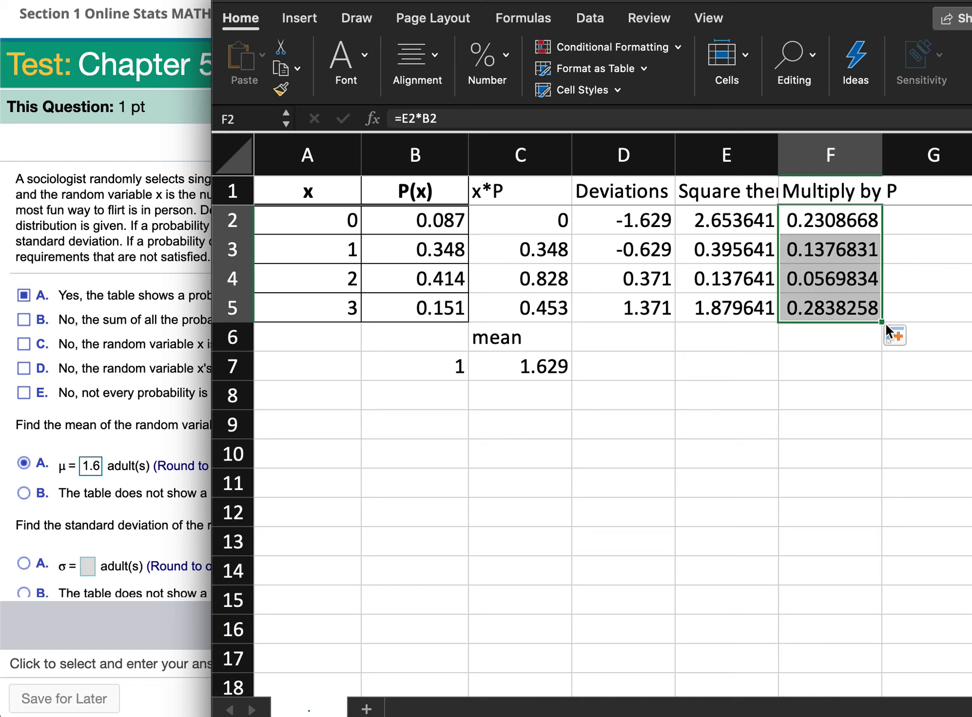
Compute the variance in F7 by summing the Multiply by P column with =sum(F2:F5)
left_click(827, 369)
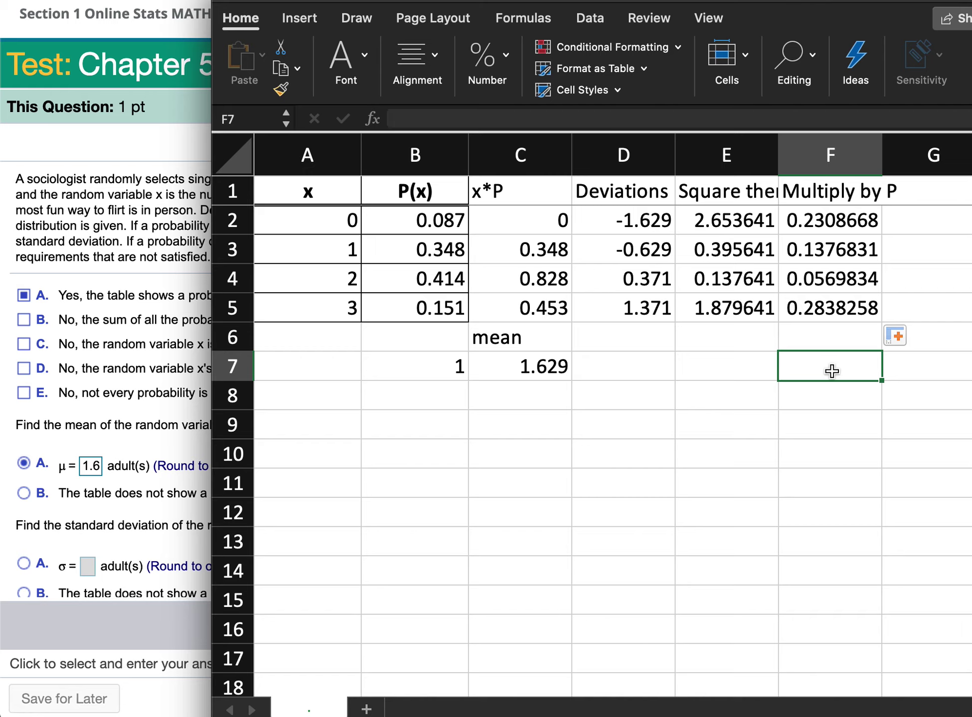
type("=su")
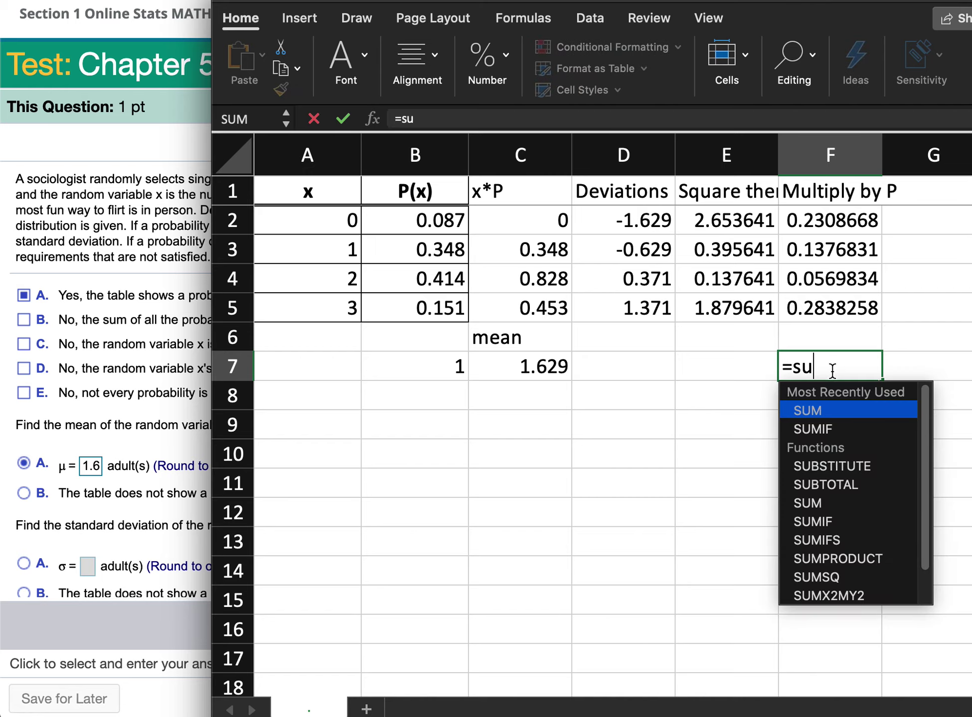
type("m(")
left_click_drag(856, 222, 852, 320)
type(")")
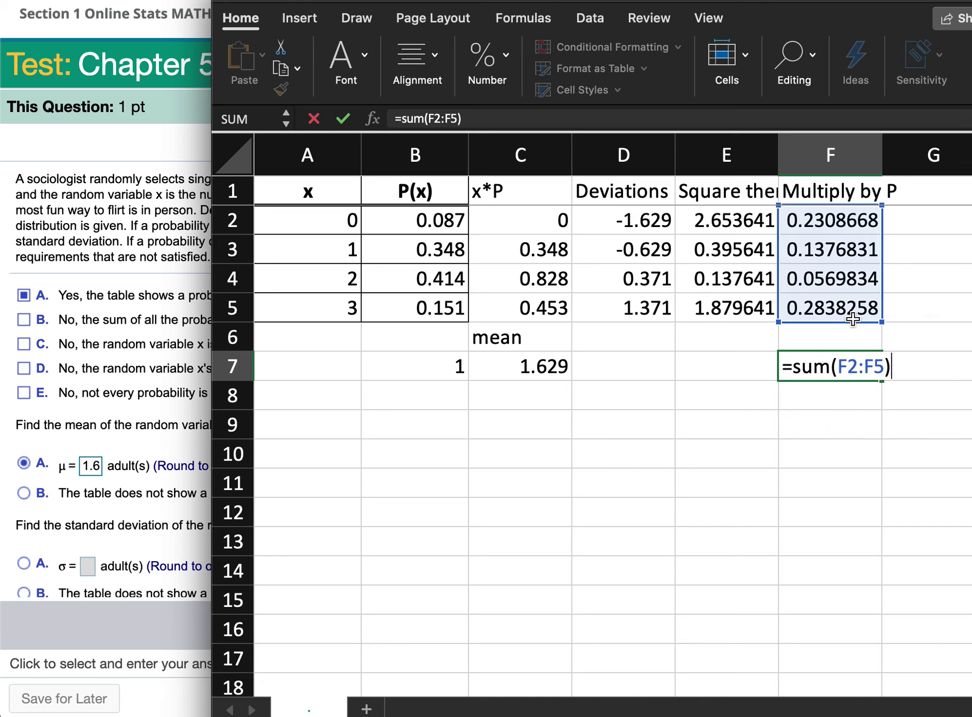
key("Return")
Compute the standard deviation in F9 with =sqrt(F7)
key("Return")
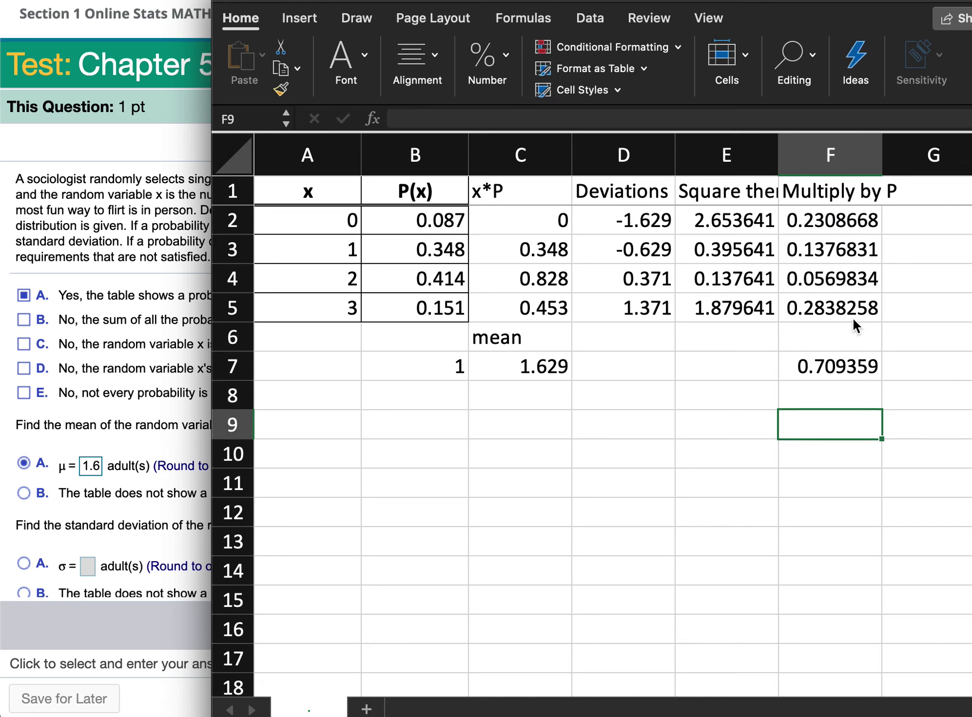
type("=")
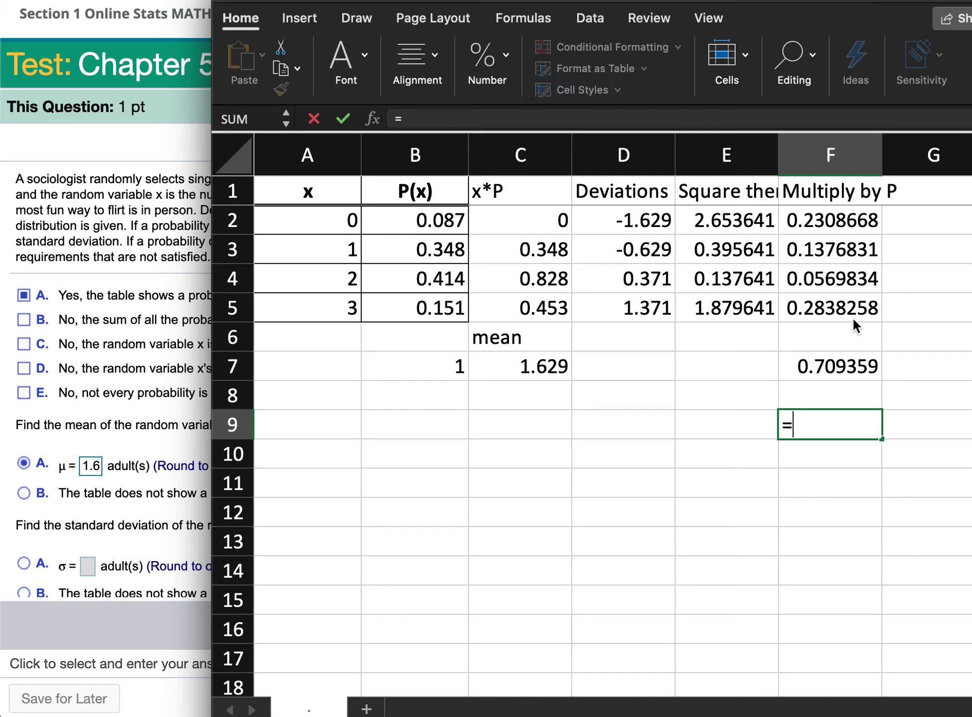
type("sqrt(")
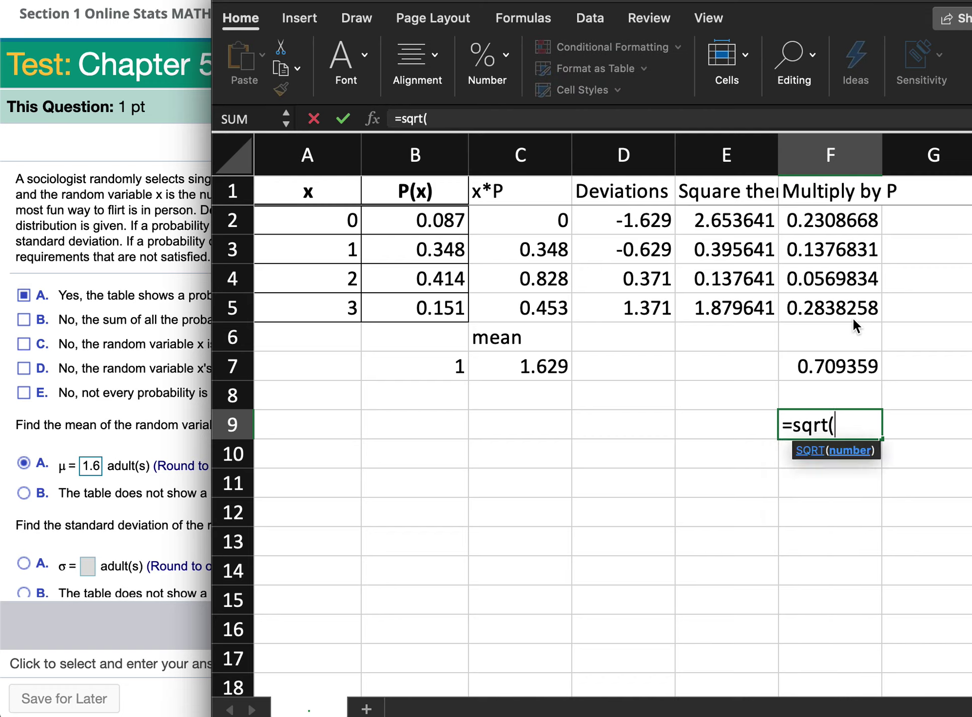
left_click(845, 363)
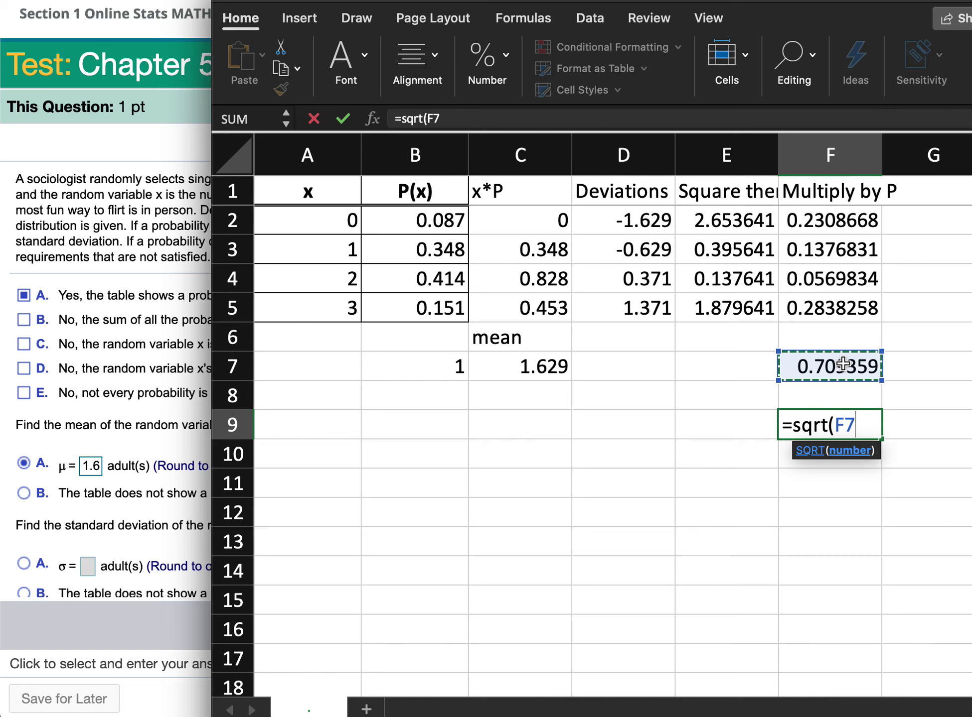
type(")")
key("Return")
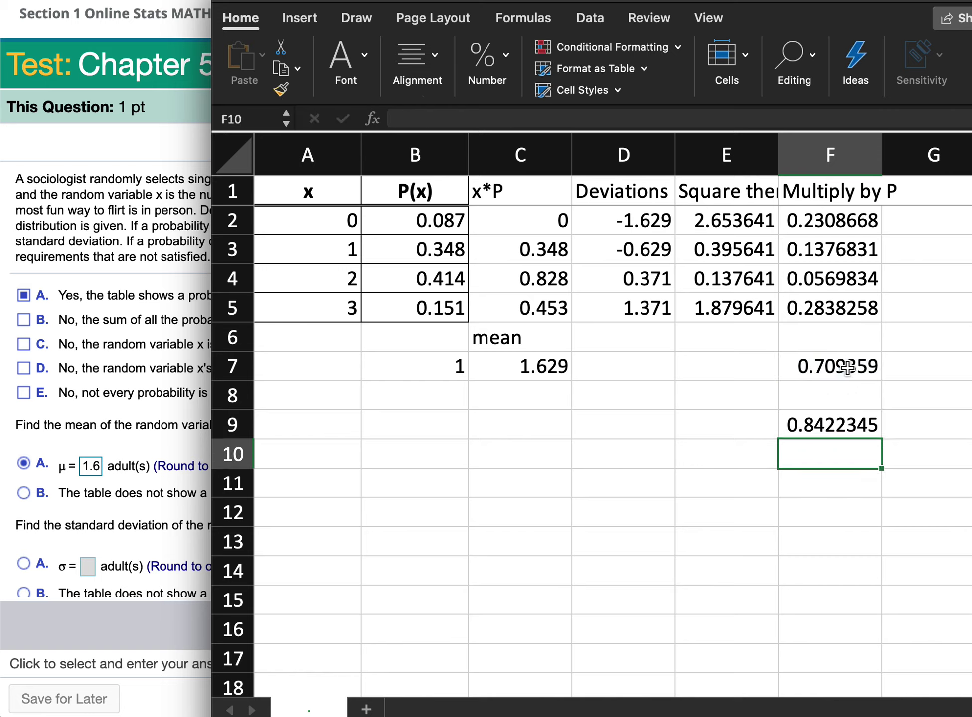
Label the two results by entering variance in F6 and standard deviation in F8
left_click(841, 343)
type("variance")
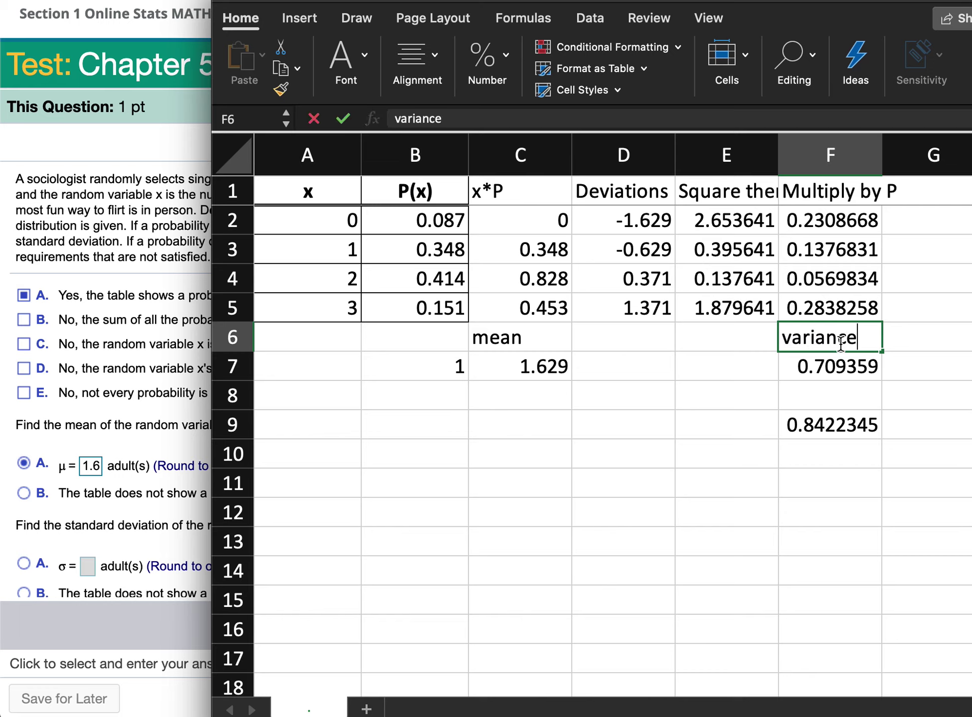
key("Return")
left_click(836, 396)
type("sta")
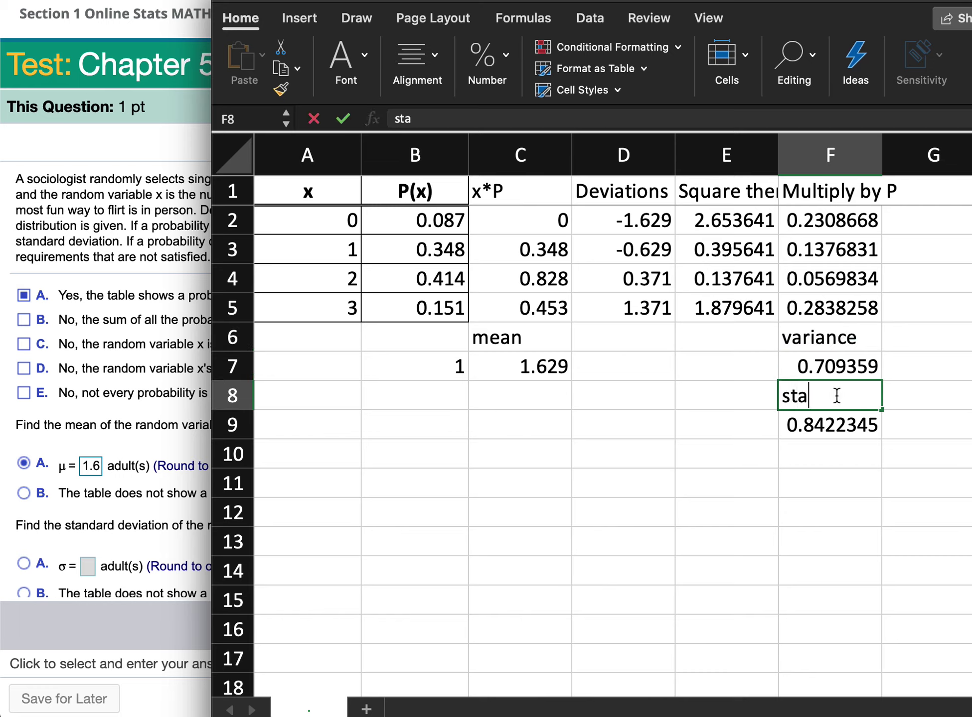
type("ndard deviation")
key("Return")
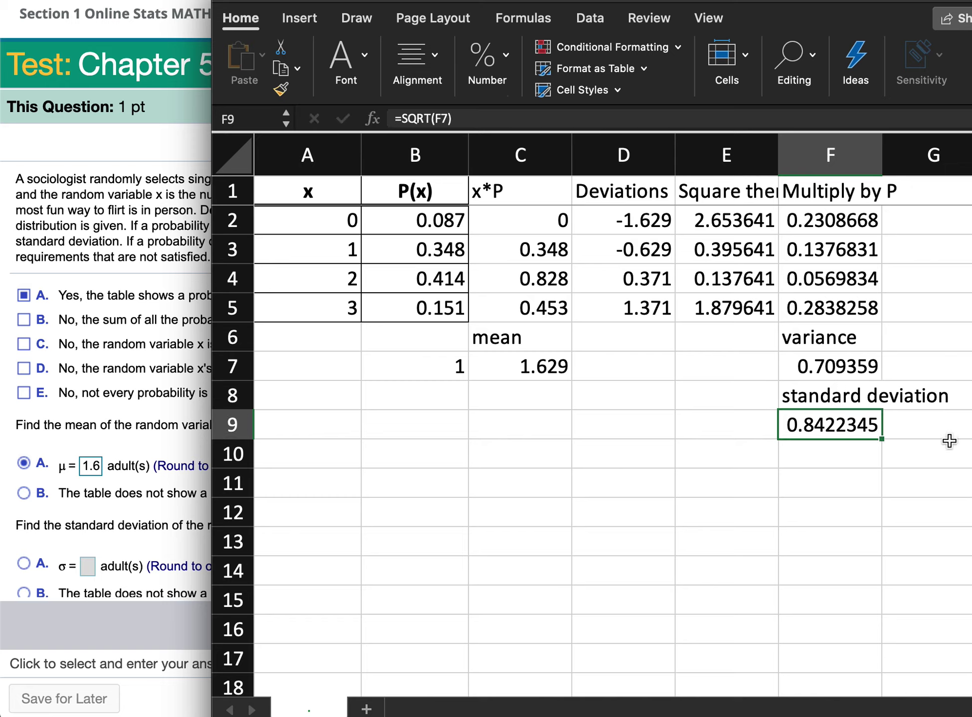
Copy the F9 result into the σ box of choice A in the online test and shorten it to 0.8
key("super+c")
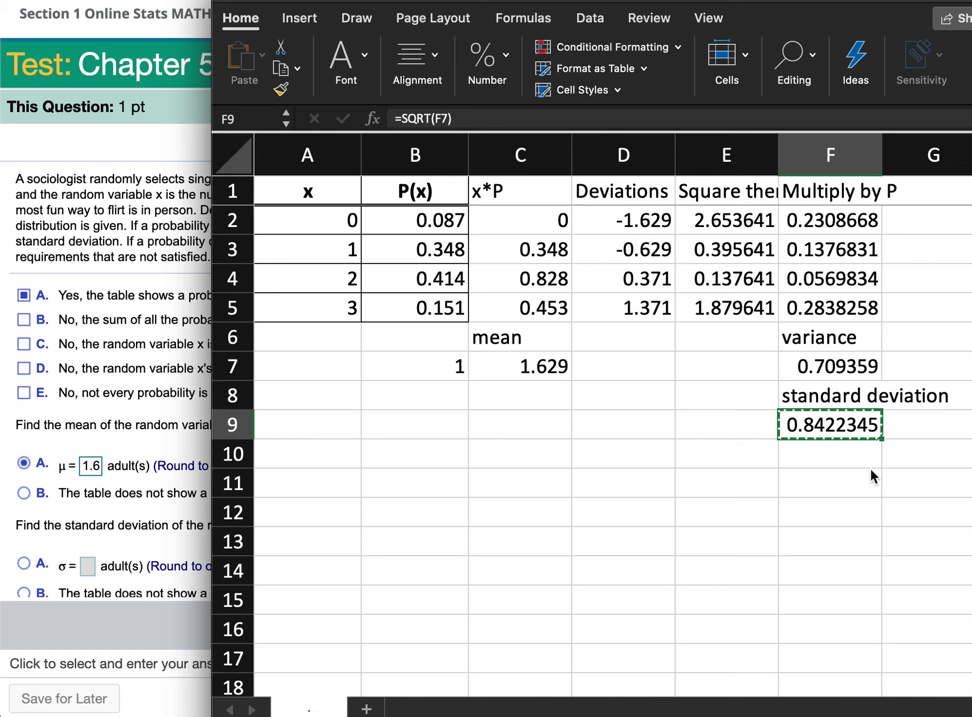
left_click(148, 250)
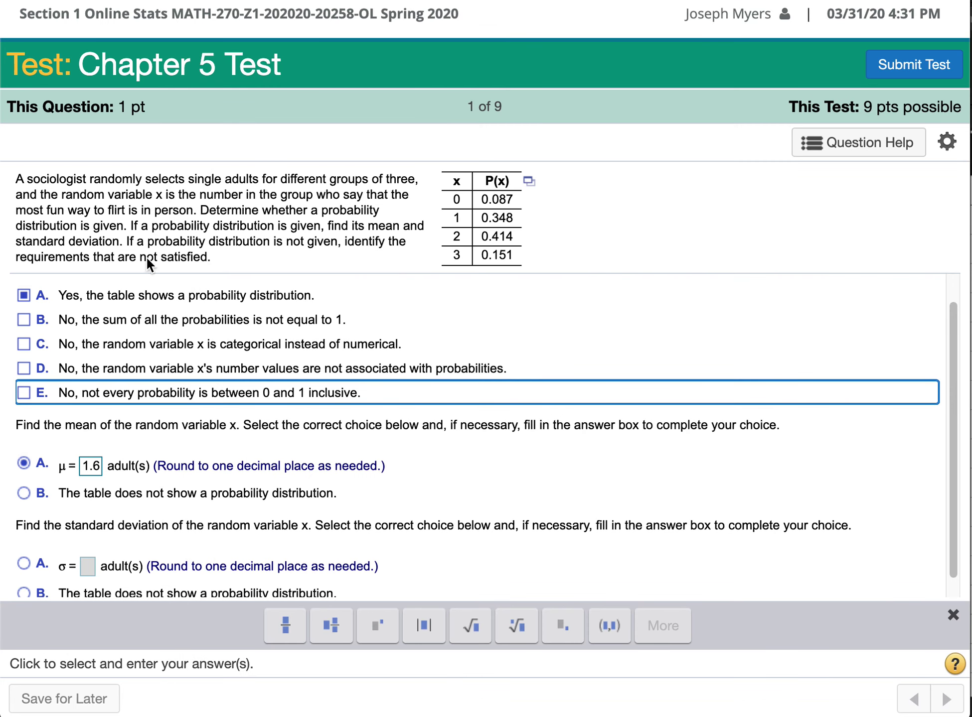
left_click(94, 565)
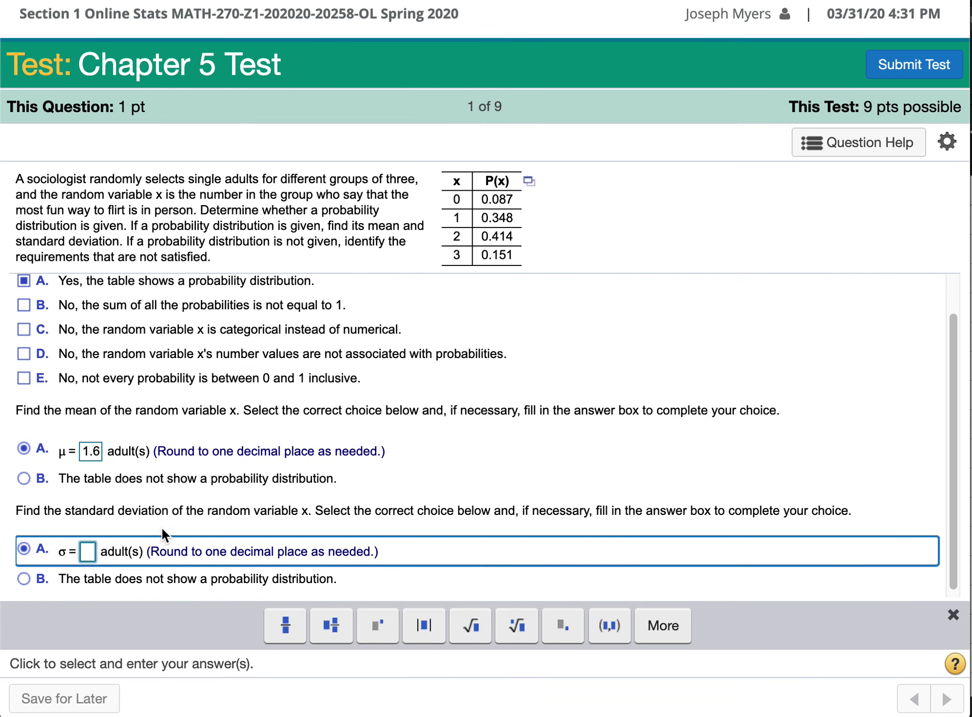
key("super+v")
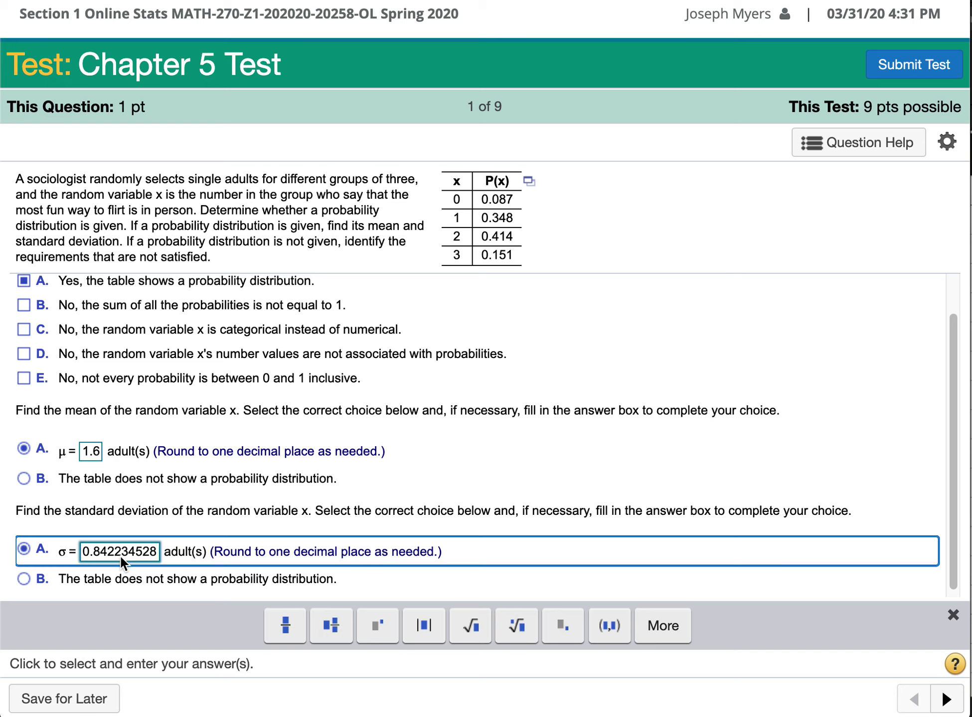
left_click_drag(100, 550, 178, 551)
key("BackSpace")
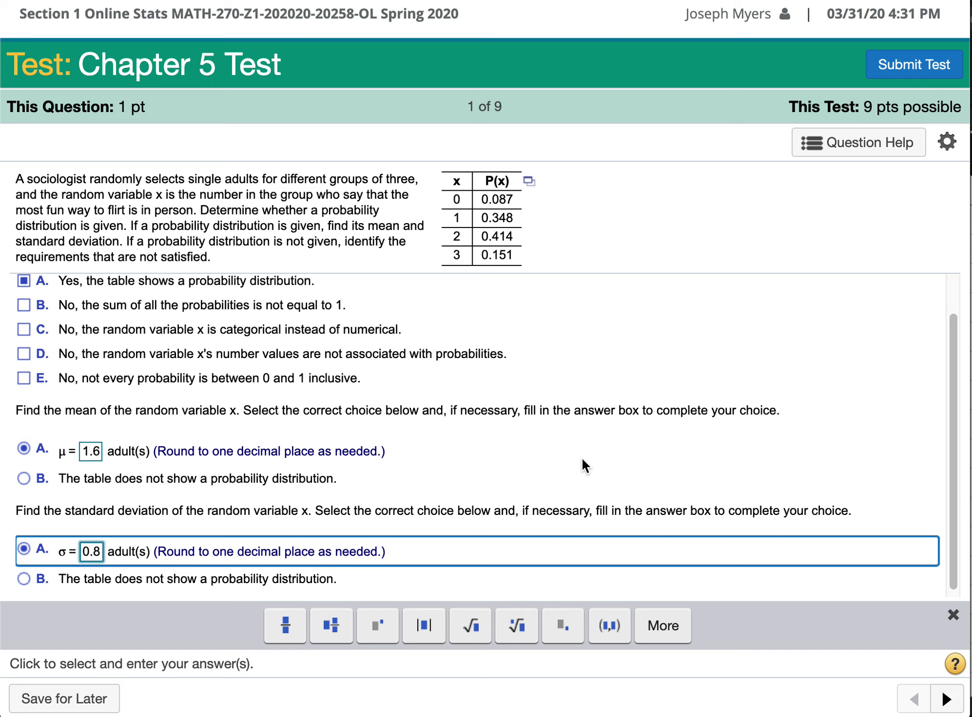
Advance to question 2 of the test, open its probability distribution table and move the table window aside
scroll(593, 451, "down", 1)
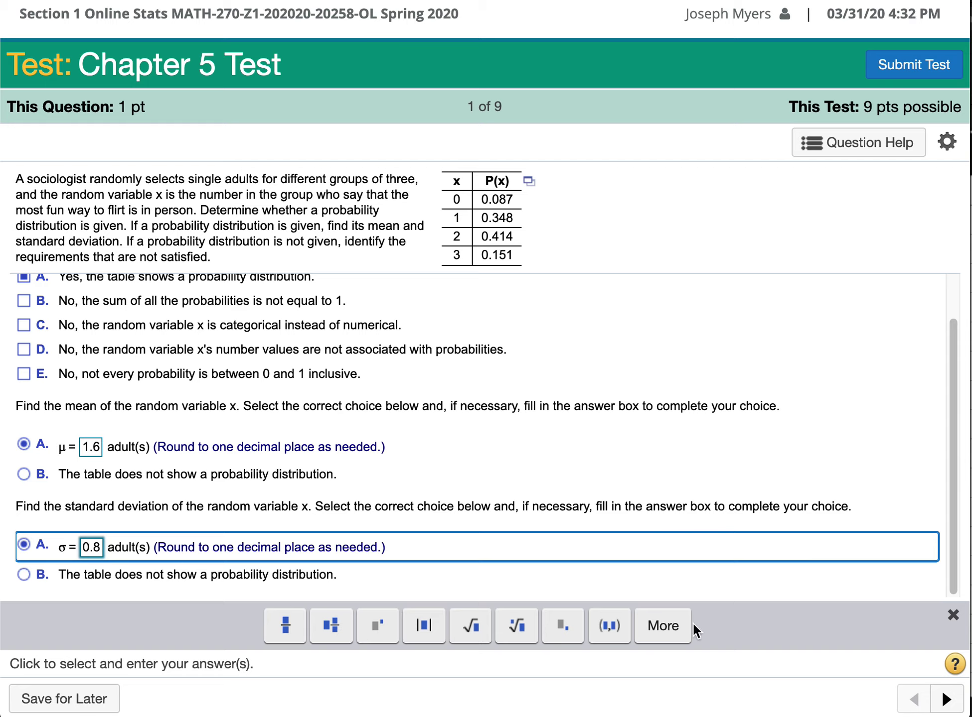
left_click(947, 700)
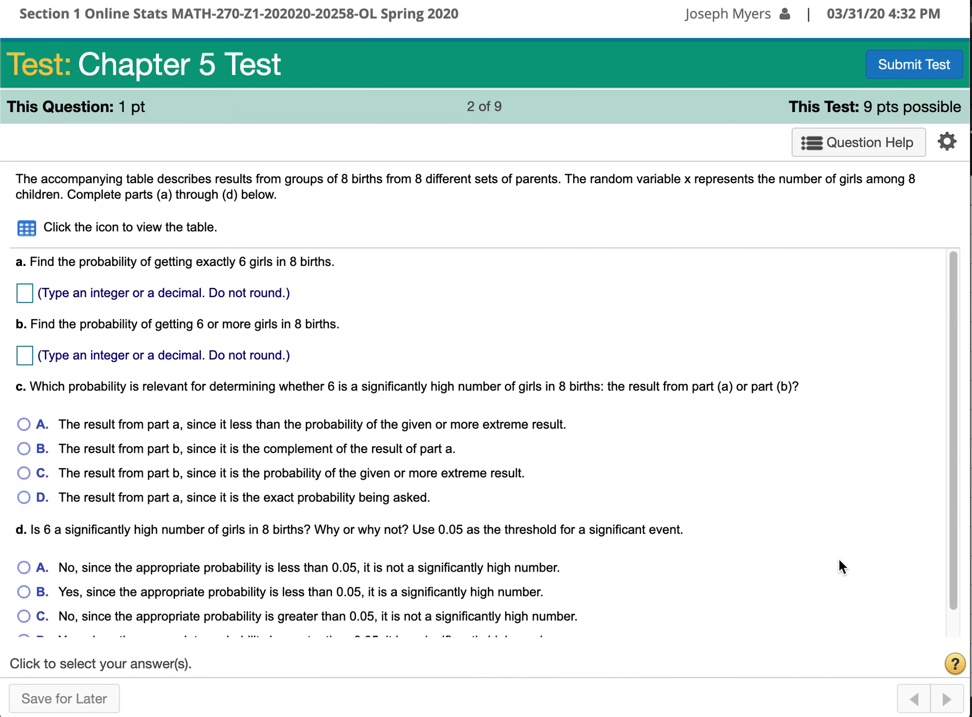
left_click(27, 229)
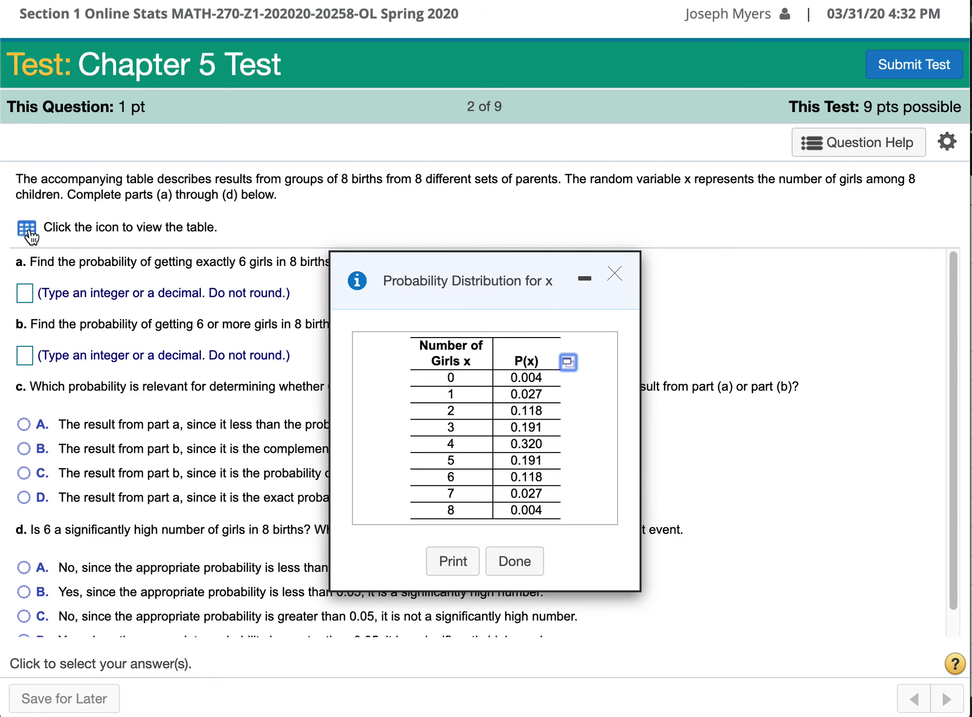
left_click_drag(522, 269, 552, 231)
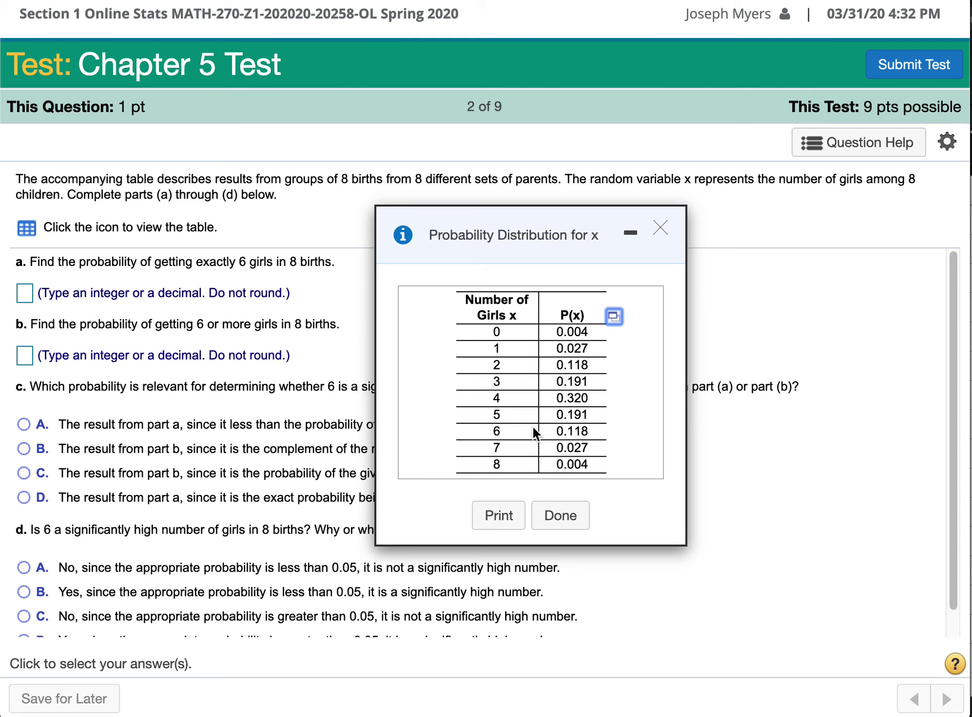
Look up P(x) for 6 girls in the table and answer part a with 0.118
left_click_drag(509, 429, 481, 432)
left_click(576, 438)
left_click(23, 292)
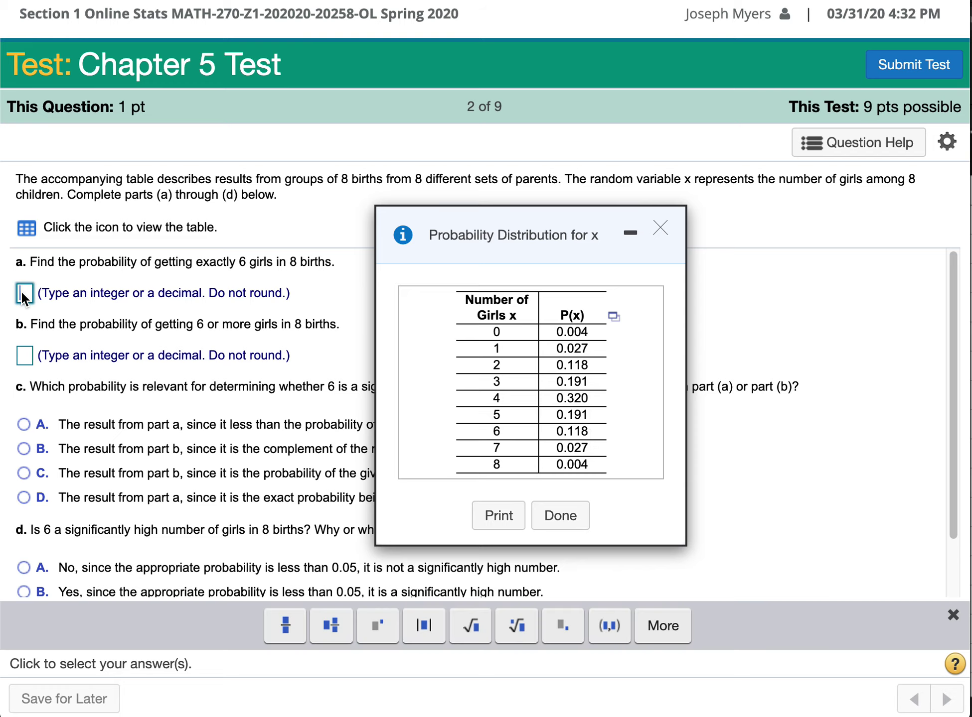
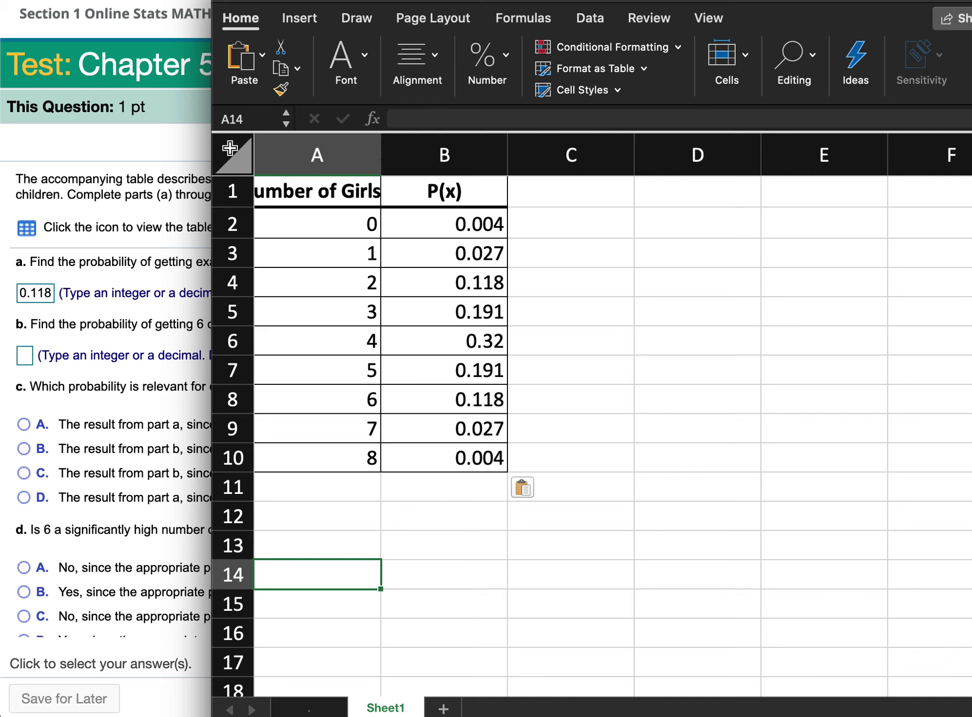
Fit the column widths of the Number of Girls table in Excel's Sheet1 to their contents
double_click(381, 151)
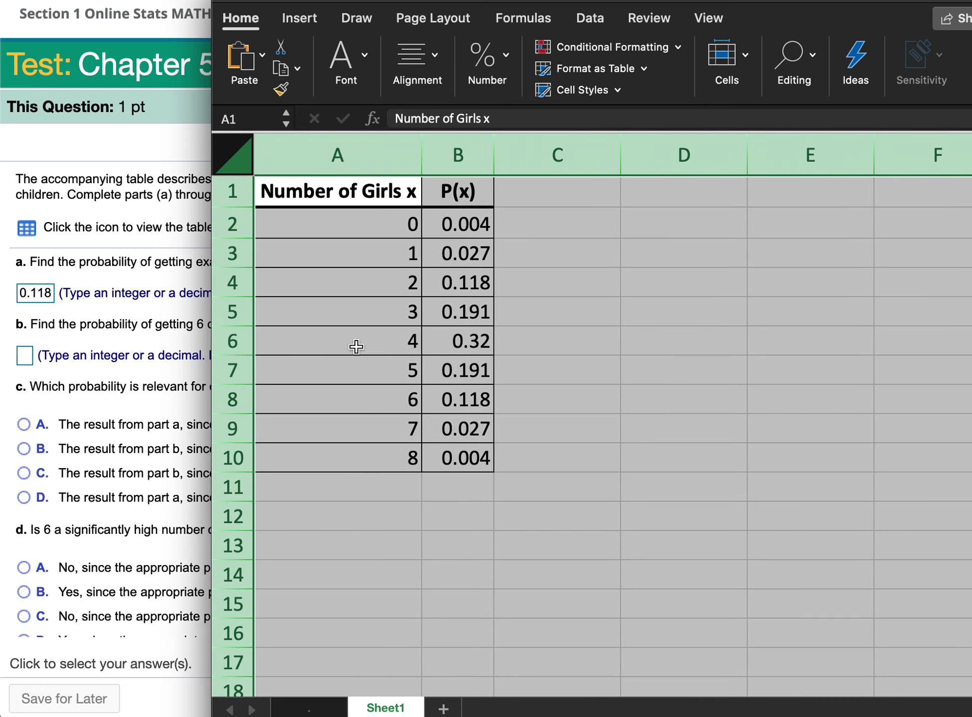
left_click(349, 365)
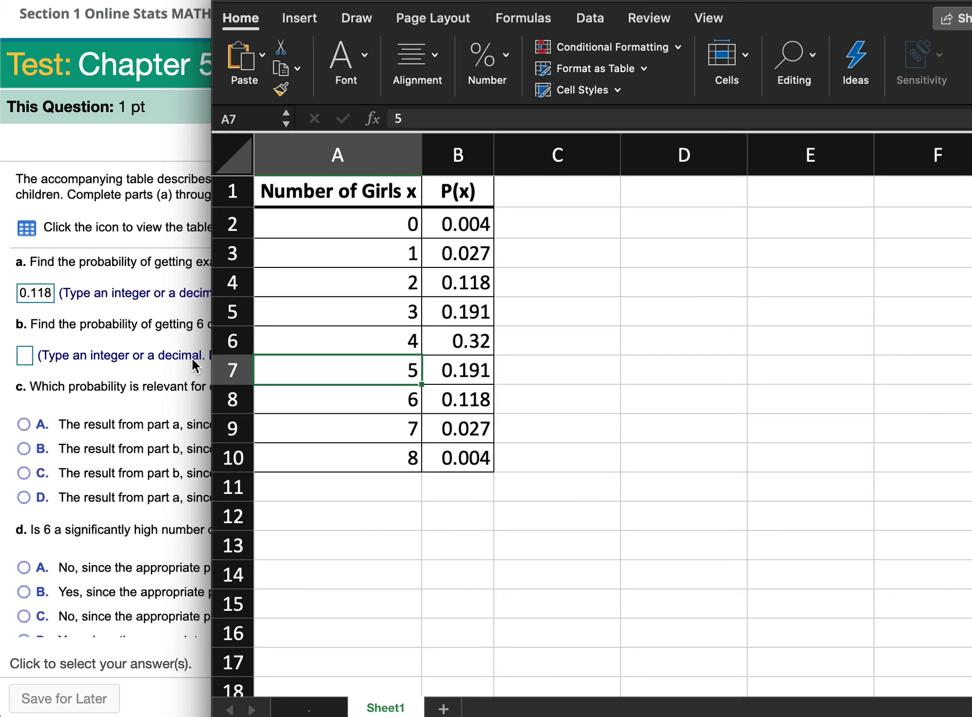
Sum the probabilities for 6, 7 and 8 girls by entering =sum(B8:B10) in C11 of Sheet1
left_click(174, 309)
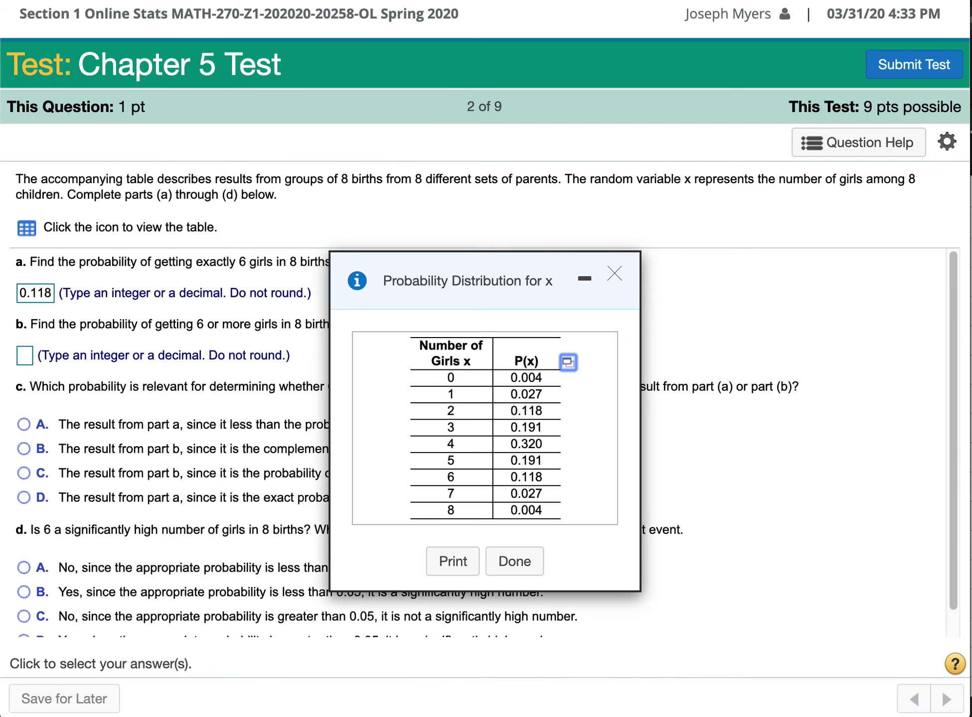
key("super+Tab")
left_click_drag(486, 398, 487, 467)
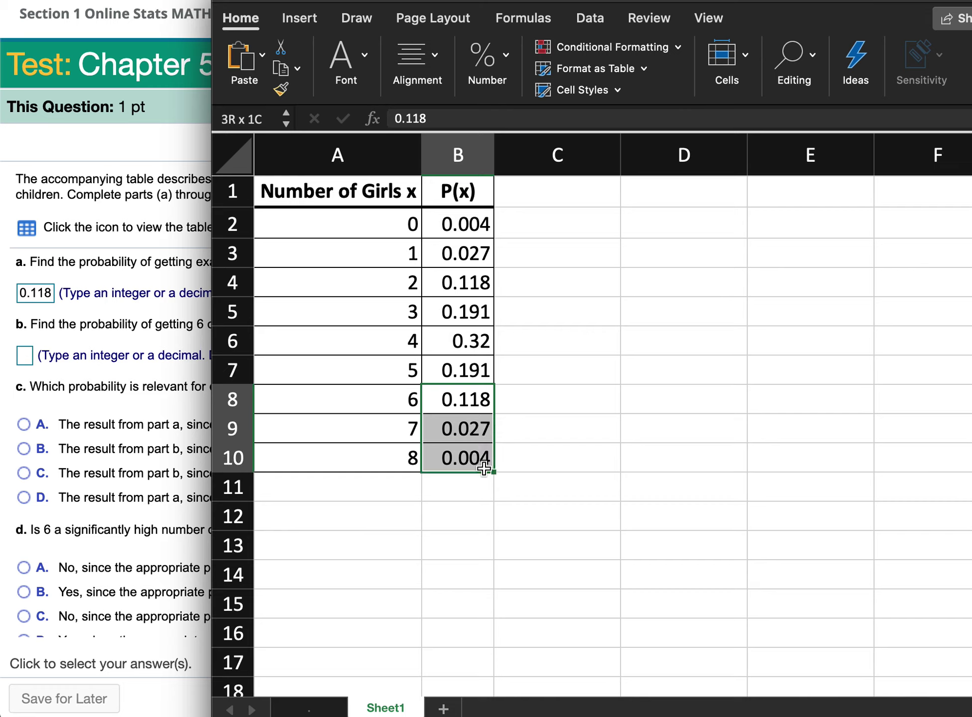
left_click(554, 493)
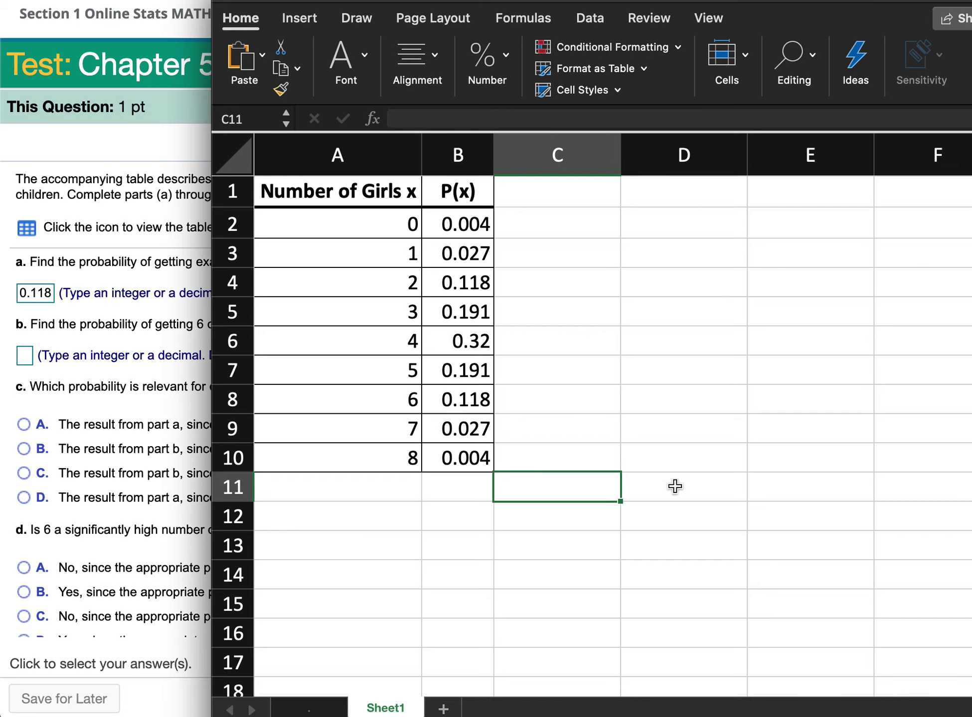
type("=sum(")
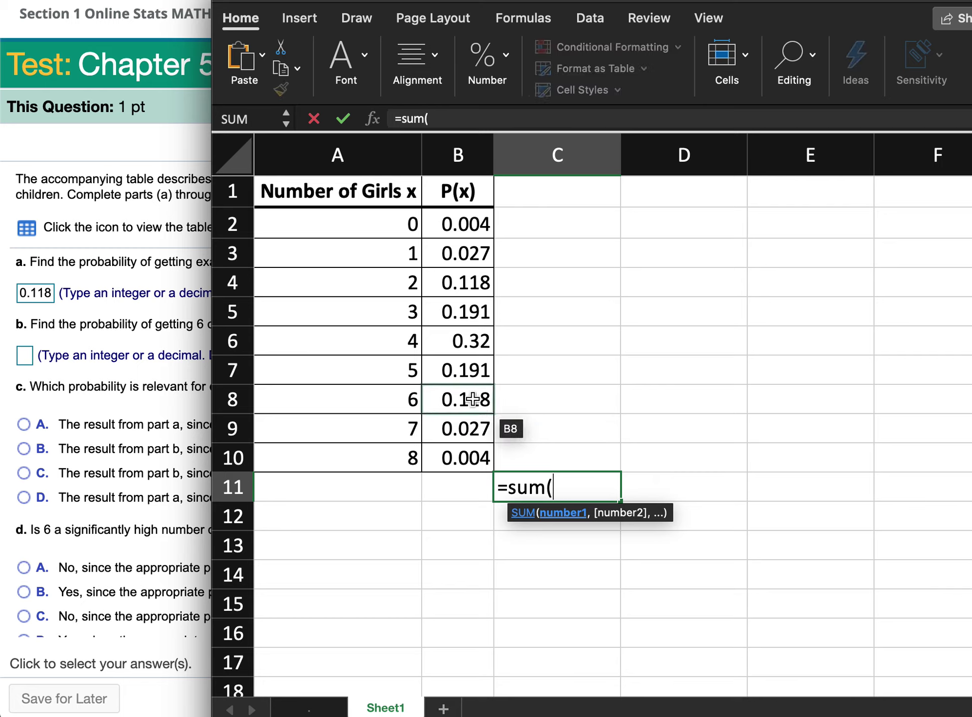
left_click_drag(469, 399, 461, 470)
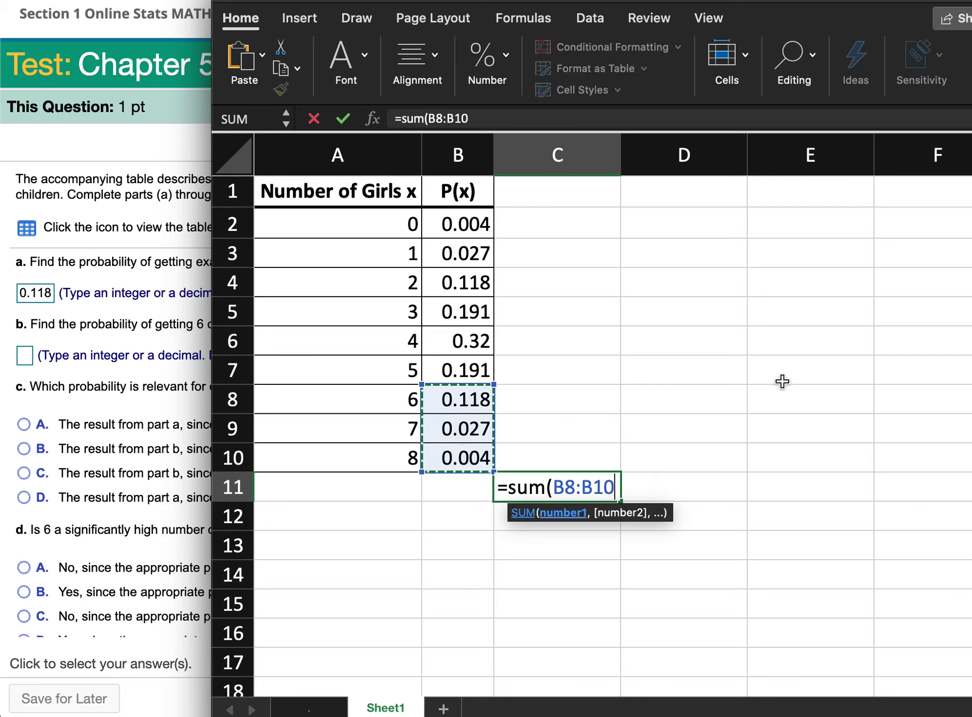
type(")")
key("Return")
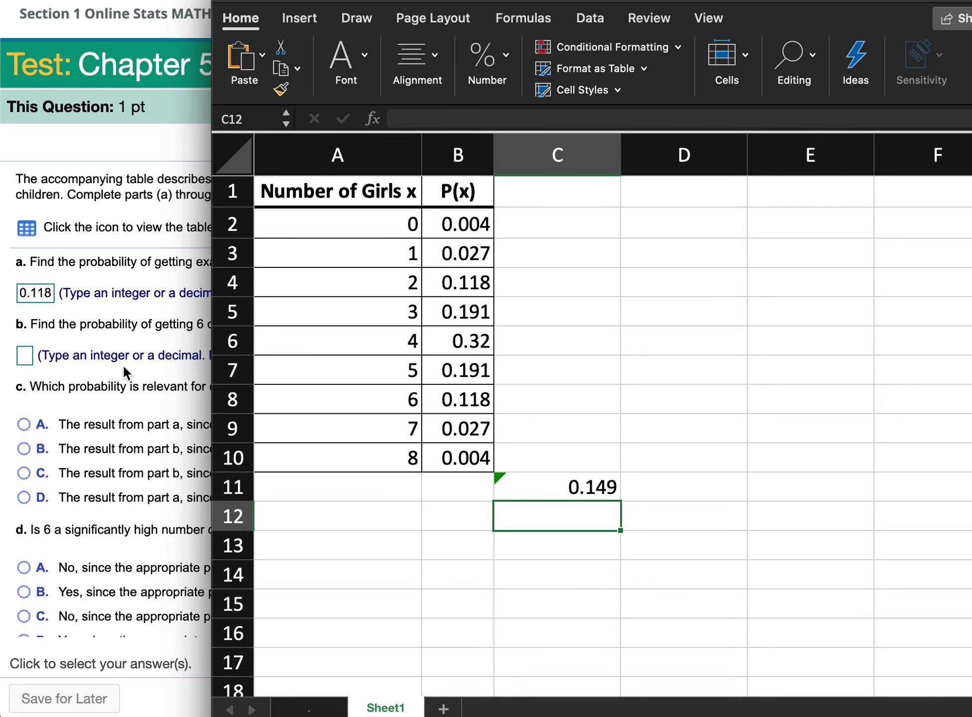
Return to the online test, answer part b with .149 and close the probability distribution table
left_click(24, 355)
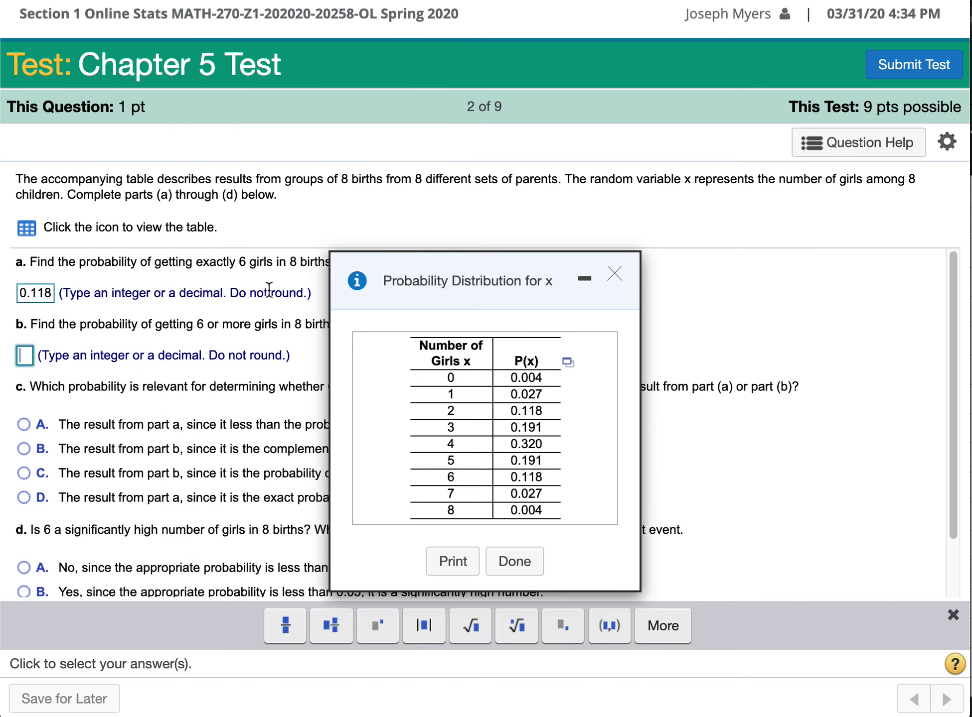
type(".149")
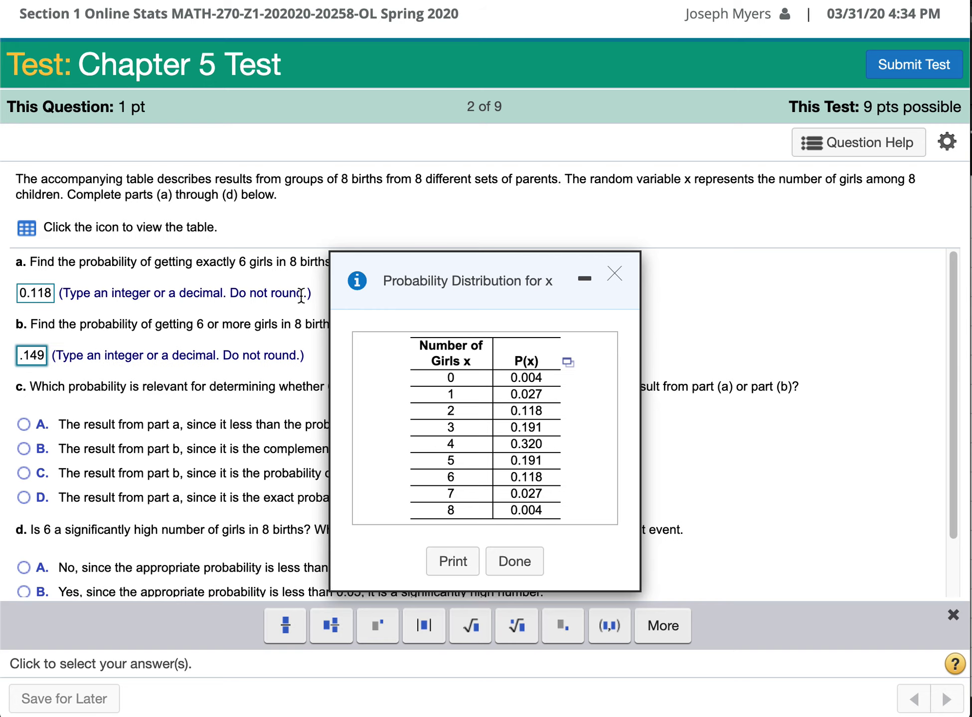
key("super+Tab")
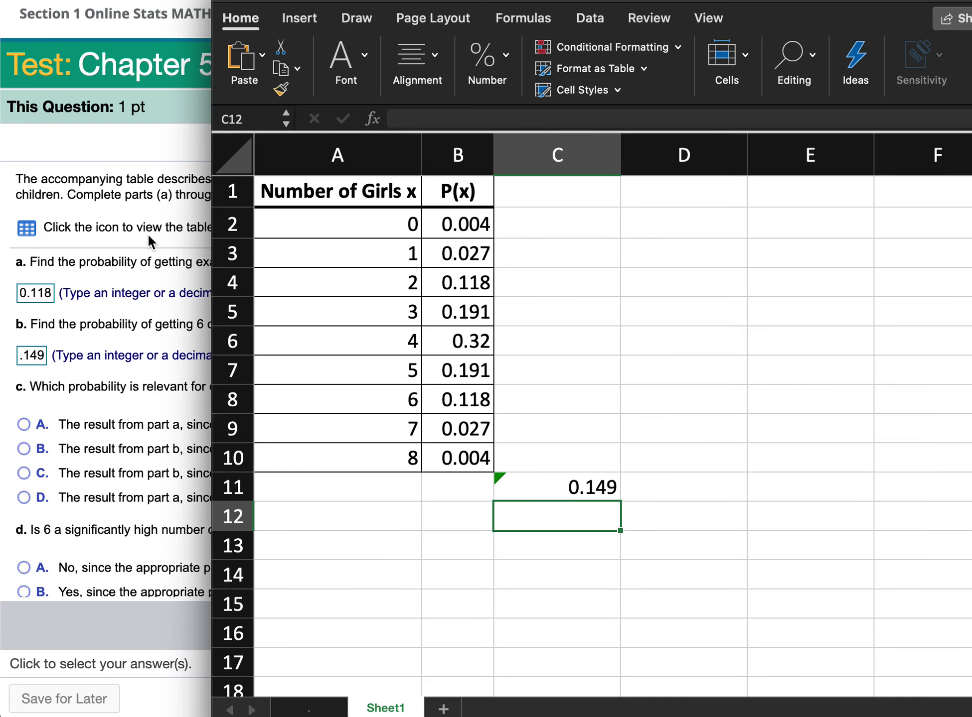
key("super+Tab")
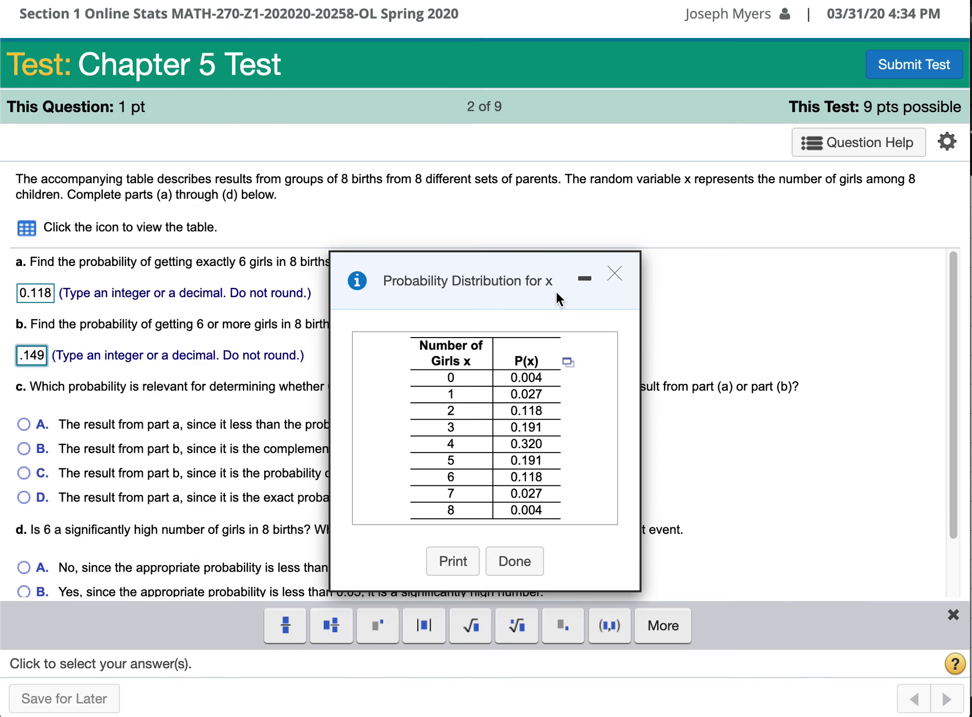
left_click(616, 275)
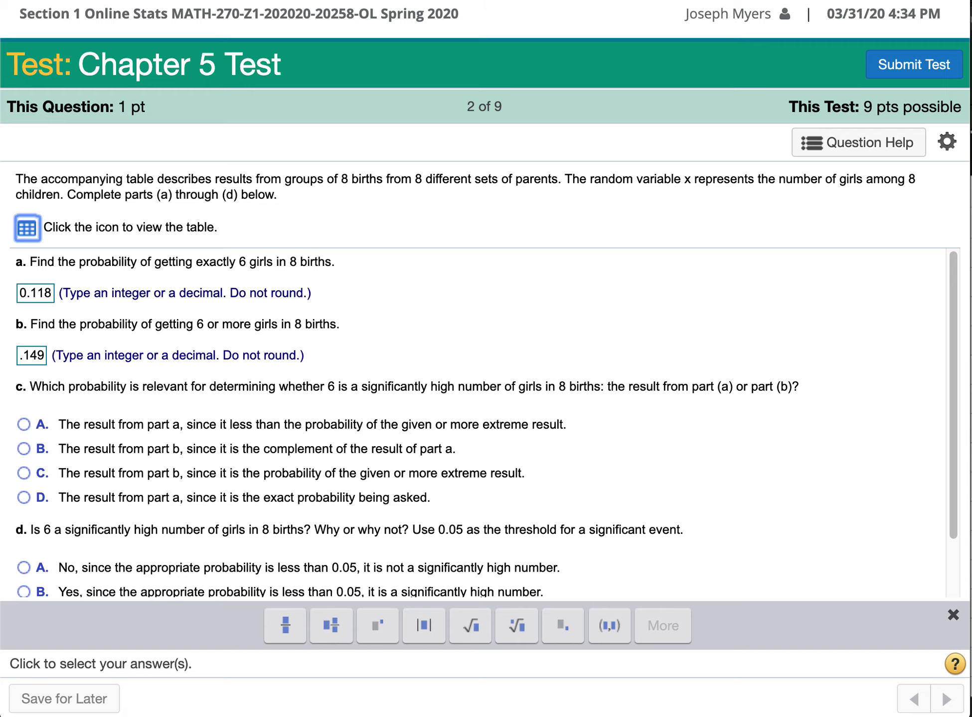
Answer part c of question 2 with option C, the probability of the given or more extreme result from part b
key("super+Tab")
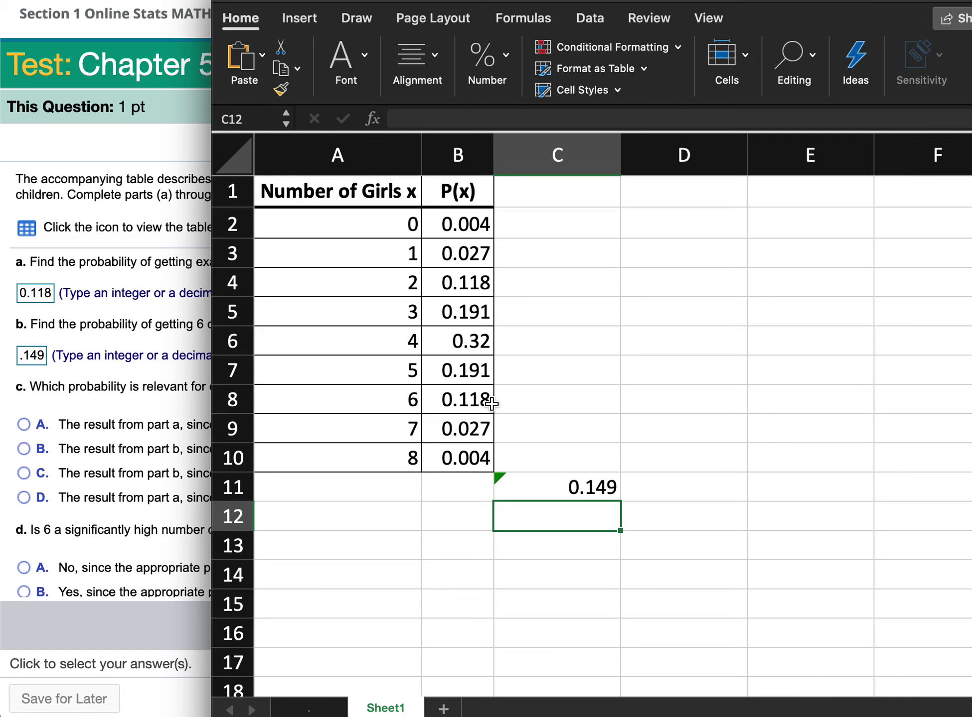
left_click(207, 222)
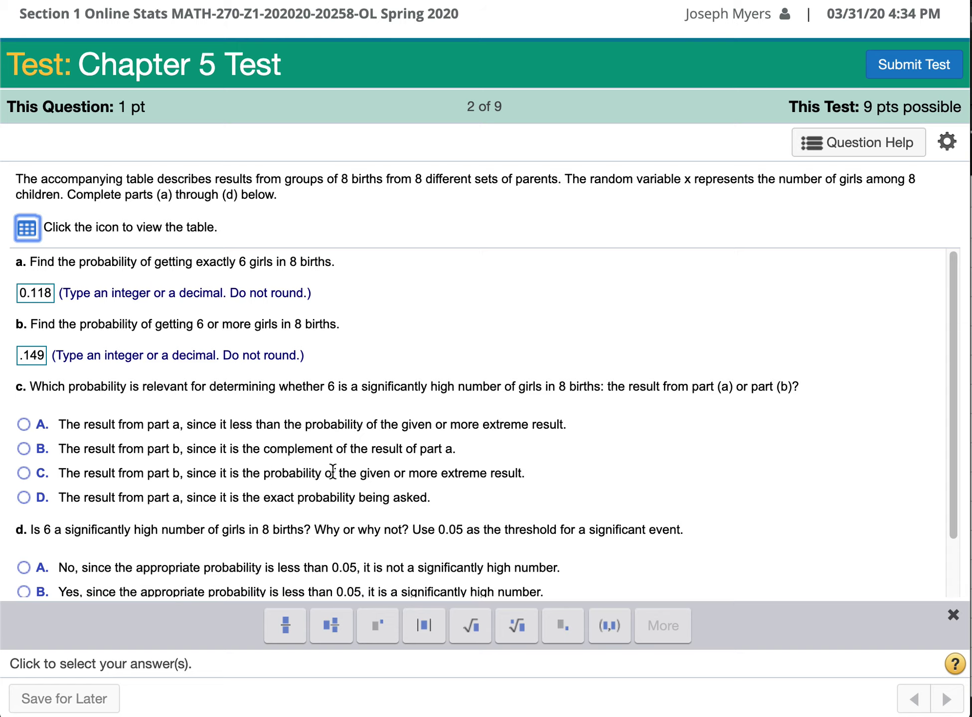
left_click(22, 472)
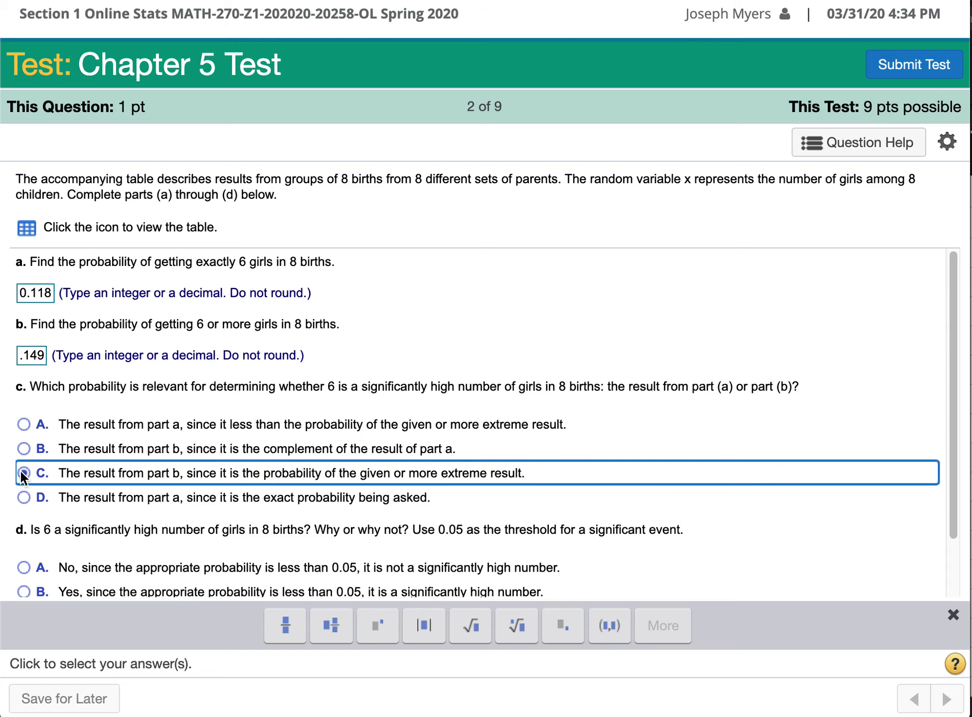
Answer part d with option C, greater than 0.05 and not significantly high, and go to question 3
scroll(662, 543, "down", 1)
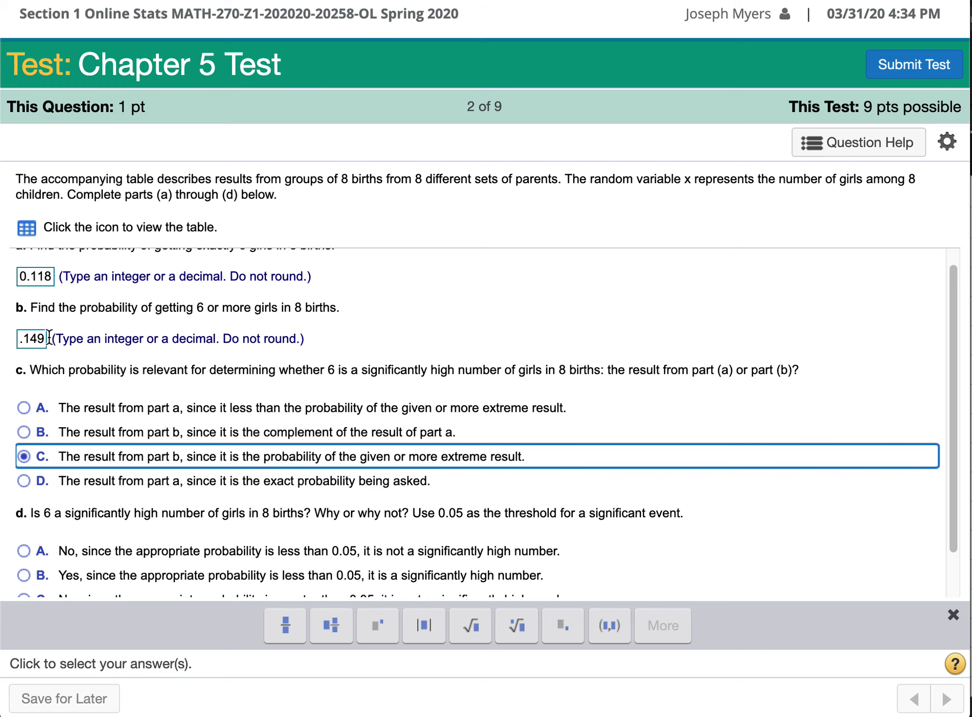
scroll(349, 538, "down", 2)
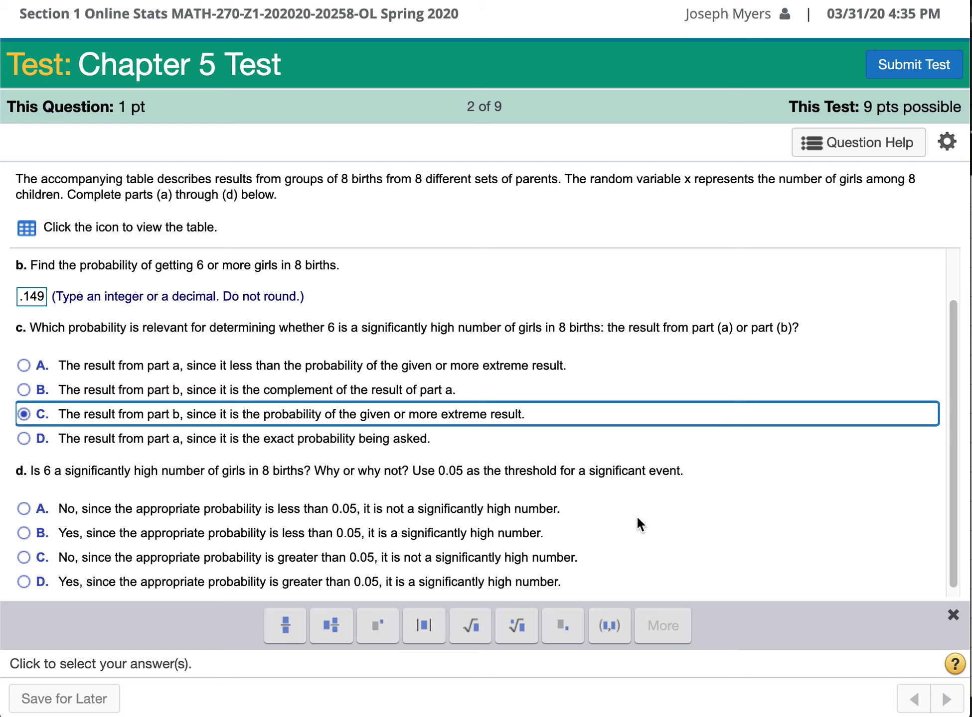
scroll(665, 527, "down", 1)
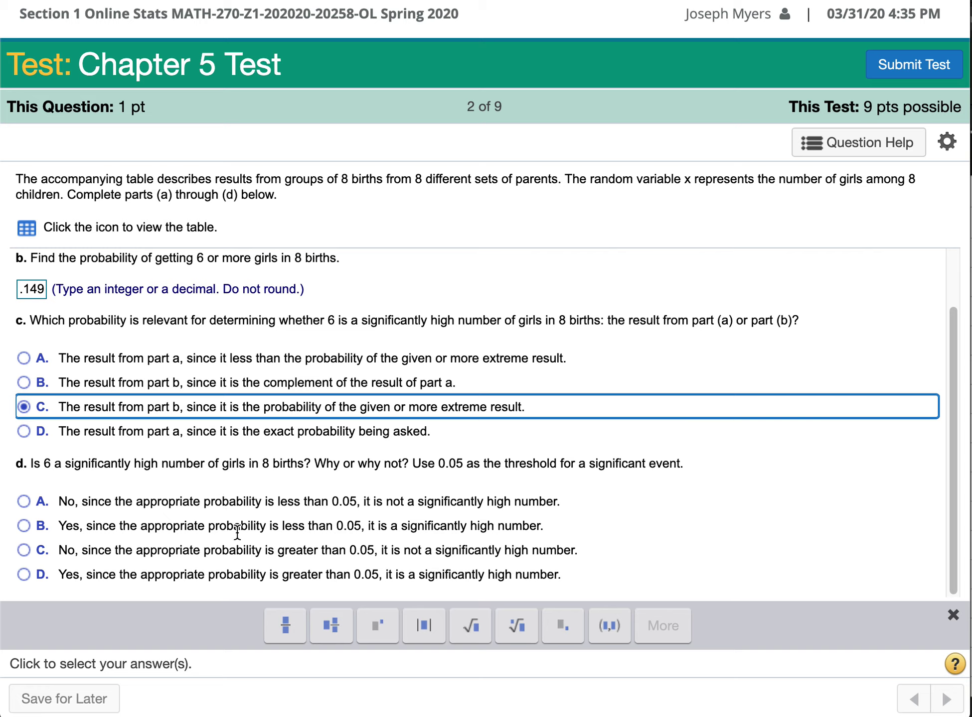
left_click(23, 550)
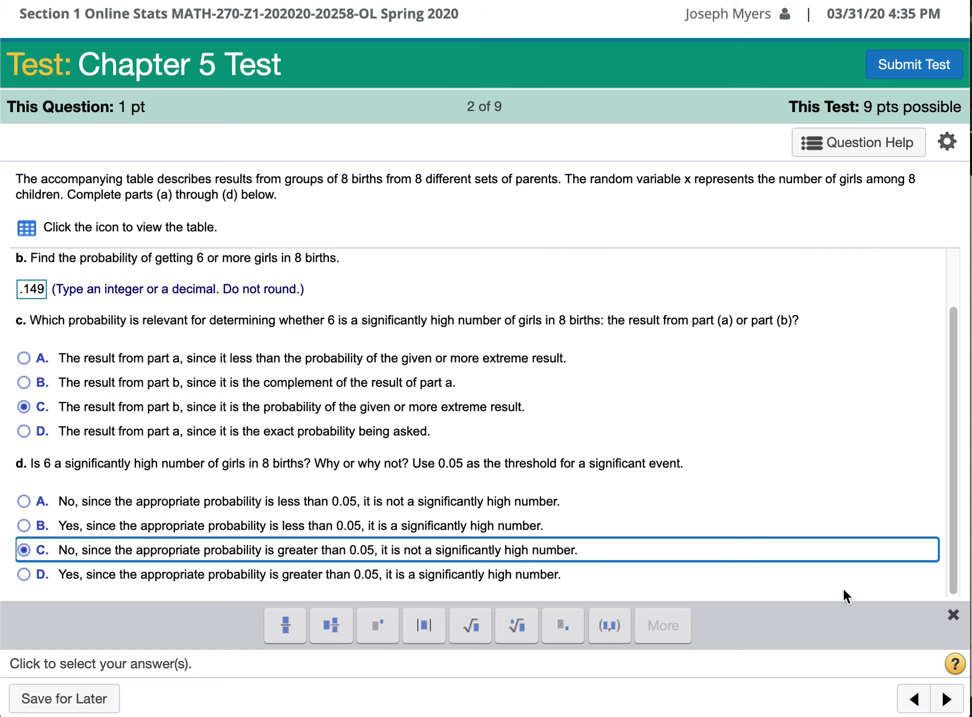
left_click(946, 699)
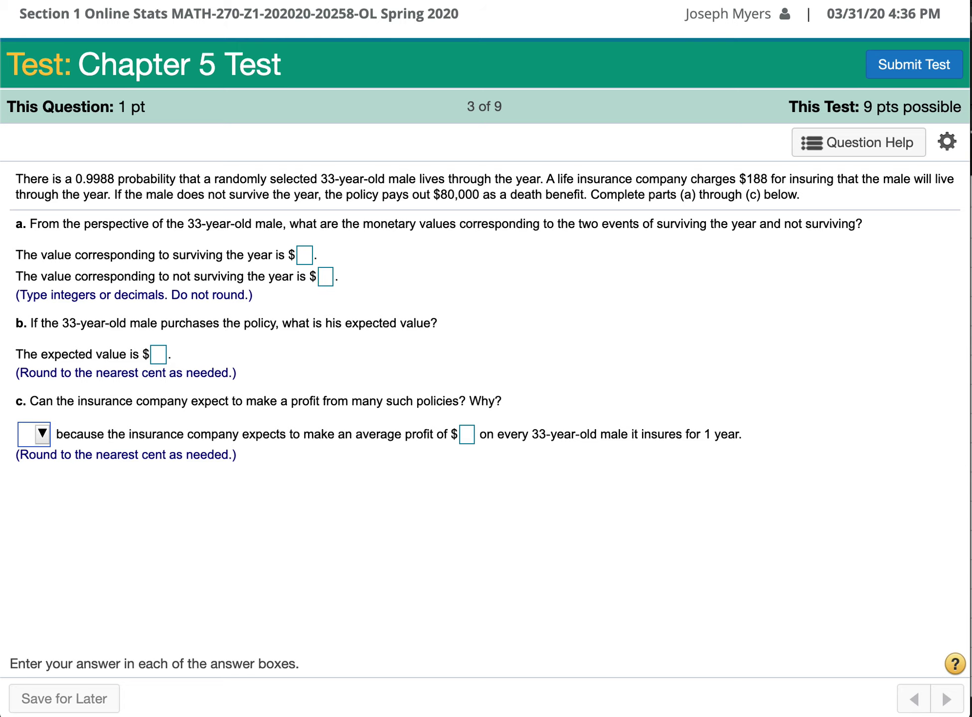
Switch to Excel, add a blank sheet to the workbook and open the worksheet named with a dot
key("super+Tab")
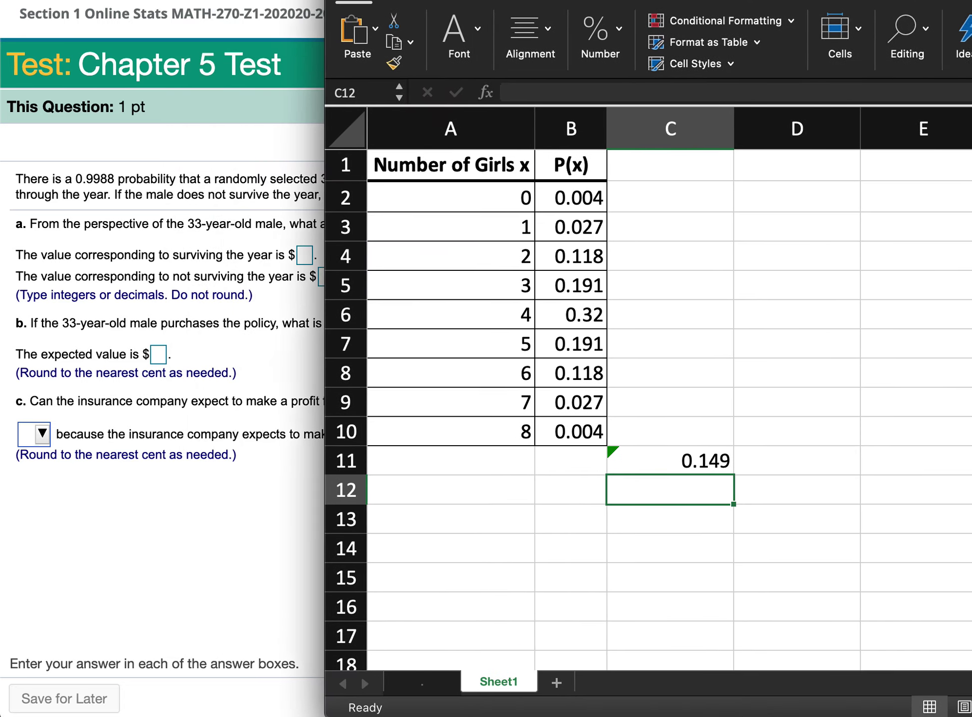
left_click(560, 686)
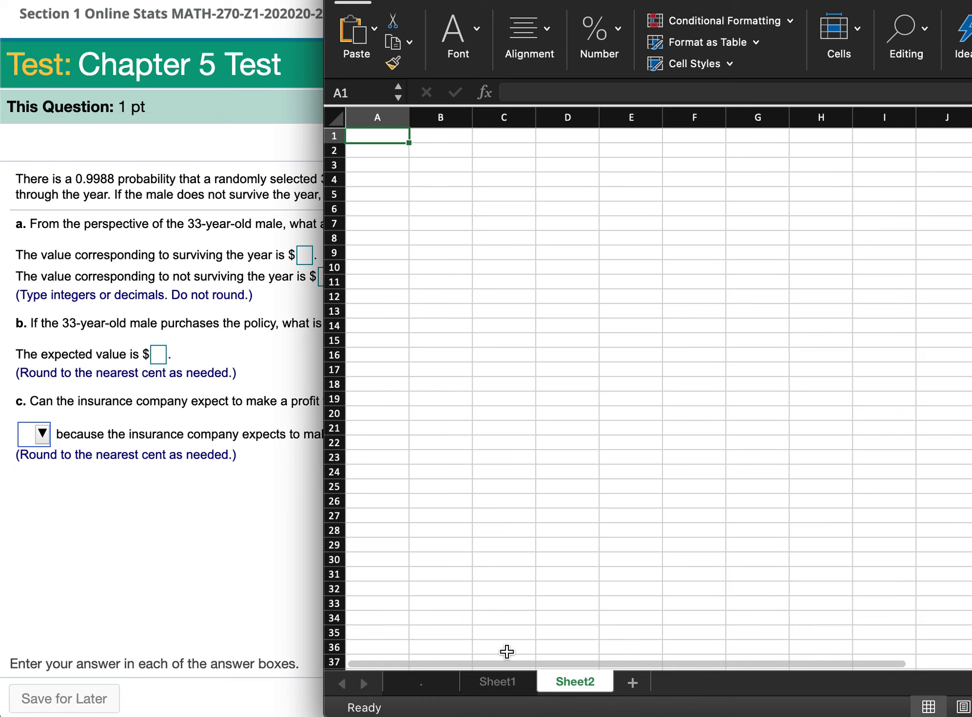
left_click(434, 688)
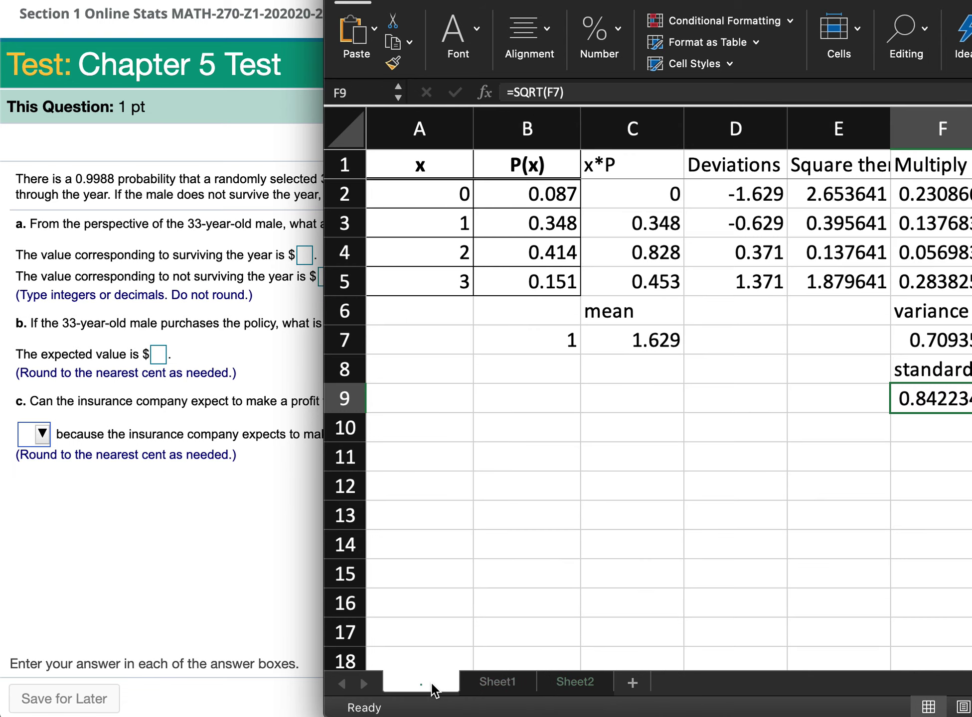
Label cell A8 below the probability table "Survive the year"
left_click(423, 368)
scroll(424, 371, "up", 3)
type("Survive yt")
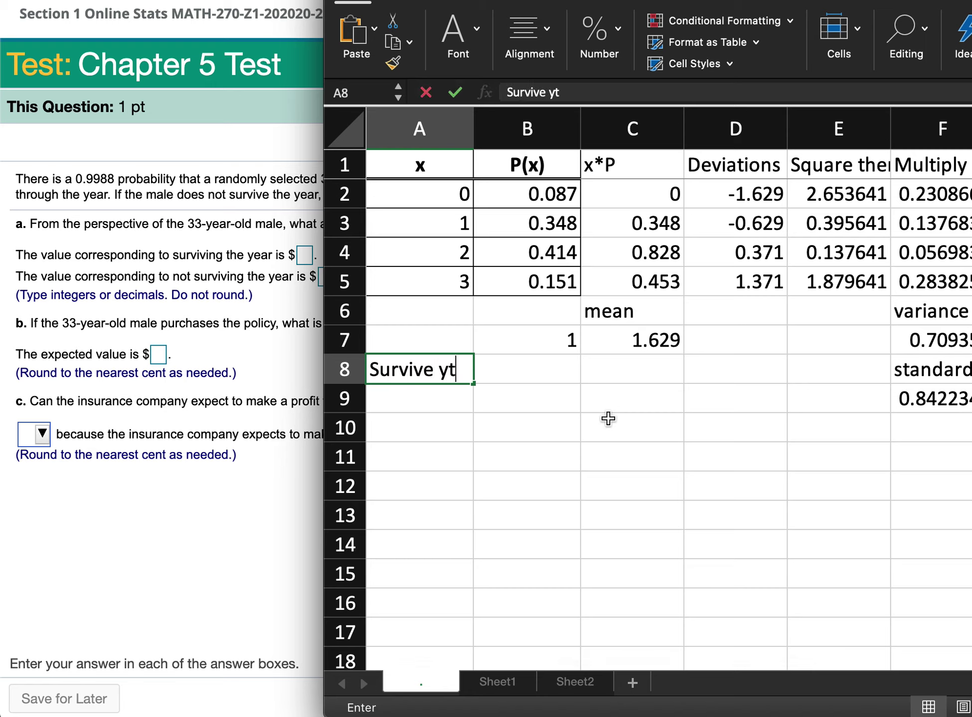
key("BackSpace")
key("BackSpace")
type("the year")
key("Return")
Calculate the value of surviving the year by entering = -188 + 0 in cell A9
type("=")
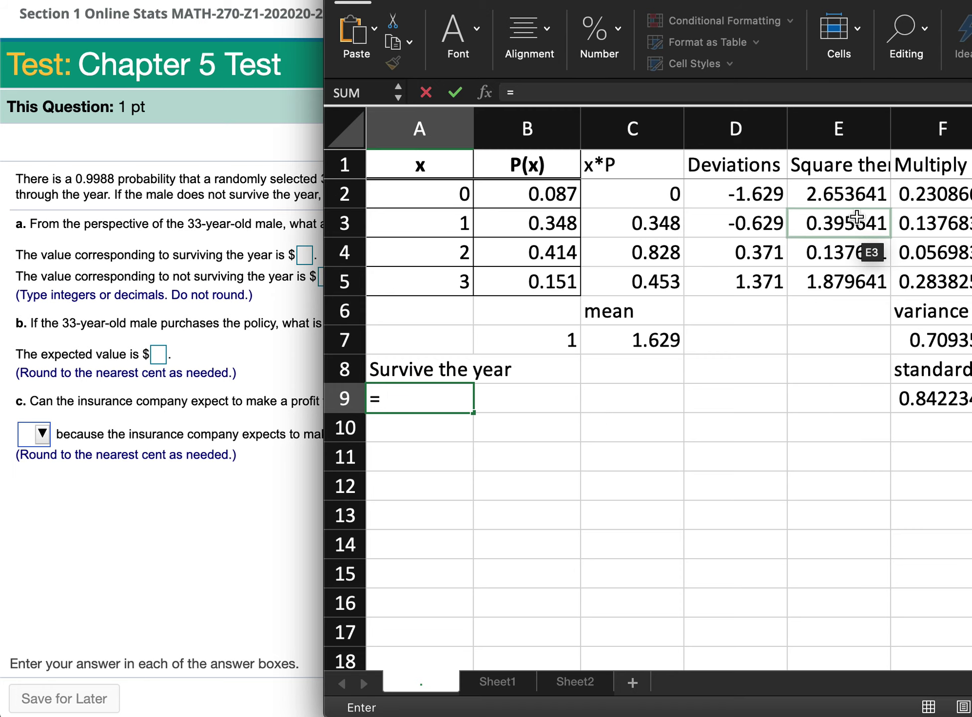
left_click_drag(548, 1, 512, 0)
type("-1")
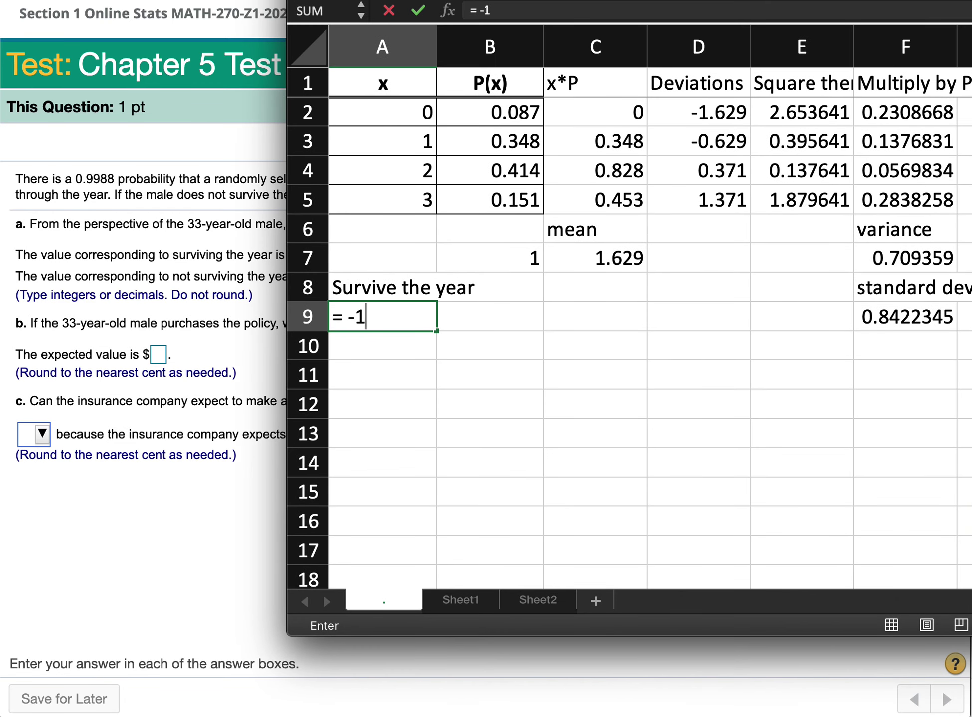
type("88 + 0")
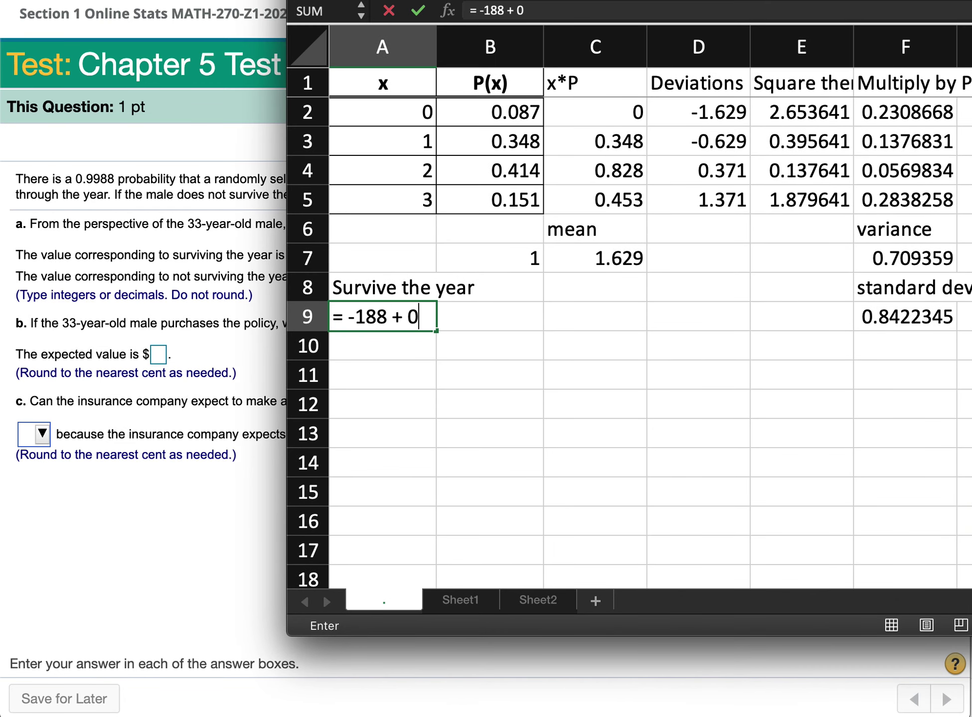
key("Return")
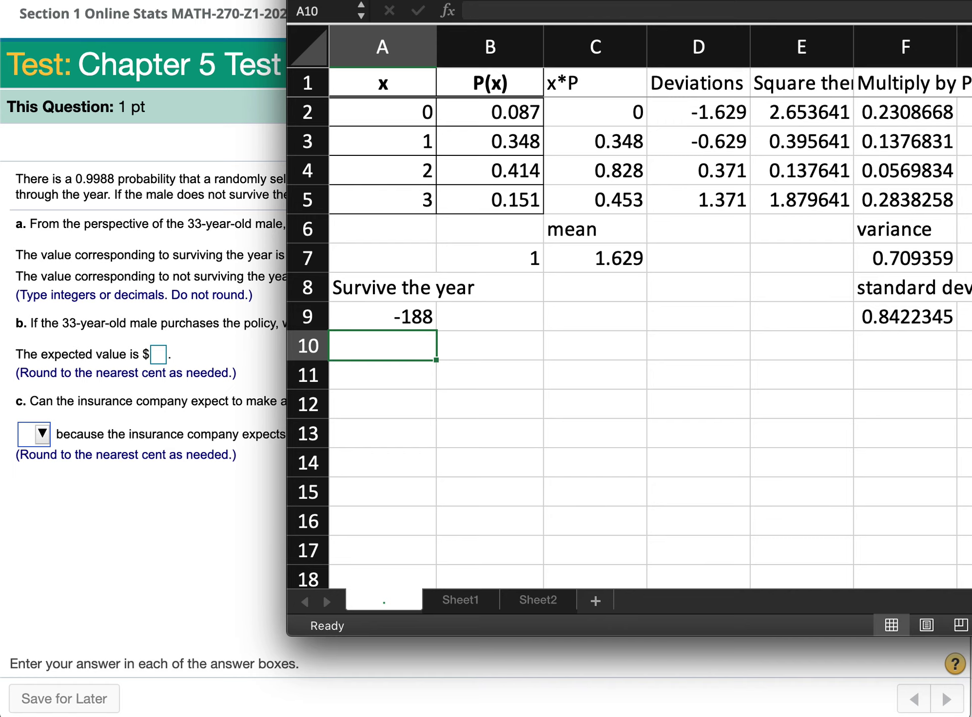
Return to the online test and enter -188 as the value corresponding to surviving the year
left_click_drag(349, 0, 460, 43)
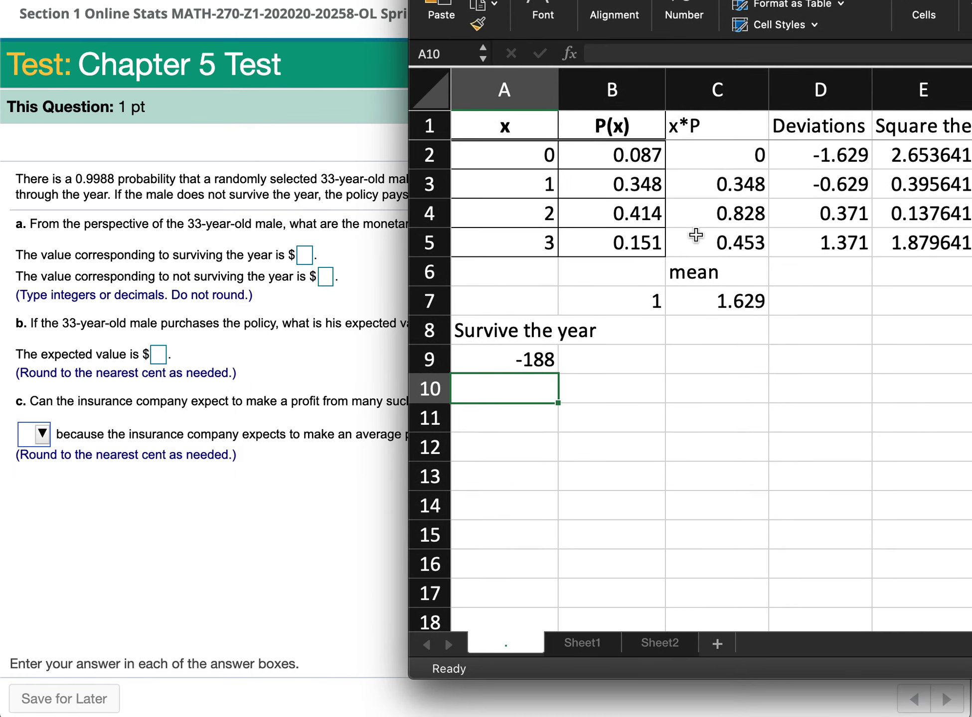
left_click(304, 253)
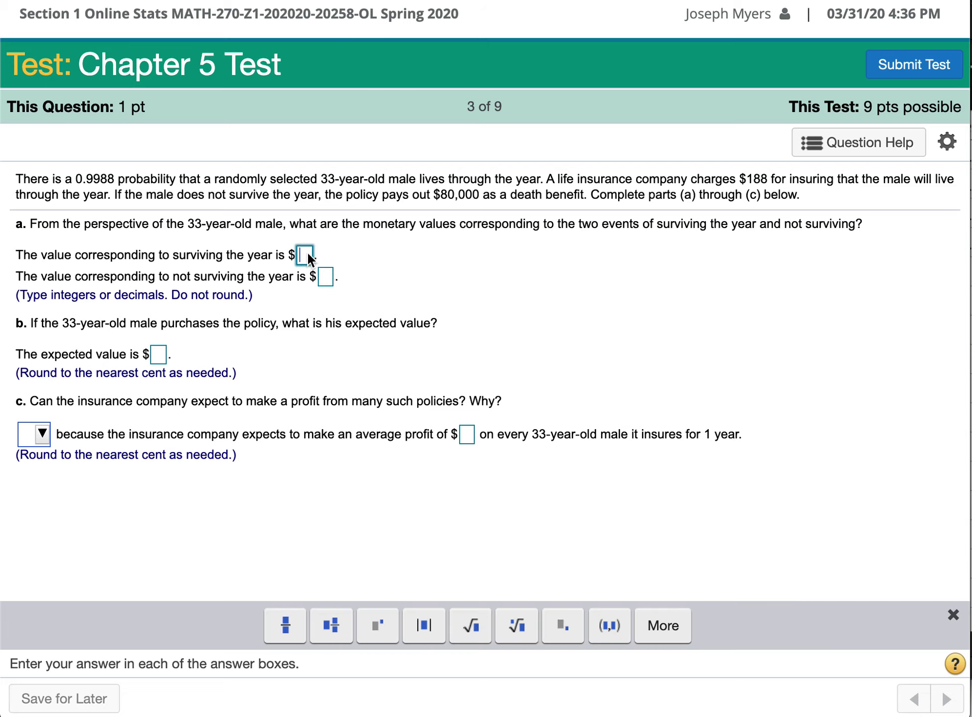
type("-188")
Switch to Excel and label cell A10 "Did not survive"
key("super+Tab")
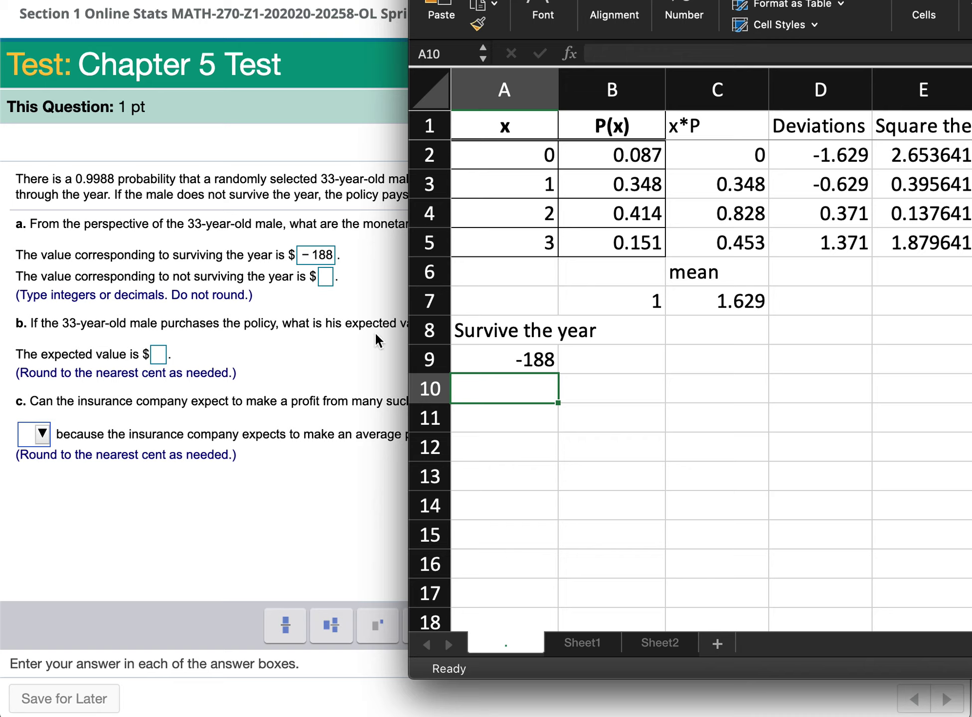
type("Did not survive")
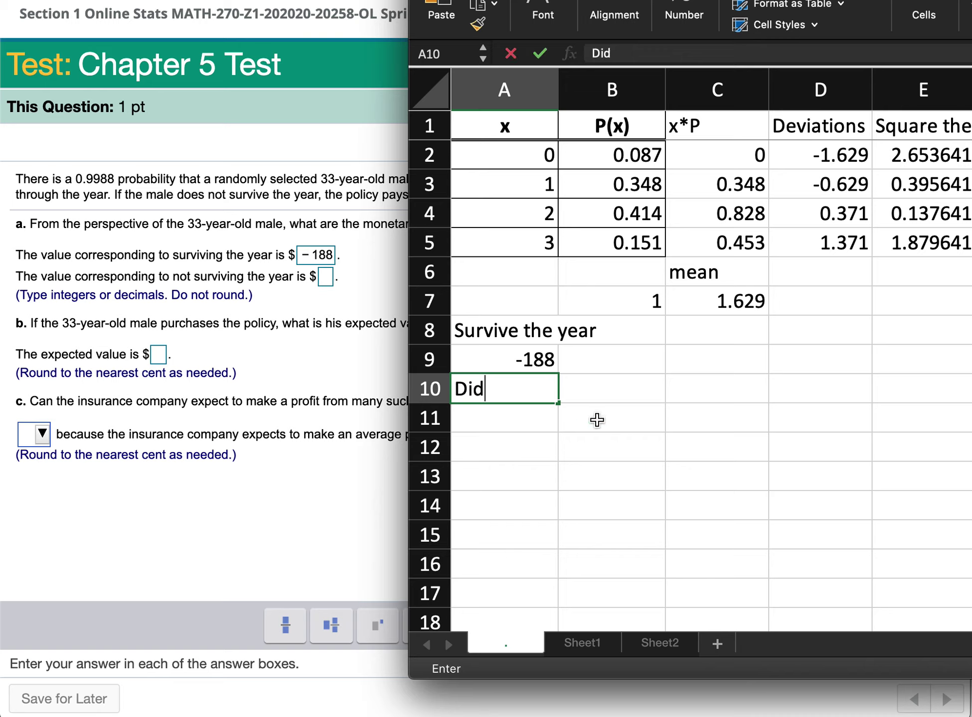
key("Return")
Calculate the value of not surviving by entering = - 188 + 80000 in A11, checking the payout in the question
type("= - 1")
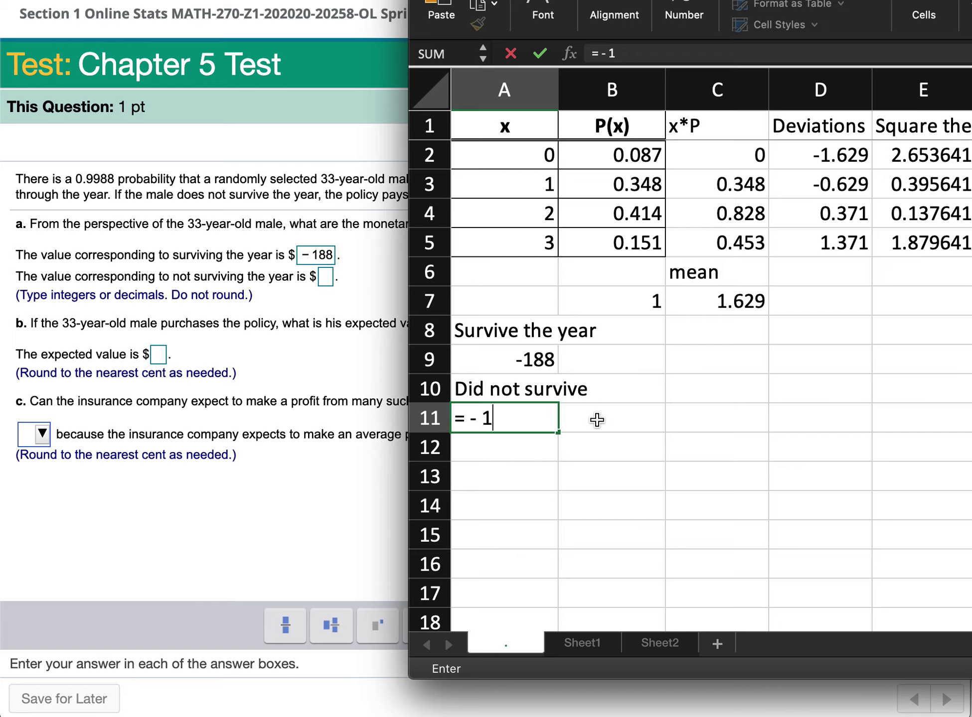
type("88")
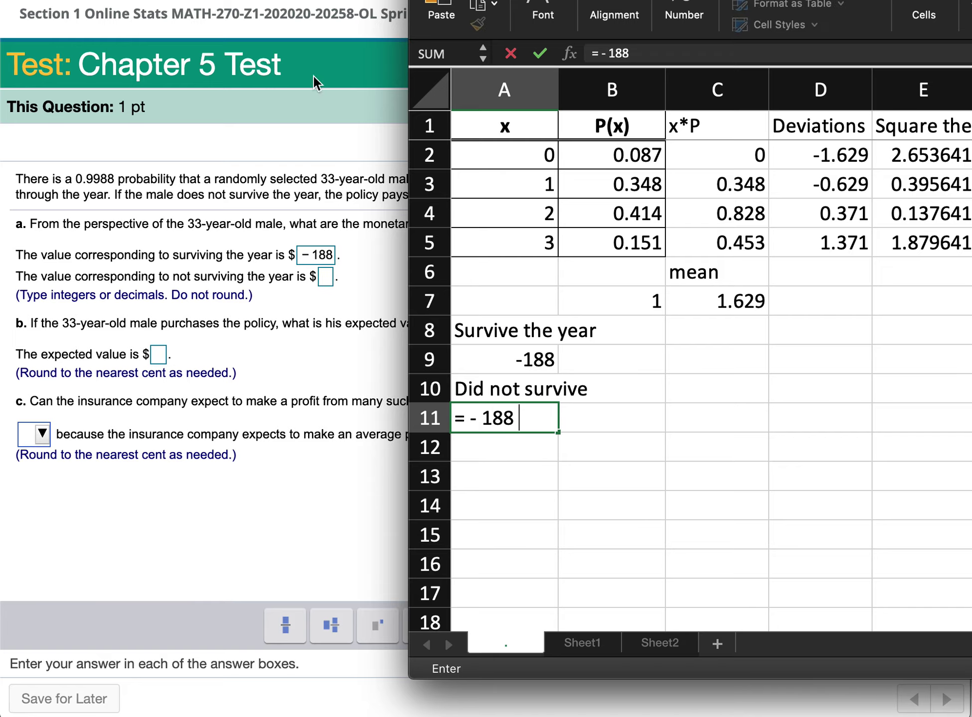
left_click(327, 96)
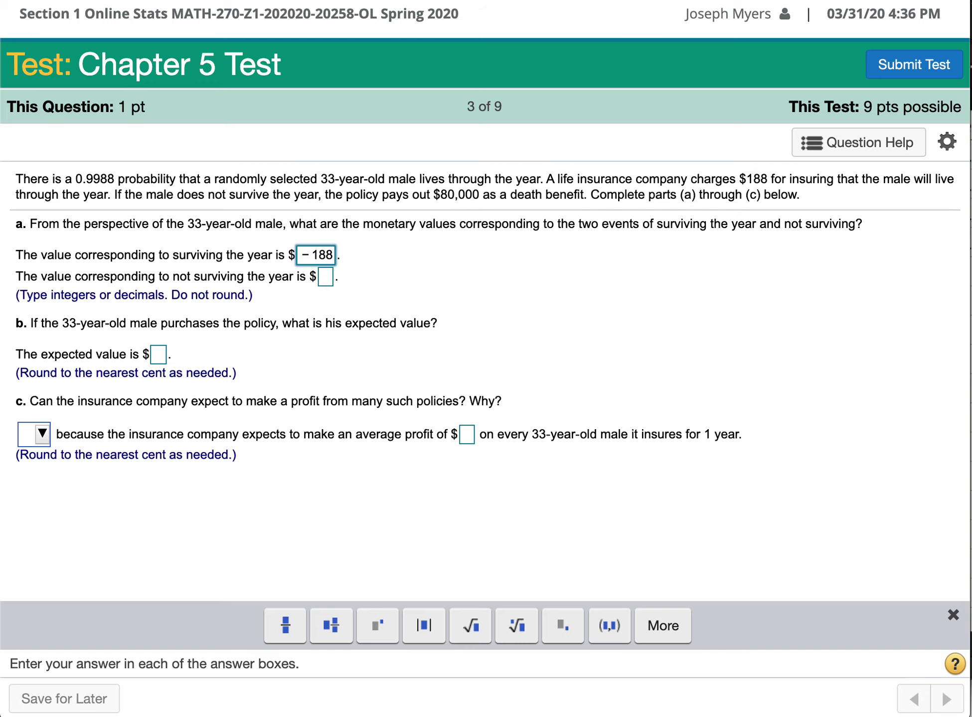
key("super+Tab")
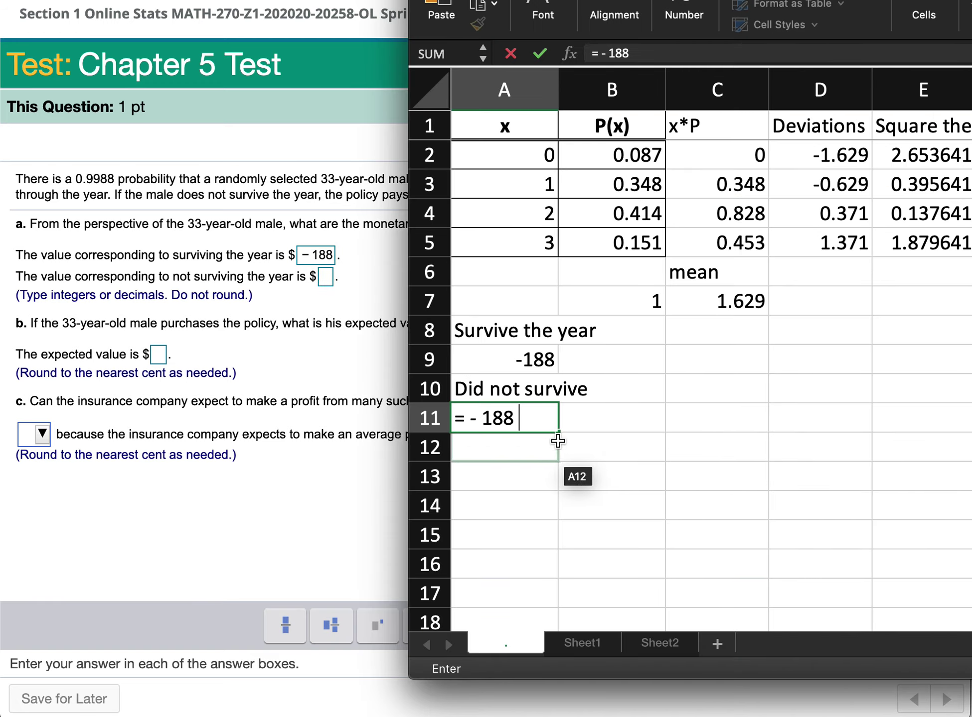
type("+")
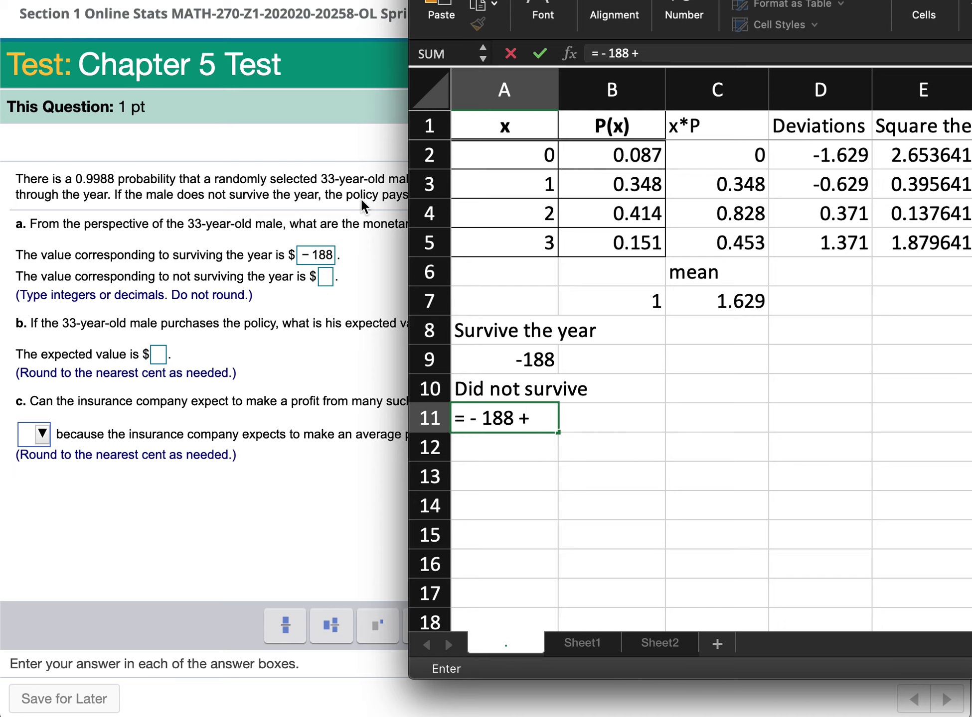
key("super+Tab")
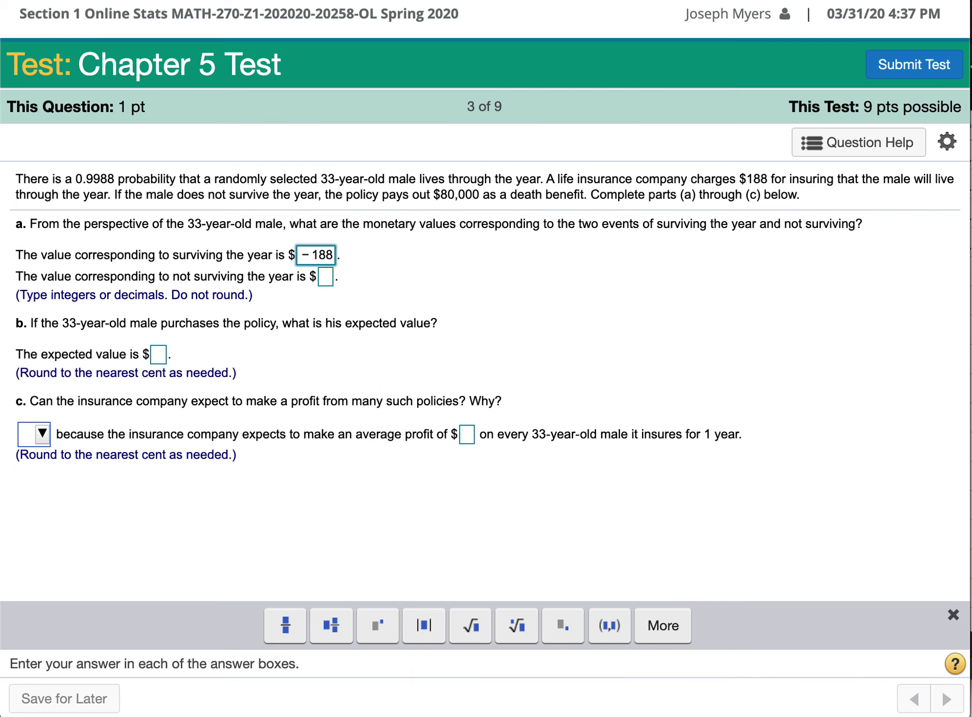
key("super+Tab")
type("80000")
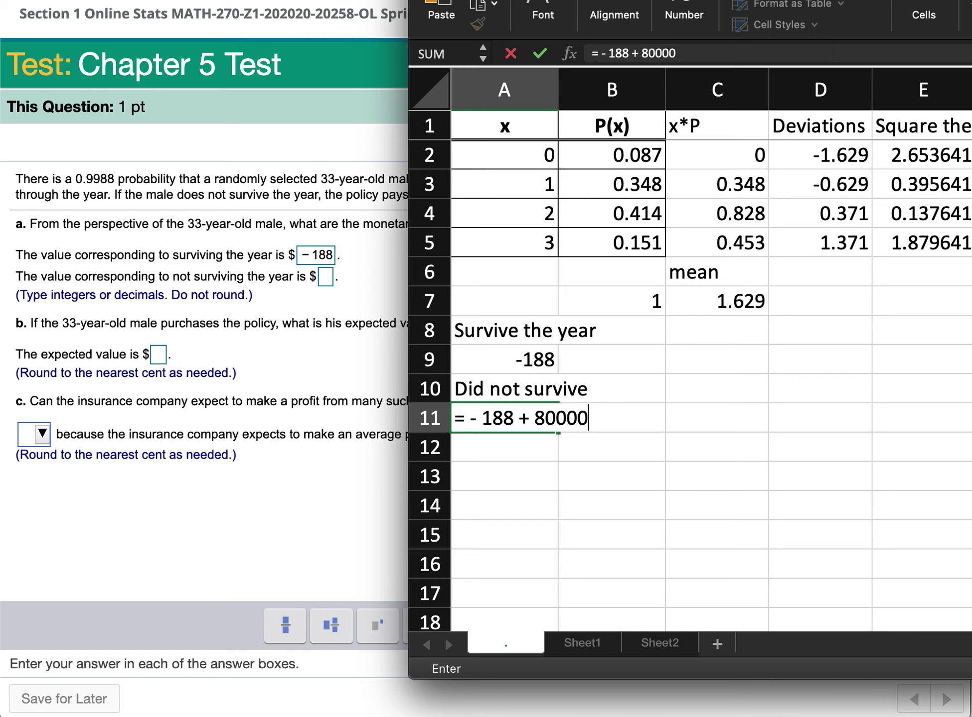
key("Return")
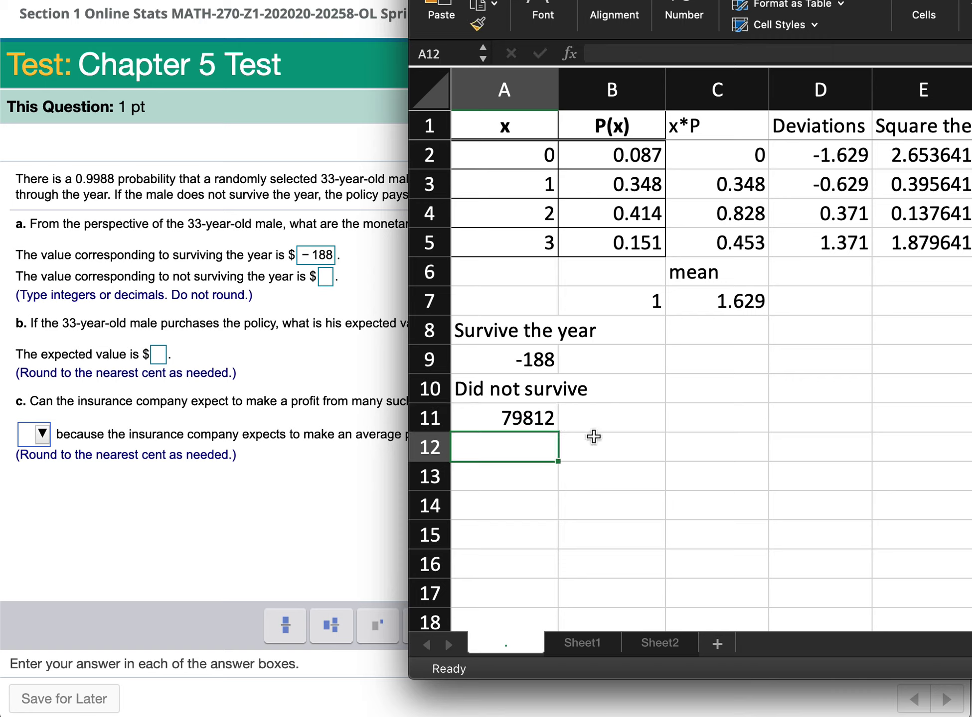
Copy 79812 from cell A11 into the online test as the value corresponding to not surviving the year
left_click(548, 413)
key("super+c")
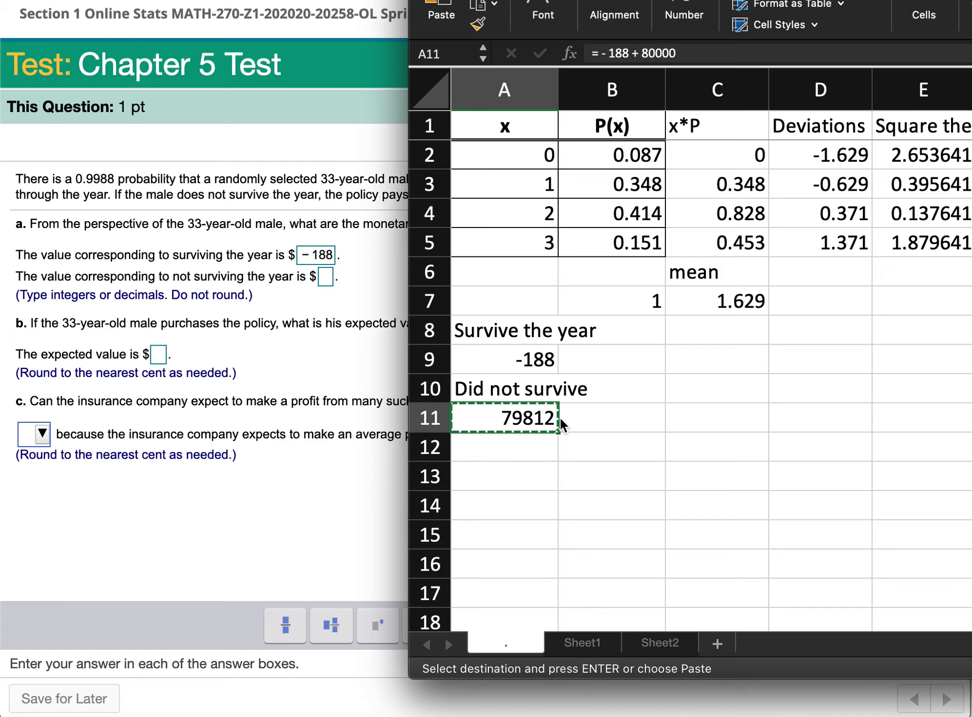
key("Escape")
left_click(326, 275)
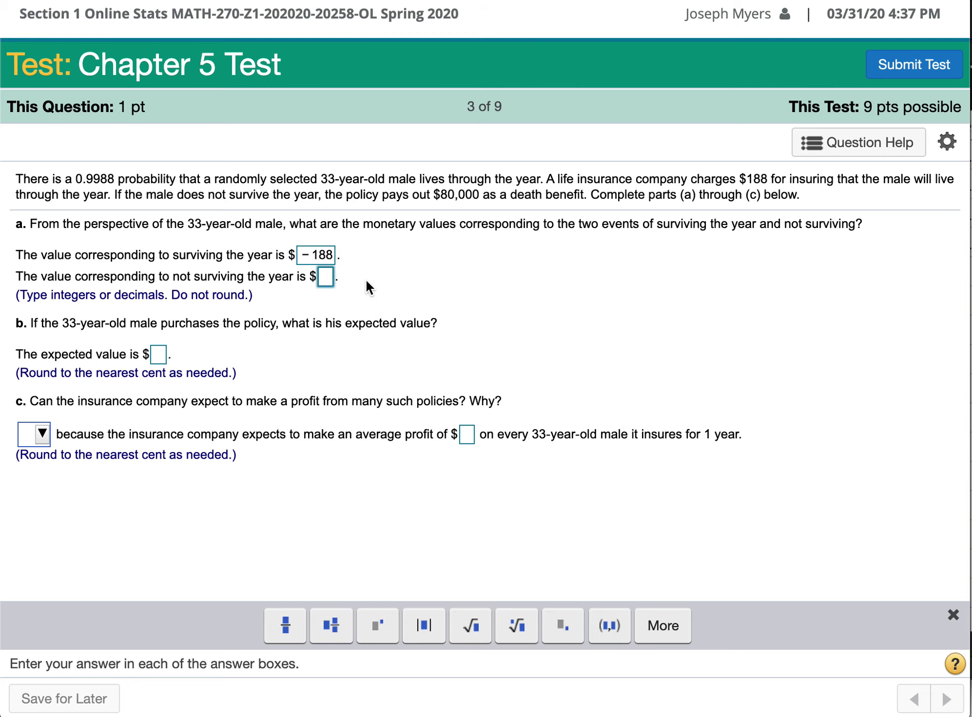
key("super+Tab")
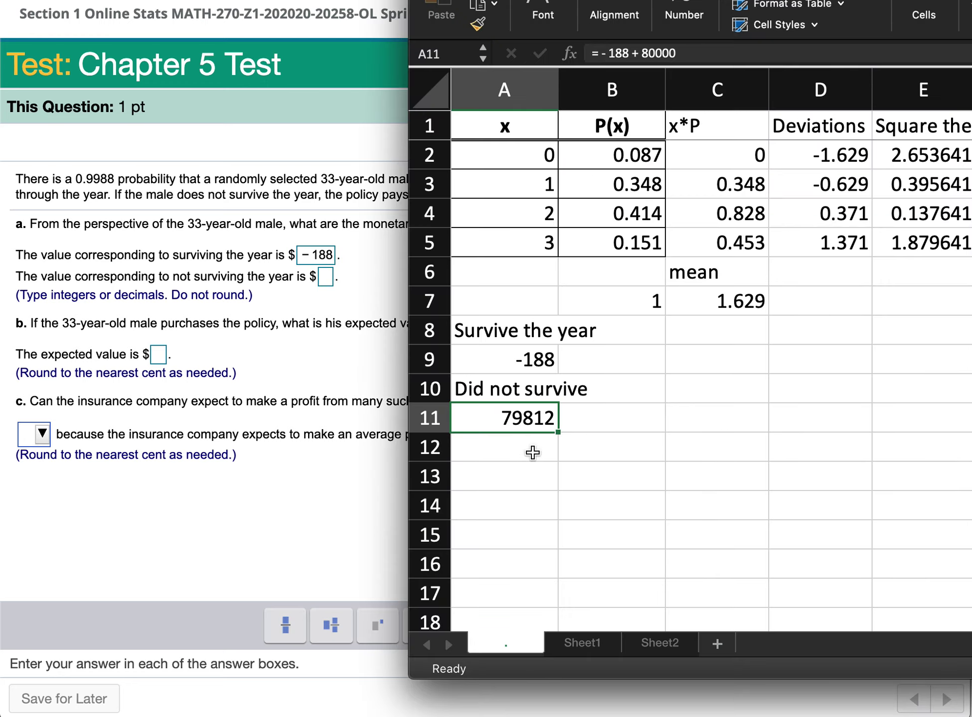
key("super+c")
key("super+Tab")
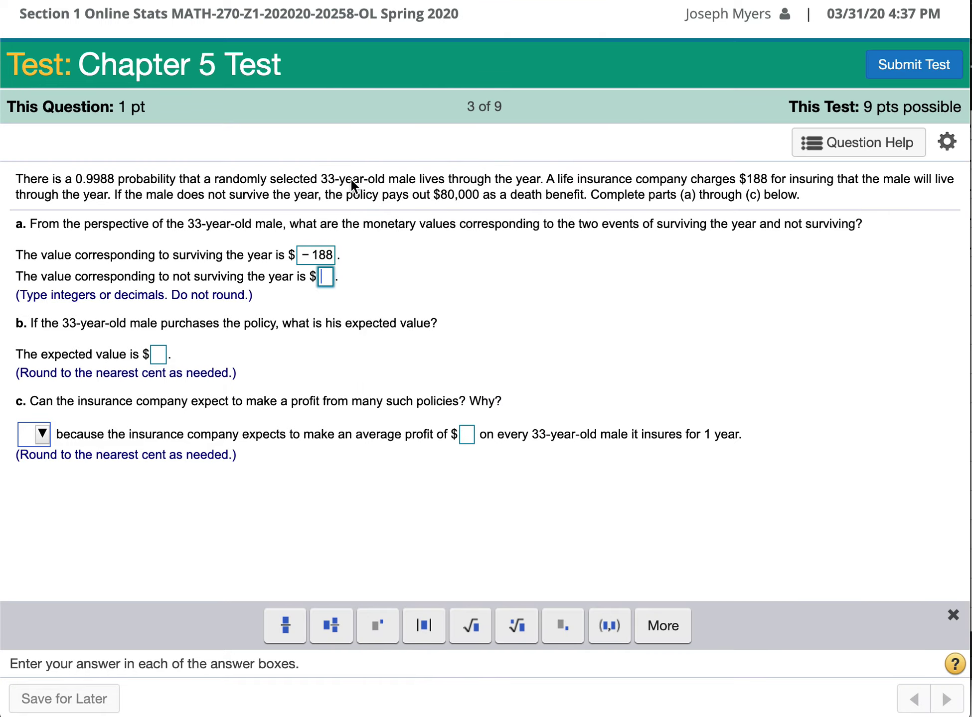
key("super+v")
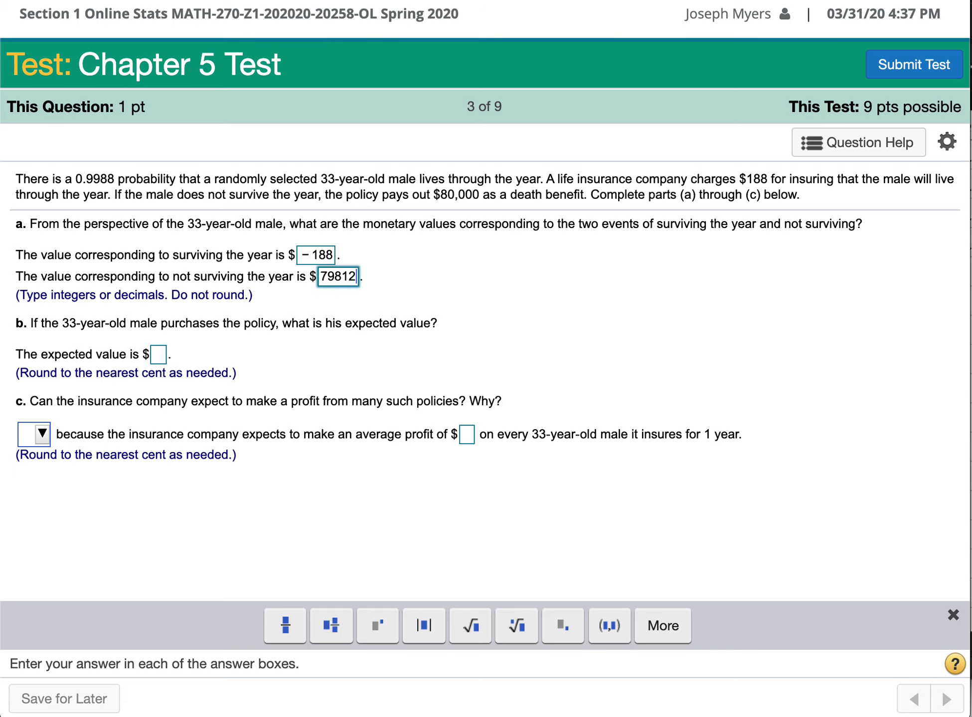
Switch to Excel, label cell C8 "Probability" and enter the survival probability .9988 in C9
key("super+Tab")
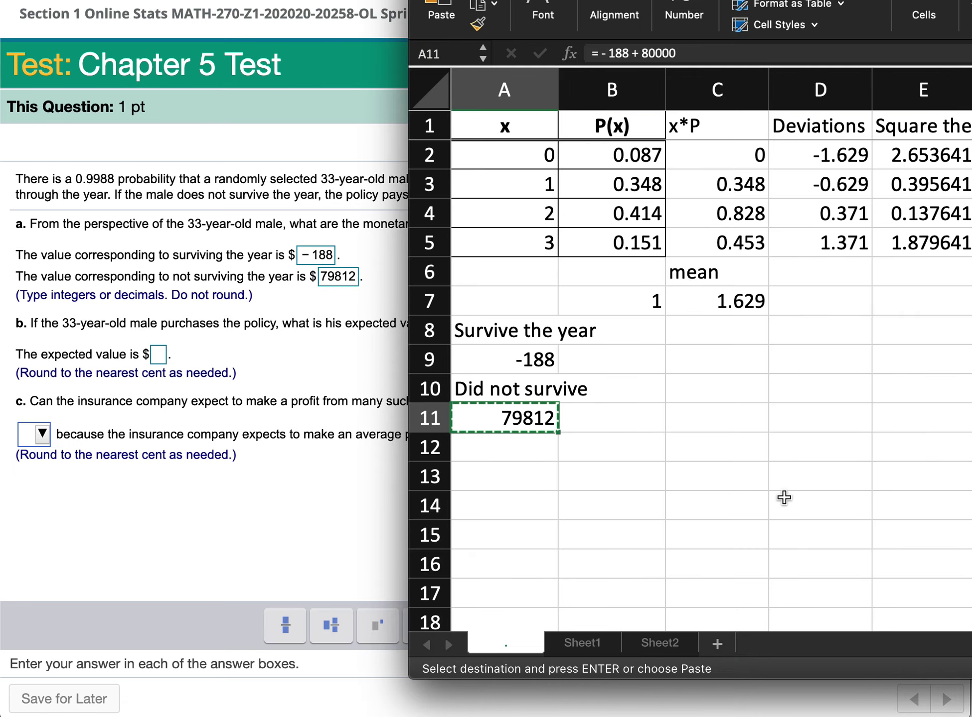
left_click(515, 460)
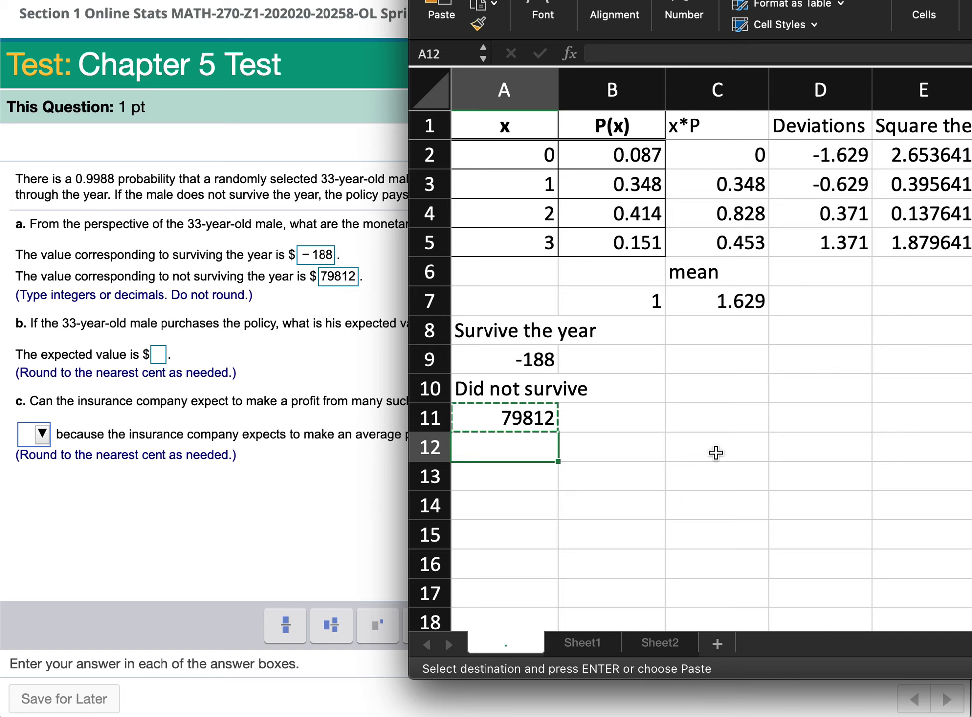
left_click(703, 344)
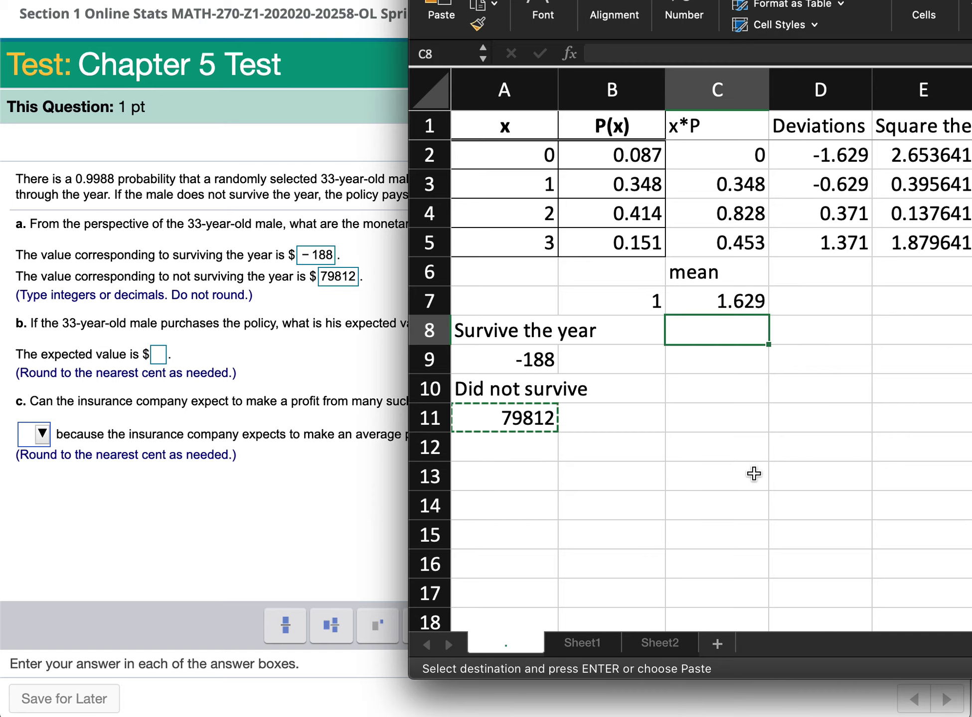
type("Probability")
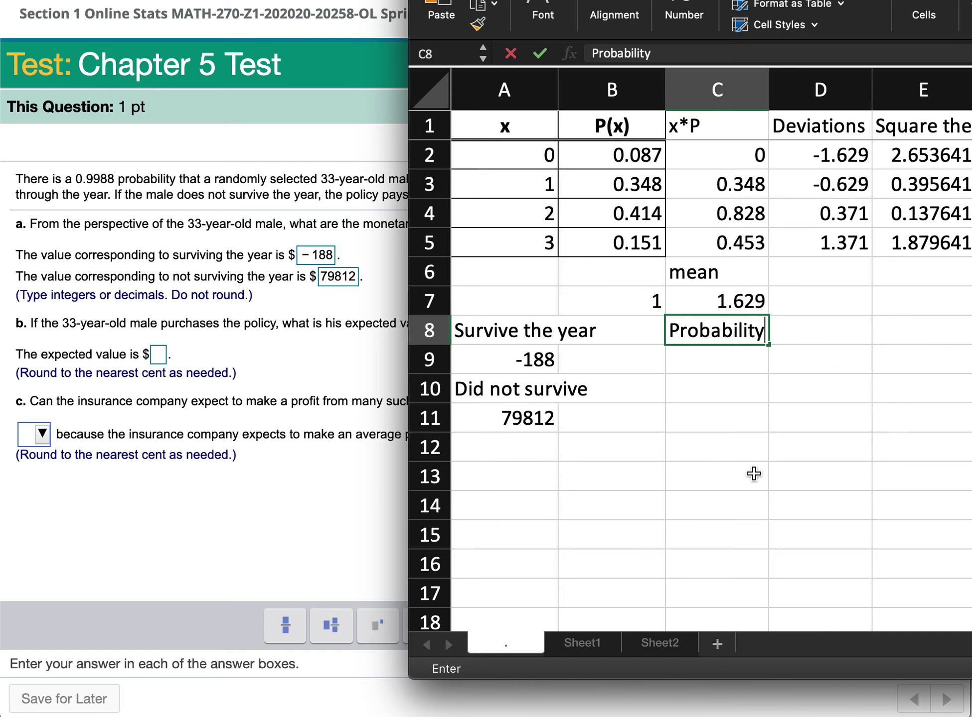
key("Return")
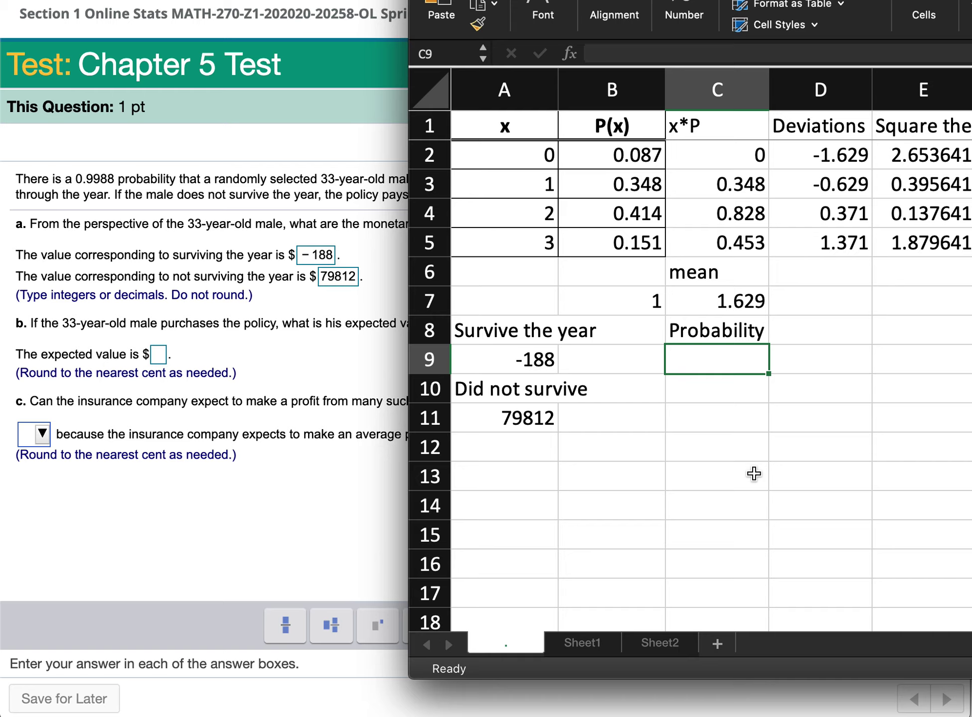
type(".9")
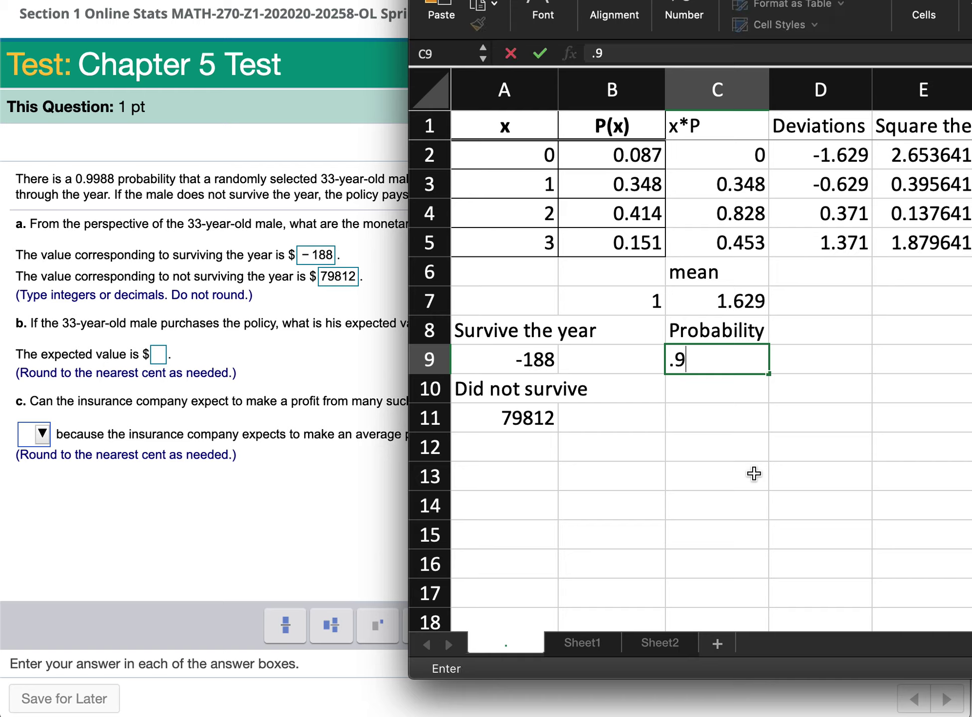
type("988")
key("Return")
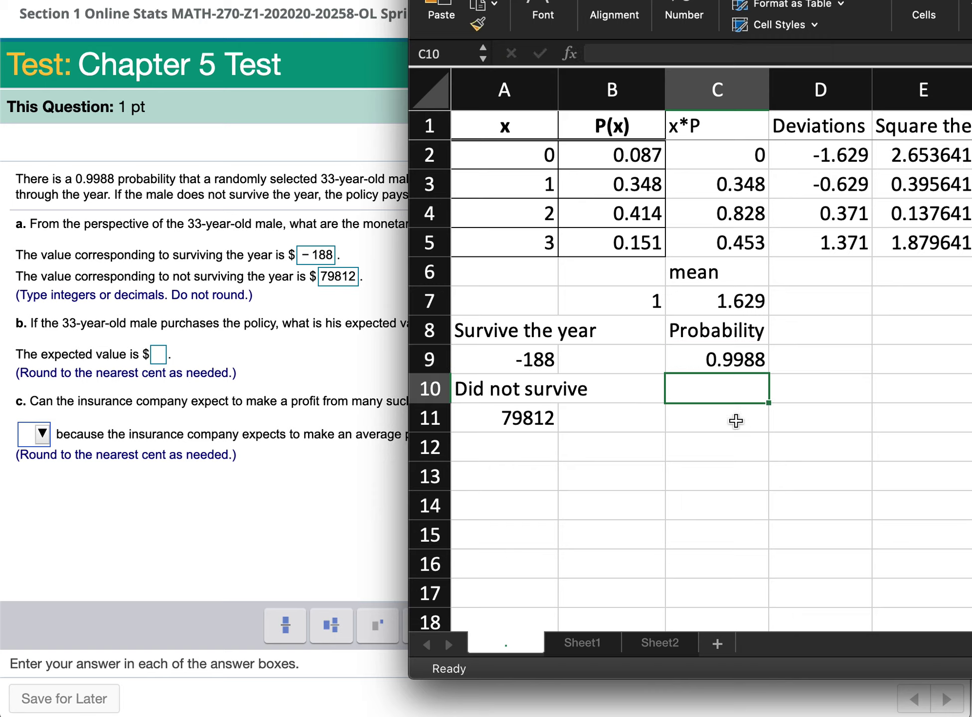
Calculate the probability of not surviving in C11 with the formula =1-C9
left_click(721, 420)
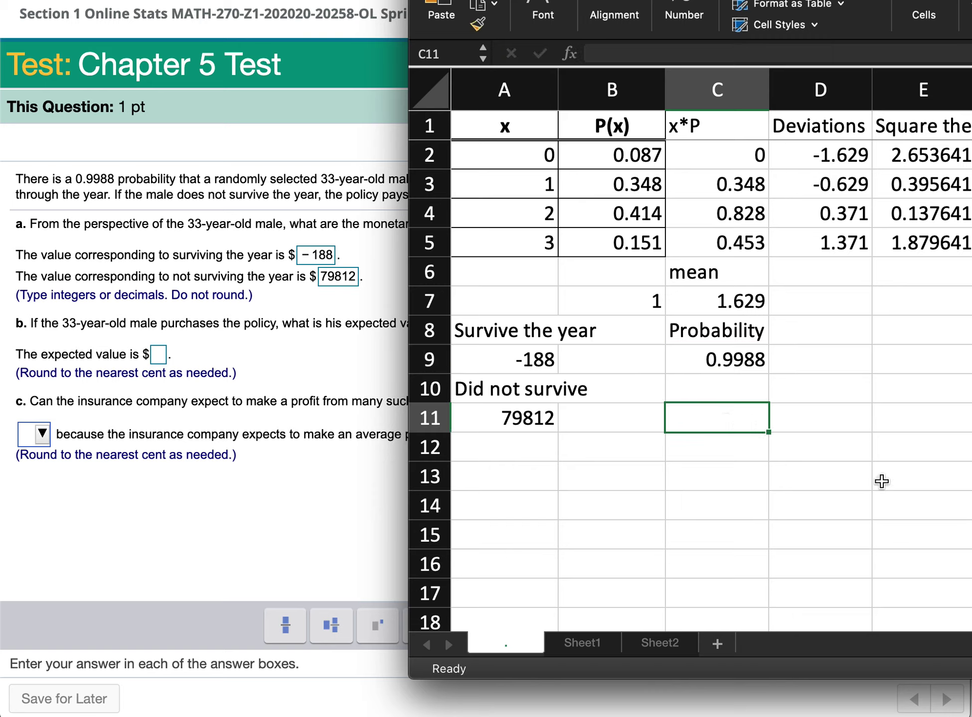
type("=1-")
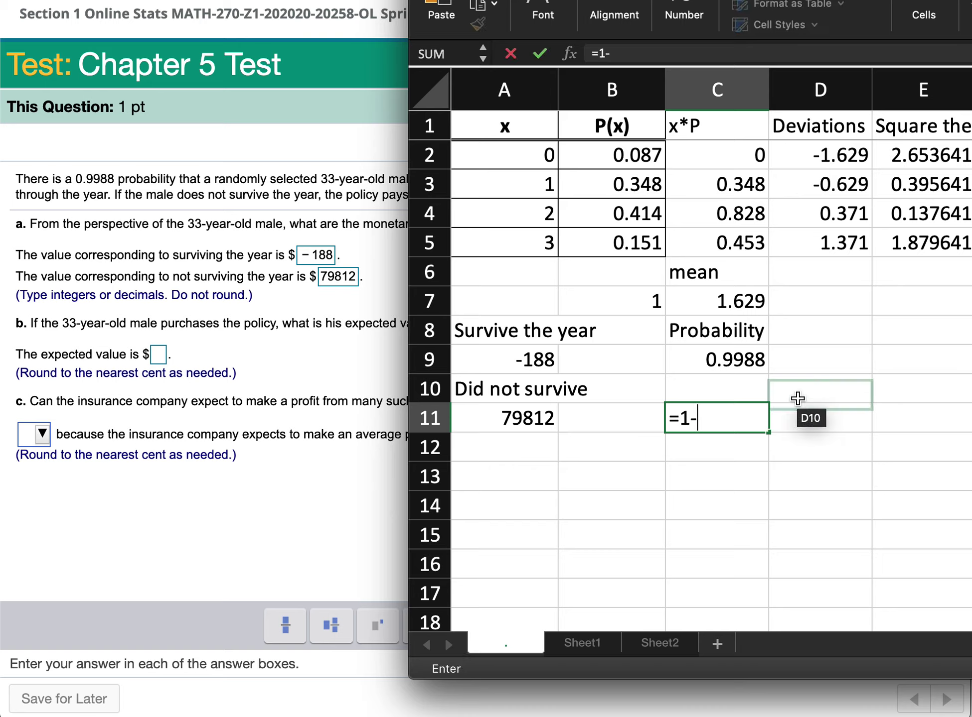
left_click(757, 360)
key("Return")
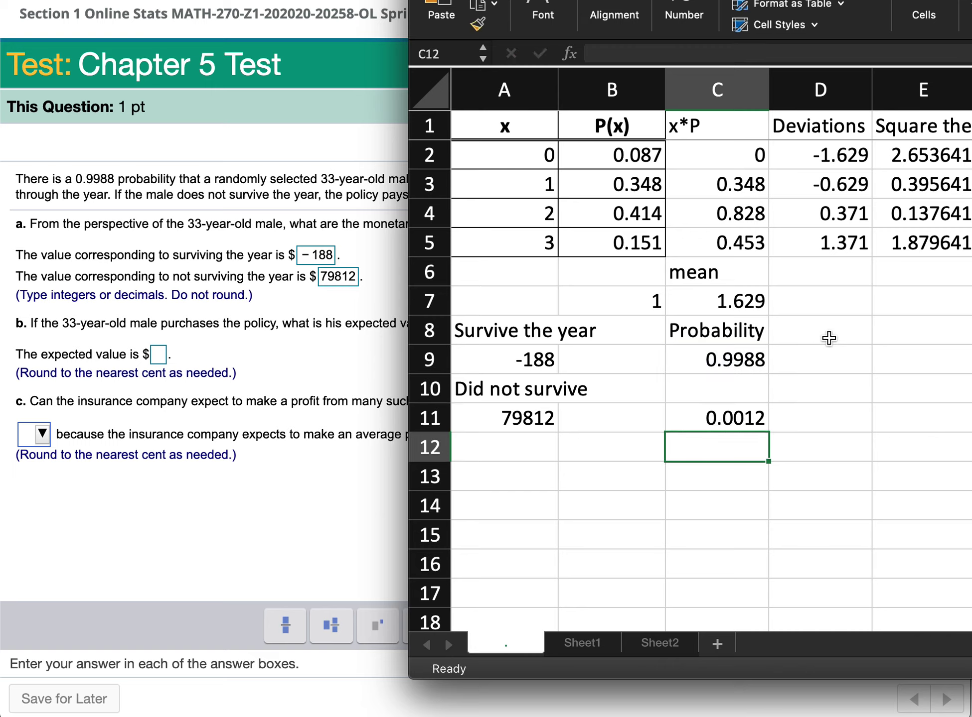
Label cell D8 "x*P" and calculate the survival product in D9 with =A9*C9
left_click(843, 321)
left_click(849, 361)
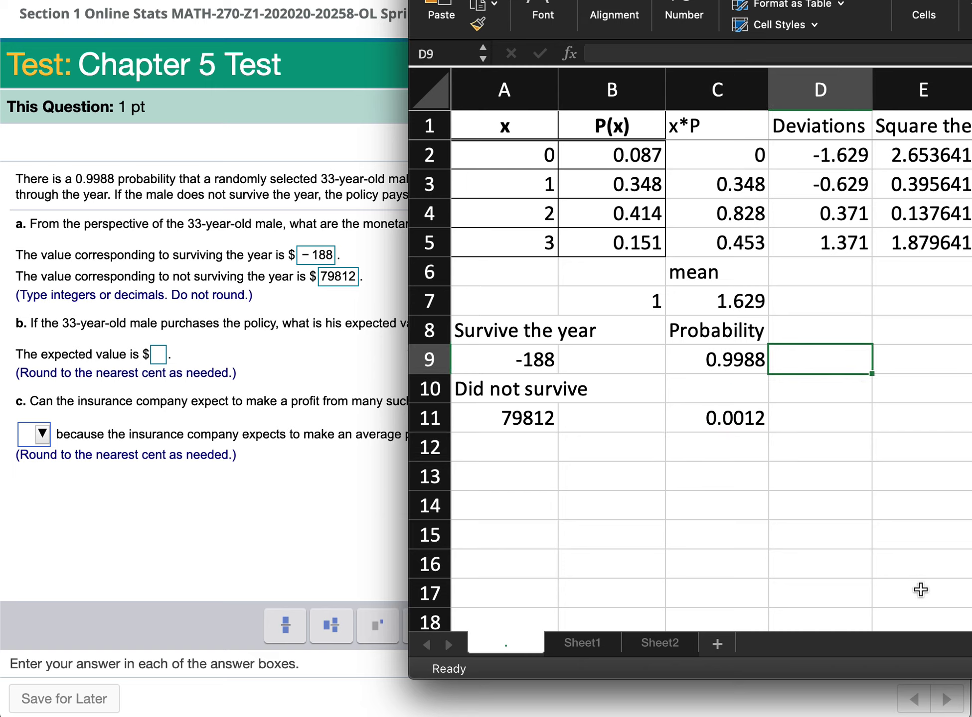
key("Up")
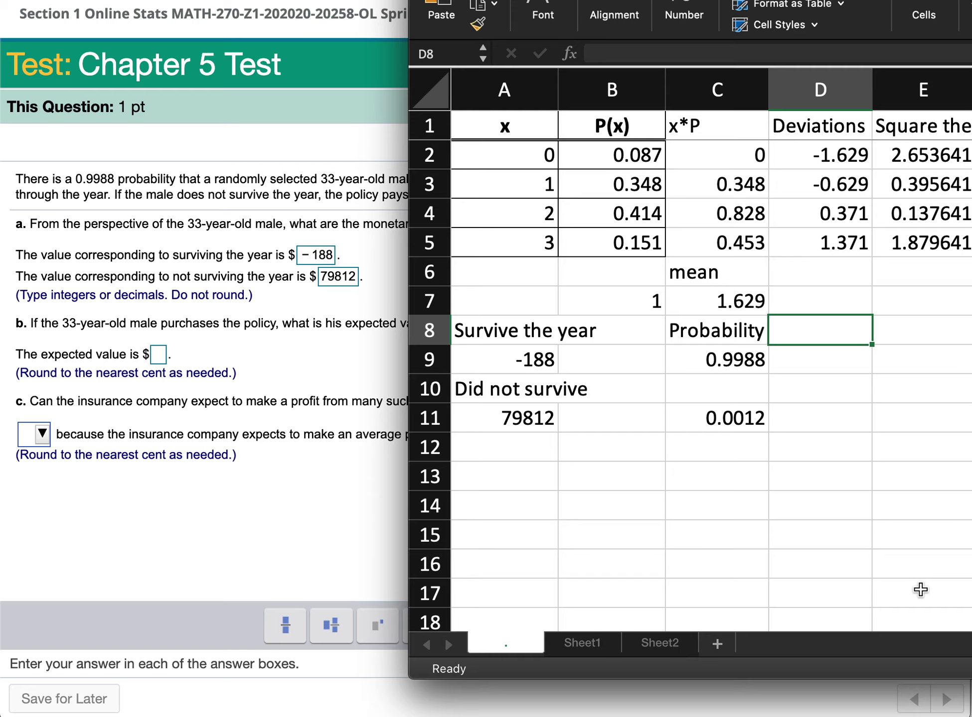
type("x*P")
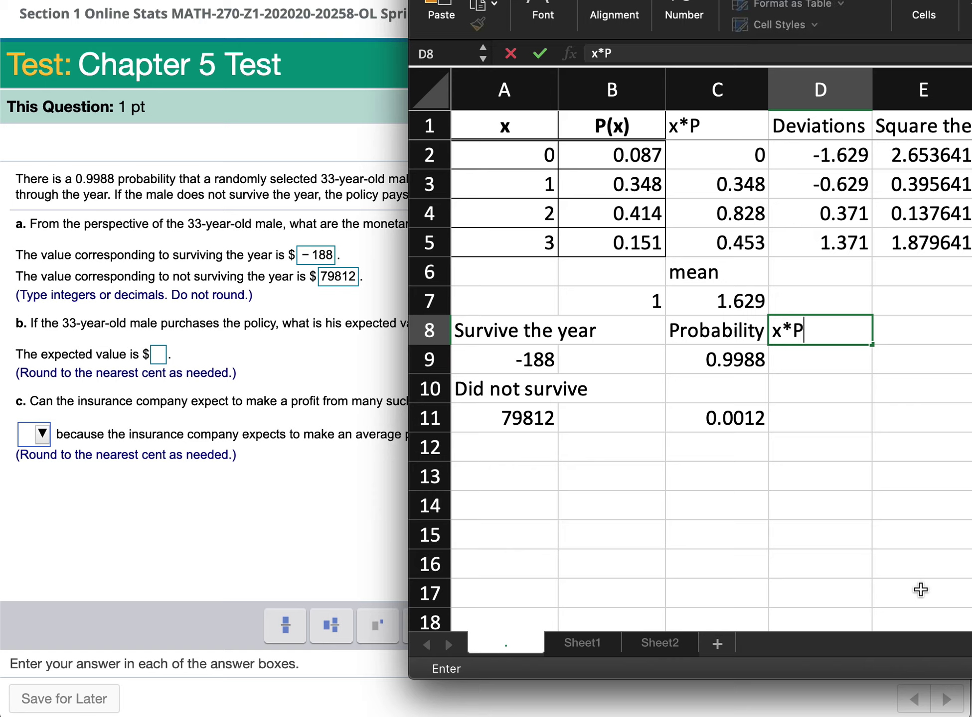
key("Return")
type("=")
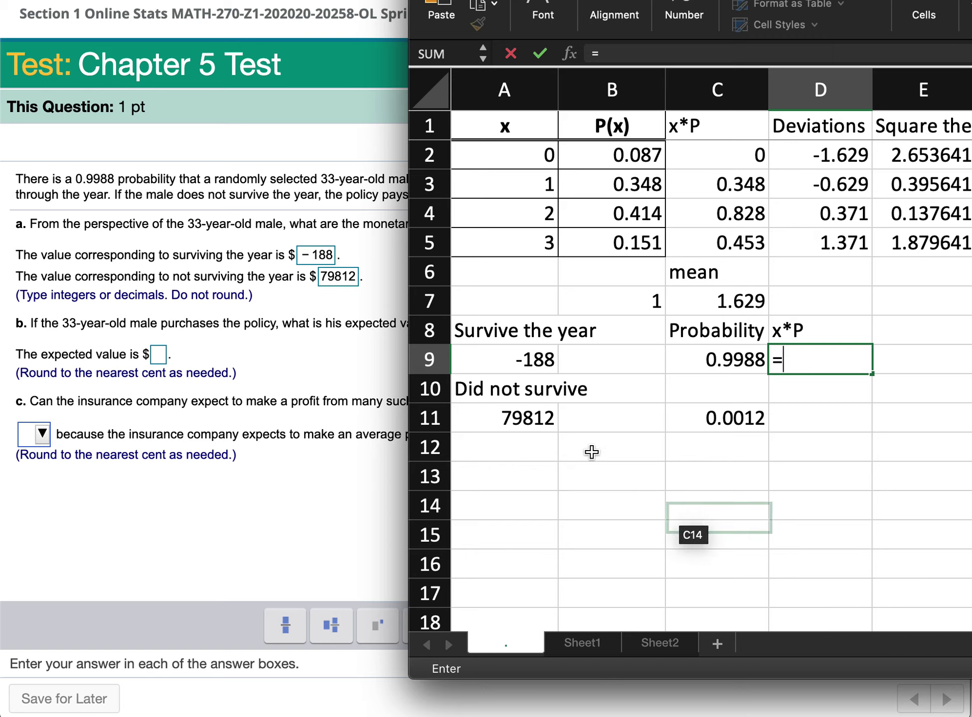
left_click(521, 363)
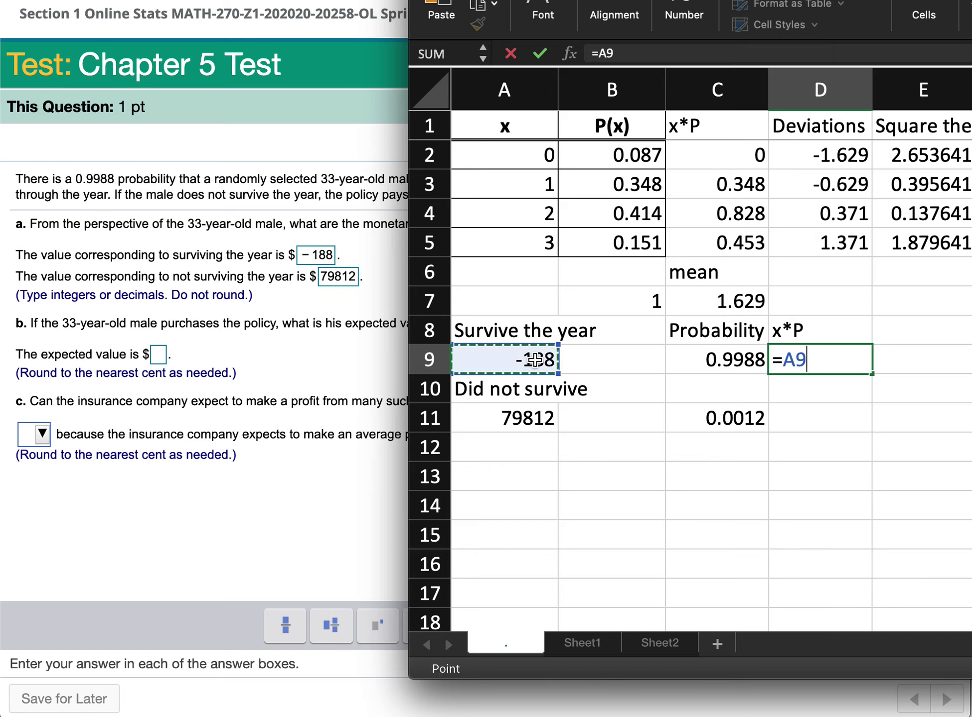
type("*")
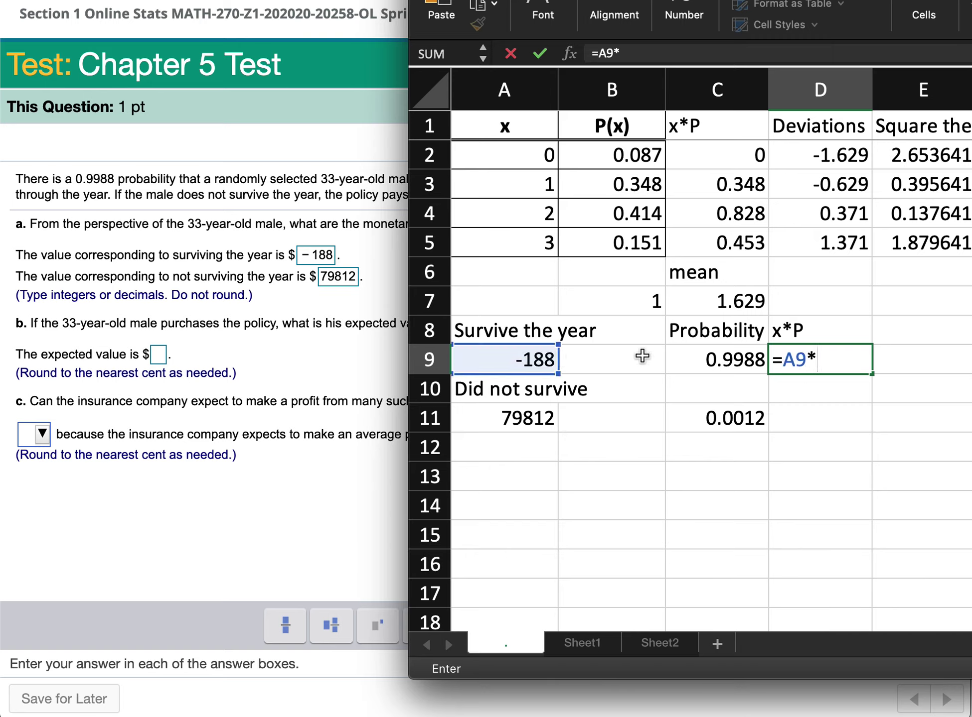
left_click(716, 361)
key("Return")
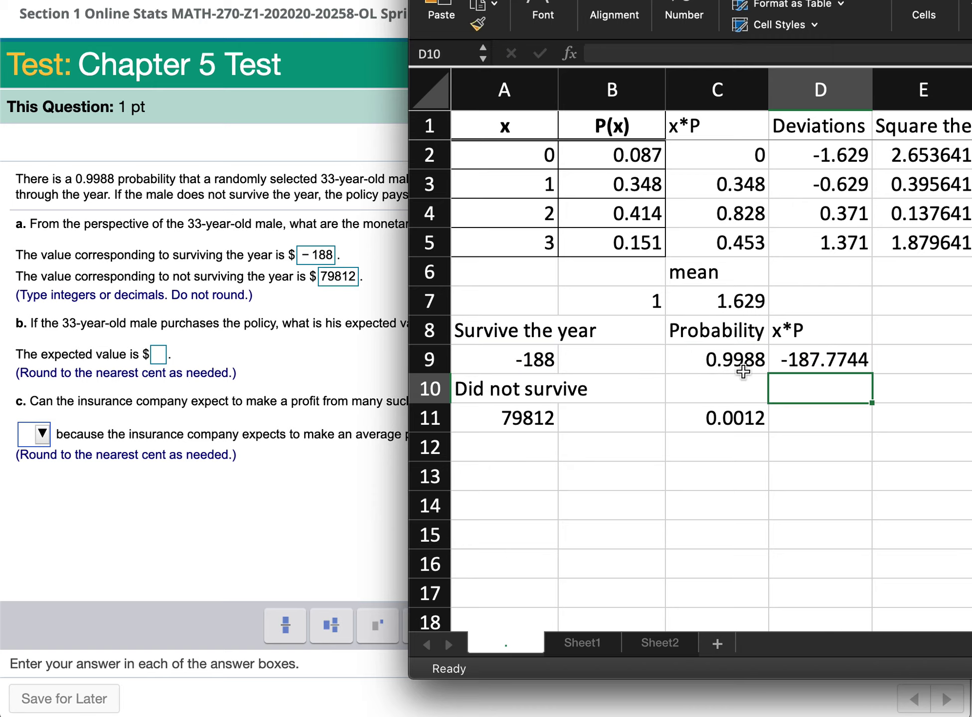
Calculate the product for not surviving in D11 with =A11*C11
left_click(818, 421)
type("=")
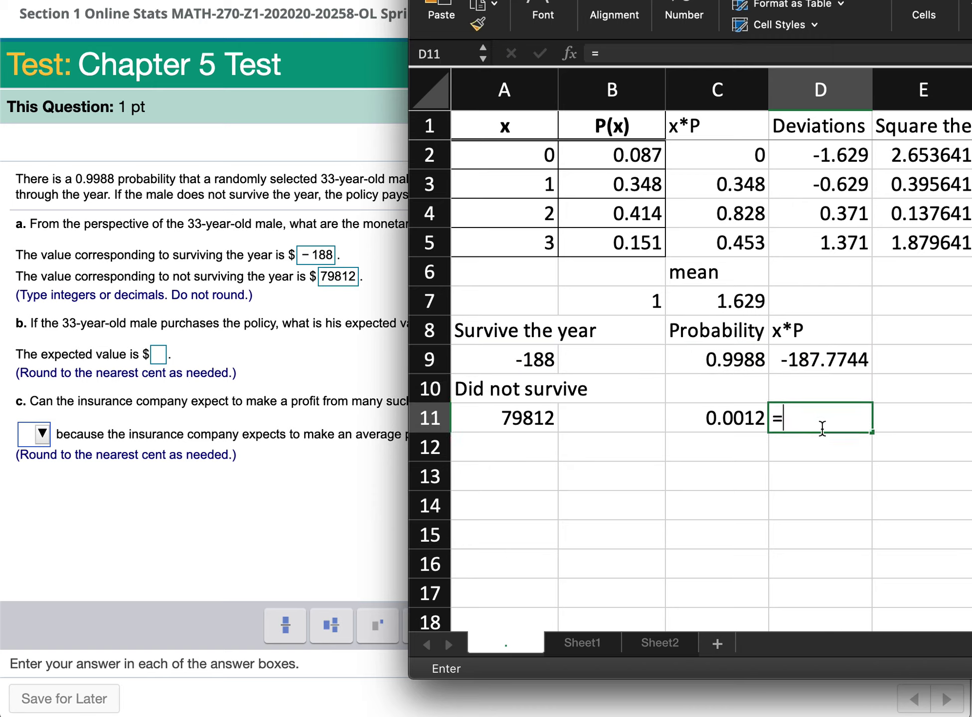
left_click(499, 413)
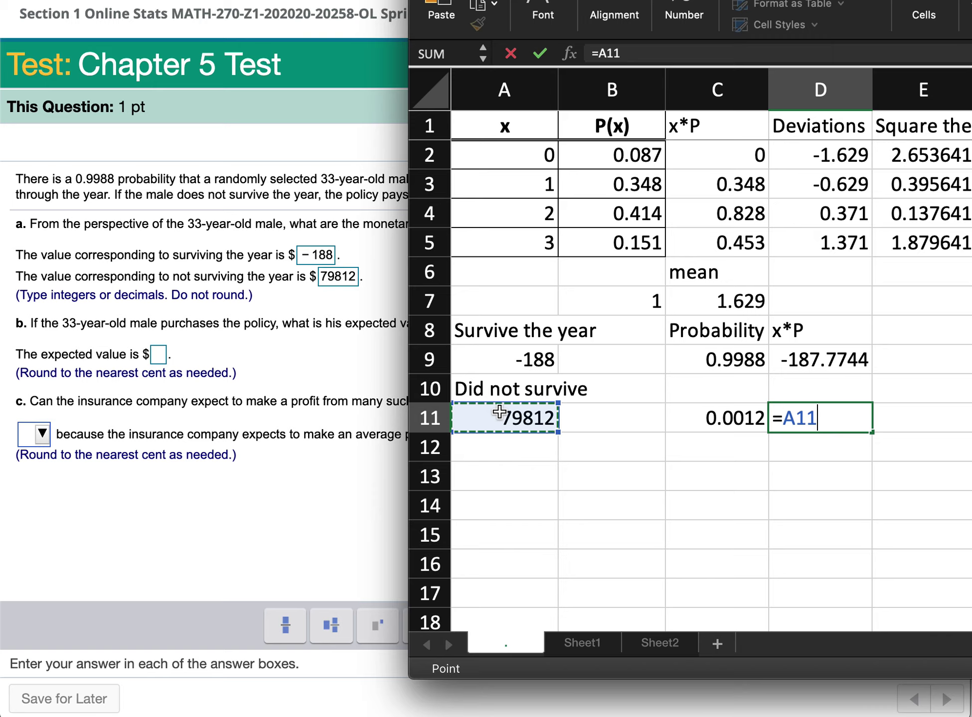
type("*")
left_click(723, 420)
key("Return")
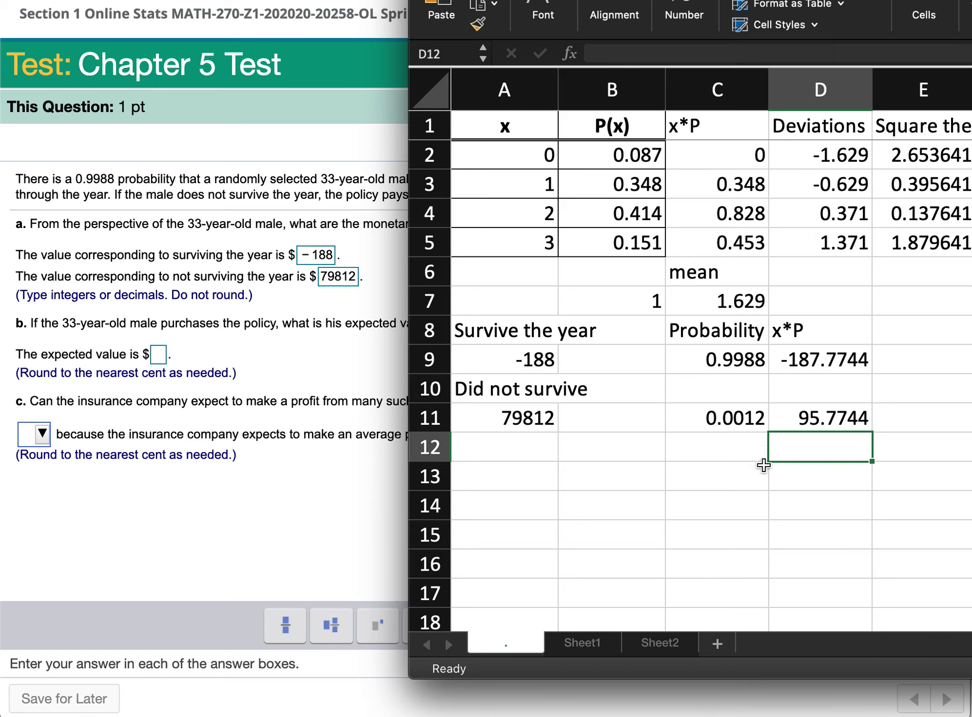
Label cell D12 "expected value" below the two products
key("Down")
key("Up")
type("expe")
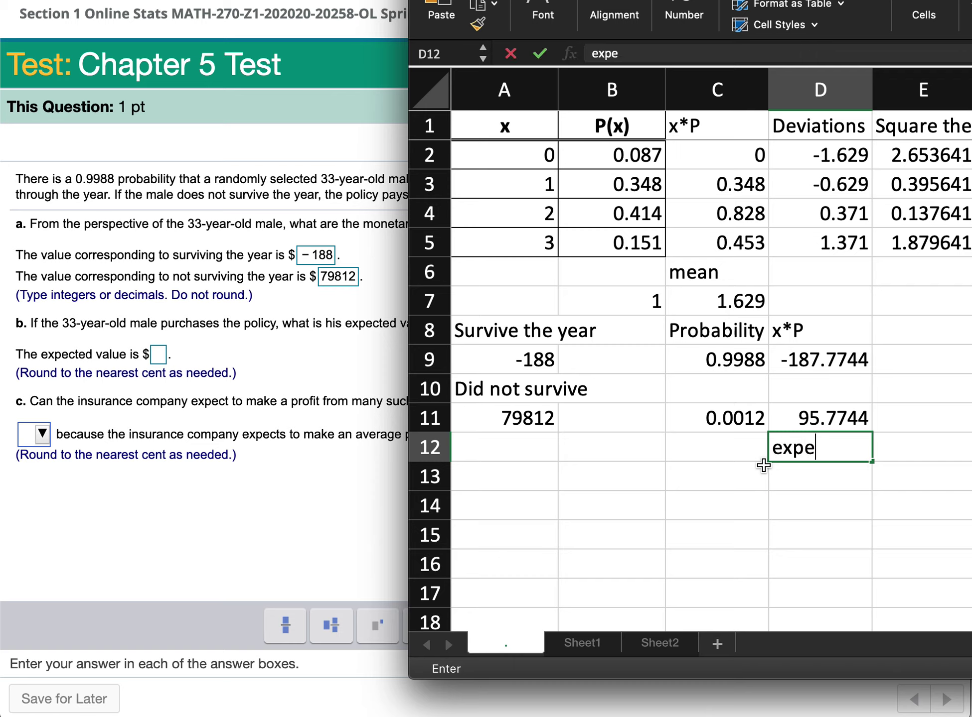
type("cted value")
key("Return")
Calculate the expected value in D13 by adding the two products with =D9+D11
type("=")
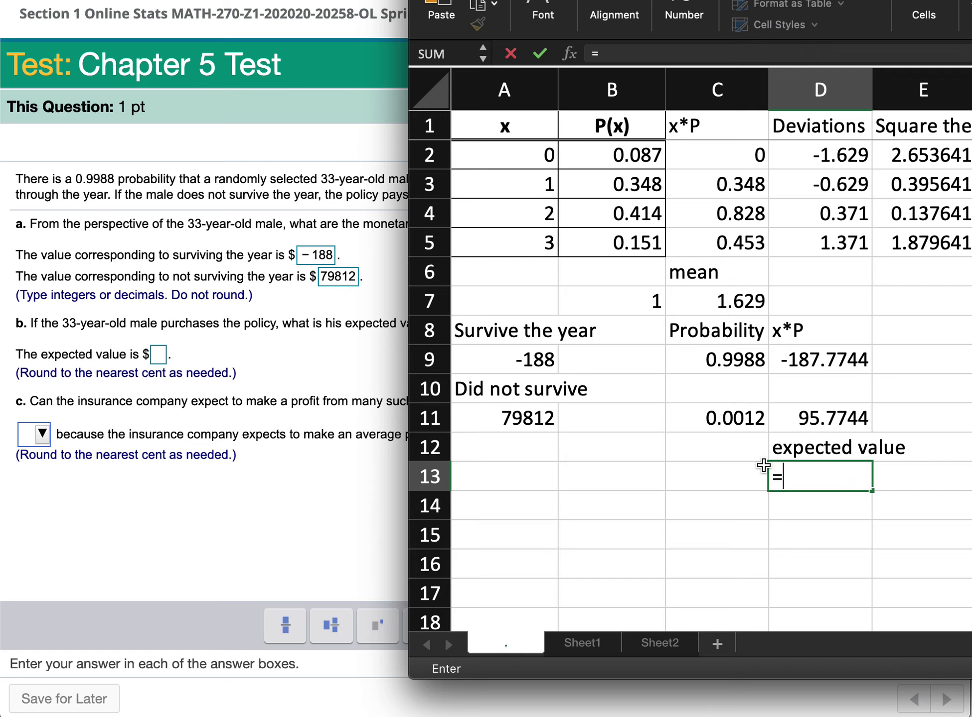
type("sum(")
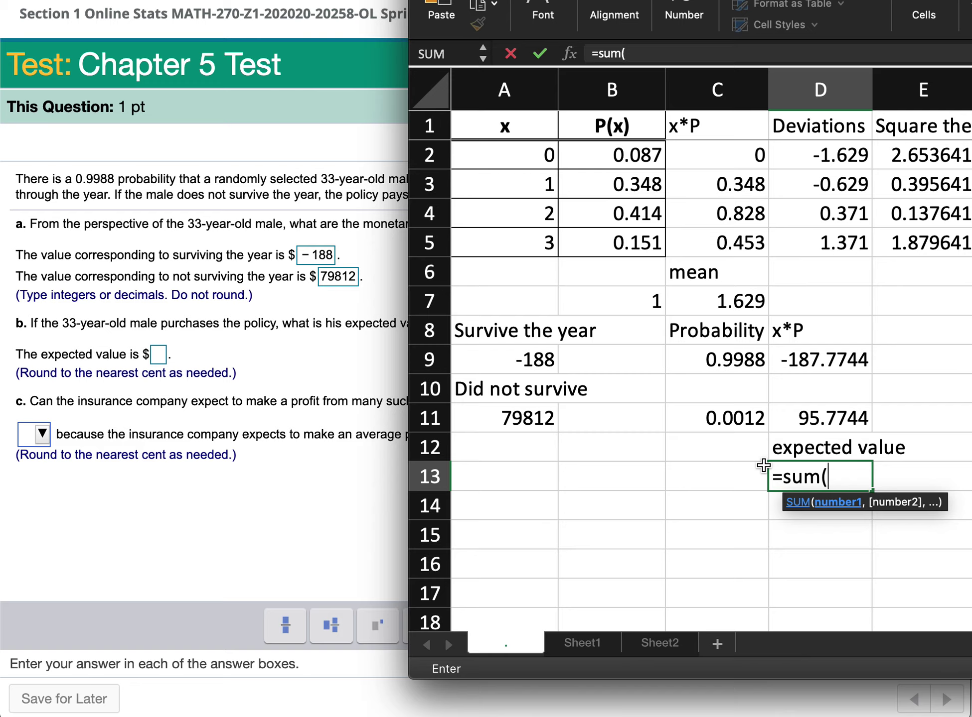
key("BackSpace")
key("BackSpace")
key("BackSpace")
key("BackSpace")
left_click(842, 360)
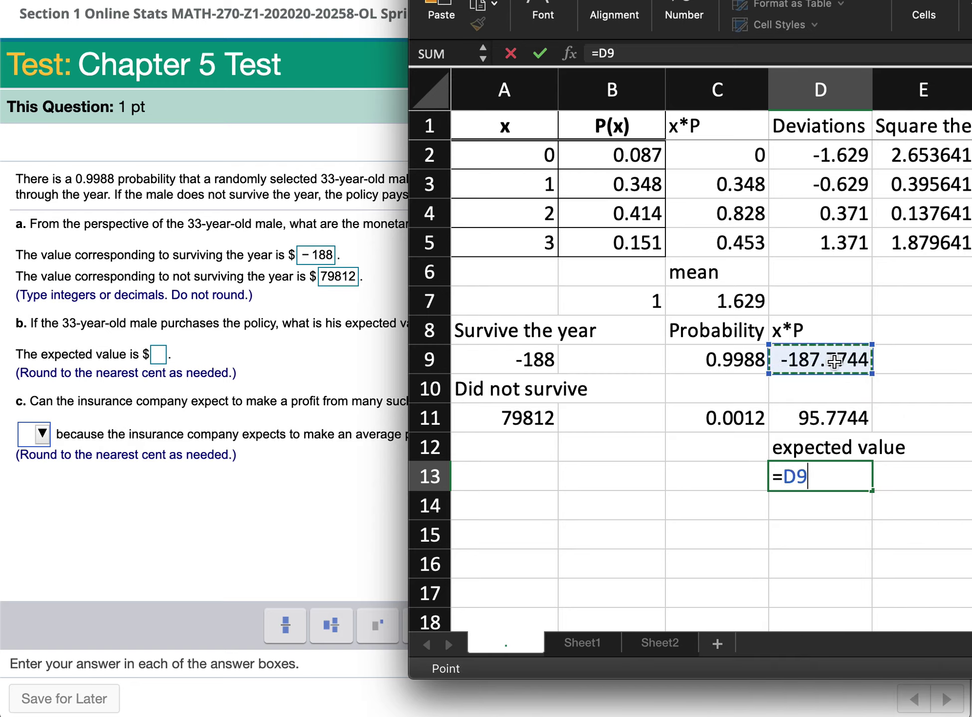
type("+")
left_click(847, 417)
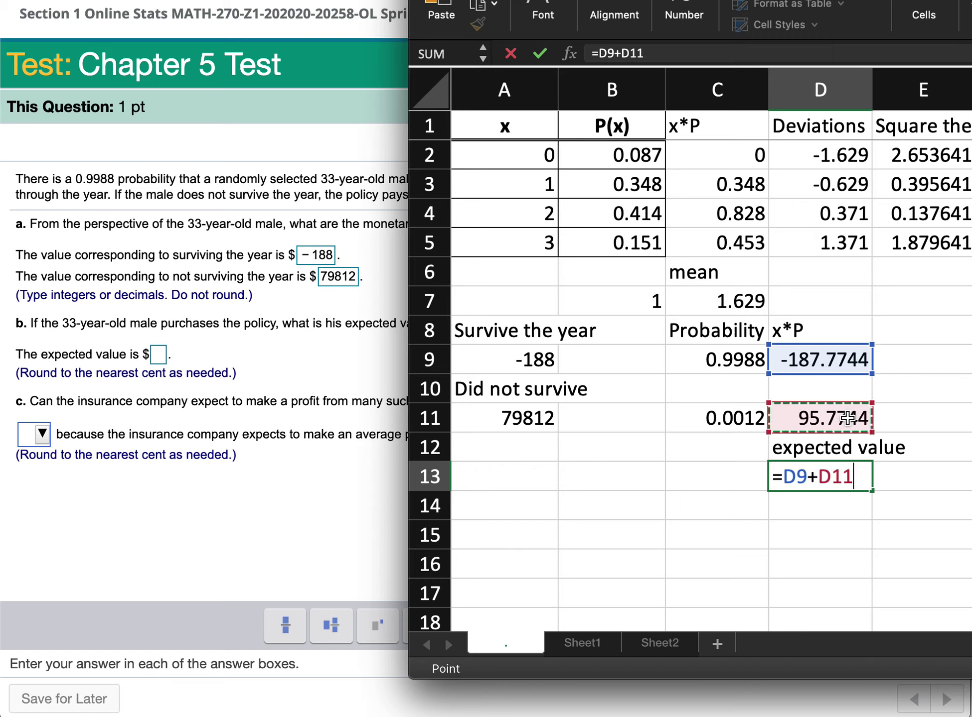
key("Return")
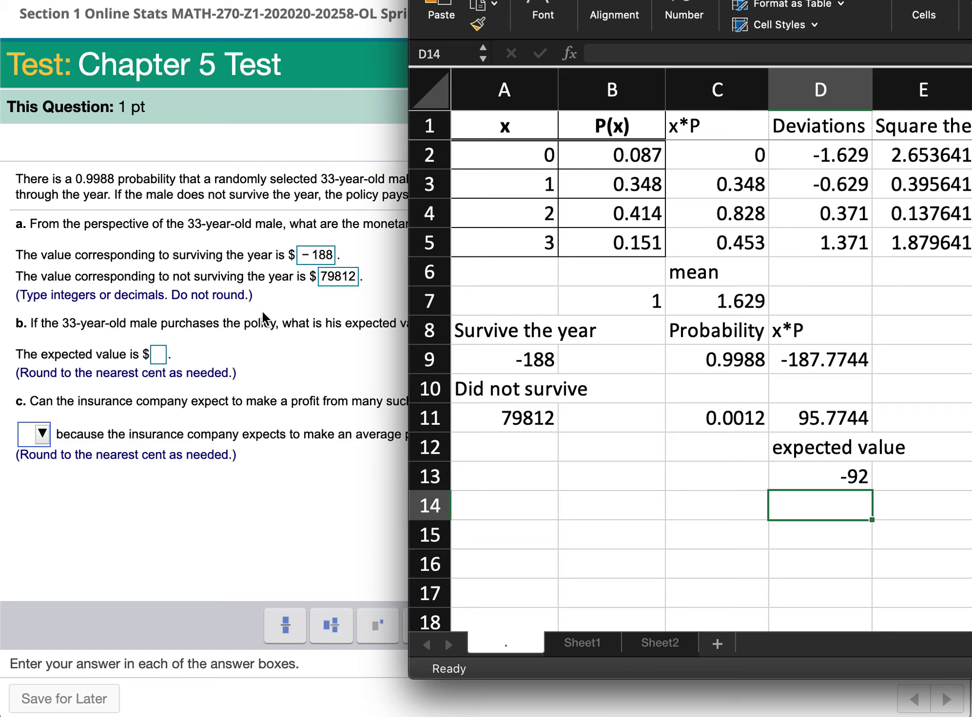
Return to the online test and enter -92.00 as the expected value in part b, rechecking the Excel result
left_click(156, 354)
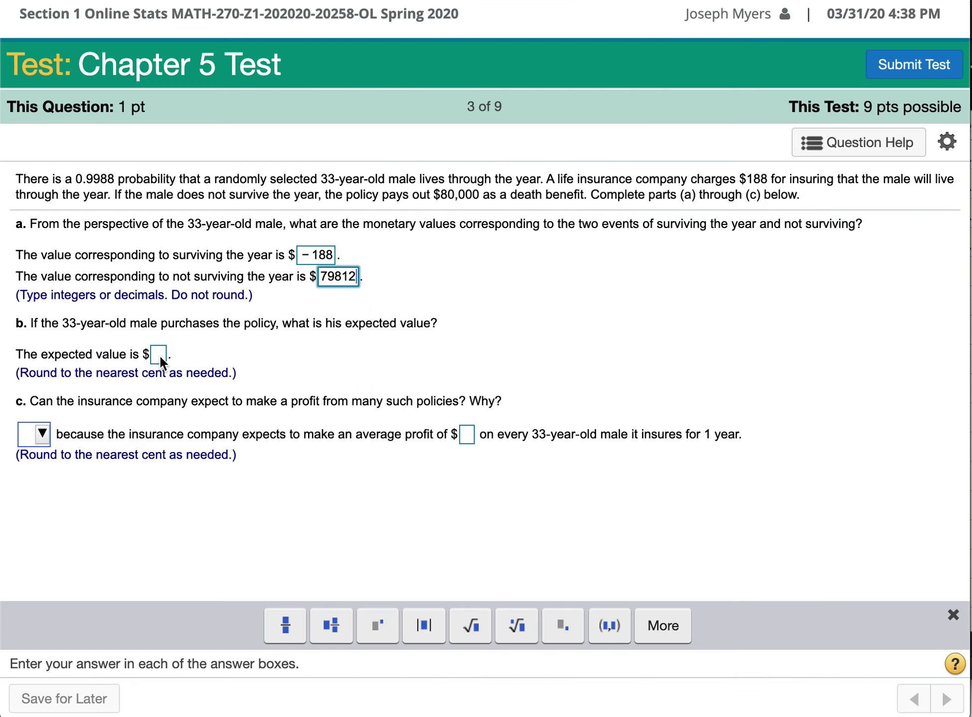
type("-92")
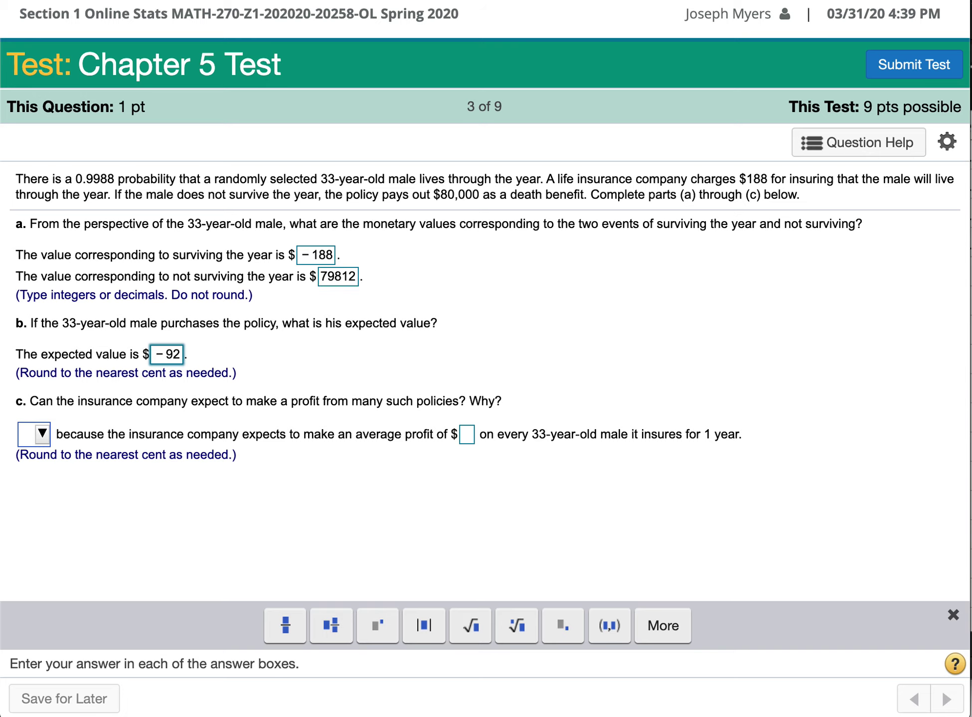
key("super+Tab")
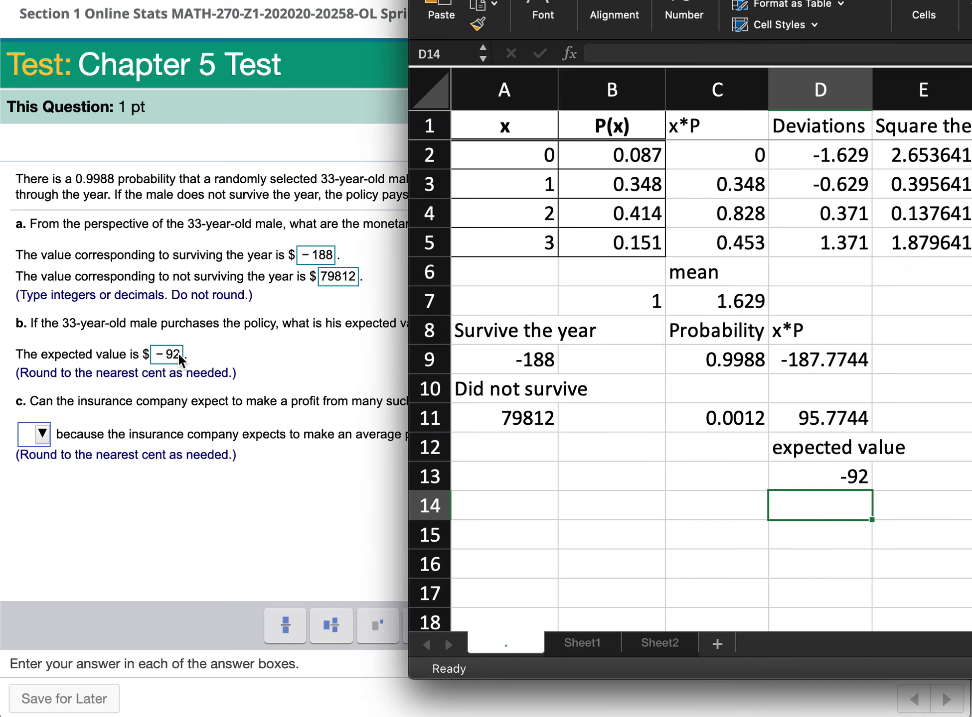
key("super+Tab")
type(".00")
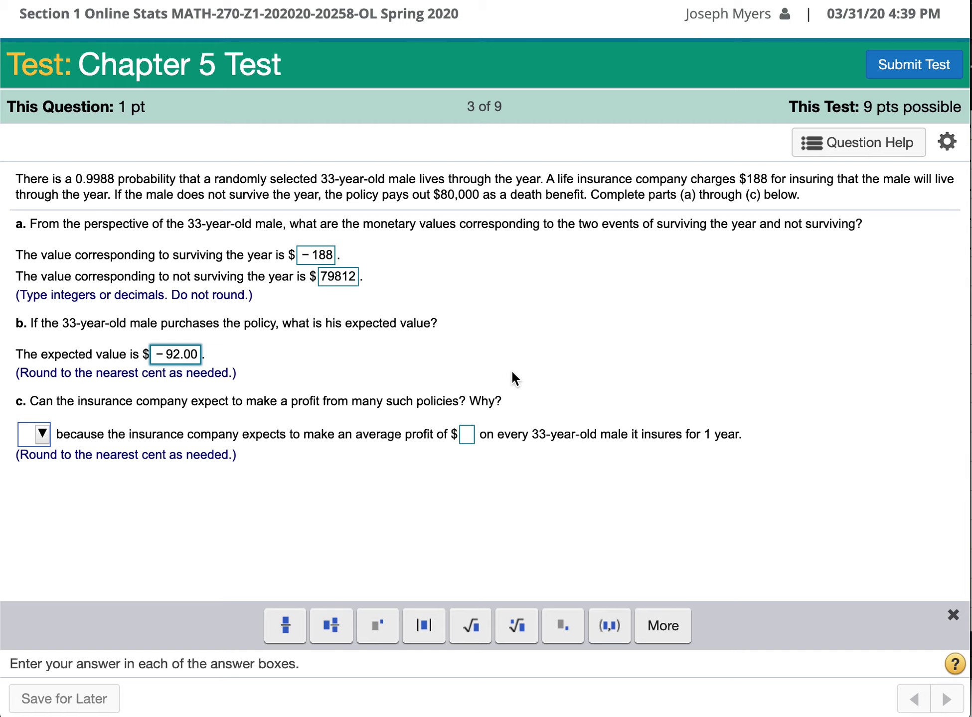
Open the Yes/No choices in part c for whether the insurance company can expect a profit
left_click(40, 438)
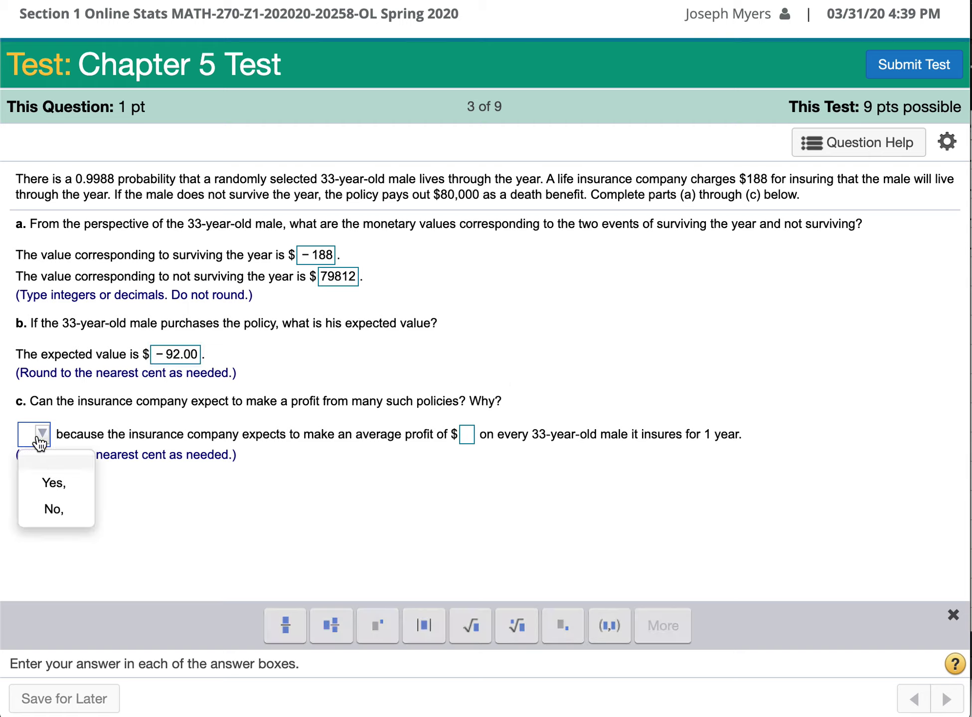
Complete part c with "Yes," and an average profit of $92.00, and go to question 4
left_click(65, 496)
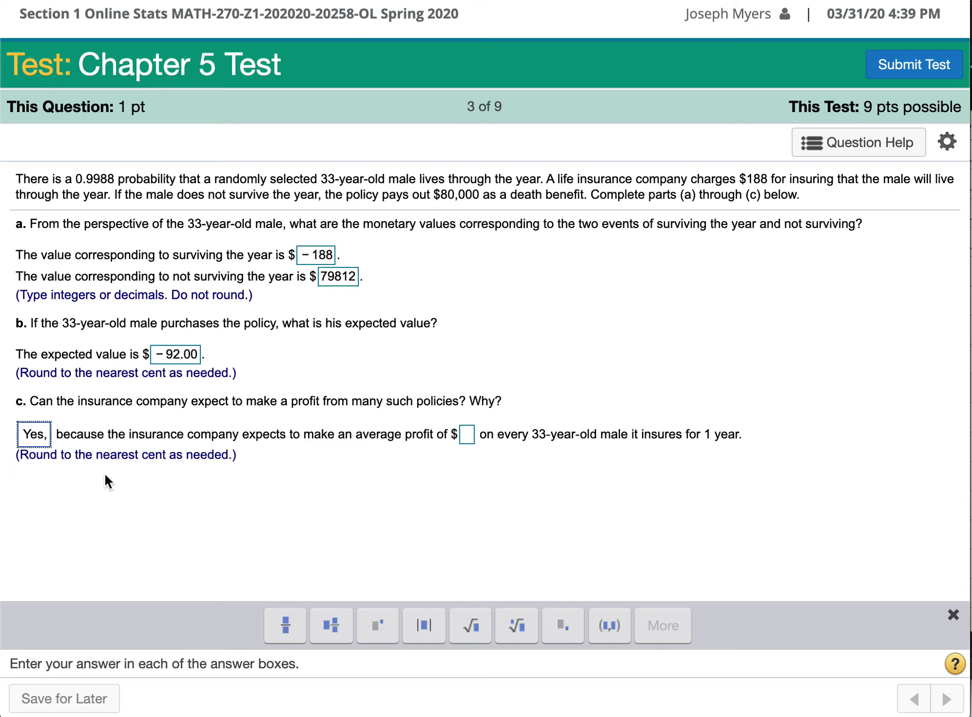
left_click(468, 435)
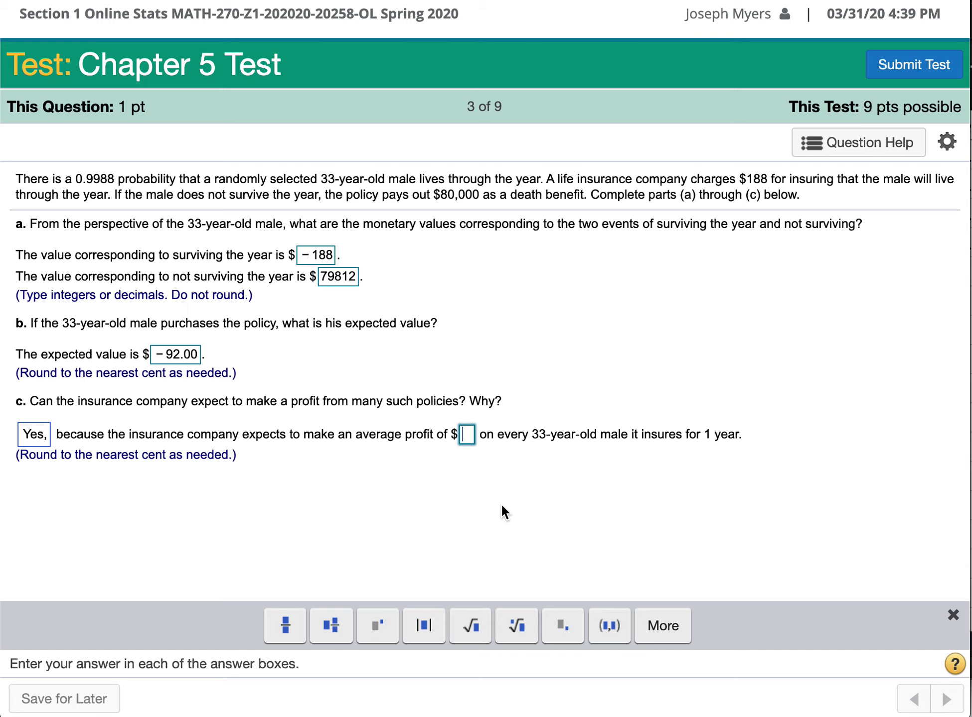
type("92.00")
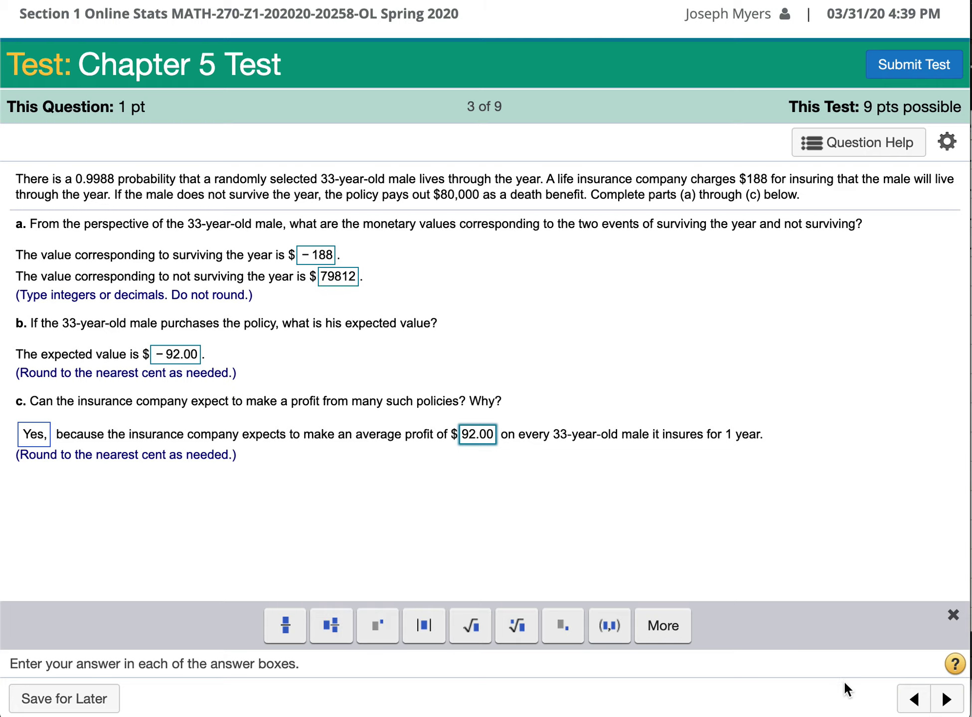
left_click(946, 700)
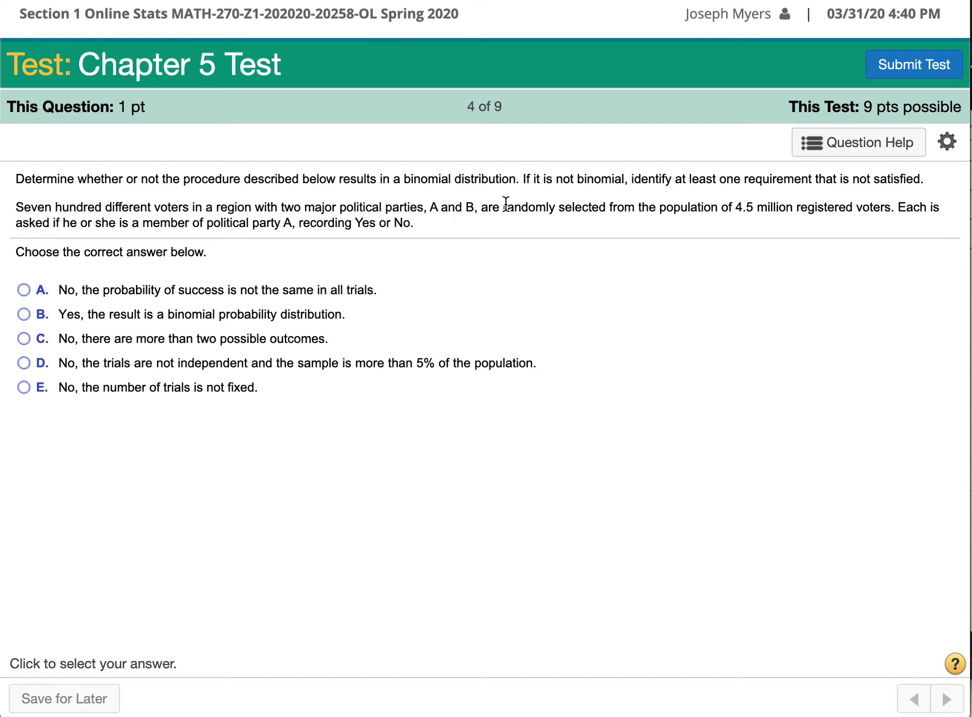
Answer the voter question with option B, "Yes, the result is a binomial probability distribution," and go to question 5
left_click_drag(597, 206, 491, 207)
left_click(533, 203)
left_click(24, 315)
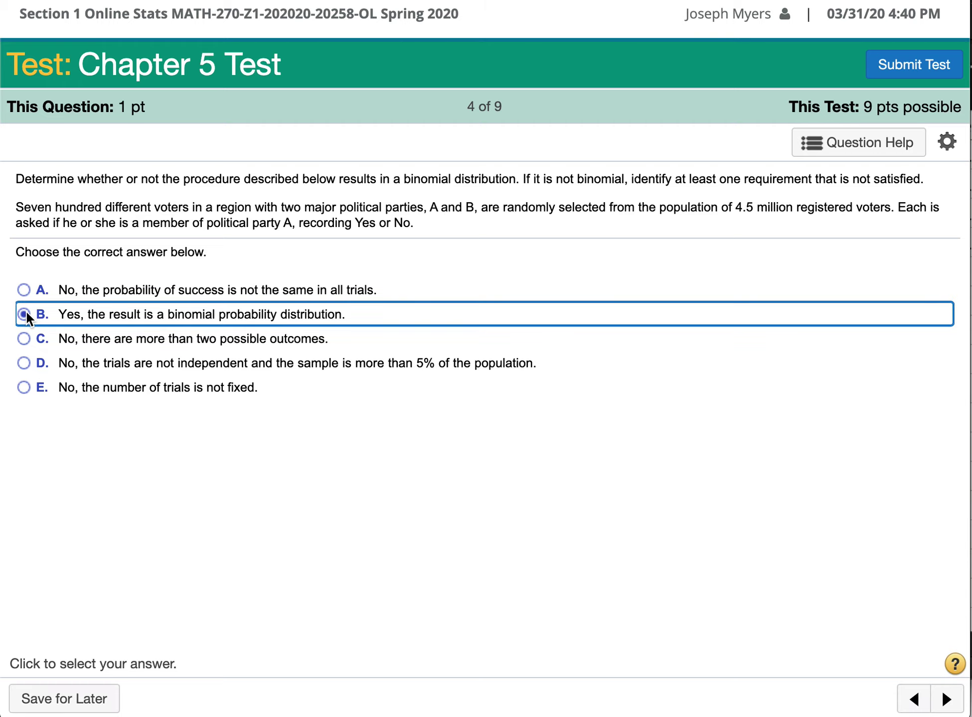
left_click(945, 700)
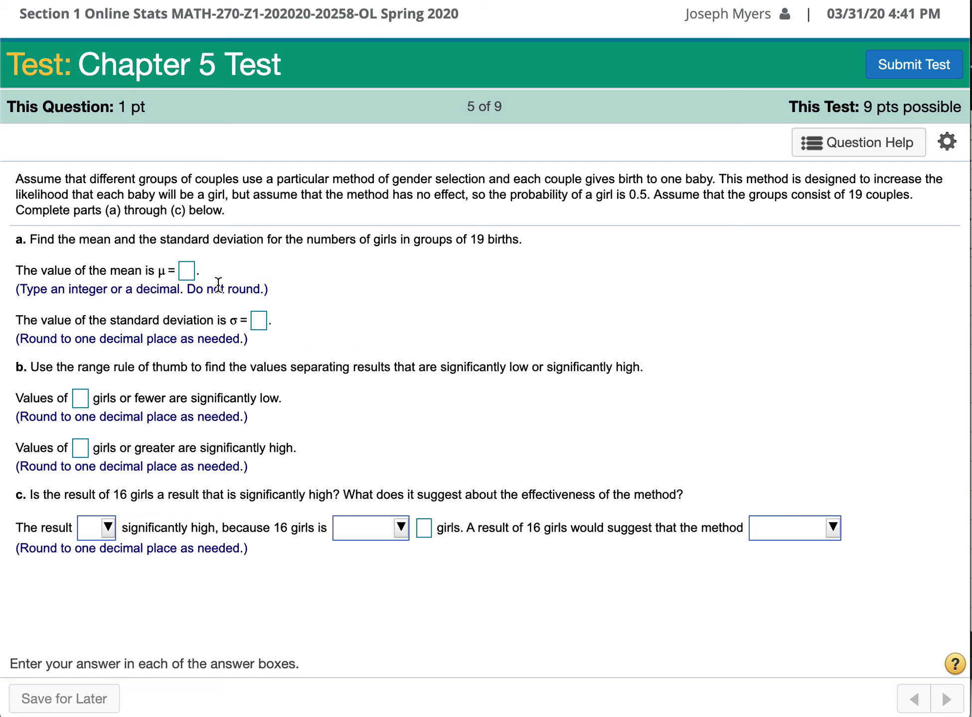
Write the working n*p=19*0.5 in the mean's answer box, and replace it with 9.5
left_click(185, 270)
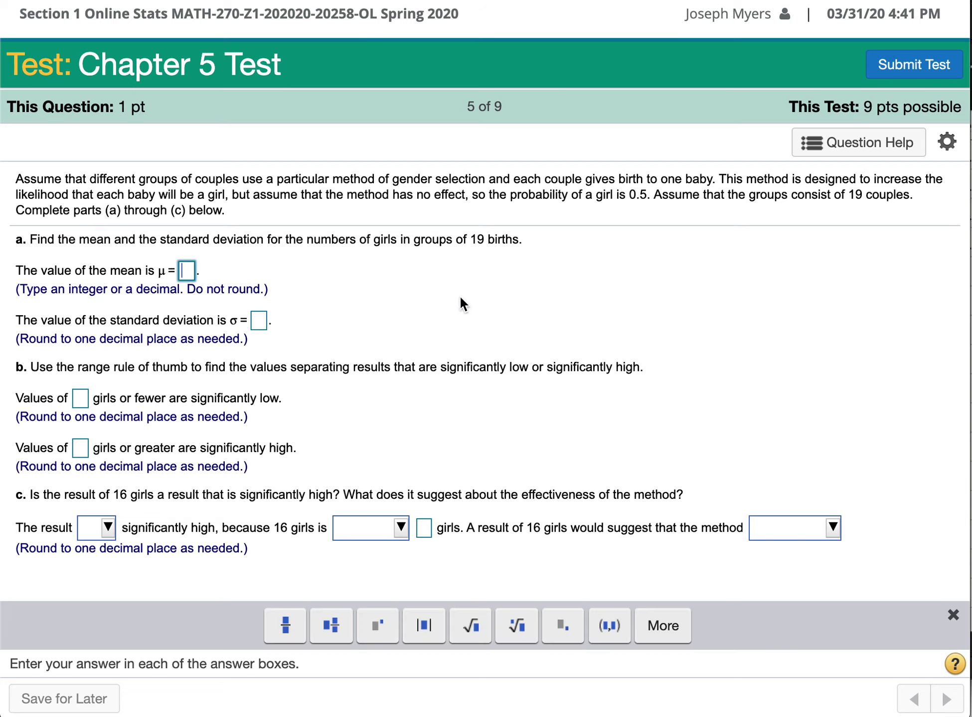
type("n*p")
type("=19*")
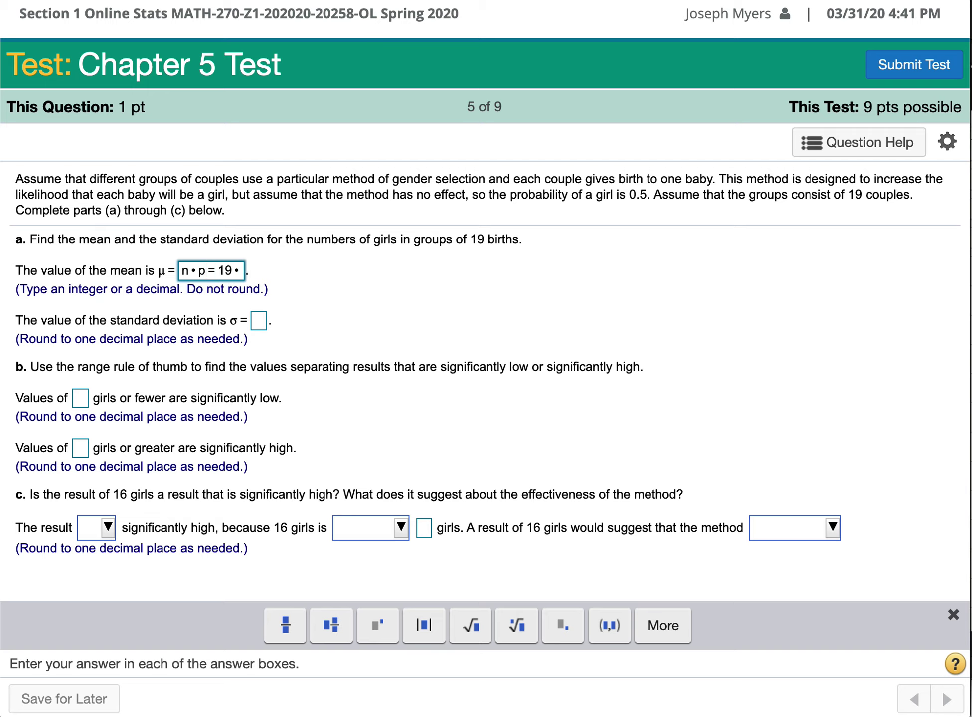
type("0.5")
key("BackSpace")
key("BackSpace")
key("BackSpace")
key("BackSpace")
key("BackSpace")
key("BackSpace")
key("BackSpace")
key("BackSpace")
key("BackSpace")
key("BackSpace")
type("9.5")
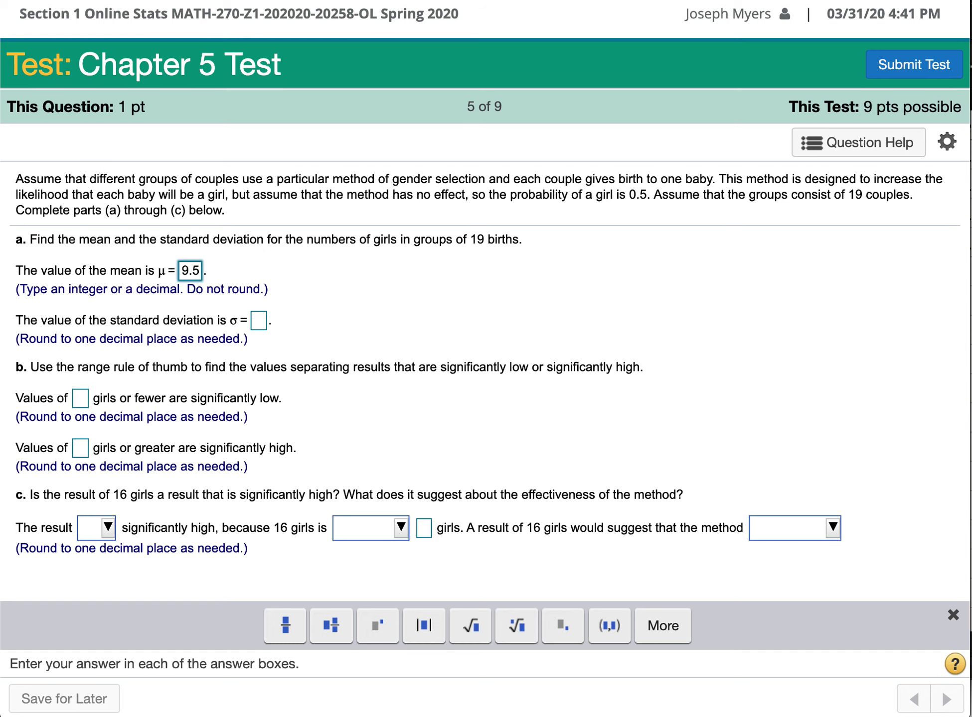
Switch to the Excel workbook and calculate the mean in cell A14 with the formula =19*0.5
key("super+Tab")
left_click(527, 493)
type("=")
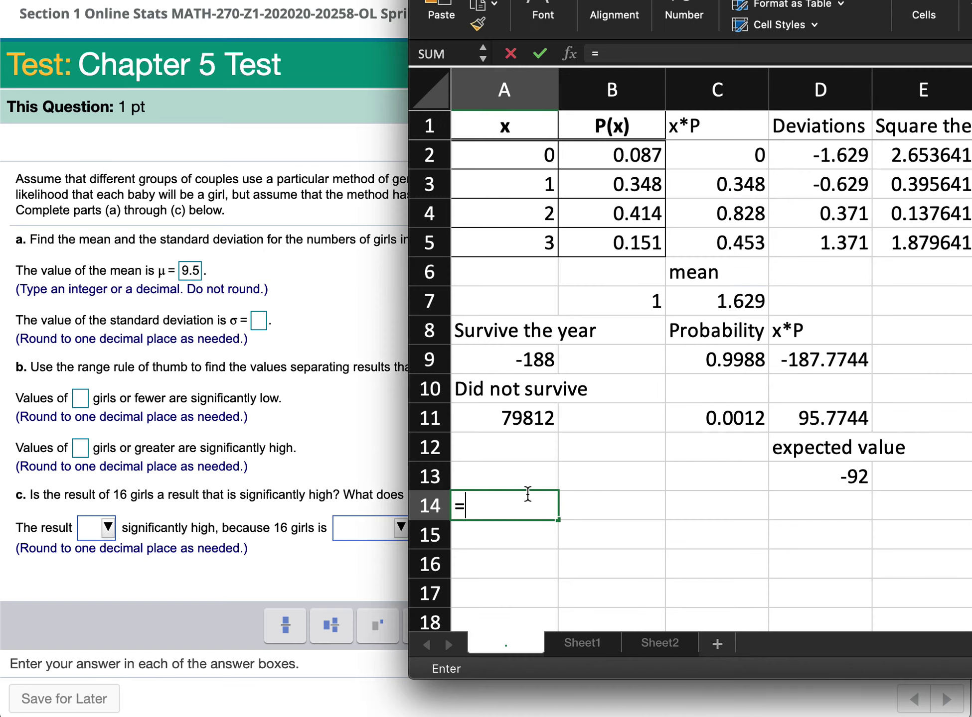
type("19*.5")
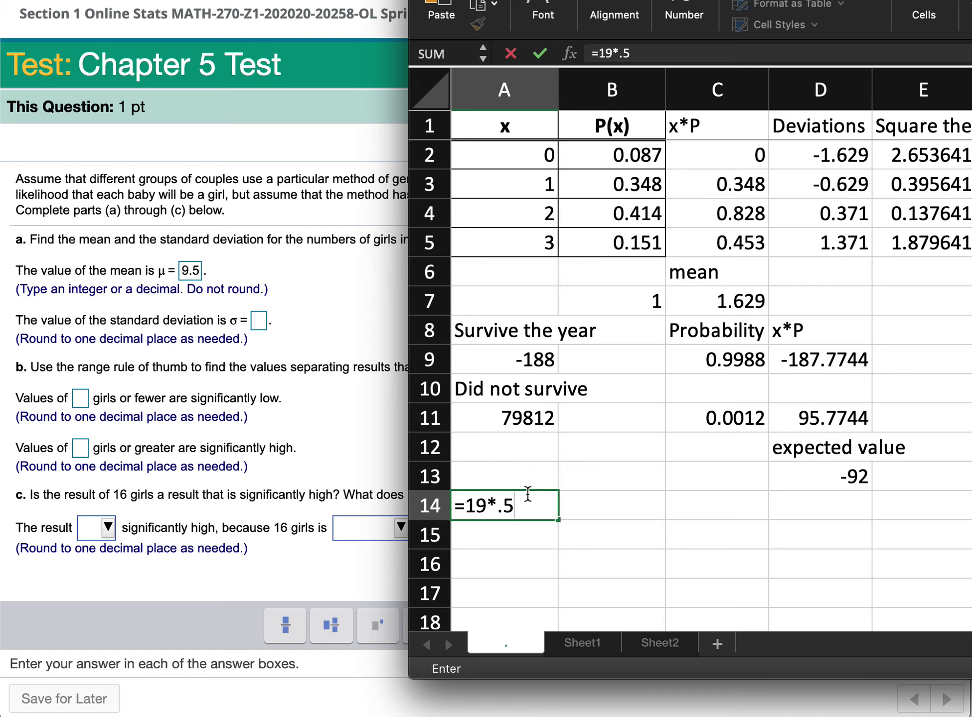
key("BackSpace")
key("BackSpace")
type("0.5")
key("Return")
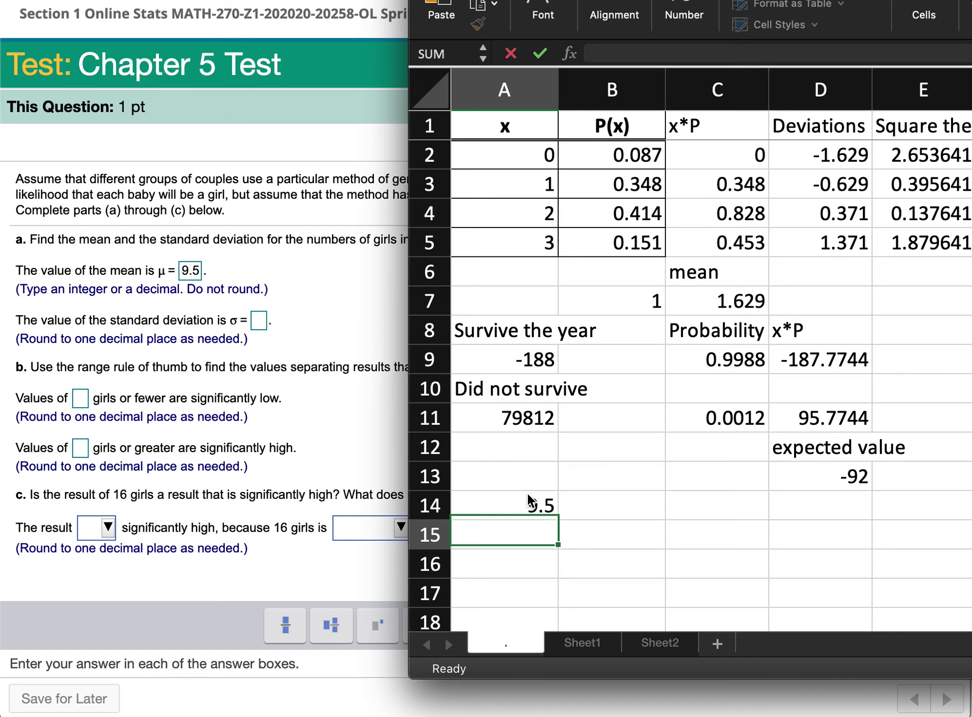
Label cell A15 of the workbook "standard deviation of binomial variable is sqrt(n*p*q)"
left_click(344, 190)
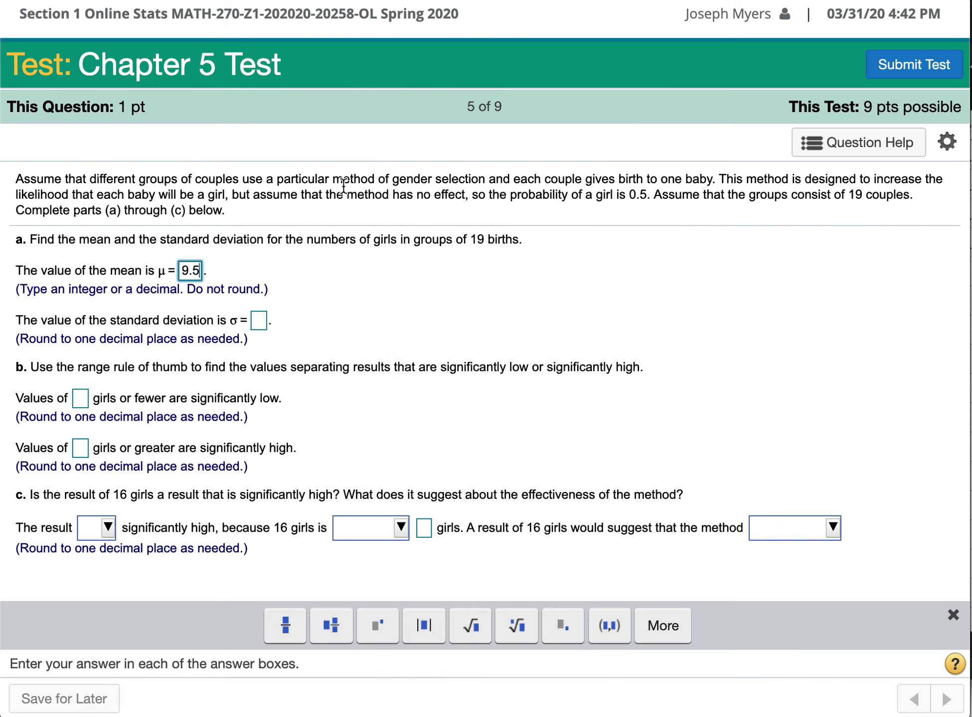
left_click(970, 391)
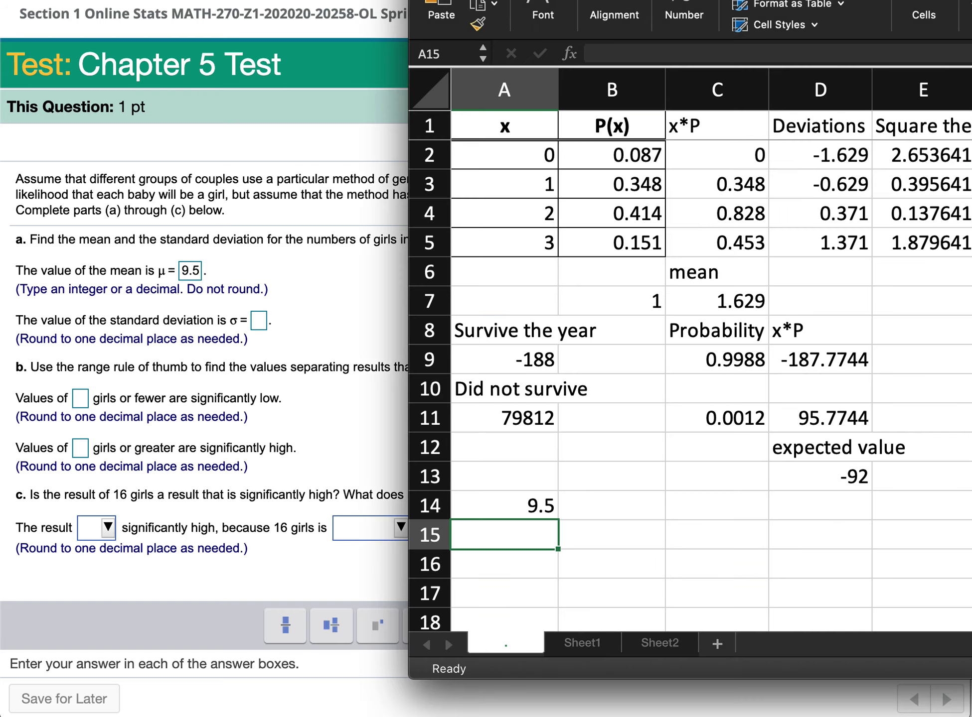
type("standard e")
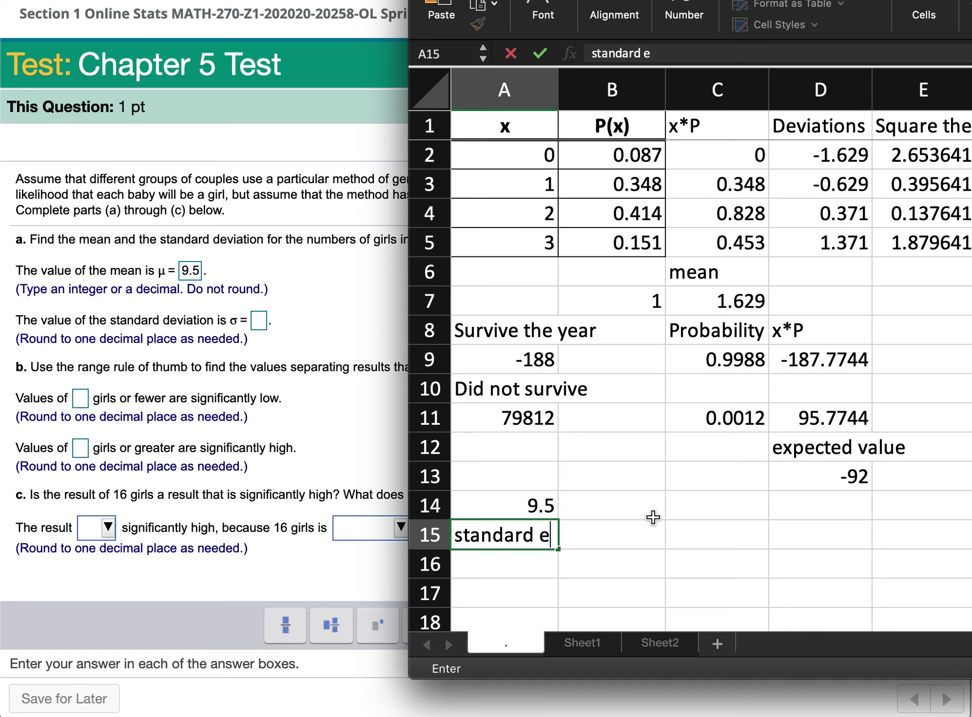
key("BackSpace")
type("deviation o")
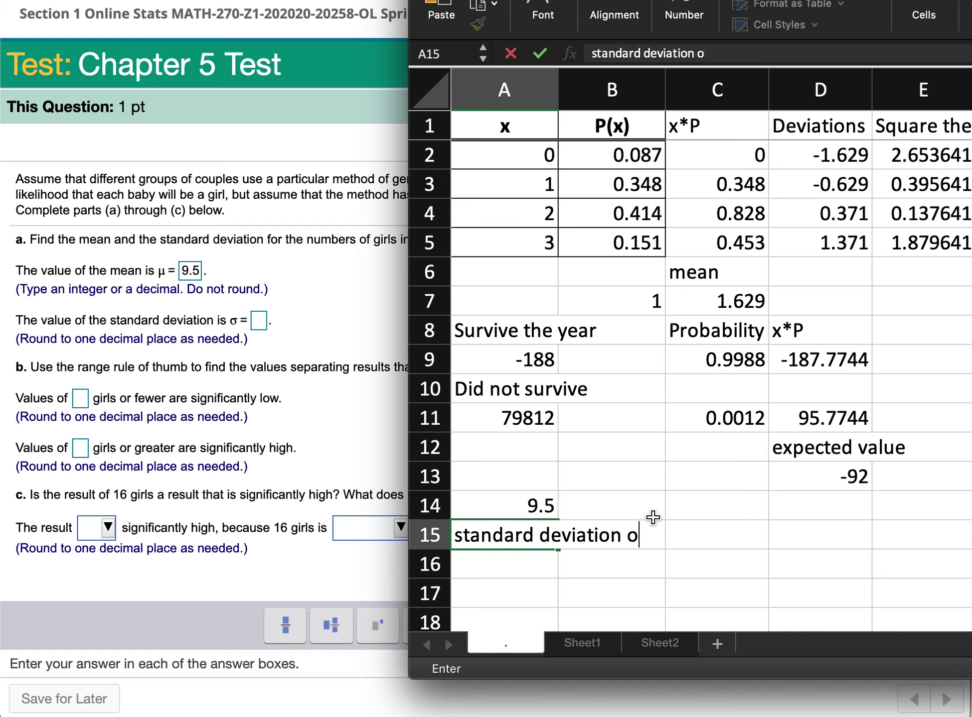
type("f binomial variab")
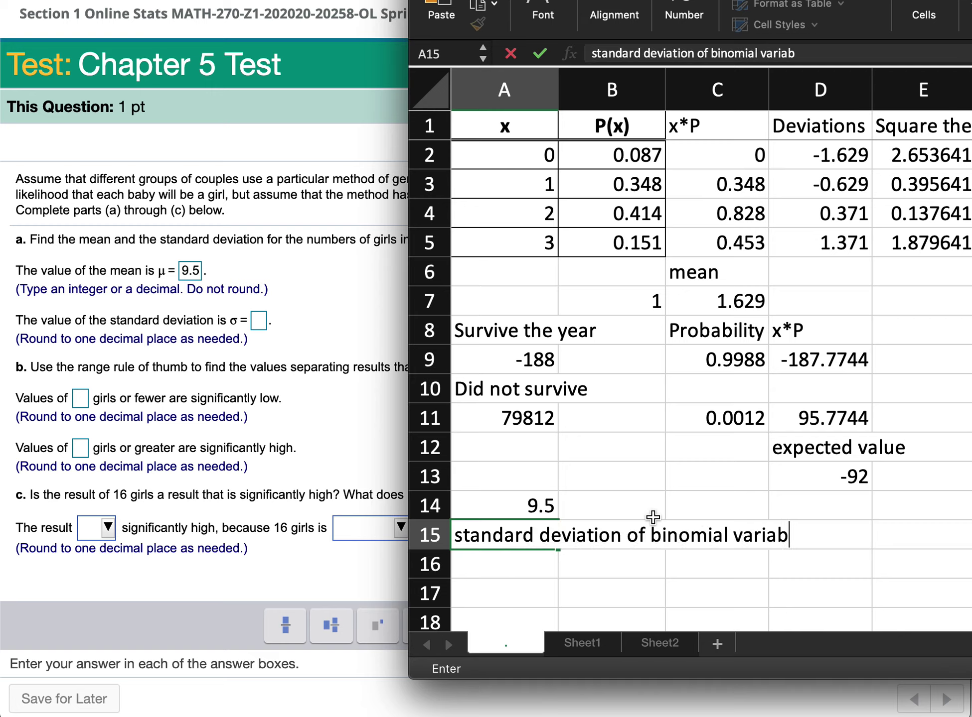
type("le is s")
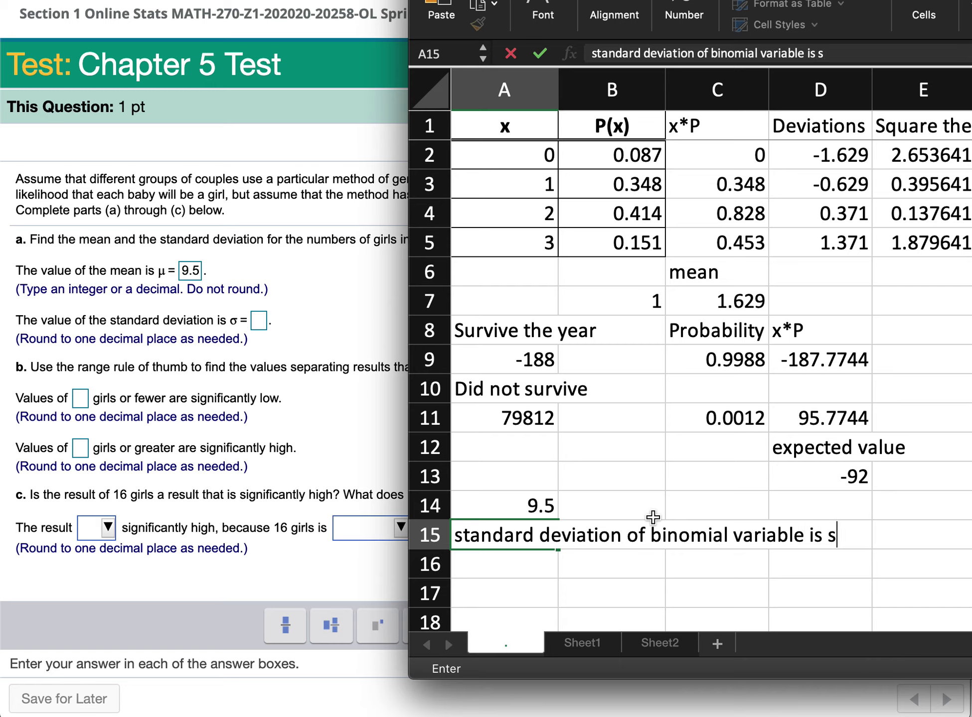
type("qrt(n*p*")
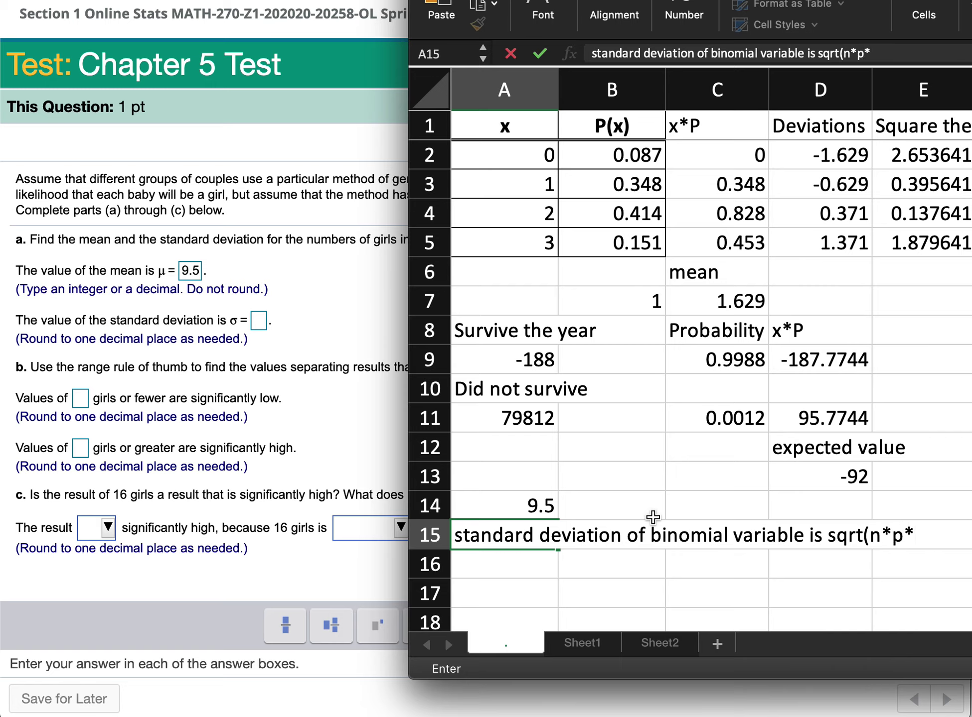
type("q)")
key("Return")
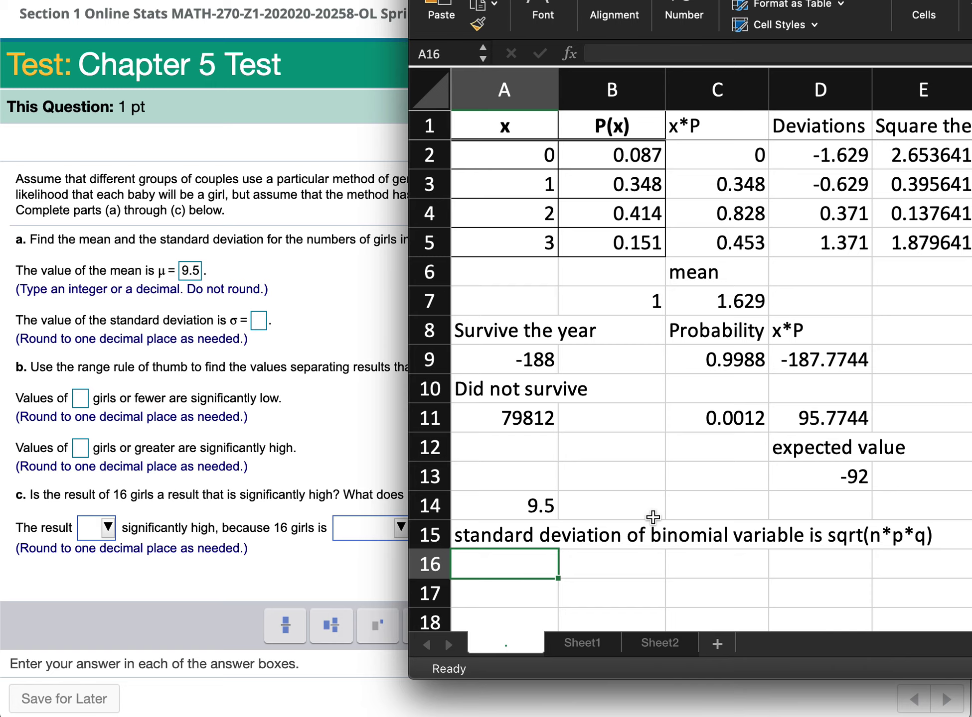
Calculate the standard deviation in cell A16 with the formula =sqrt(19*0.5*0.5)
type("=sqrt(19*")
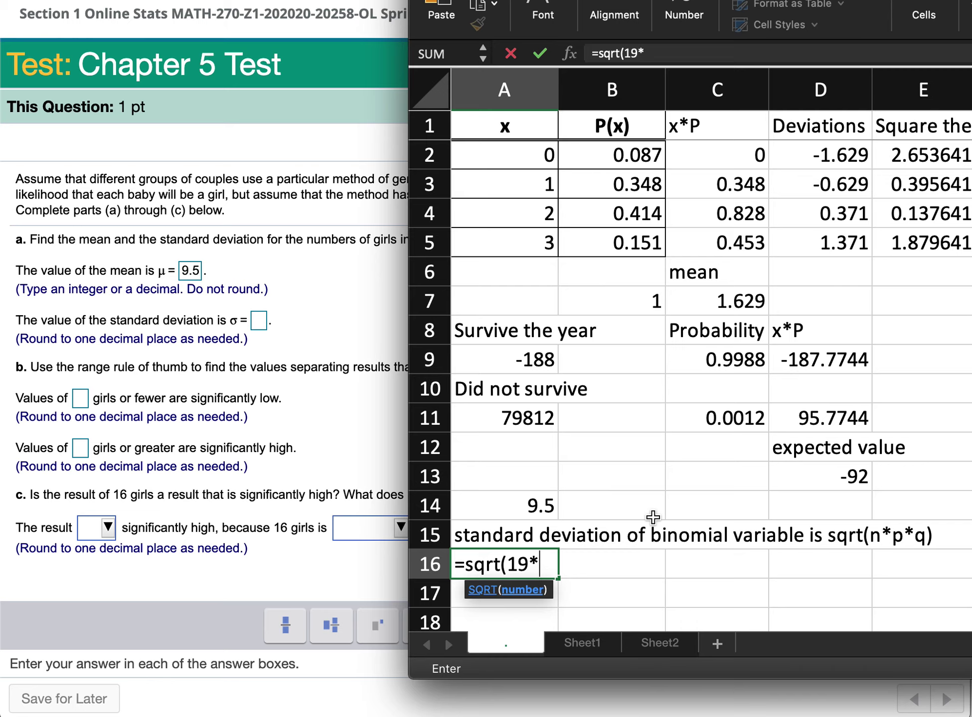
type("0.5*")
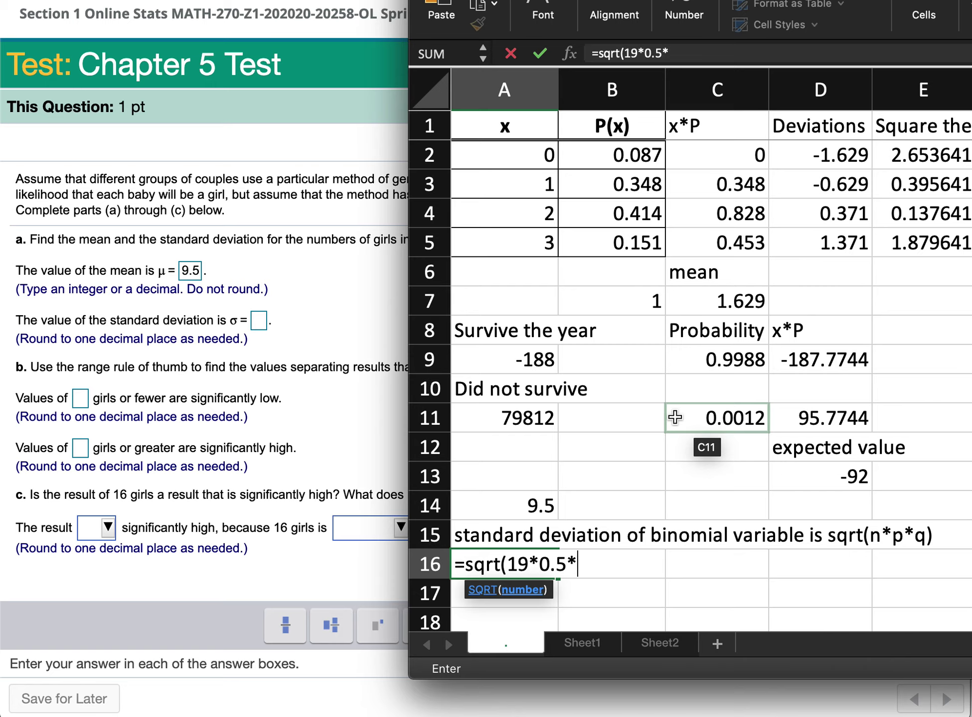
type("0.5)")
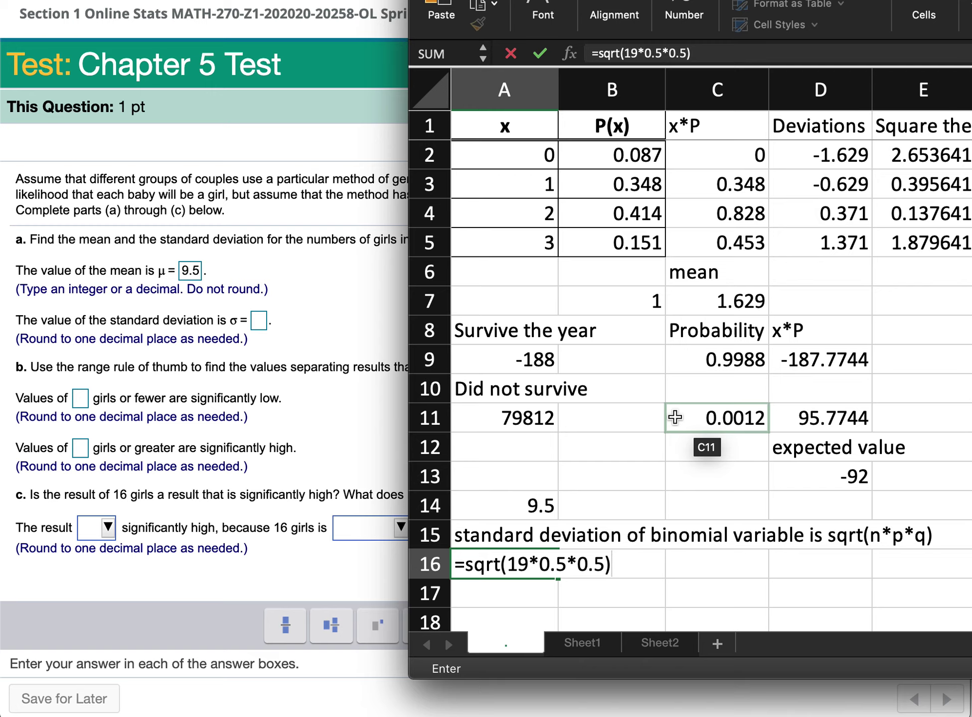
key("Return")
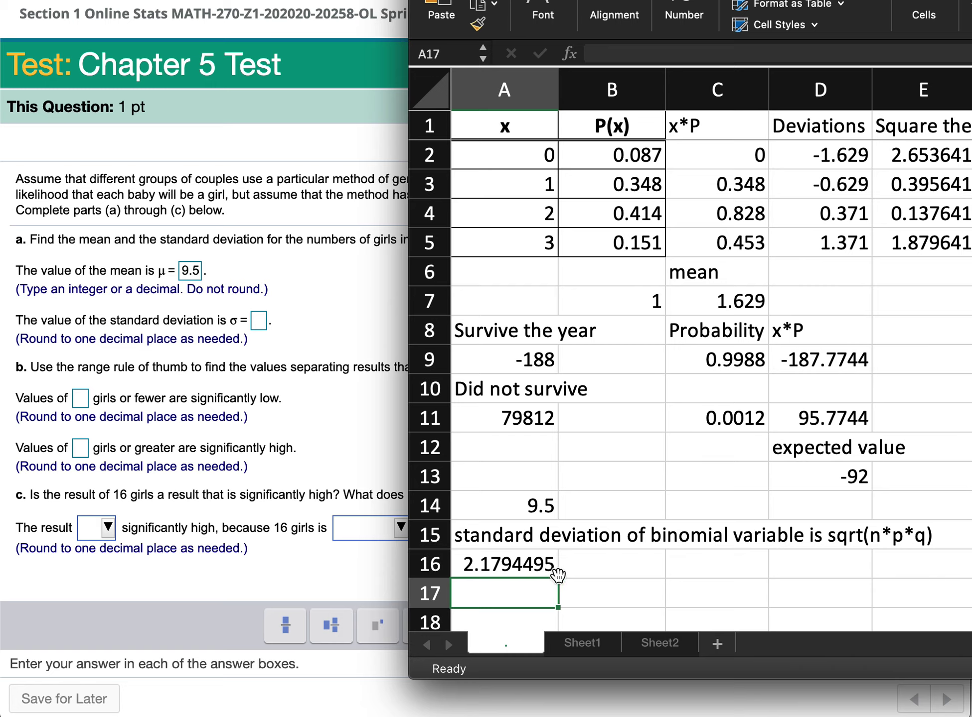
Return to the test and enter 2.2 as the standard deviation in part a
left_click(259, 321)
type("2")
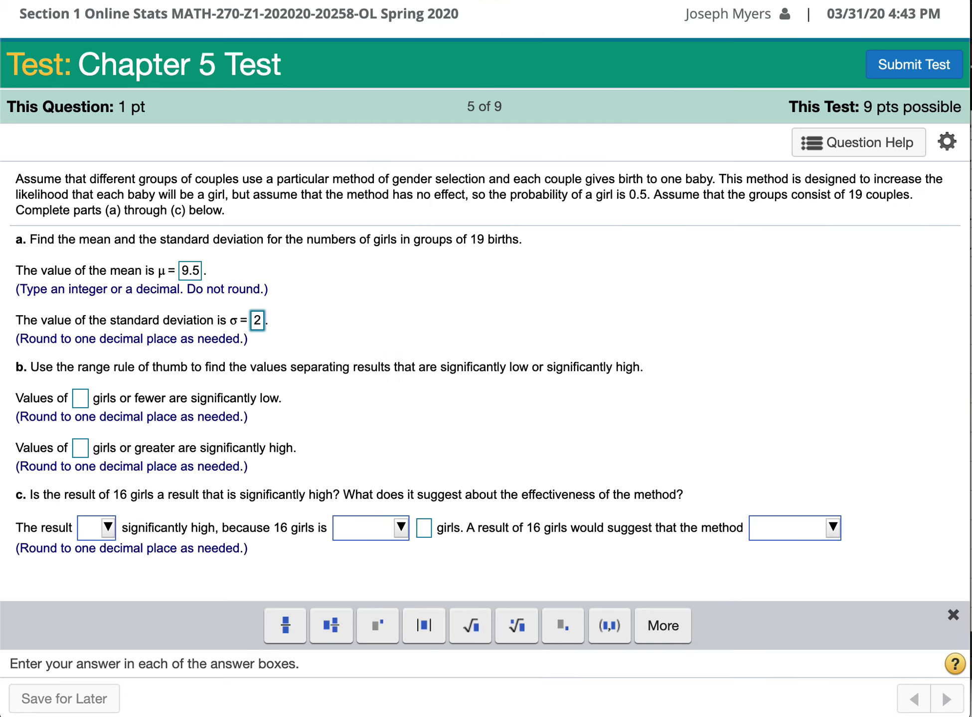
type(".2")
Switch back to the Excel workbook and label cell A13 "mean"
left_click(970, 506)
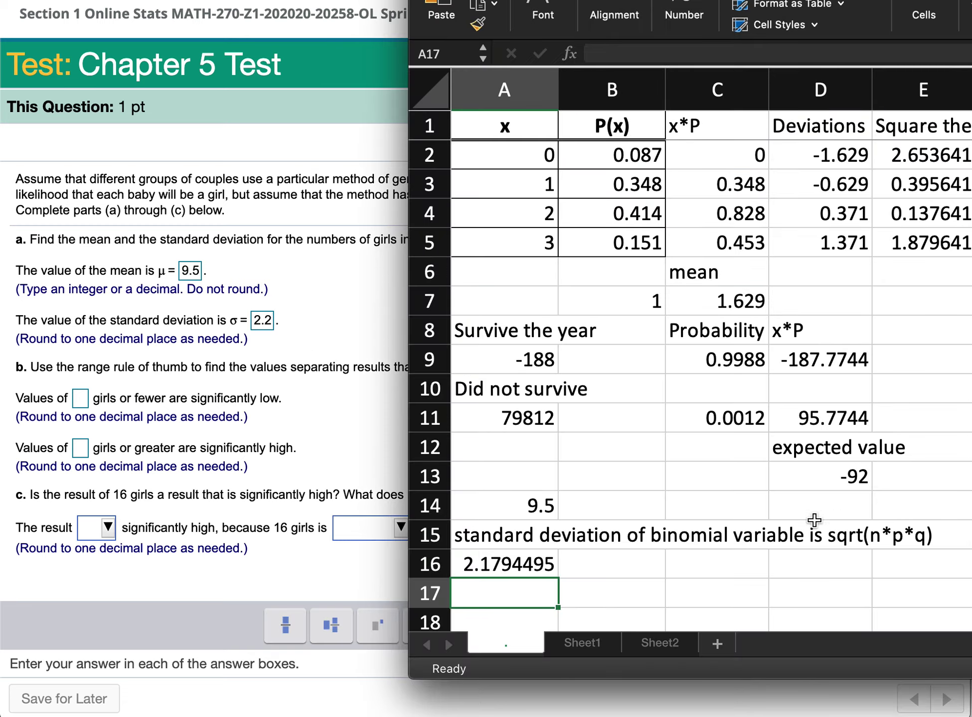
left_click(529, 475)
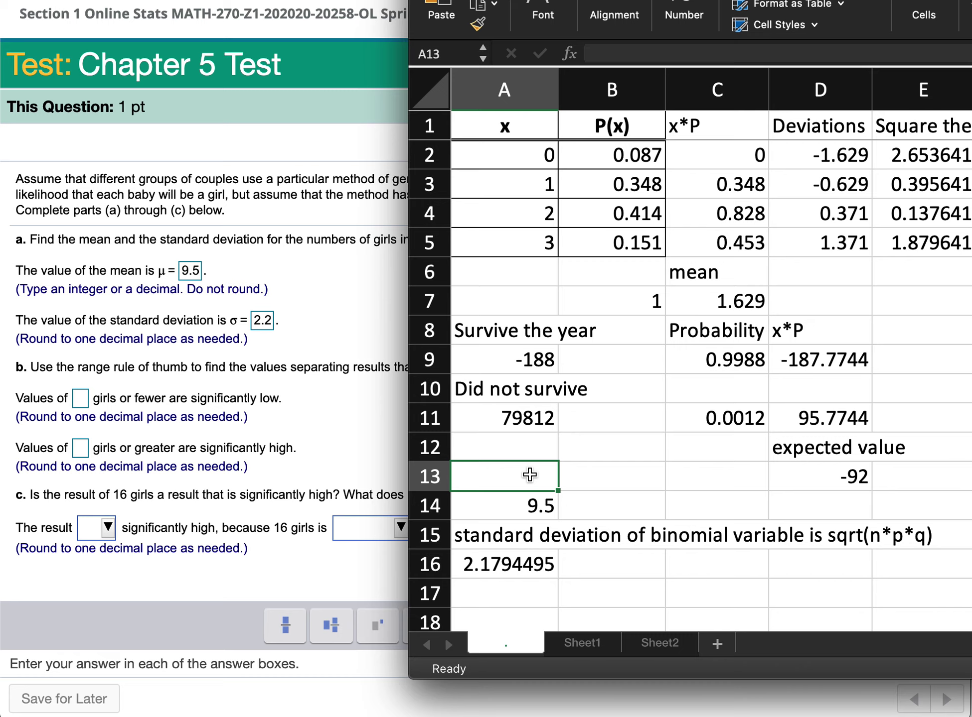
type("mean")
key("Return")
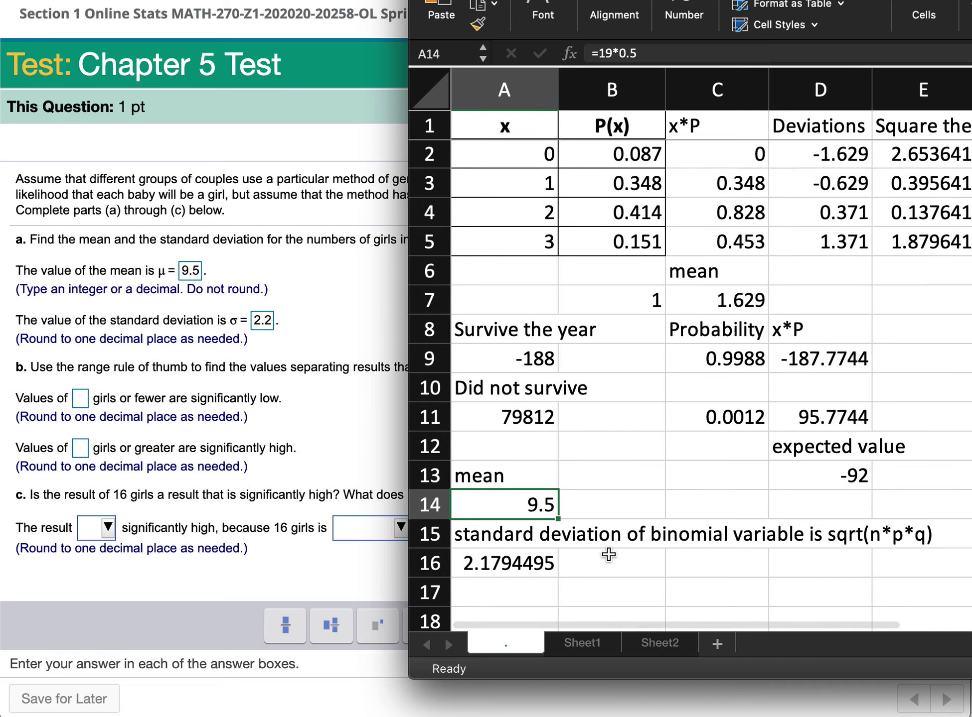
Label cell A17 "low end of the range = mean - 2*SD"
scroll(578, 568, "down", 1)
left_click(550, 590)
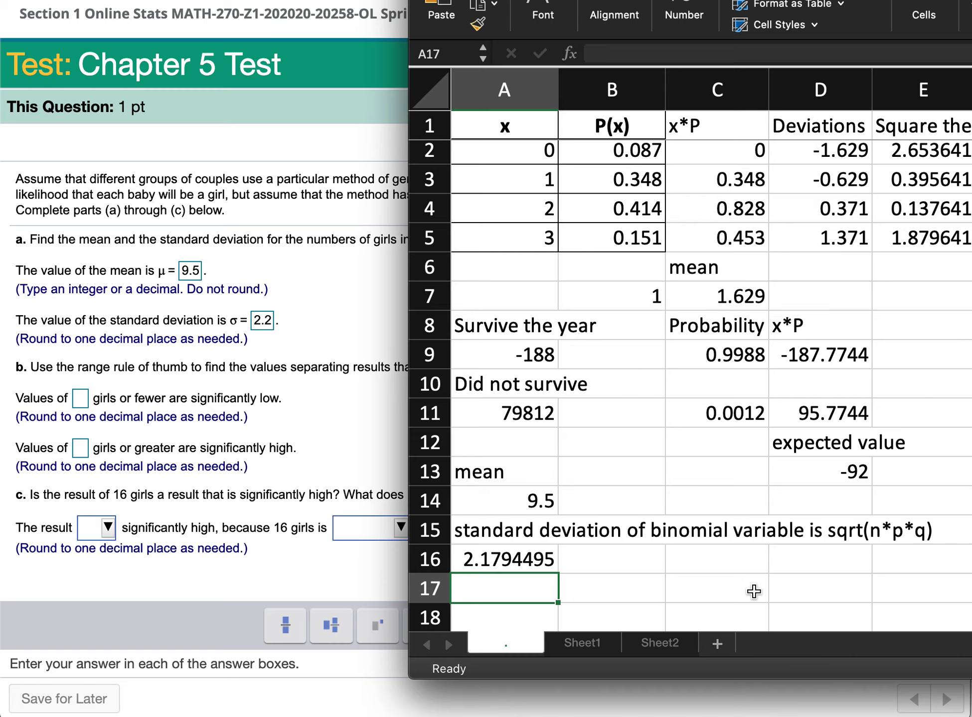
type("low end of the range = ")
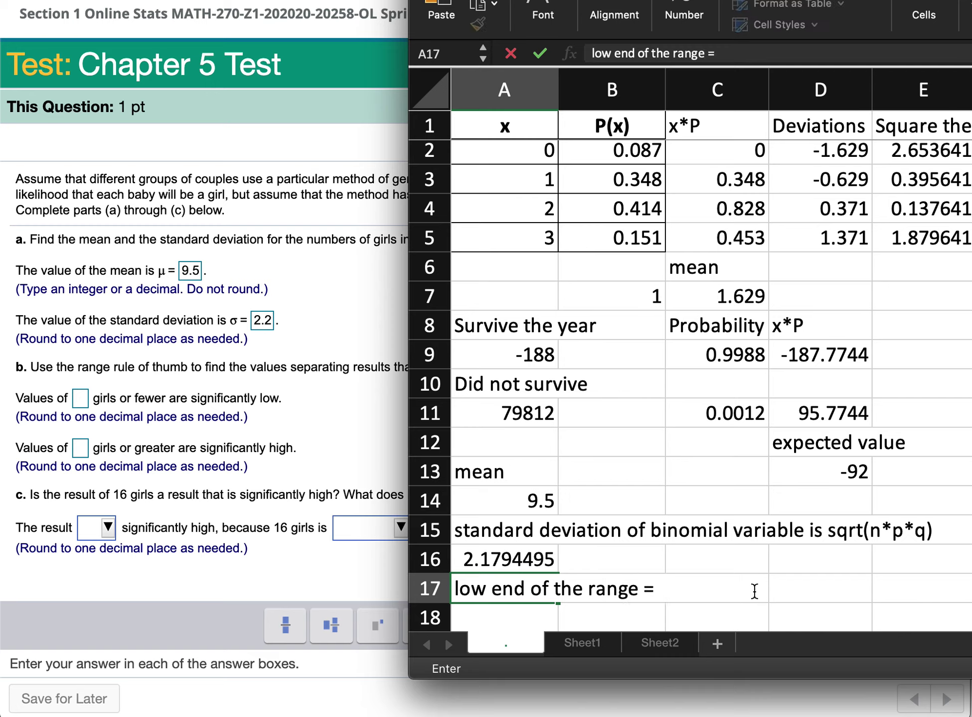
type("mean - 2*SD")
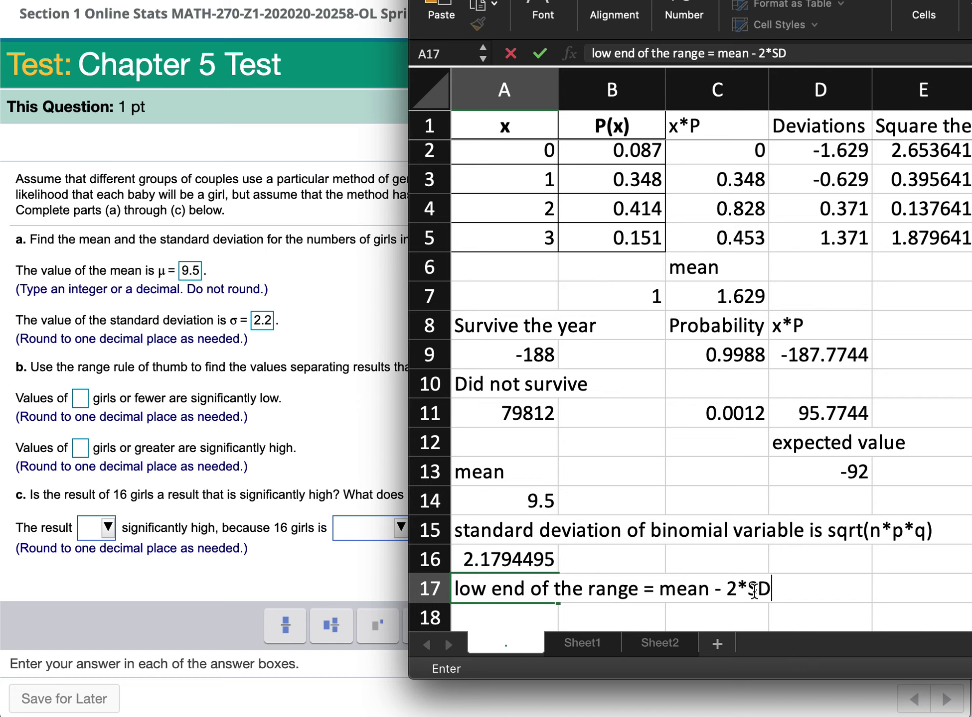
key("Return")
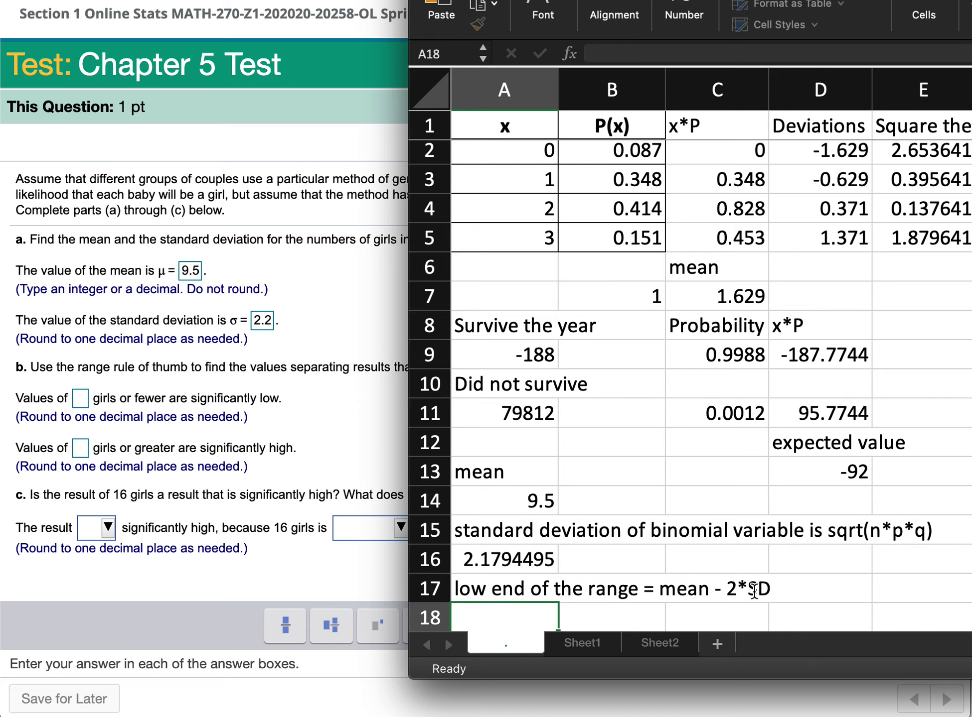
Calculate the low end of the range in cell A18 with the formula =9.5 - 2 * A16
scroll(731, 525, "down", 1)
type("=")
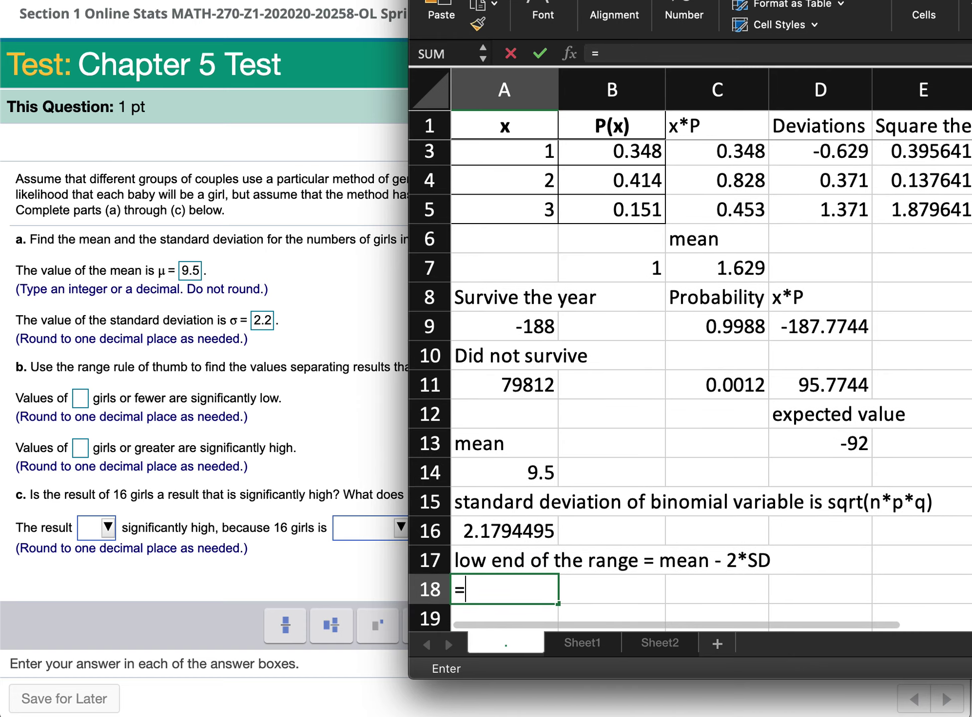
type("9.5 - 2 *")
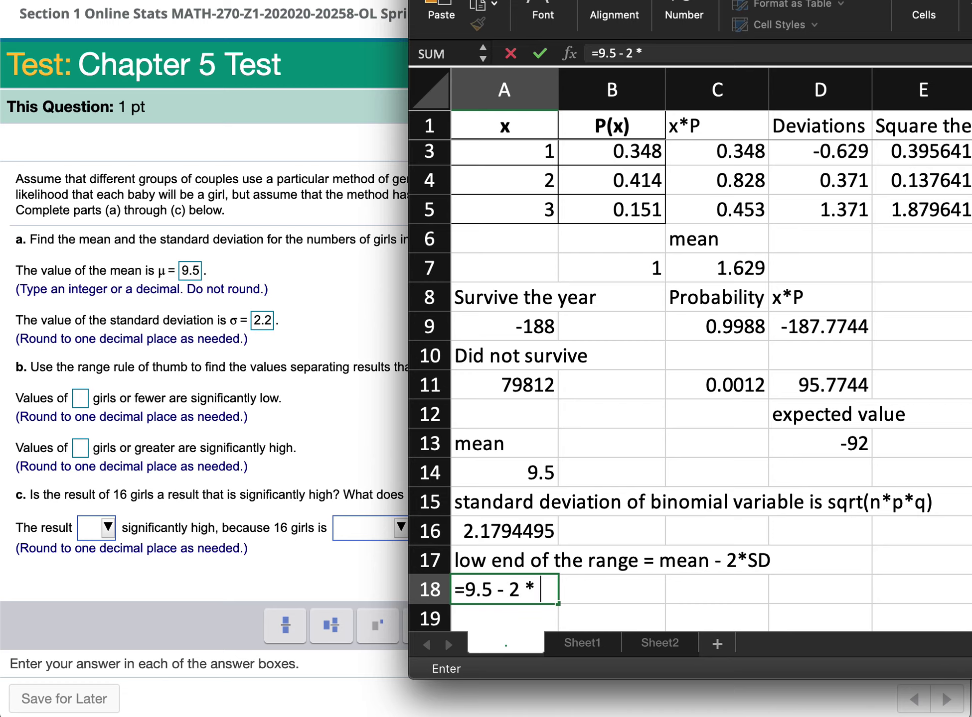
left_click(505, 530)
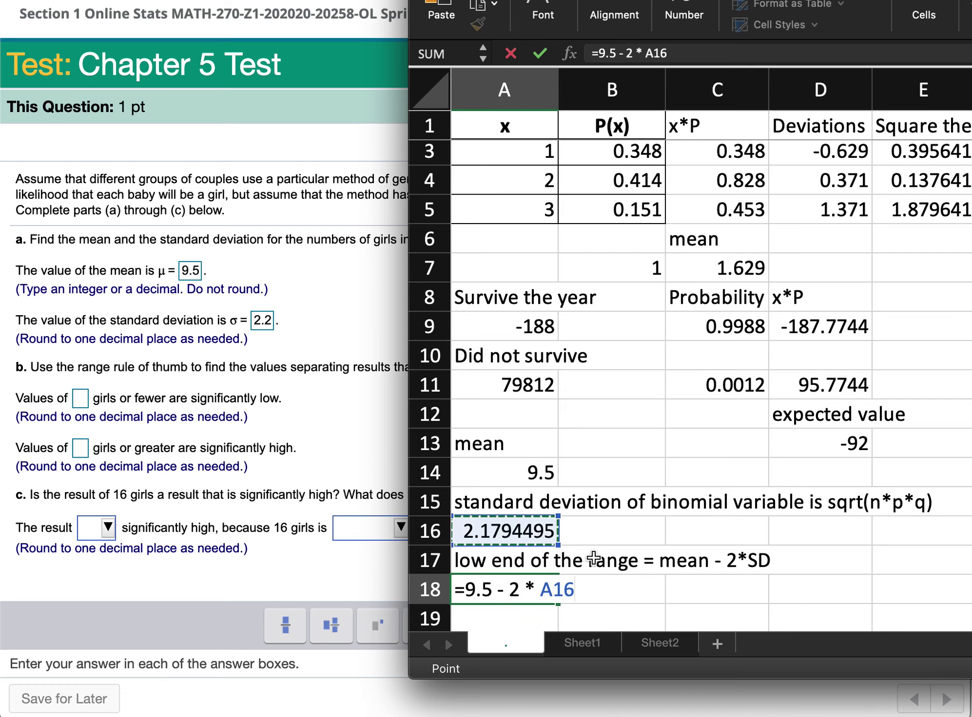
key("Return")
Label cell A19 "high end of the range = mean + 2*SD"
scroll(593, 563, "down", 1)
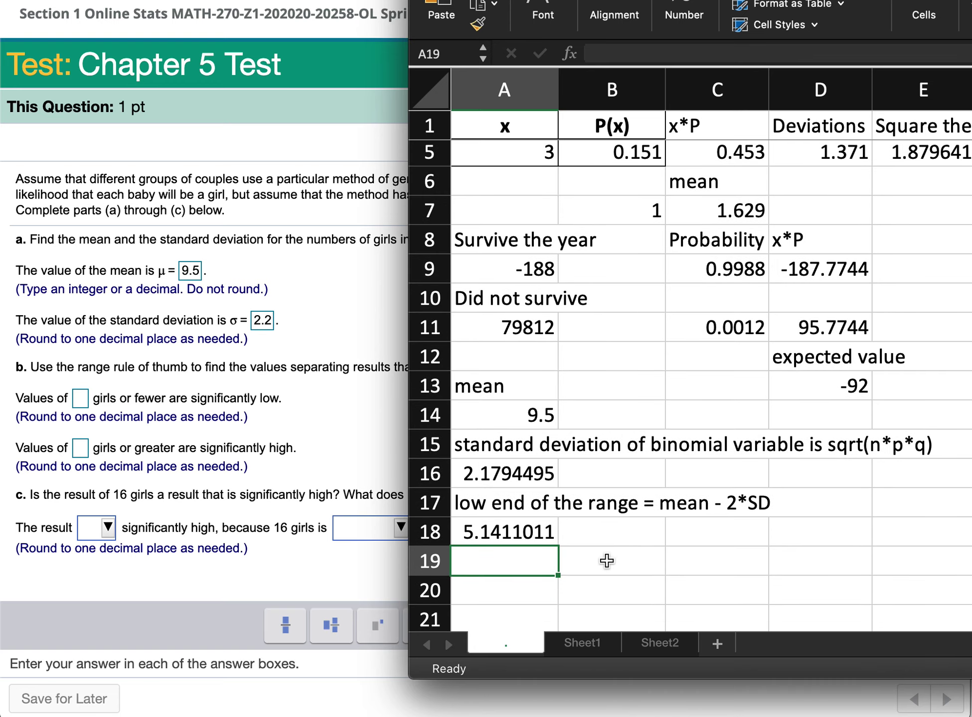
scroll(606, 561, "down", 1)
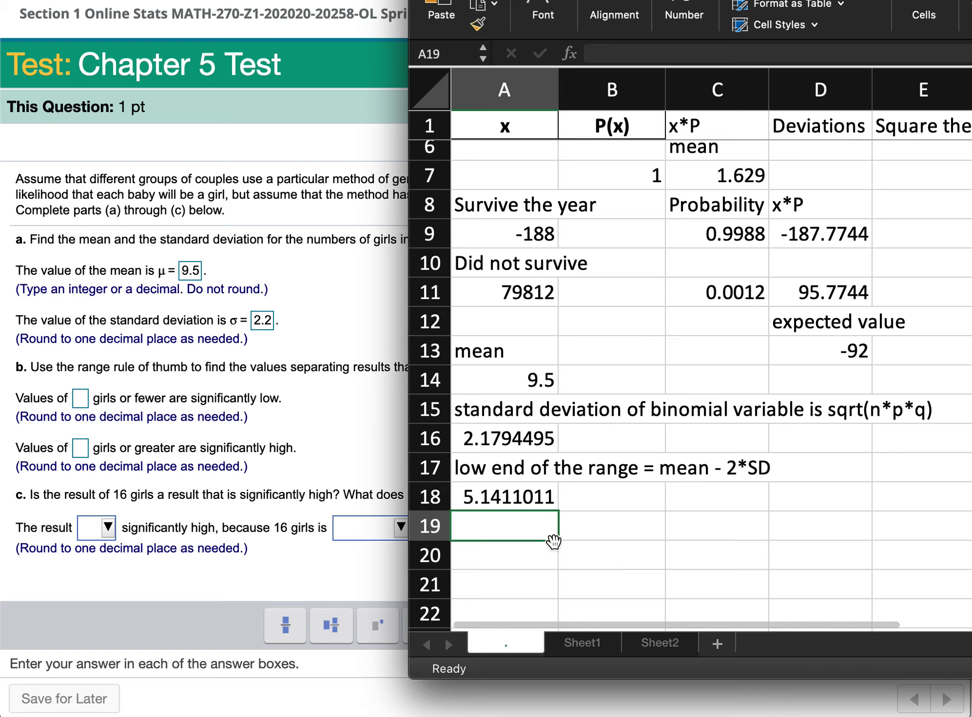
left_click(527, 555)
left_click(528, 526)
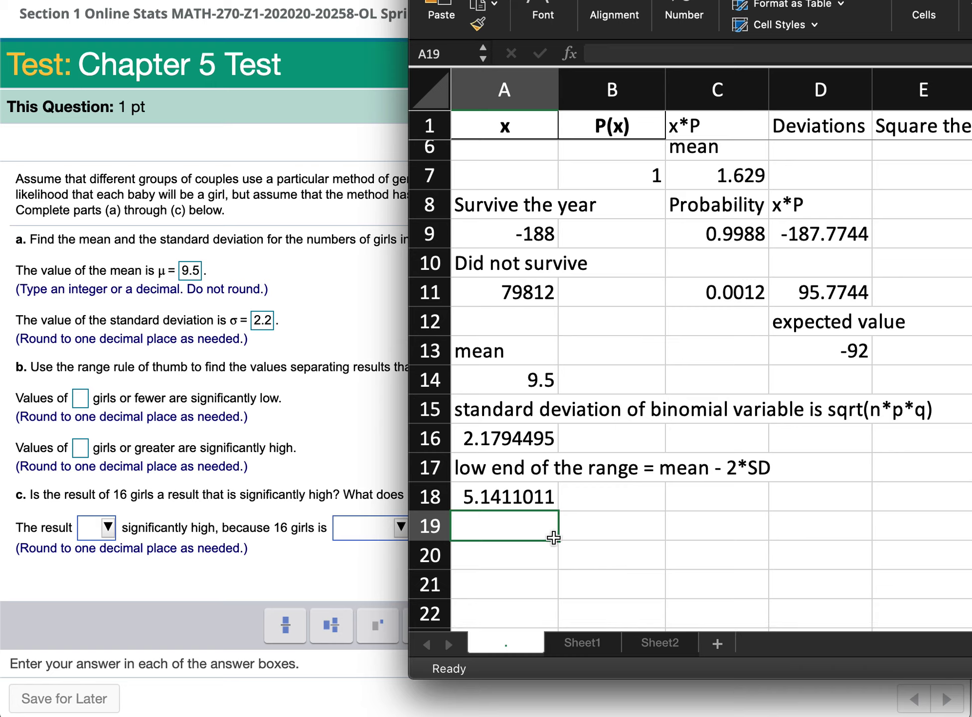
type("high end of the")
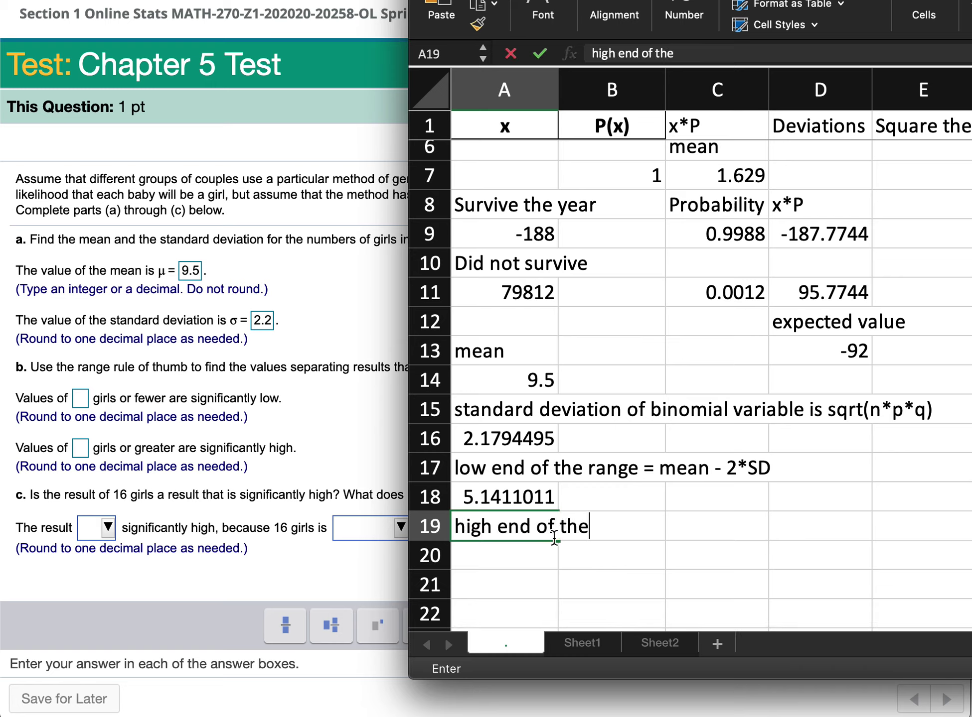
type(" range = ")
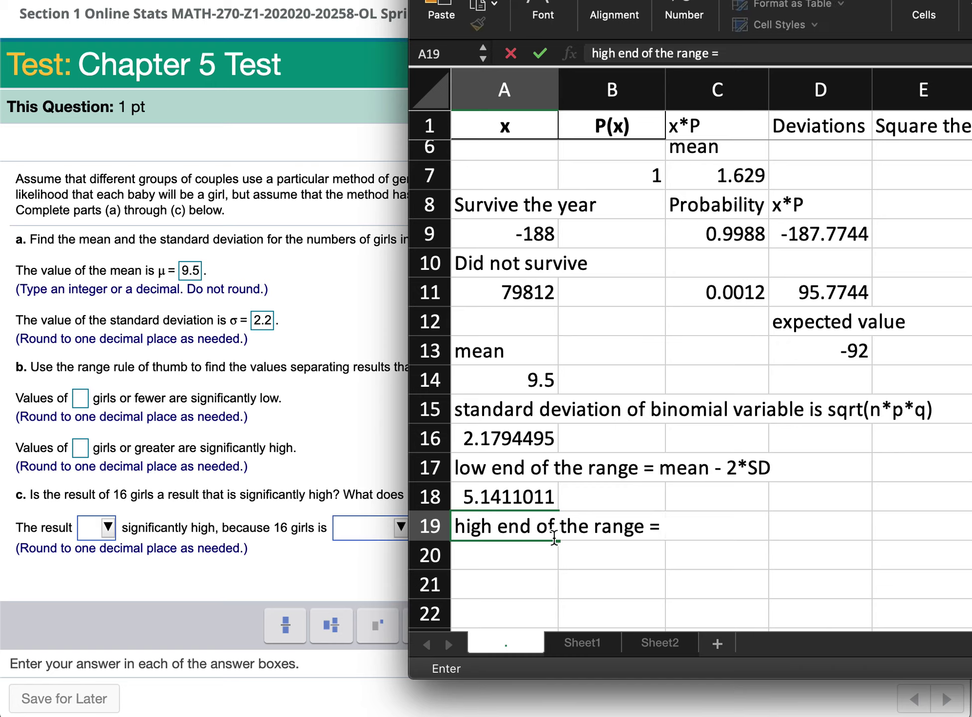
type("mean + 2")
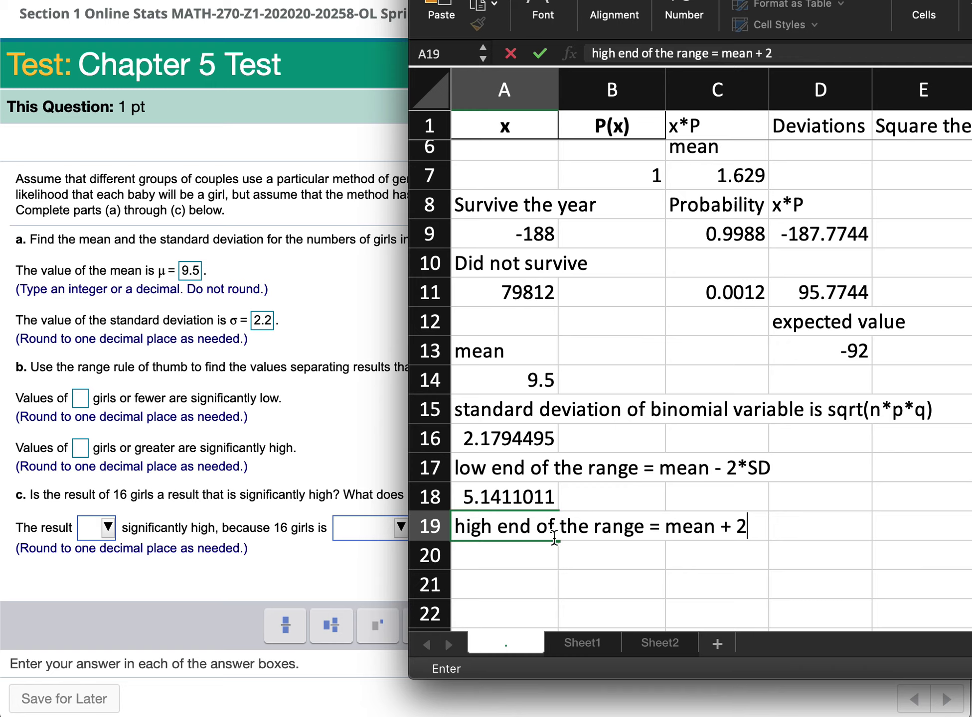
type("*SD")
key("Return")
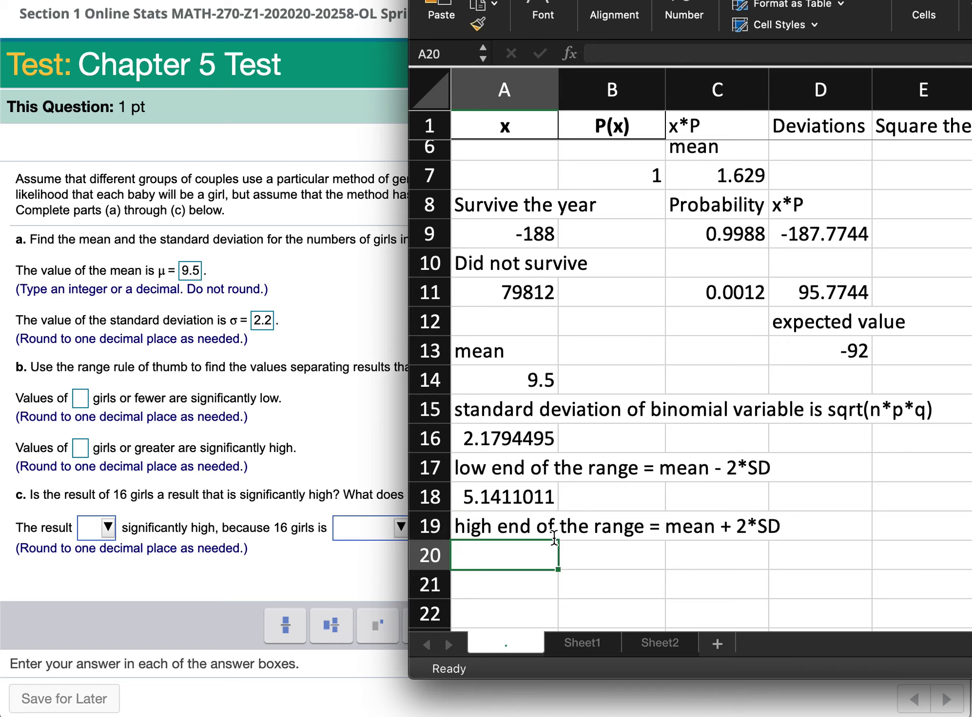
Calculate the high end of the range in cell A20 with the formula =A14+2*A16
type("=")
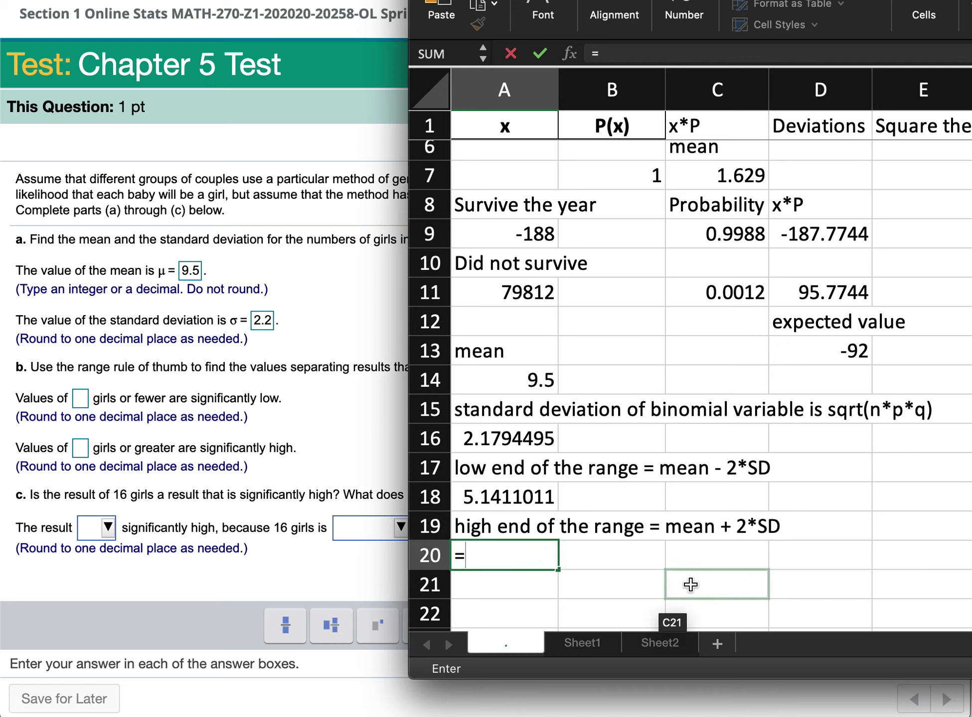
left_click(539, 382)
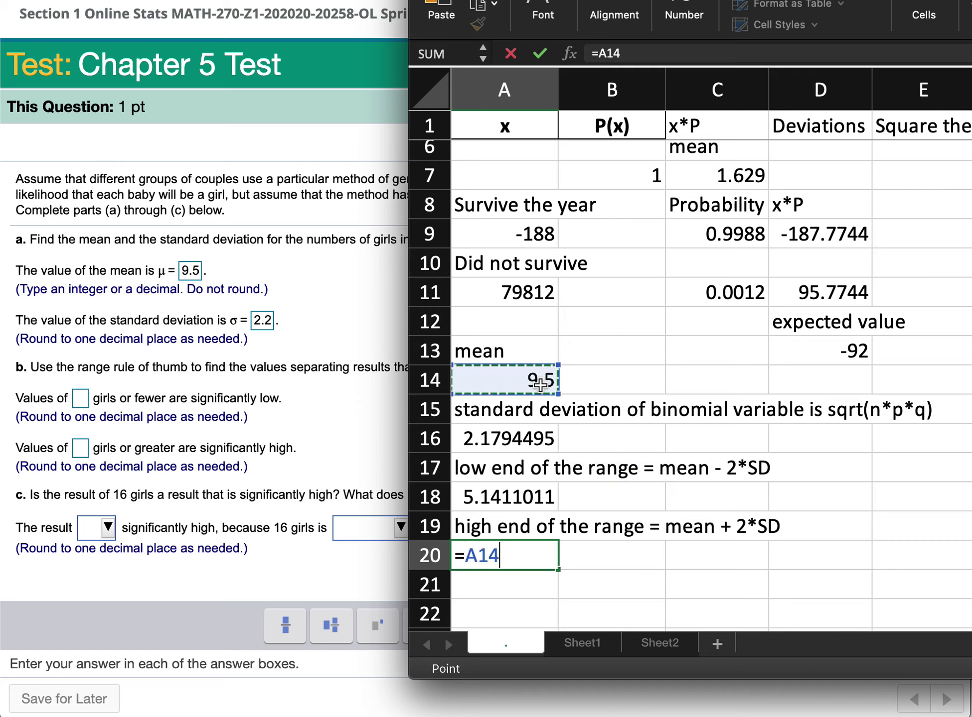
type("+2*")
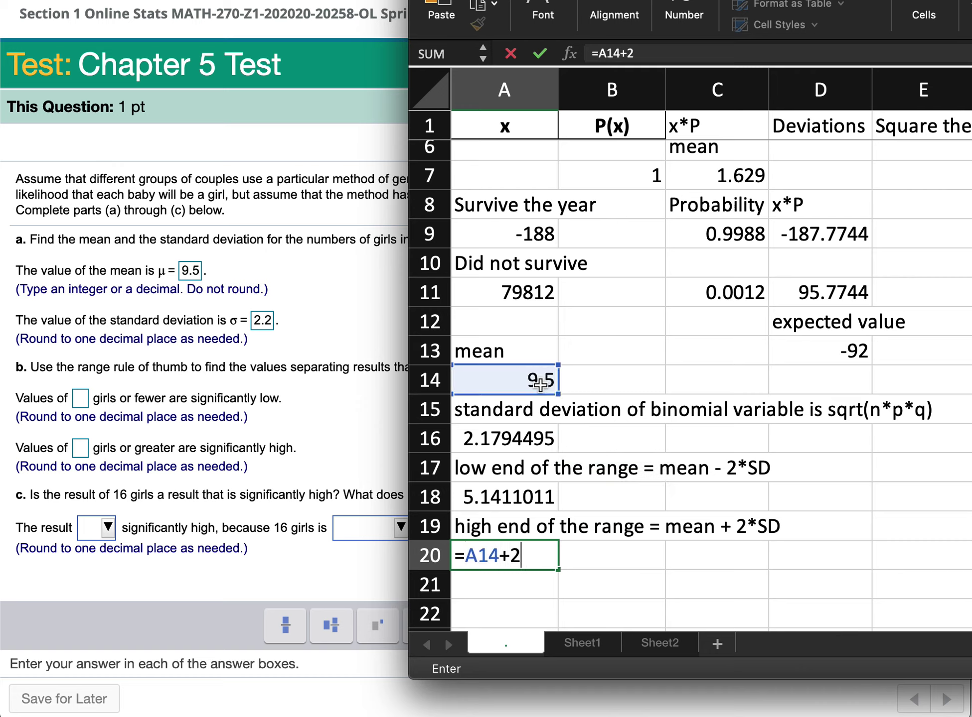
left_click(518, 440)
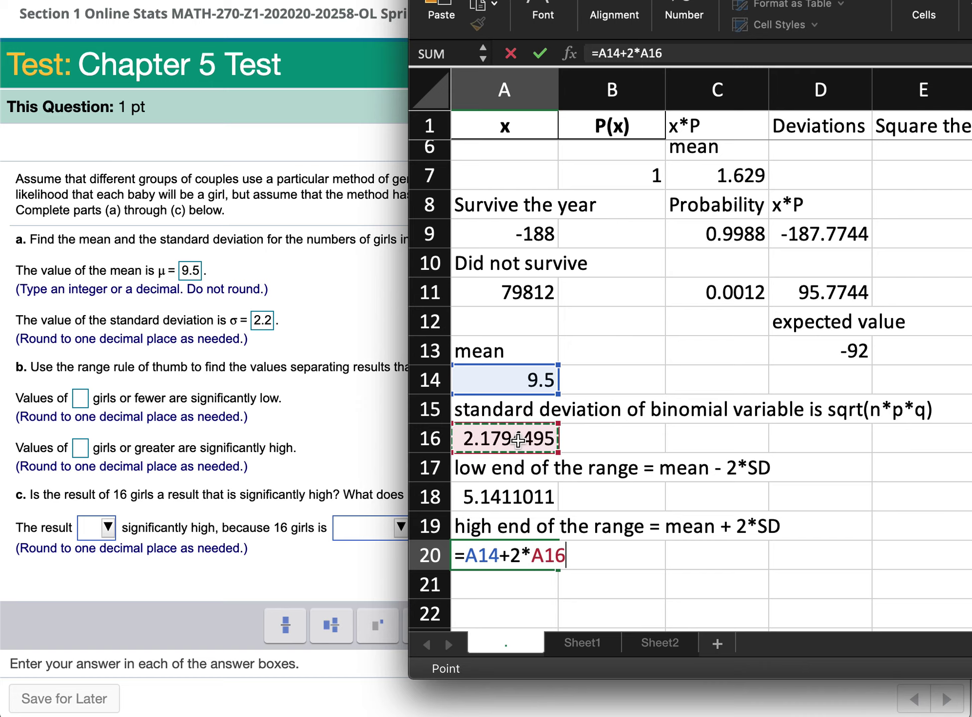
key("Return")
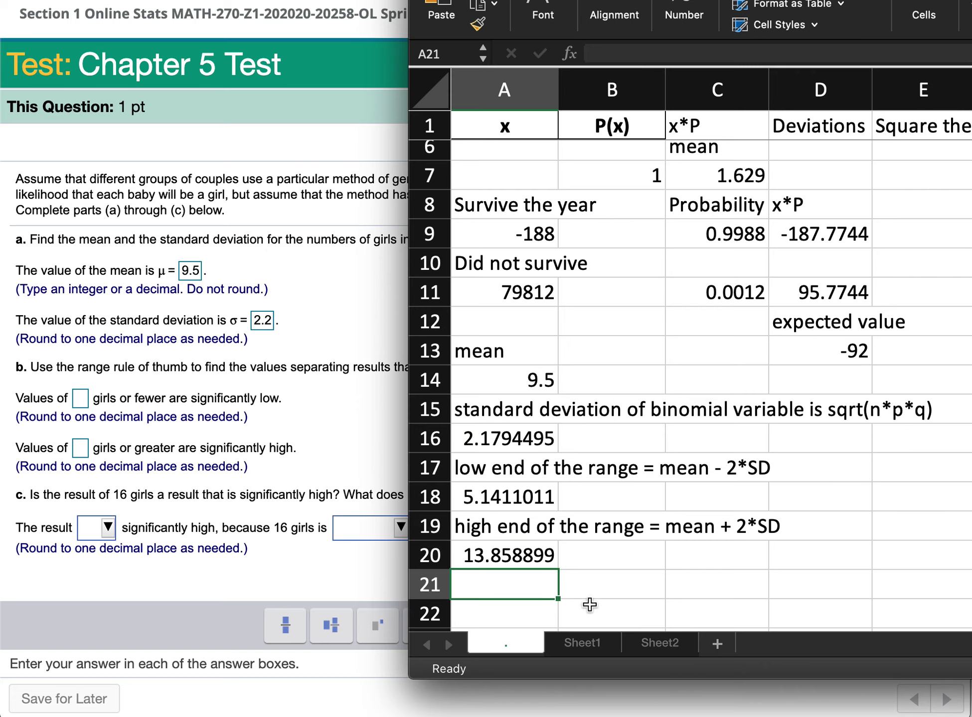
Return to the test and fill in part b with 5.1 as the significantly low limit and 13.9 as the significantly high limit
scroll(579, 588, "down", 1)
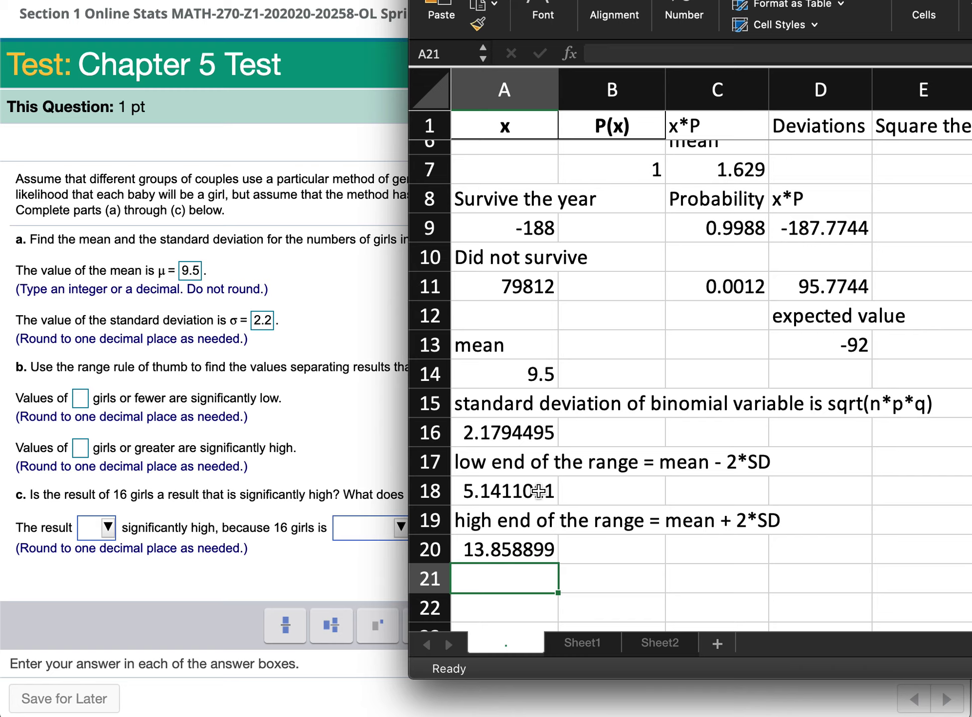
left_click(78, 399)
left_click(79, 399)
type("5.1")
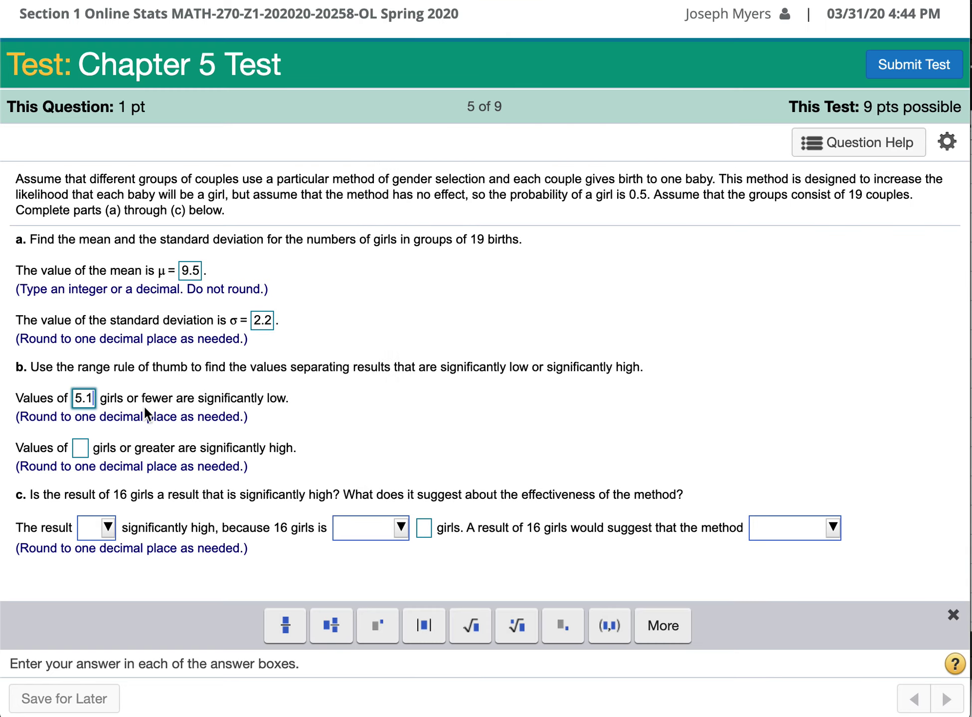
key("super+Tab")
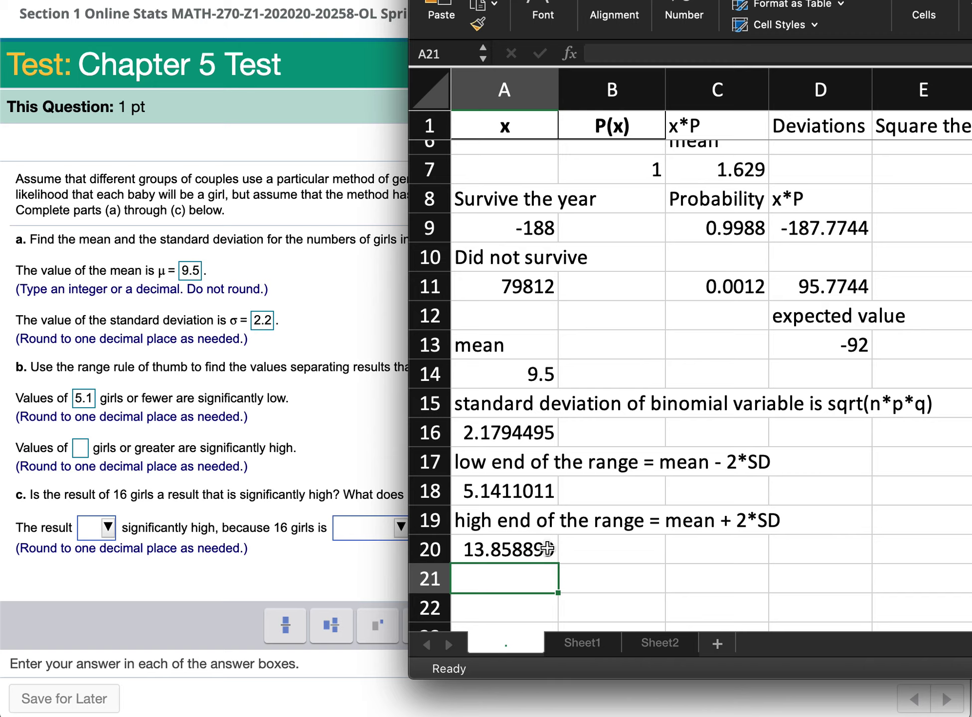
left_click(79, 447)
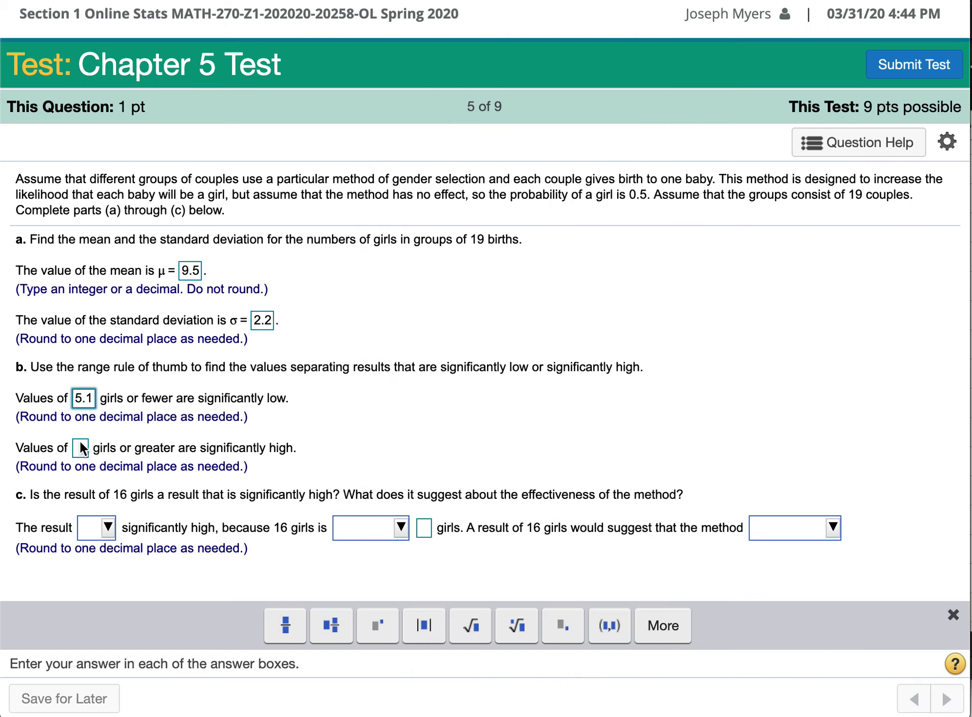
type("13.9")
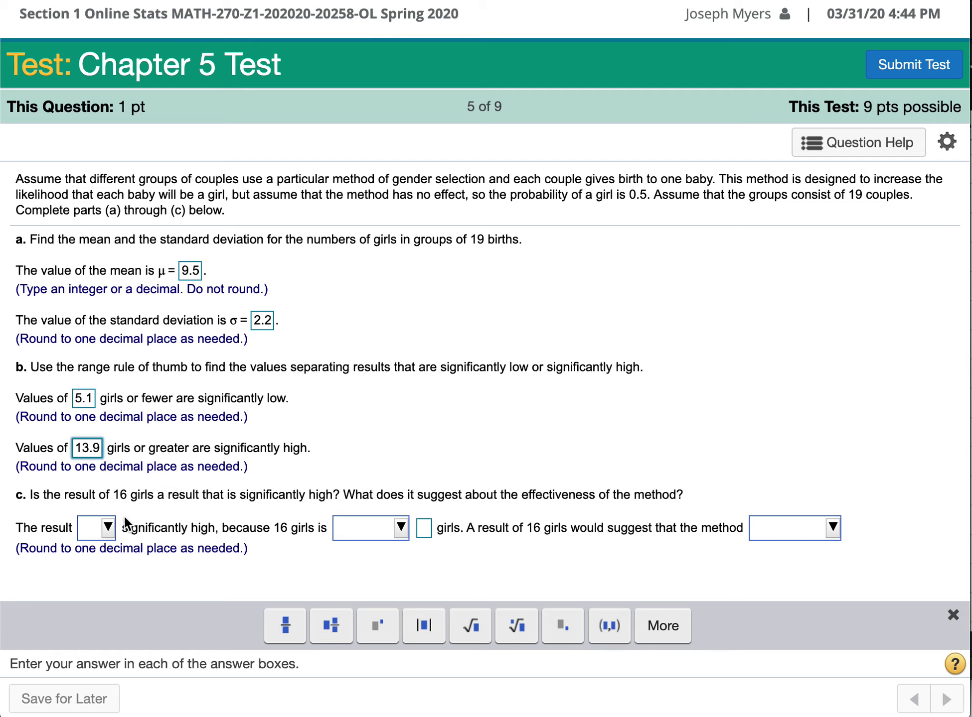
State in part c that the result "is" significantly high, because 16 girls is "greater than" 13.9 girls
left_click(101, 529)
left_click(120, 604)
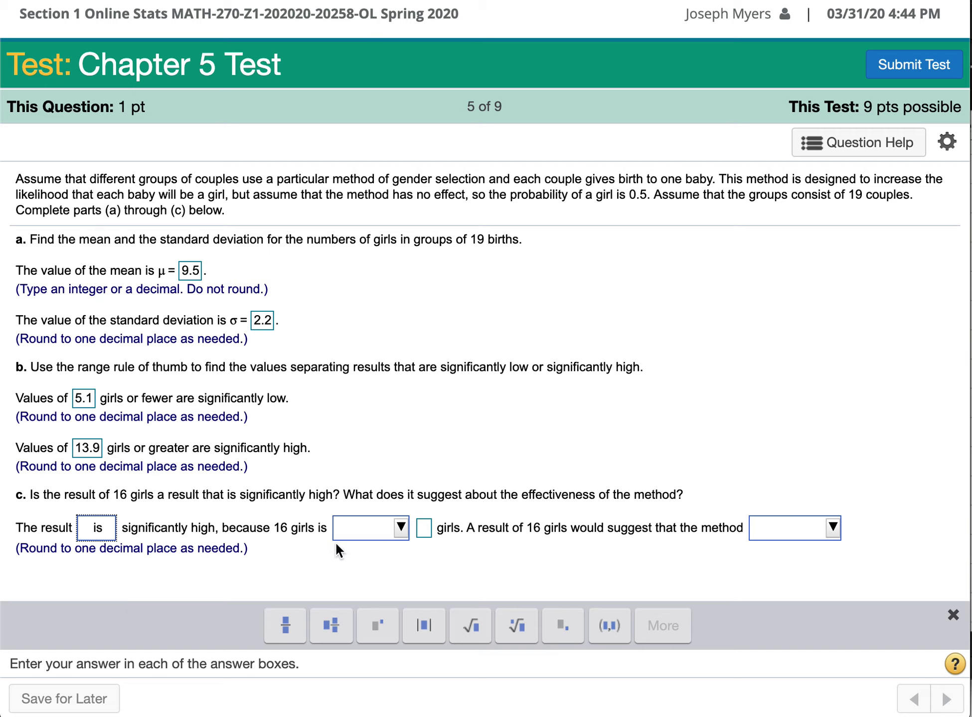
left_click(369, 533)
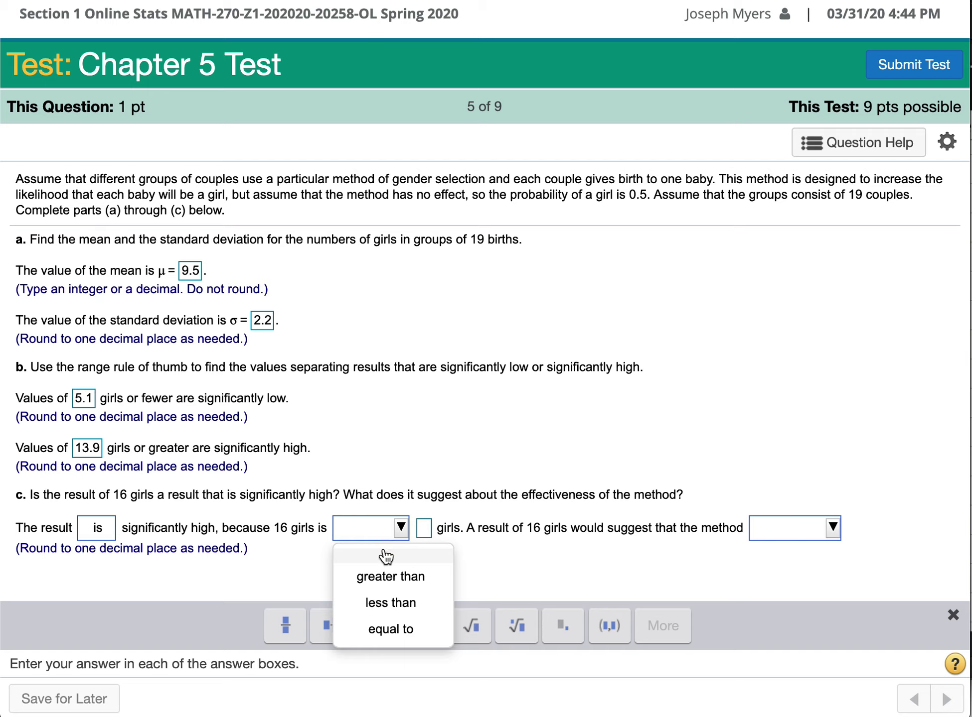
left_click(390, 577)
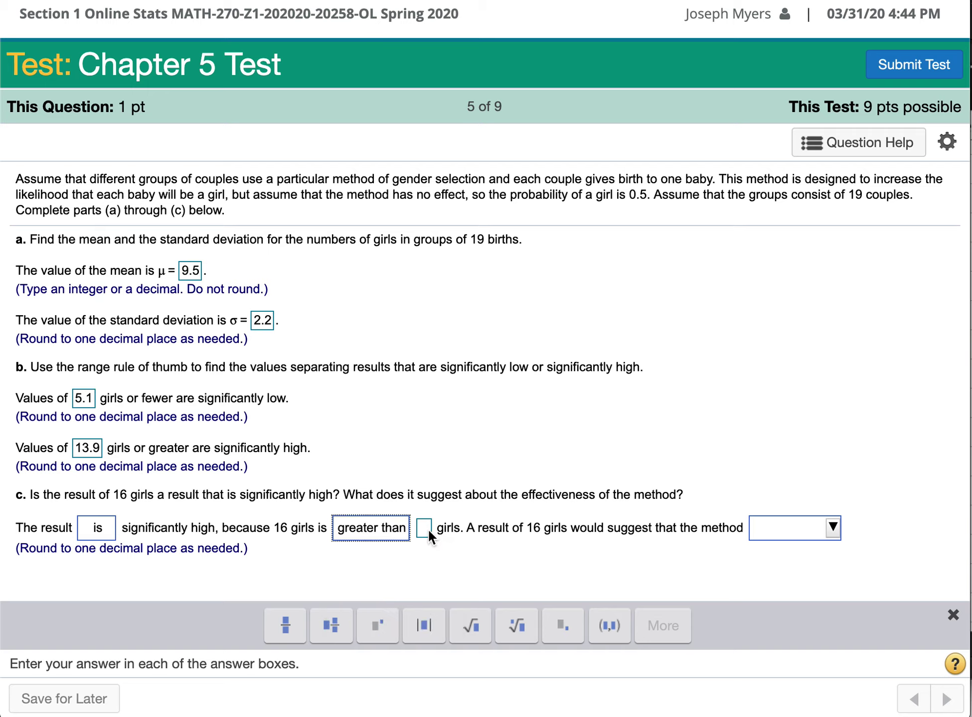
left_click(425, 527)
type("13.9")
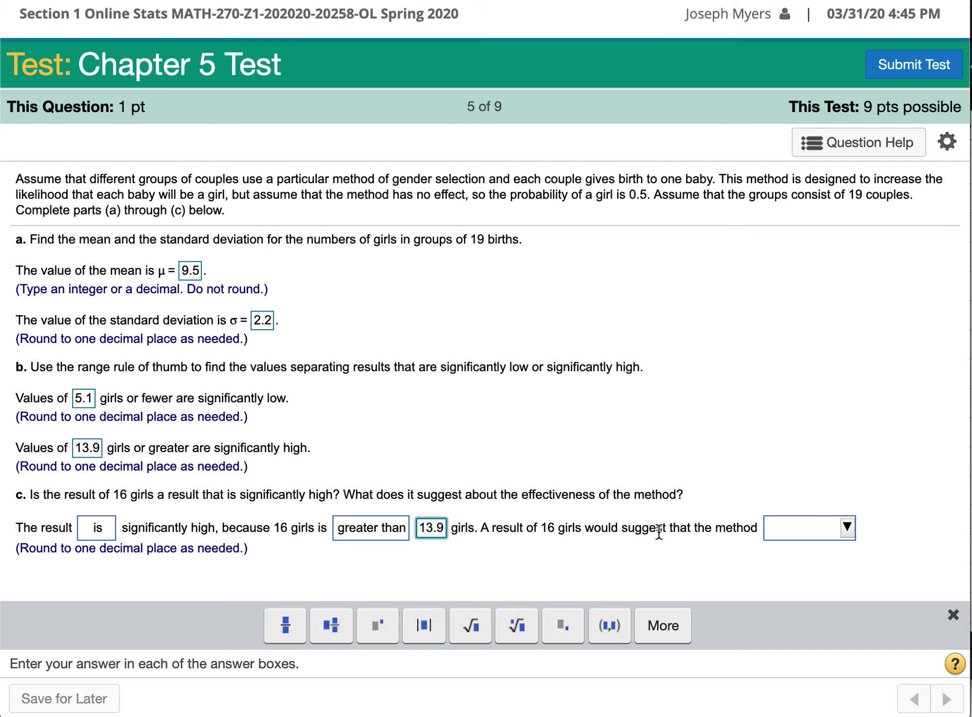
Complete part c by concluding that the method "is effective." and advance to question 6
left_click(810, 538)
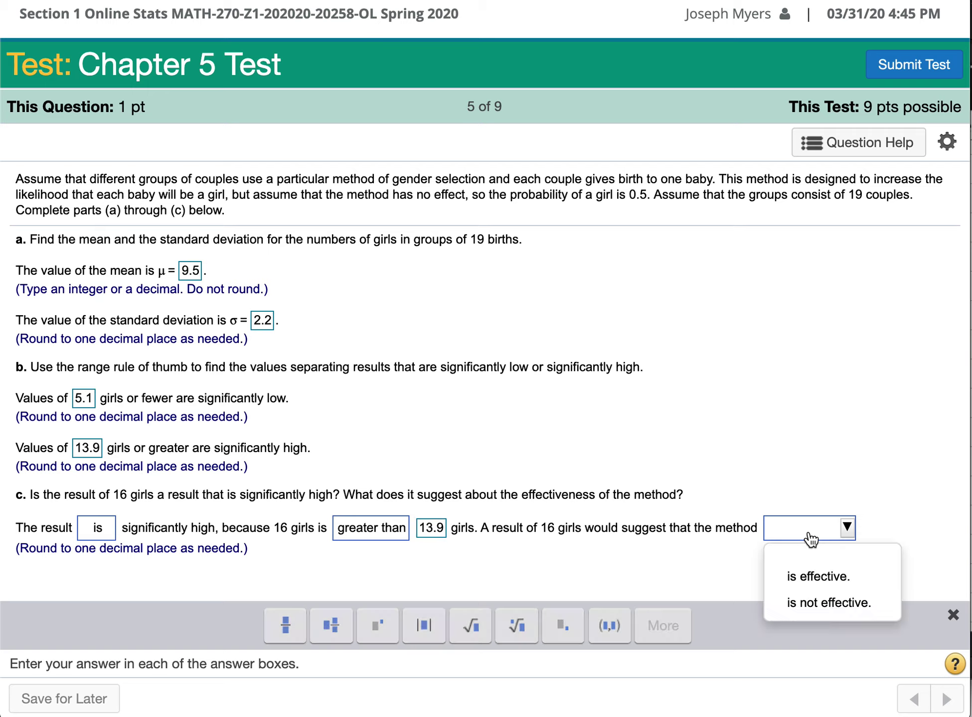
left_click(815, 578)
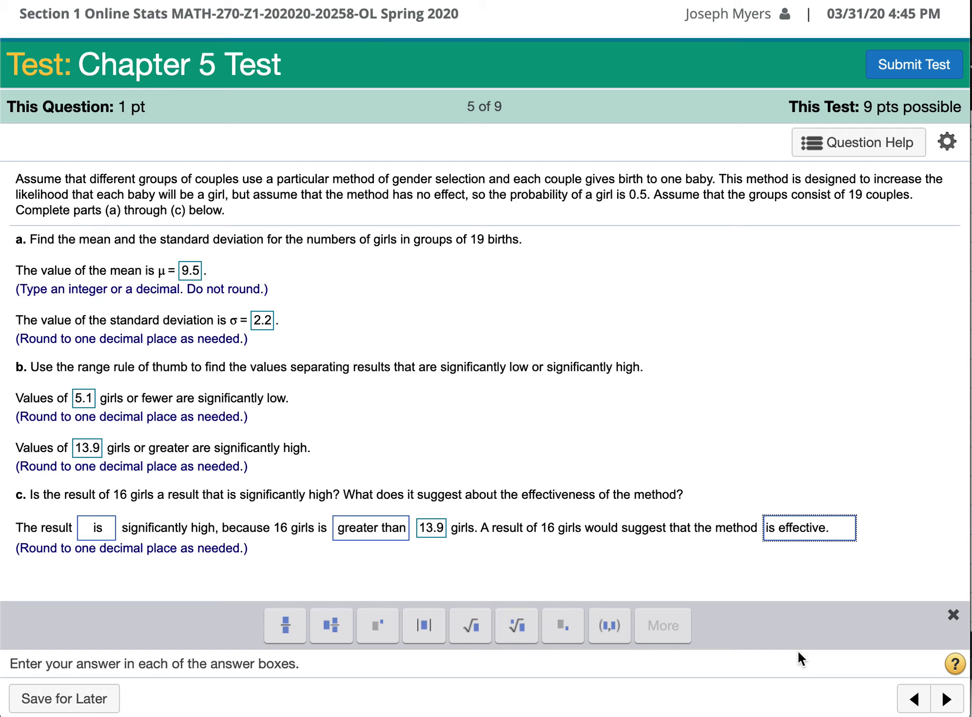
left_click_drag(804, 179, 228, 197)
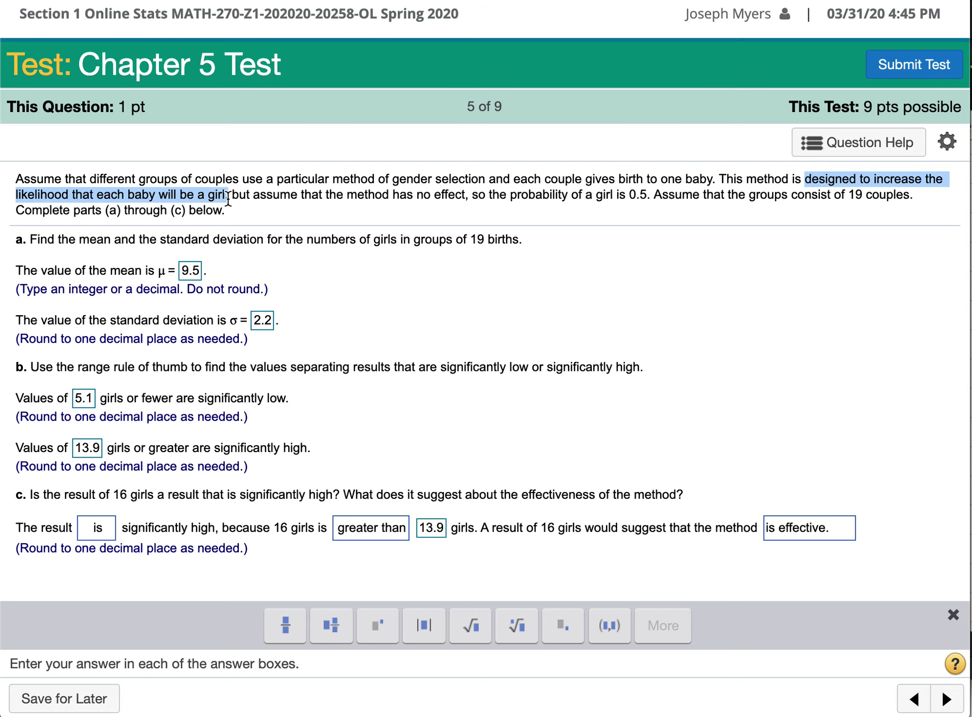
left_click(231, 200)
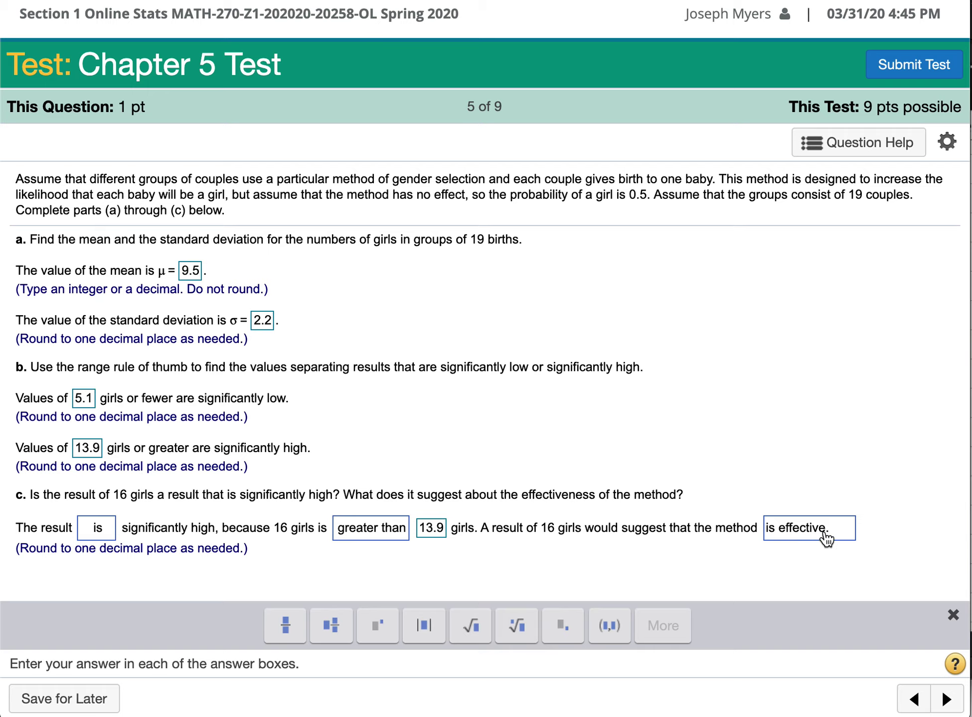
left_click(946, 701)
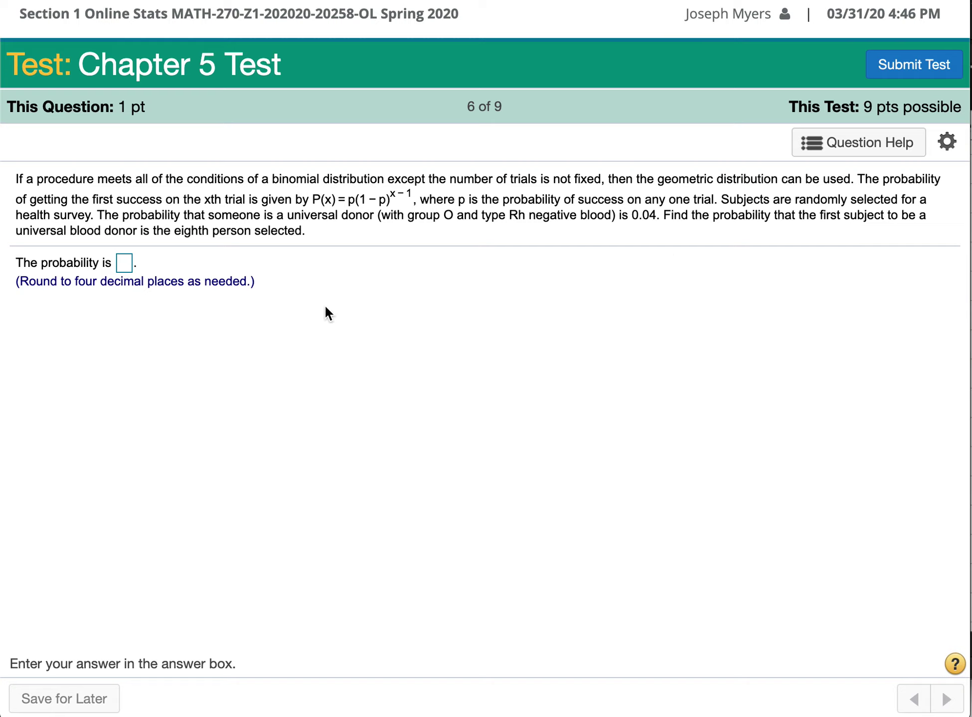
Write out the geometric formula in the probability answer box as 0.04(1-0.04)^(8-1)
left_click(124, 262)
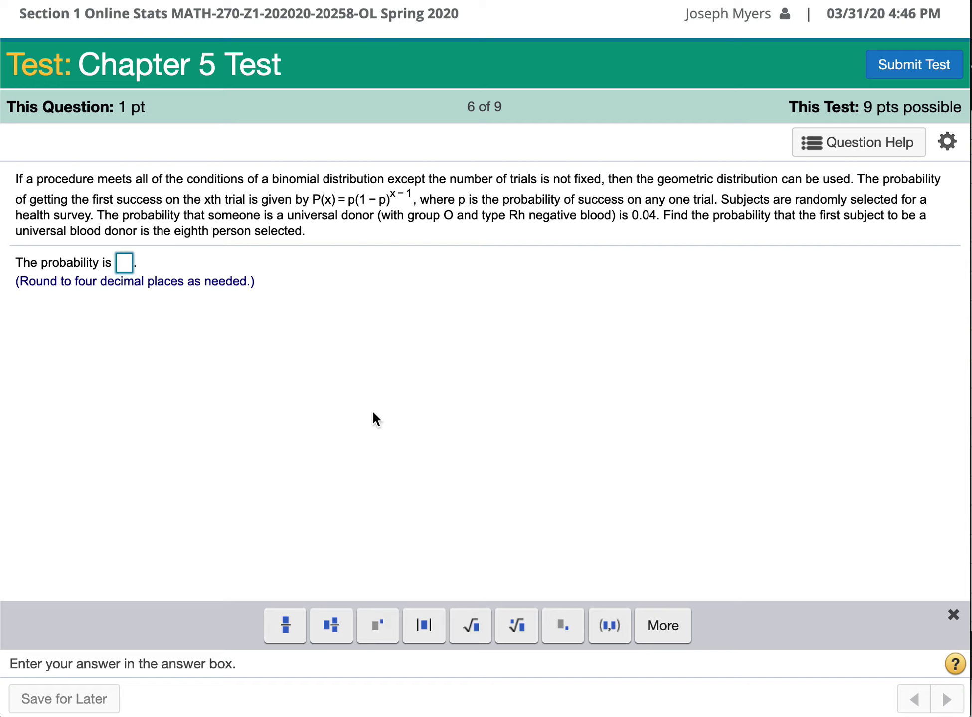
type("0.04")
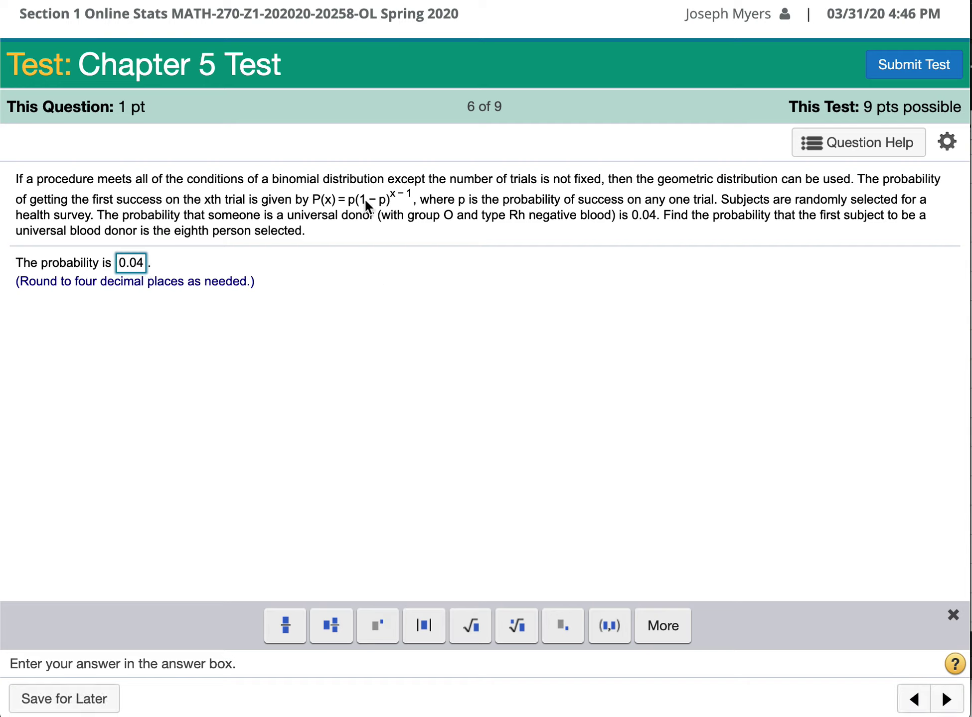
left_click(349, 201)
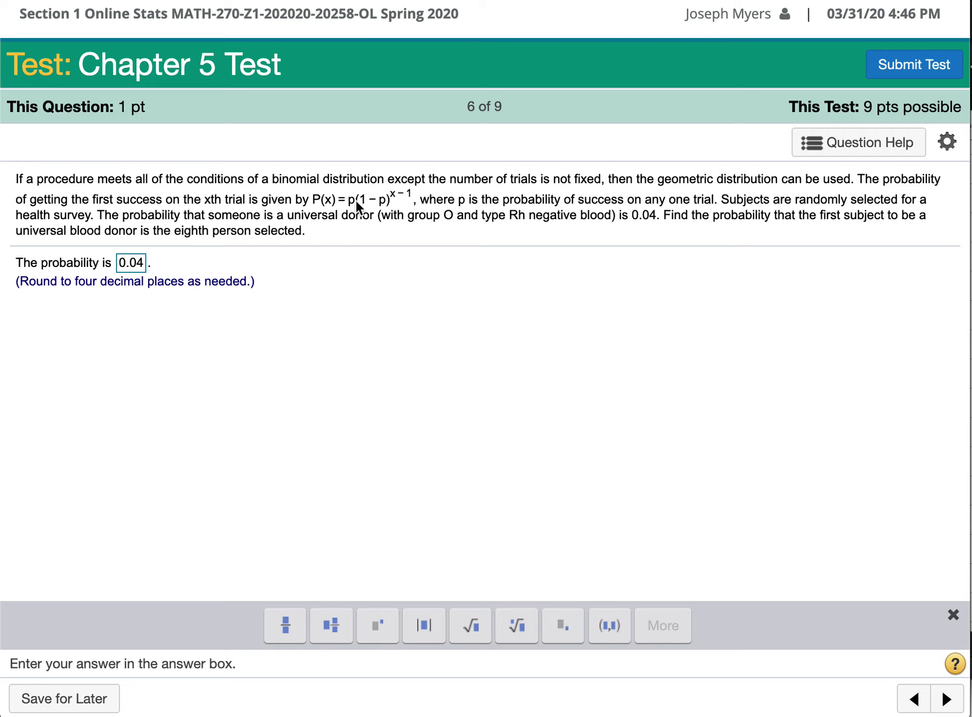
left_click_drag(269, 200, 338, 204)
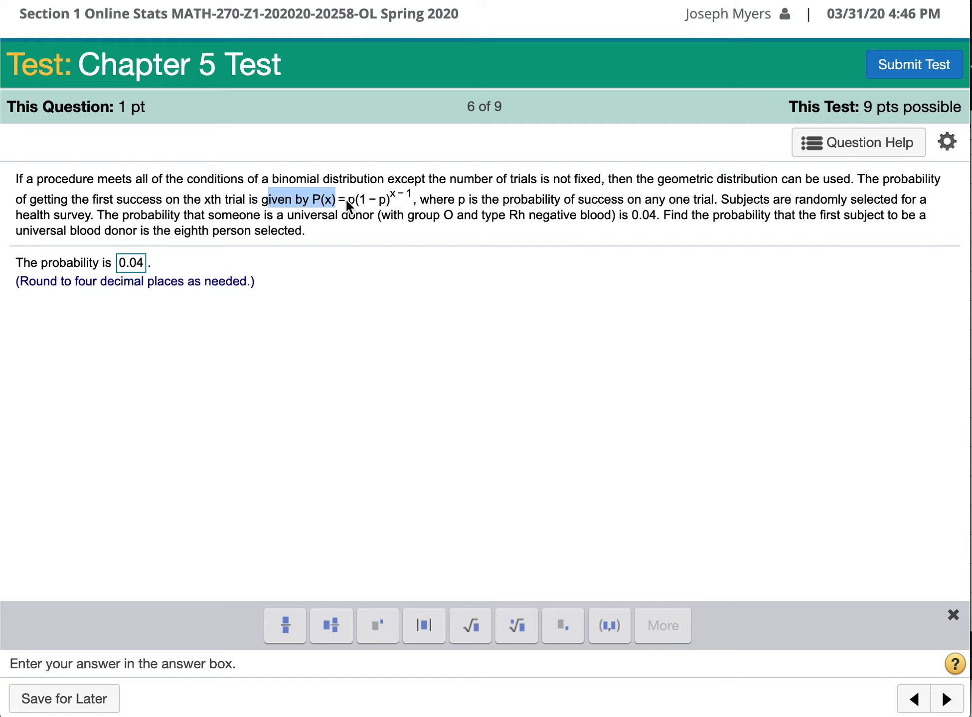
left_click(318, 177)
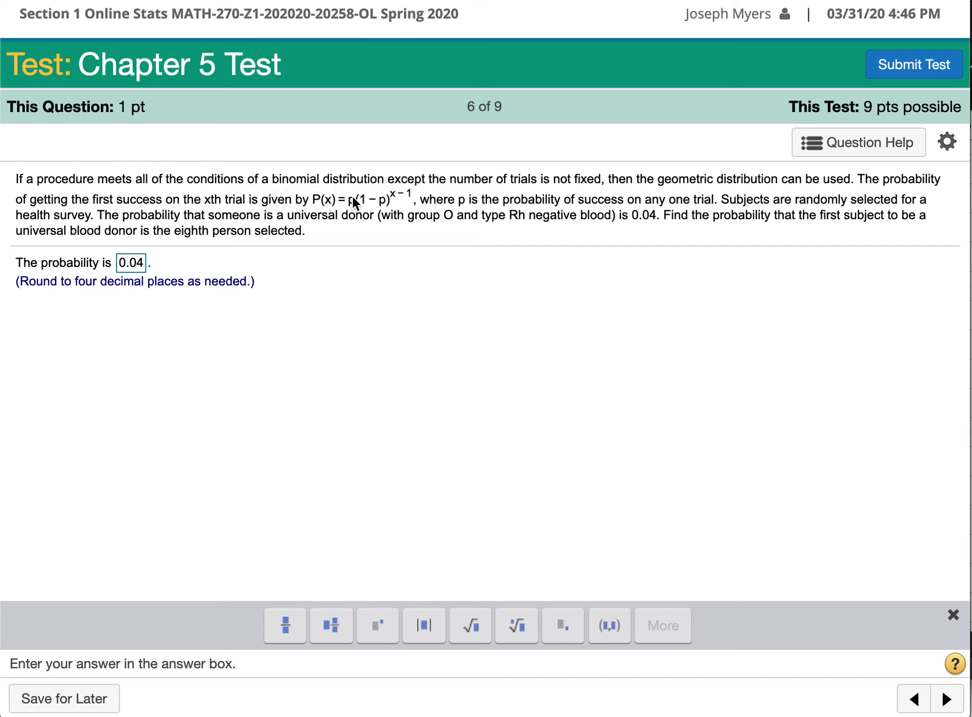
left_click(140, 264)
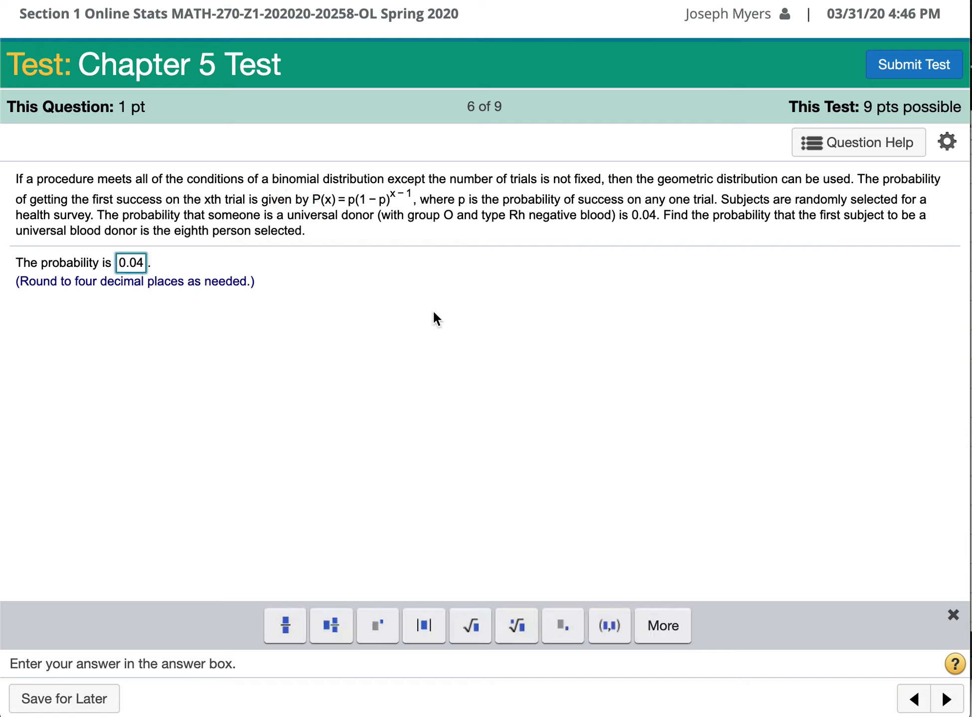
type("(1-")
type("0.0")
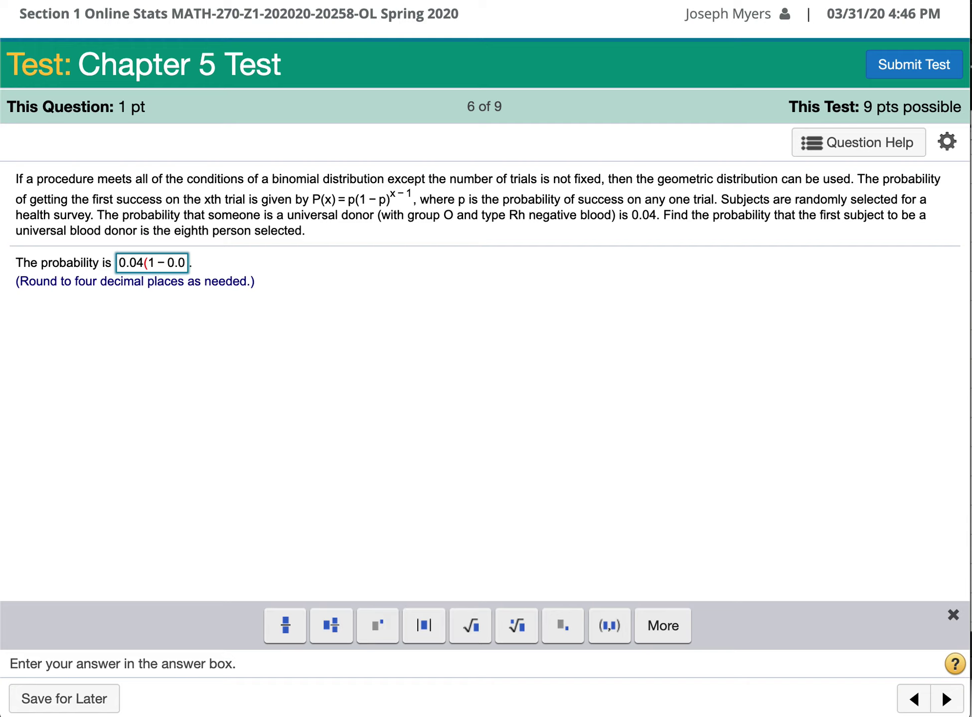
type("4)^")
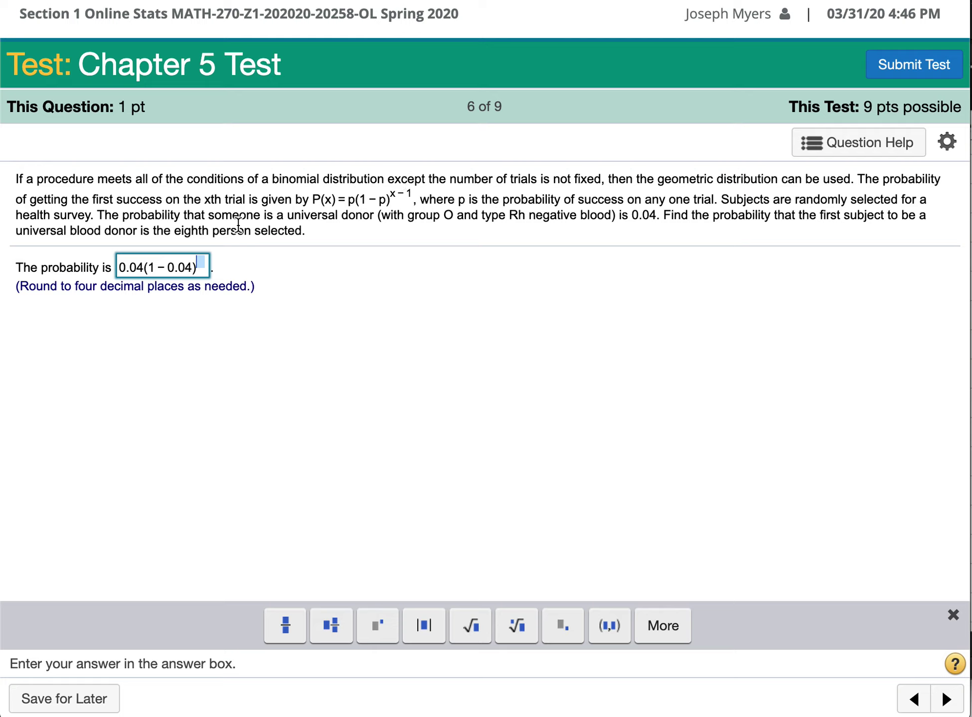
type("8-1")
key("Right")
Extend the expression in the answer box with its simplified form, = 0.04(0.96)^7
type("= 0.04")
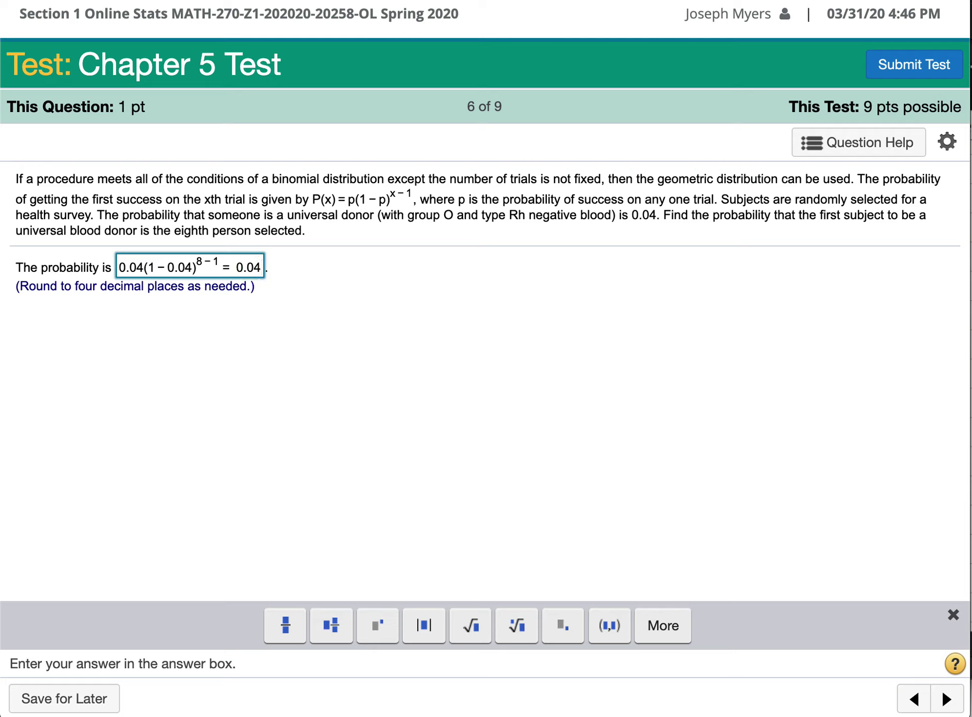
type("(")
type("0.96")
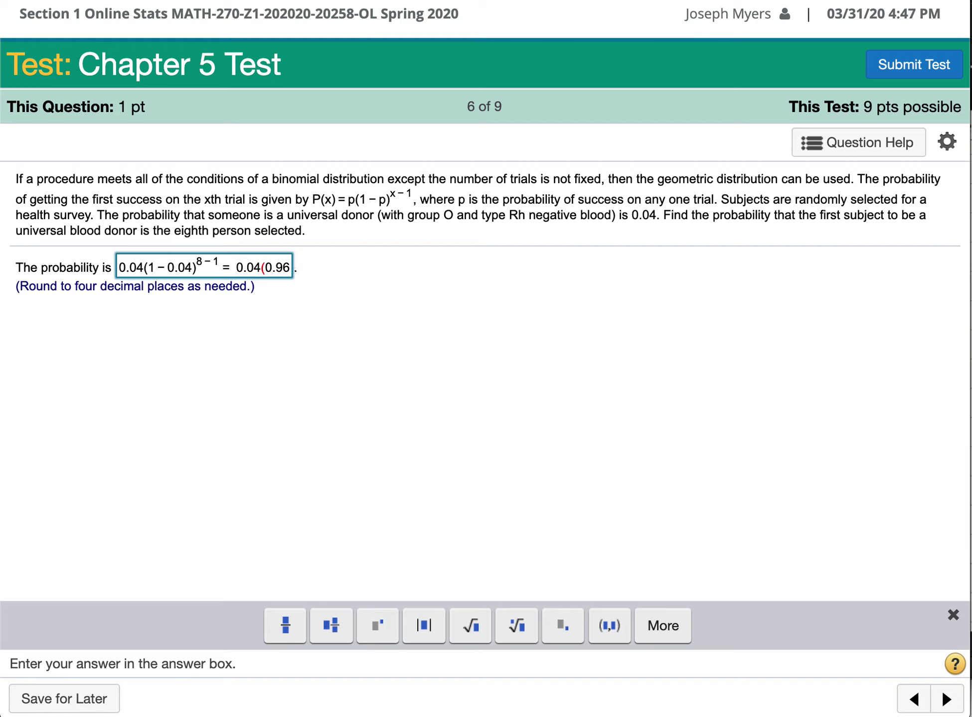
type(")^7")
Switch to Excel and calculate the geometric probability in cell A22 with the formula =0.04*(0.96)^7
key("super+Tab")
scroll(596, 571, "down", 10)
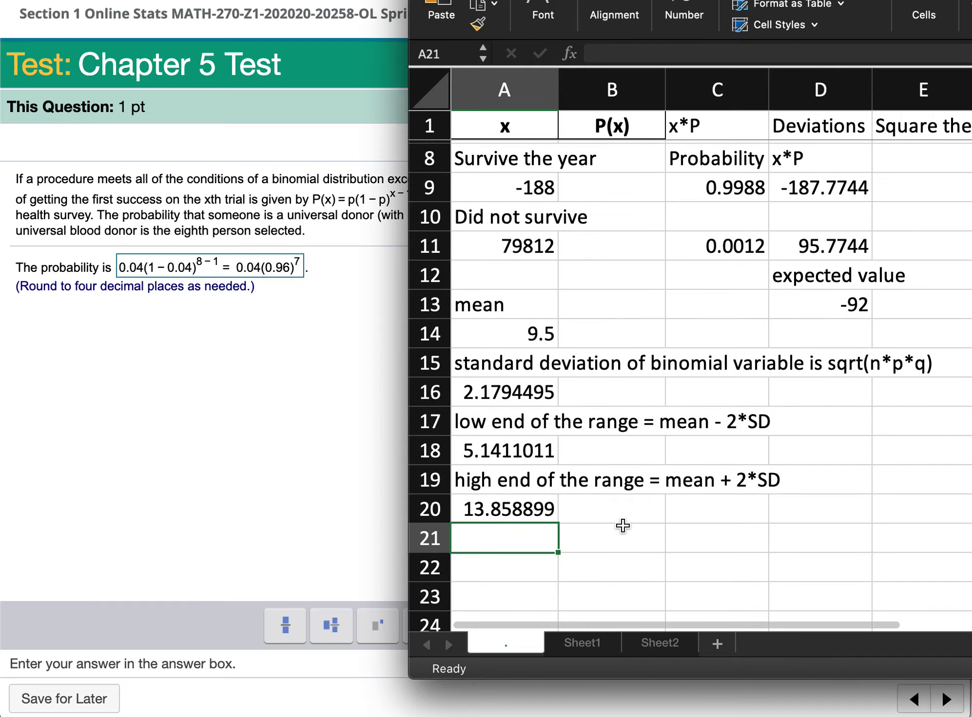
scroll(592, 475, "up", 4)
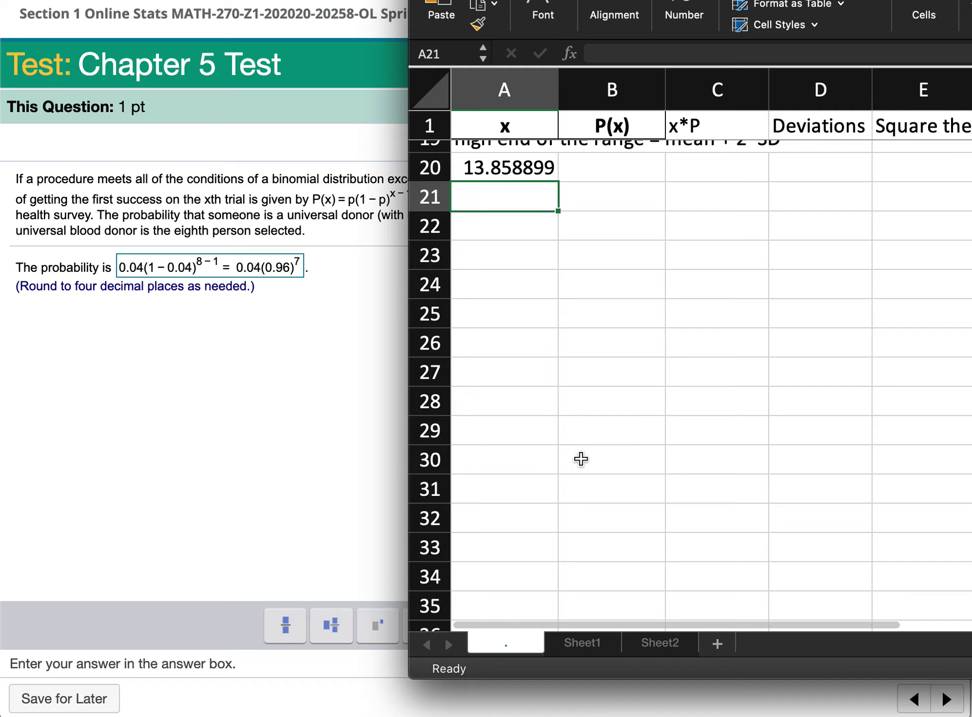
left_click(529, 226)
type("=0.0")
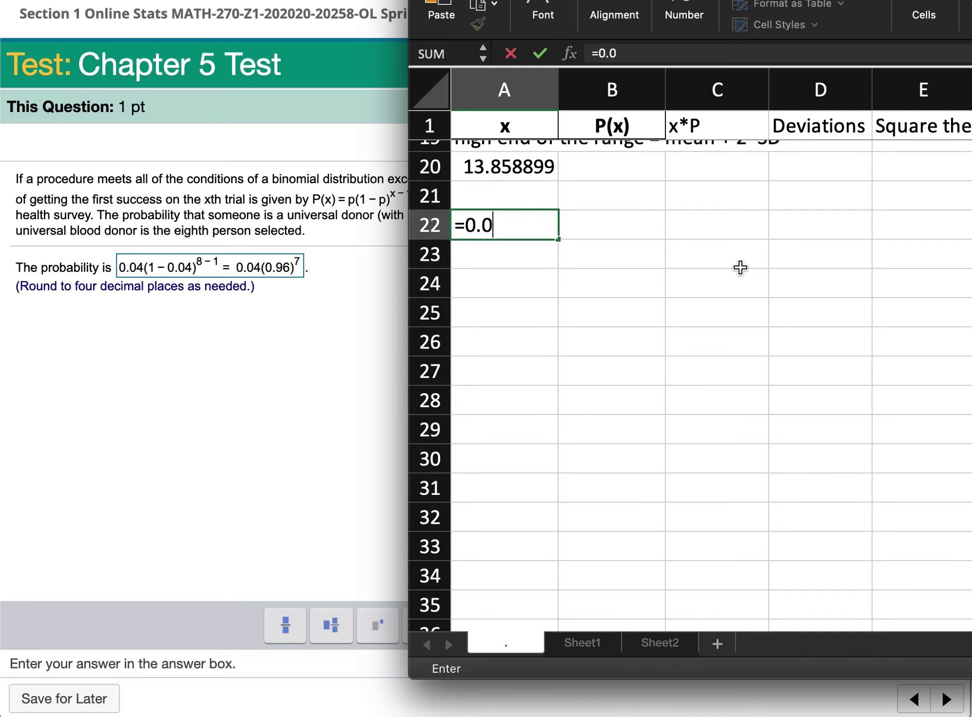
type("4*(0.96)^")
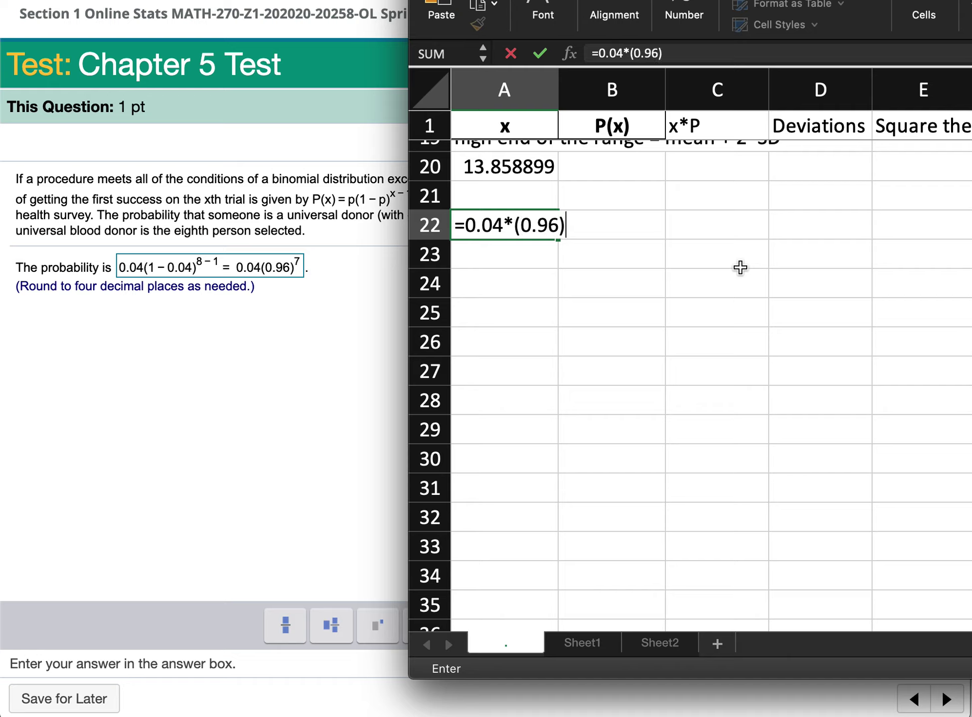
type("7")
key("Return")
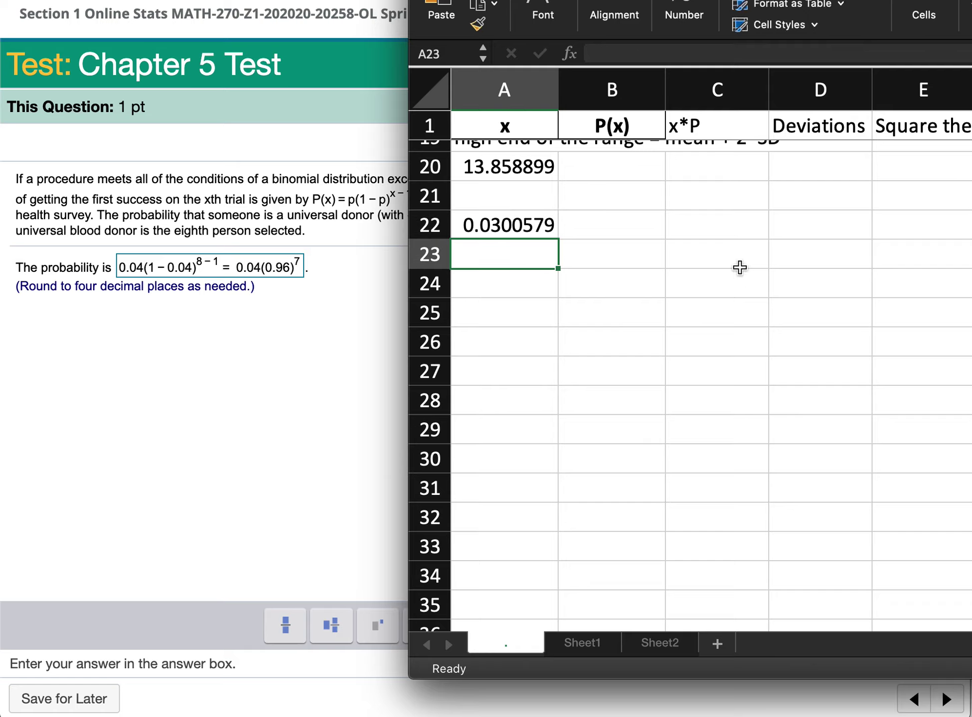
Copy the result from cell A22 and paste it over the expression in the test's probability answer box
left_click(544, 225)
key("super+c")
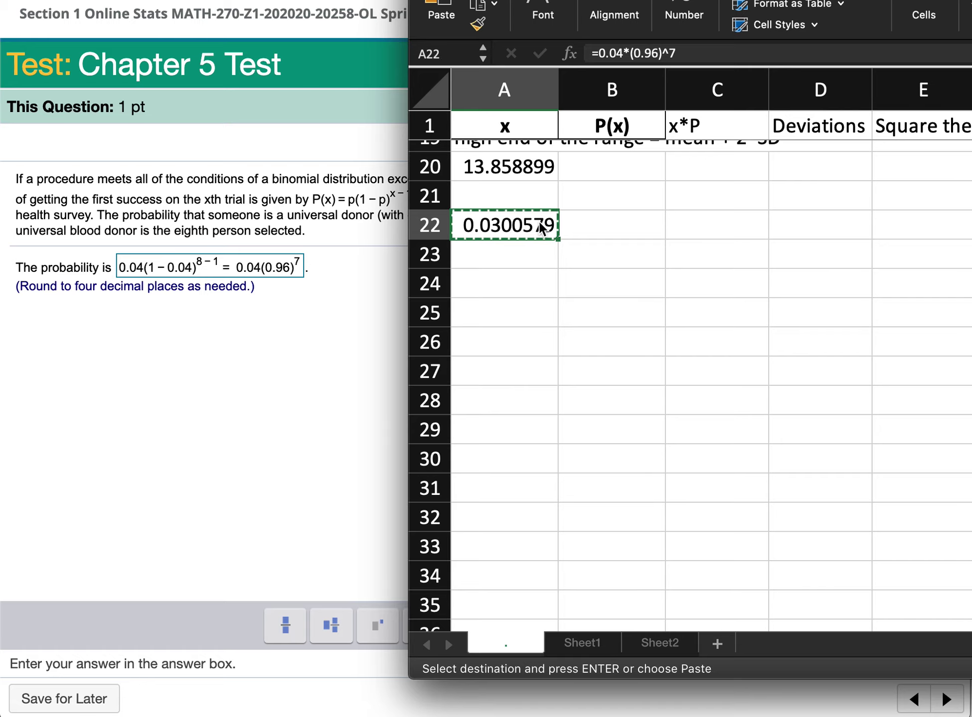
left_click(177, 268)
key("super+a")
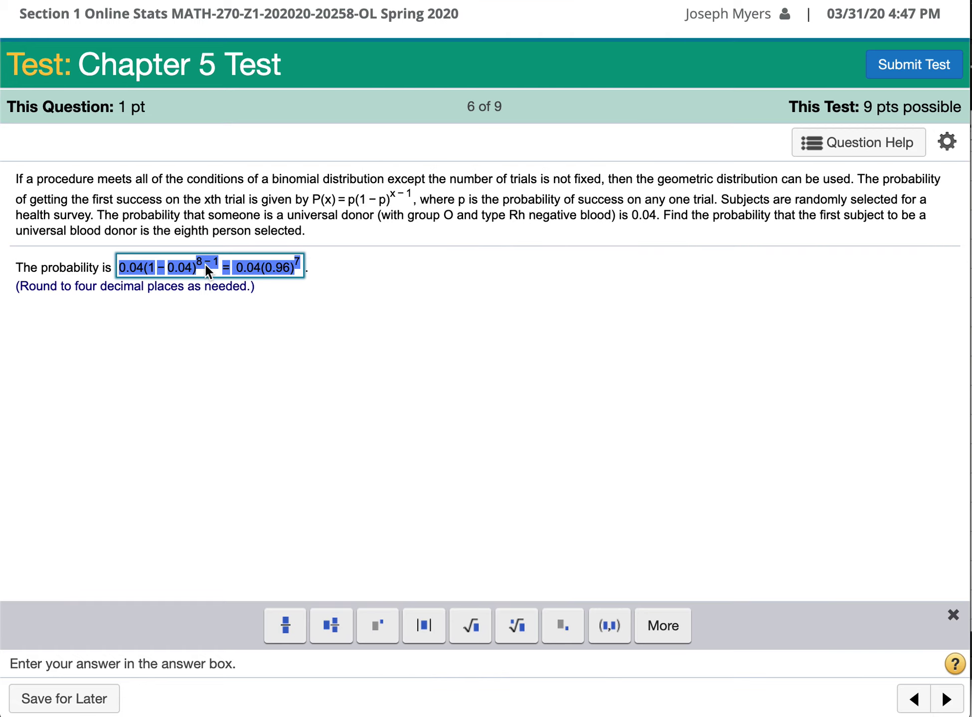
key("super+v")
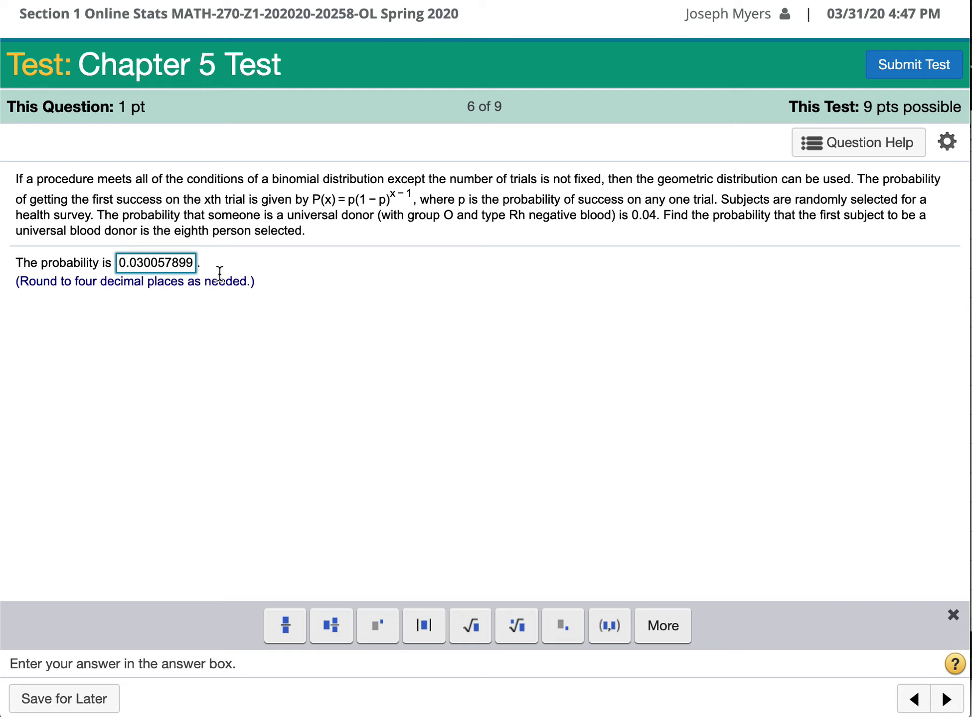
Round the probability answer to 0.0301 and advance to question 7
left_click(125, 264)
key("Right")
key("Right")
key("Right")
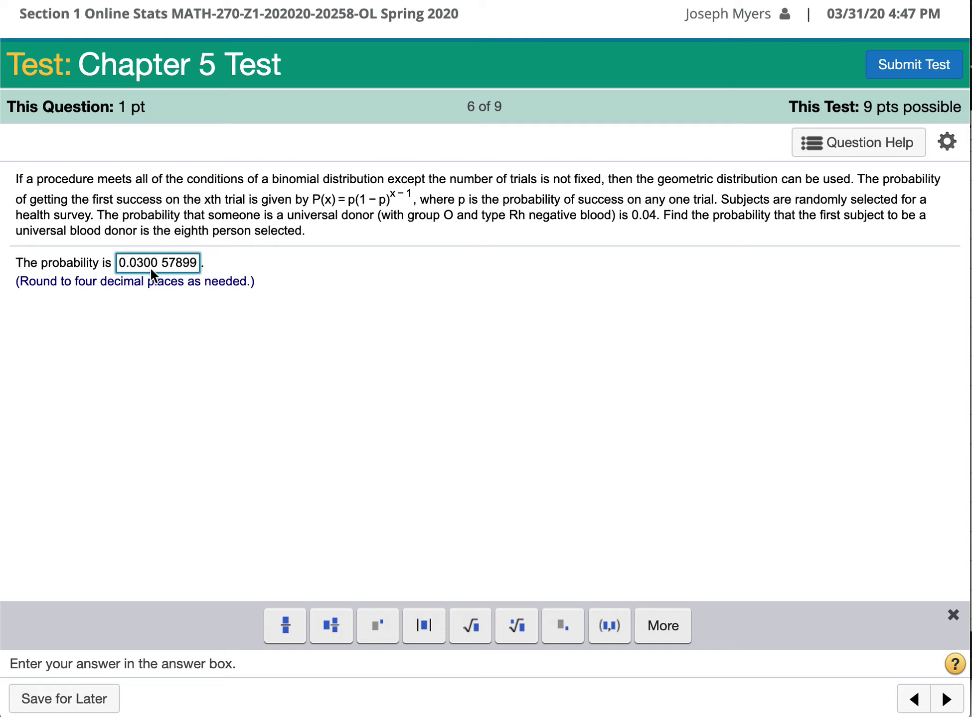
left_click_drag(156, 264, 221, 264)
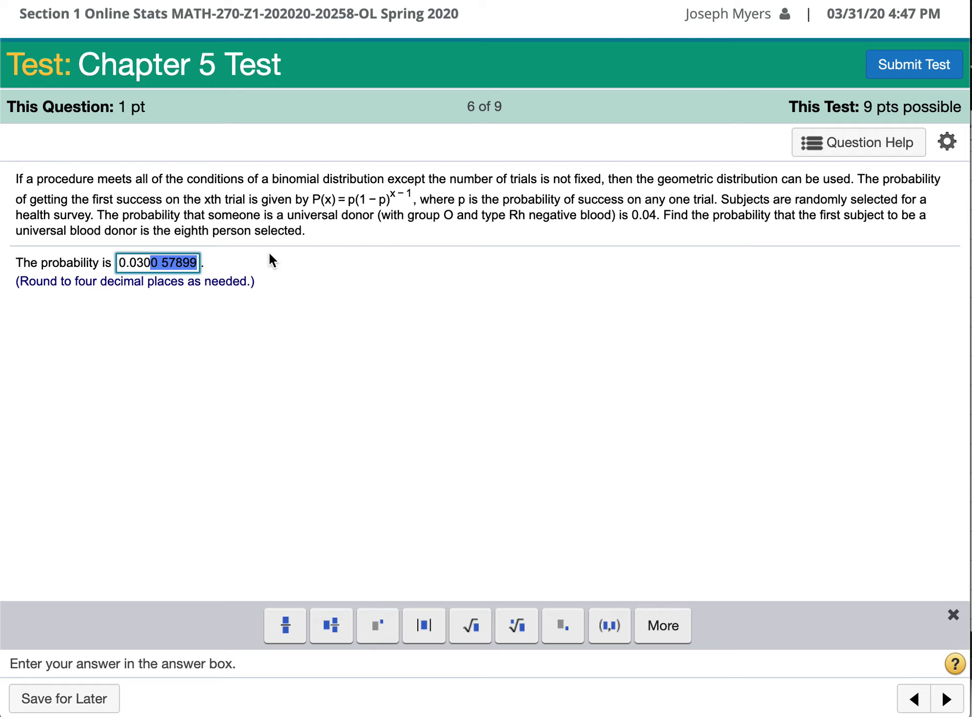
type("1")
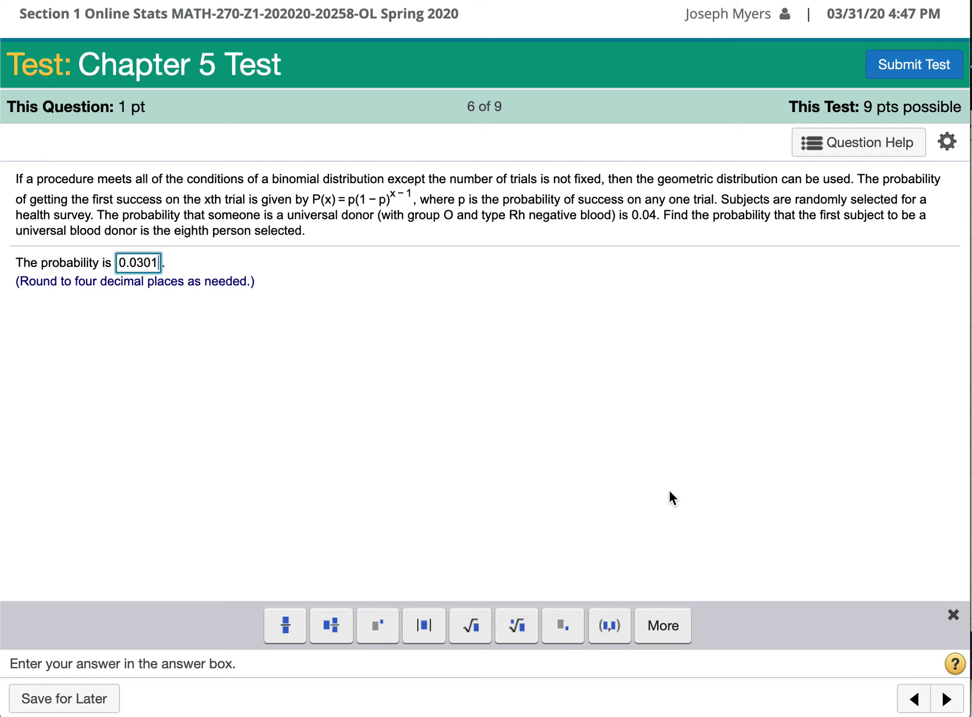
left_click(946, 699)
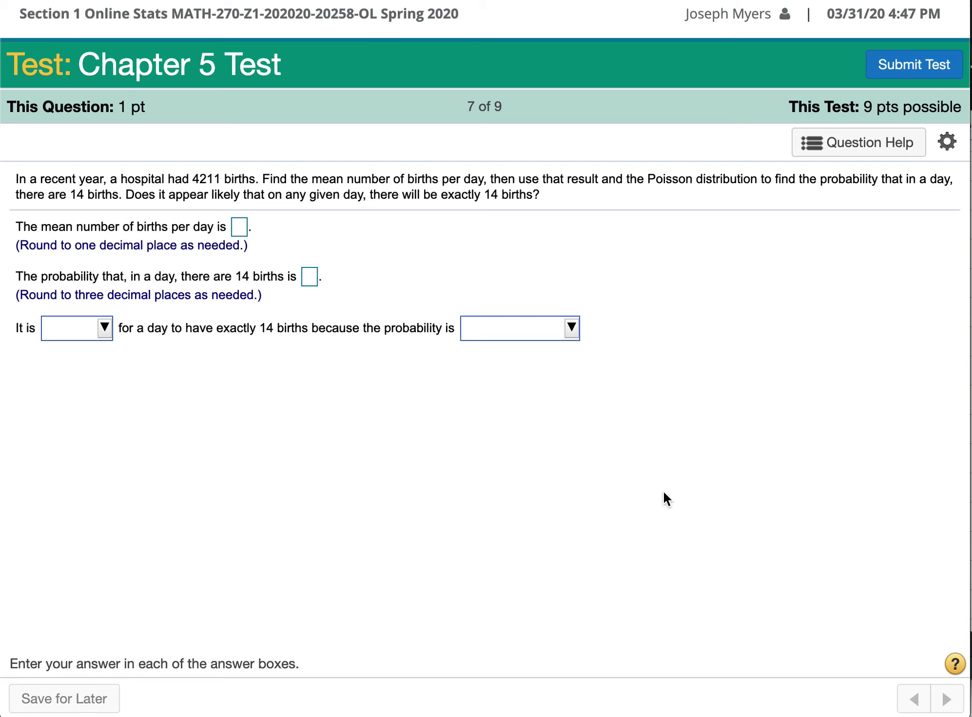
Switch to Excel, uncover more of the question behind its window, and label cell A25 "mean number of births/day"
key("super+Tab")
scroll(727, 380, "down", 3)
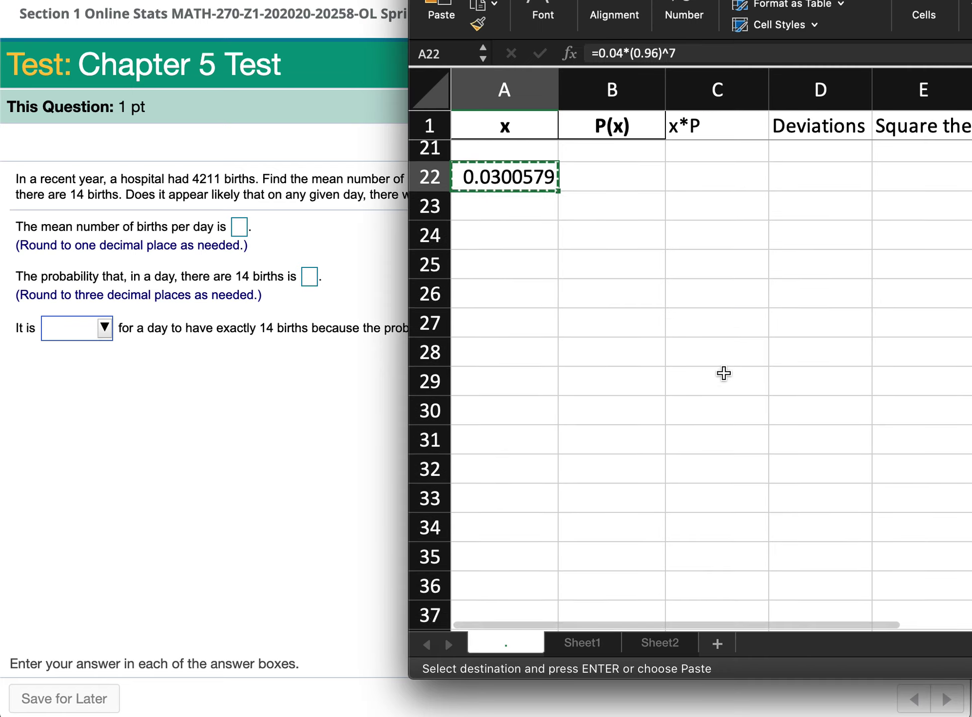
left_click_drag(648, 2, 789, 18)
left_click(676, 238)
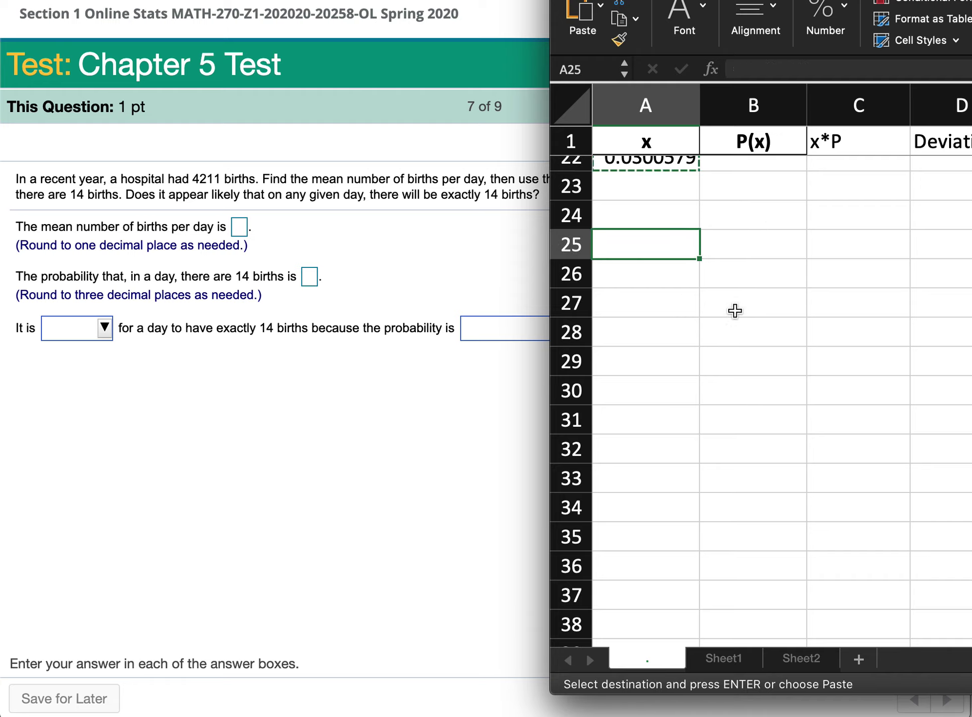
type("mean number of births/day")
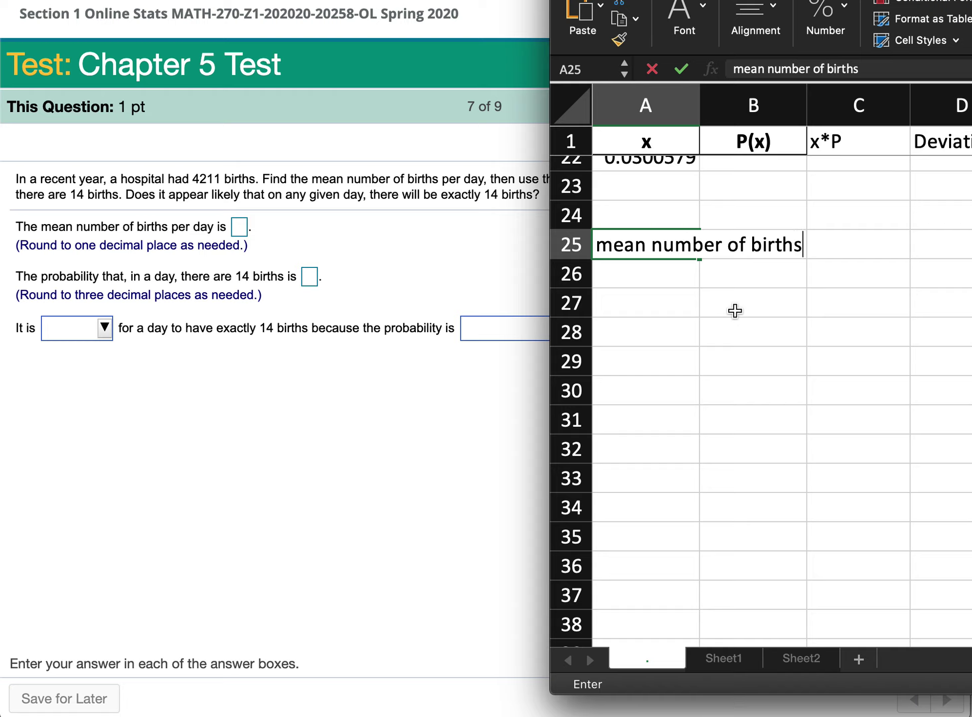
key("Return")
Calculate the mean number of births per day in cell A26 with the formula =4211/365
type("=")
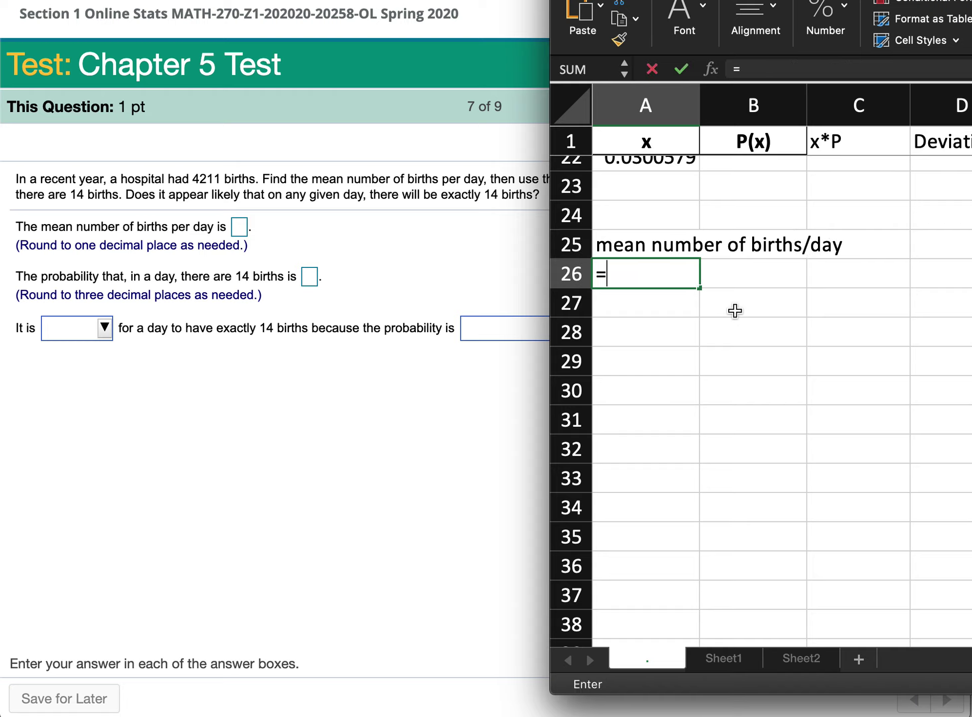
type("4211/")
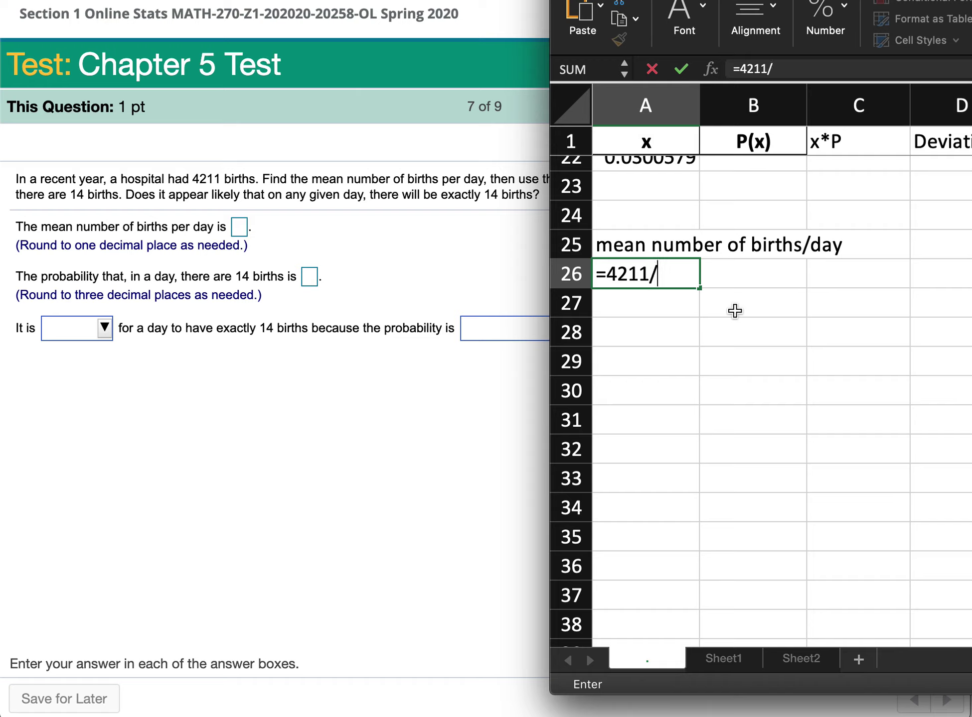
type("365")
key("Return")
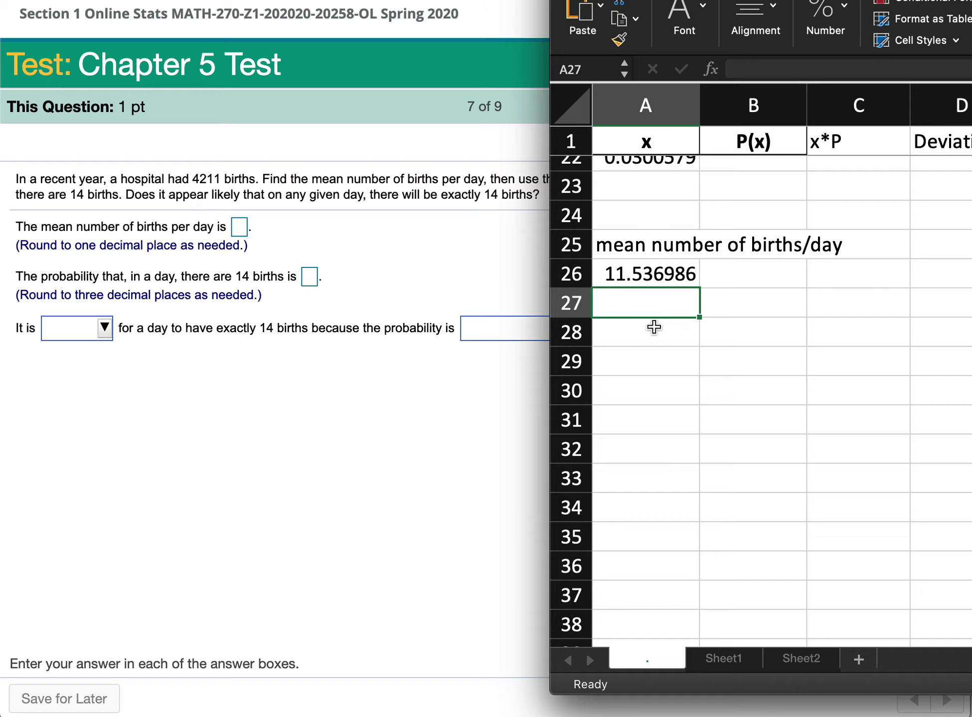
Return to the test and enter 11.5 as the mean number of births per day
left_click(238, 225)
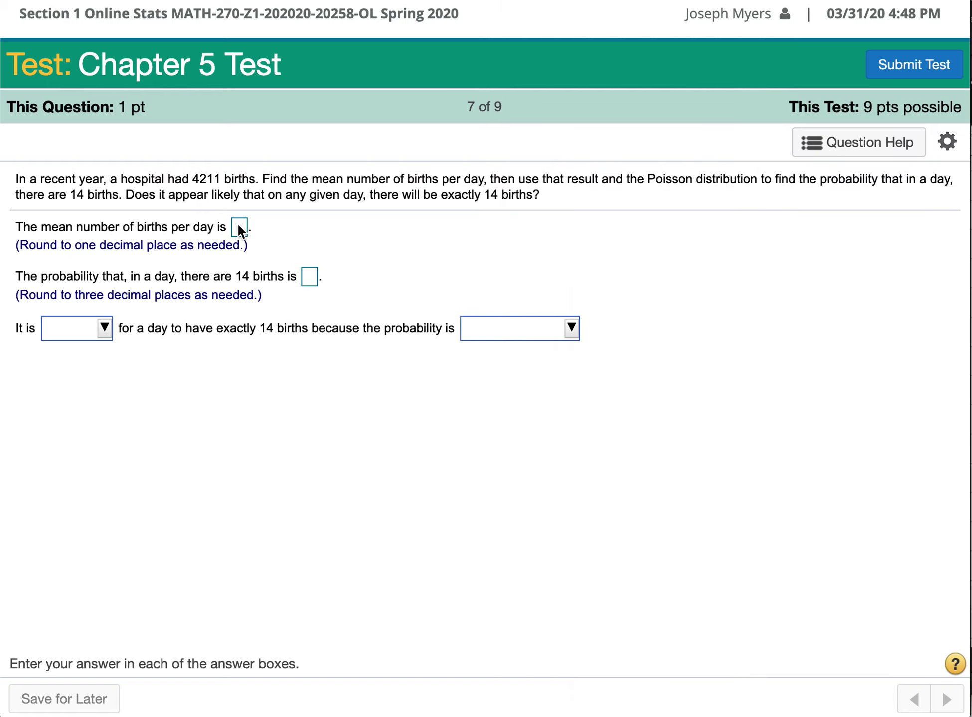
type("11.5")
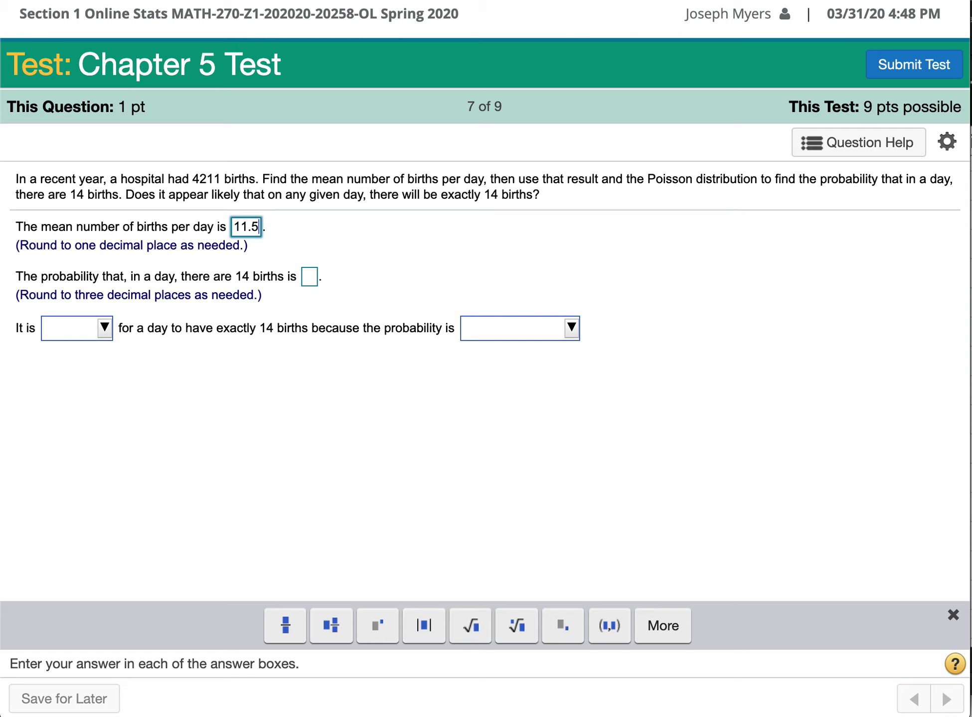
left_click(969, 304)
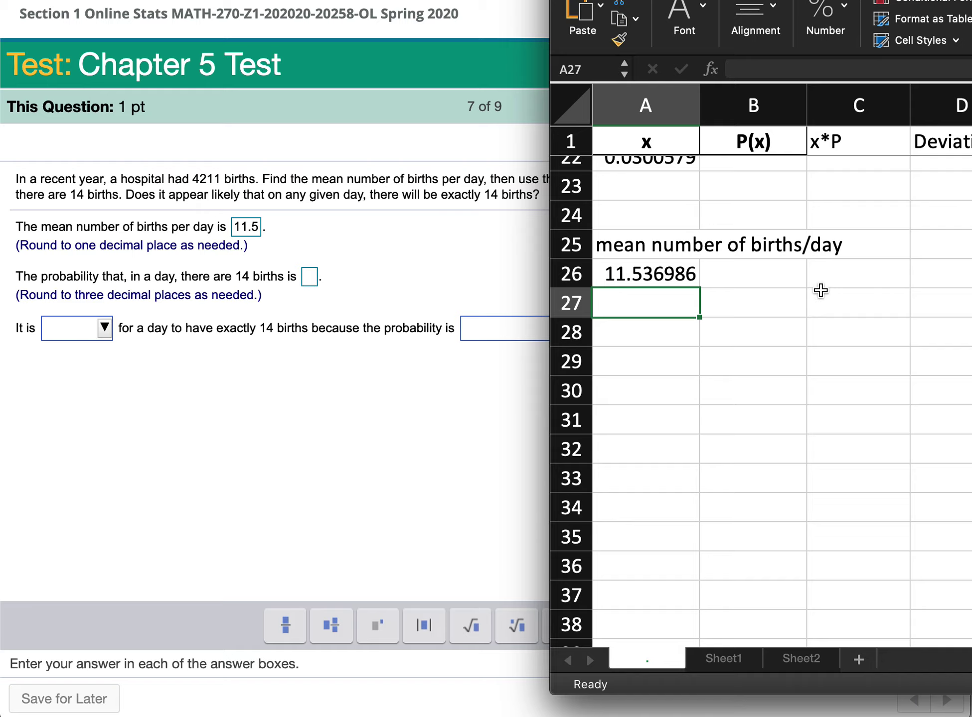
left_click(476, 187)
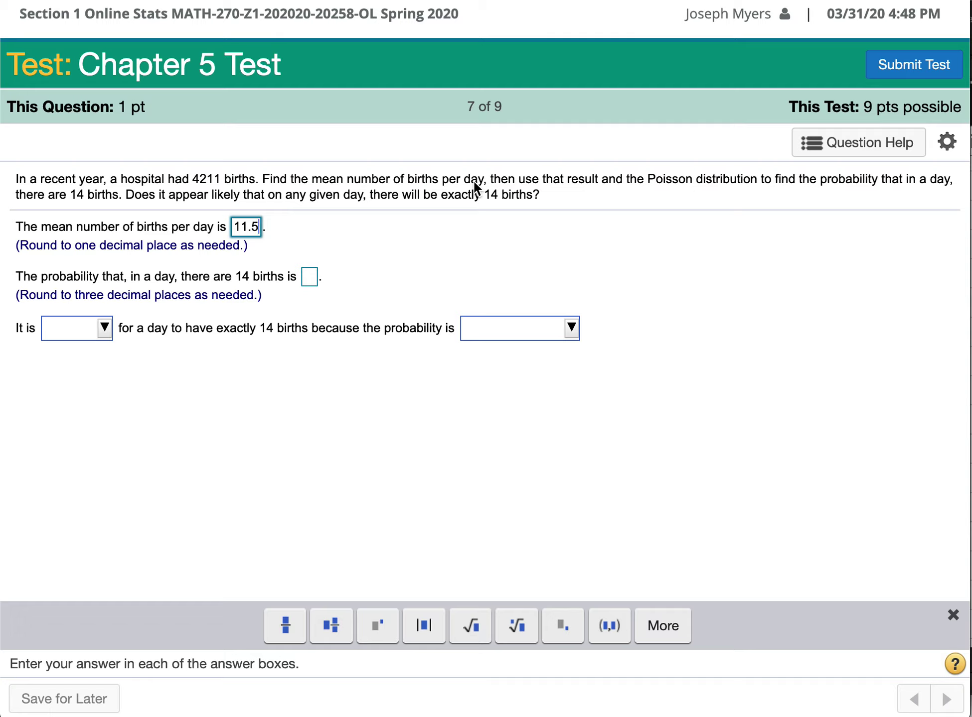
Open StatCrunch from the question's help resources and bring up its Poisson calculator
left_click(822, 151)
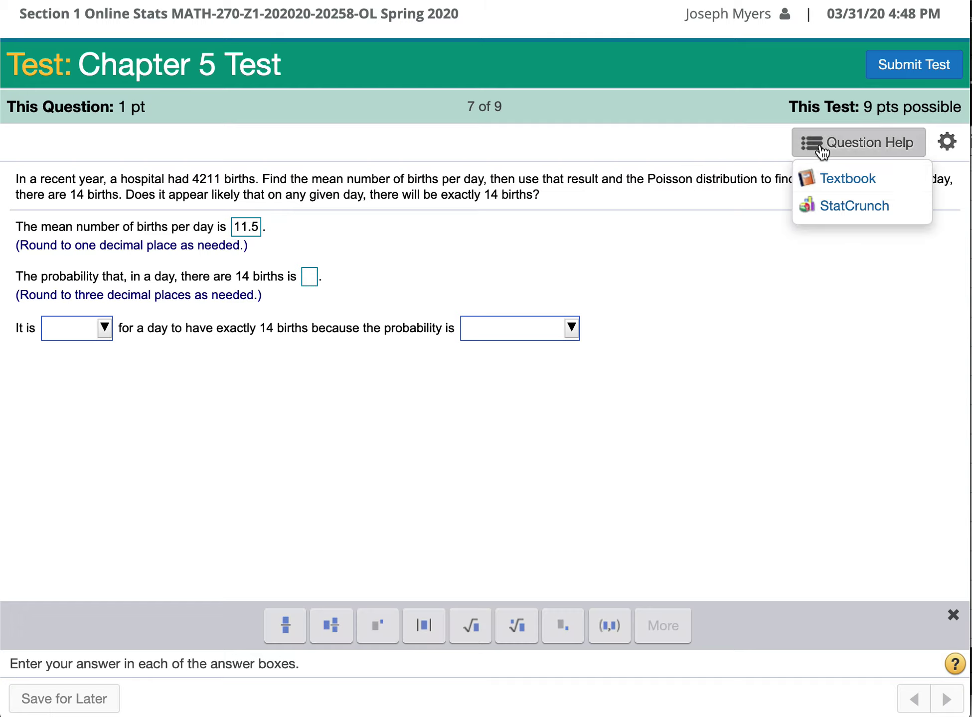
left_click(828, 209)
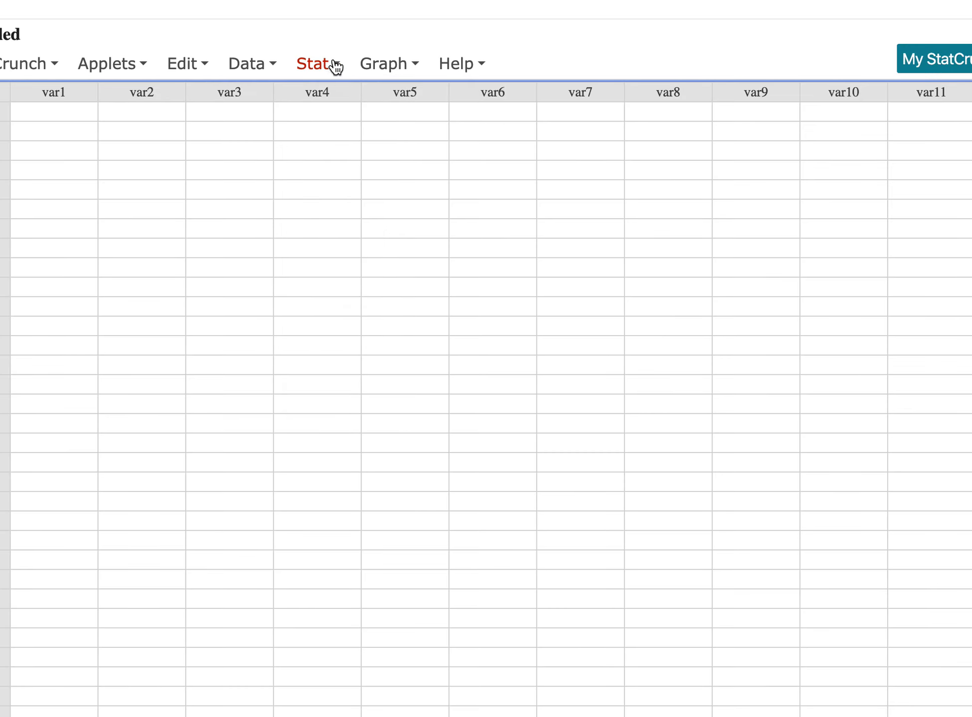
left_click(335, 66)
mouse_move(333, 97)
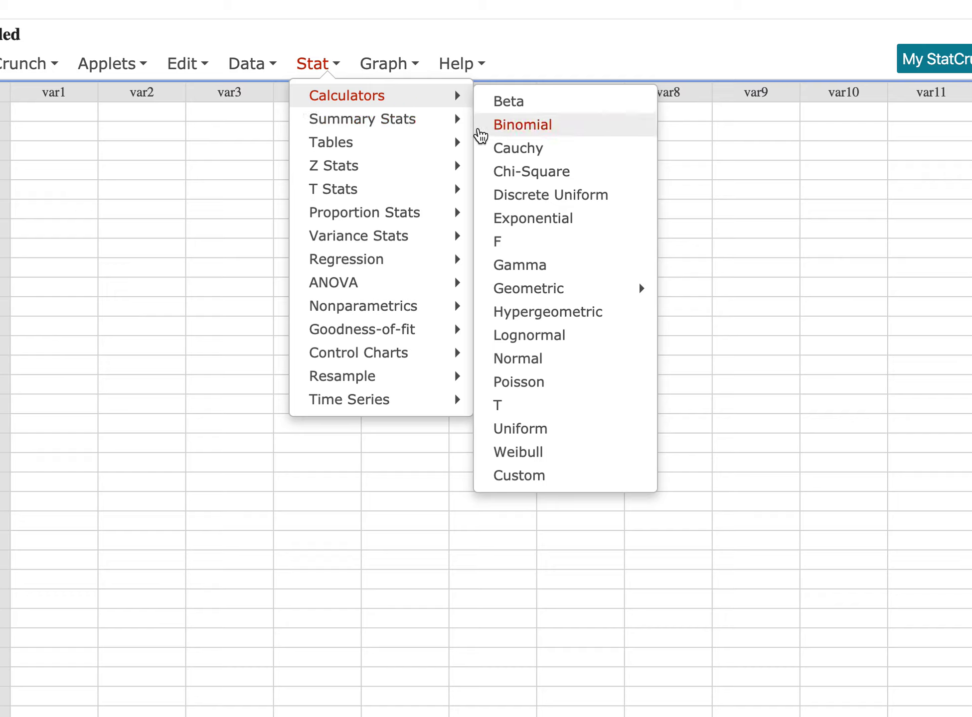
left_click(541, 384)
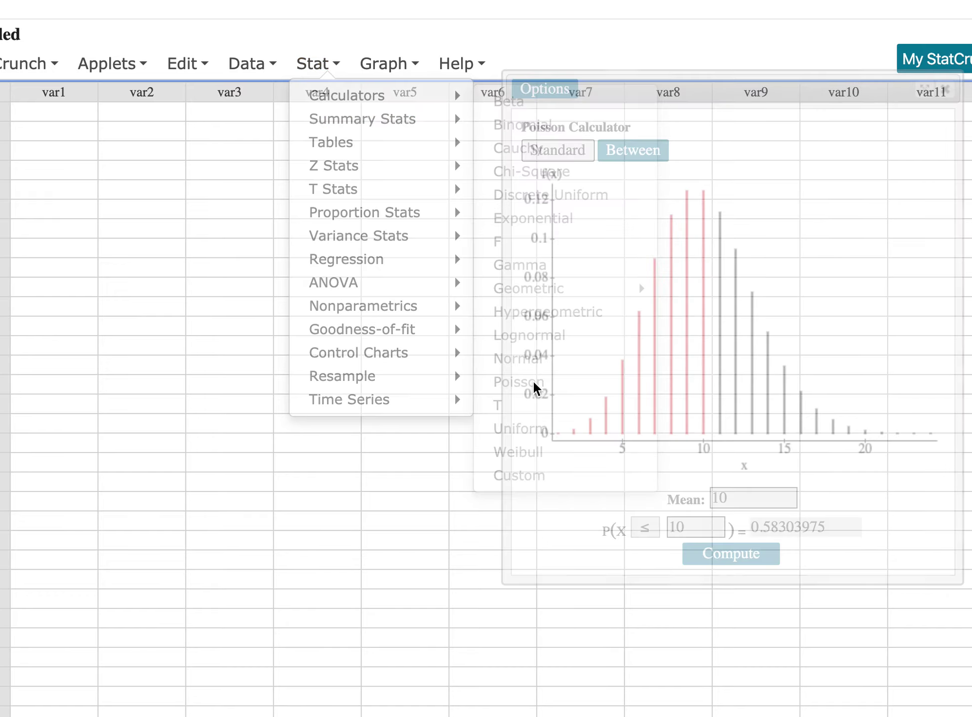
left_click_drag(620, 95, 415, 115)
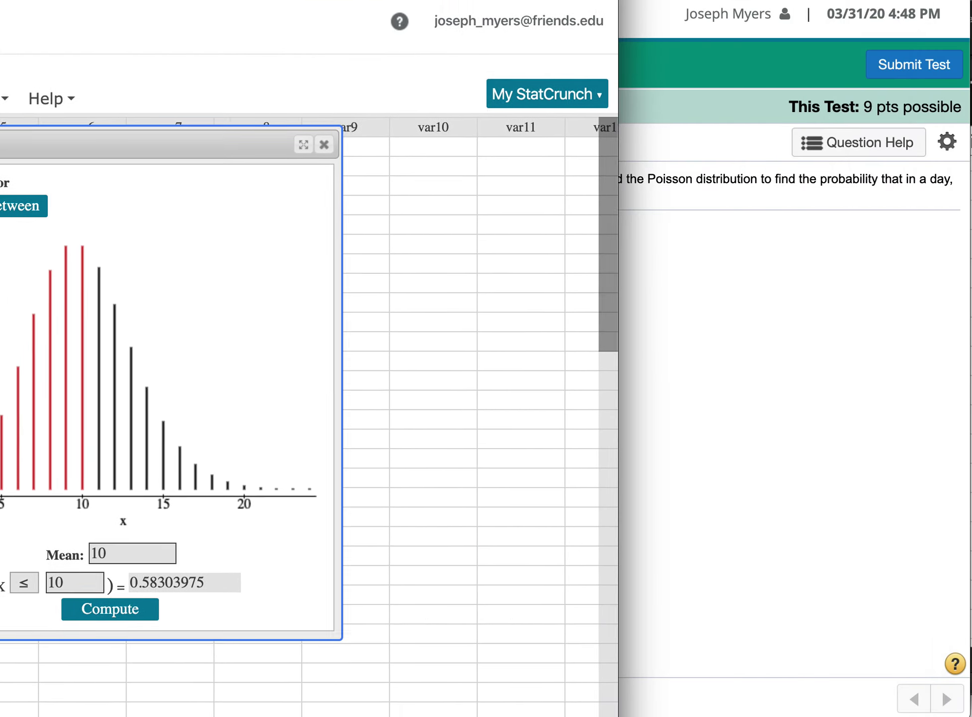
Copy the mean births per day from cell A26 in Excel and paste it as the mean in StatCrunch's Poisson calculator
key("super+Tab")
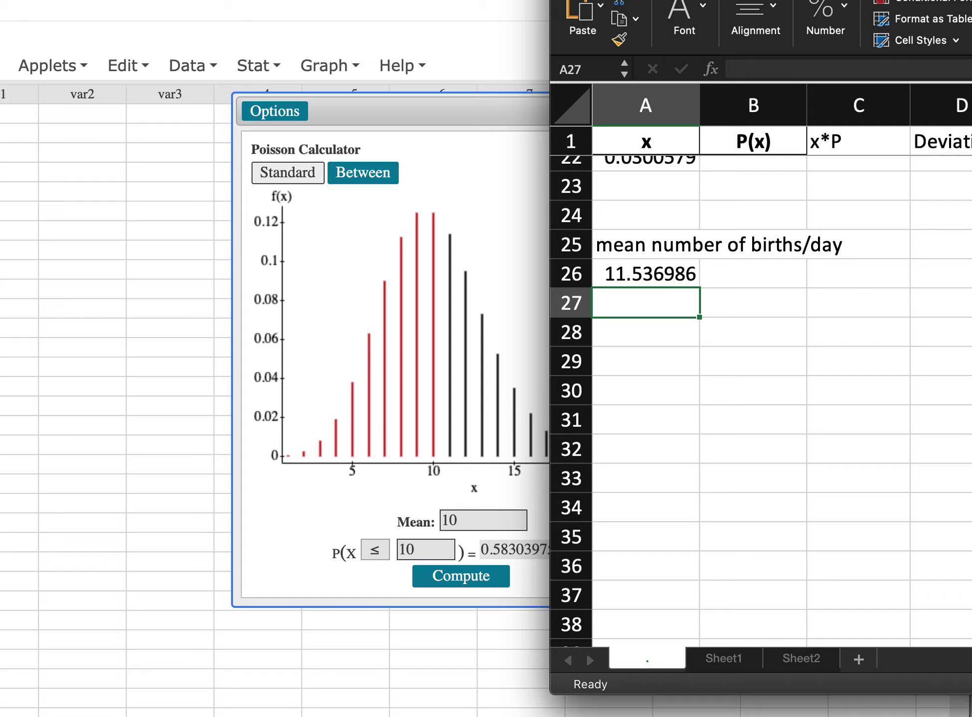
left_click(657, 276)
key("super+c")
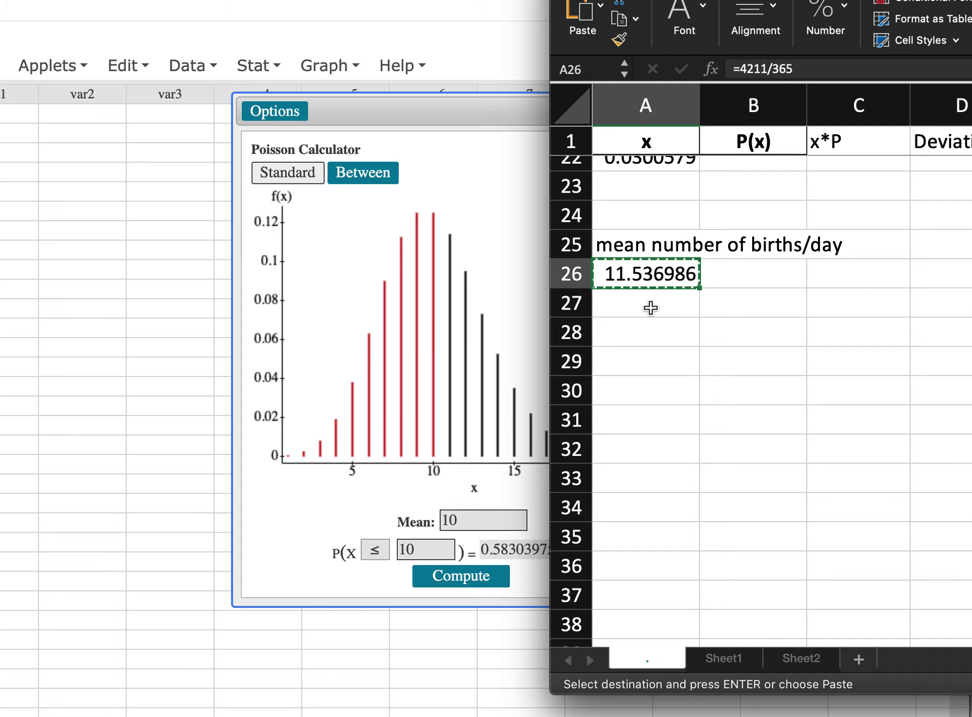
key("super+Tab")
left_click(467, 520)
key("super+a")
key("super+v")
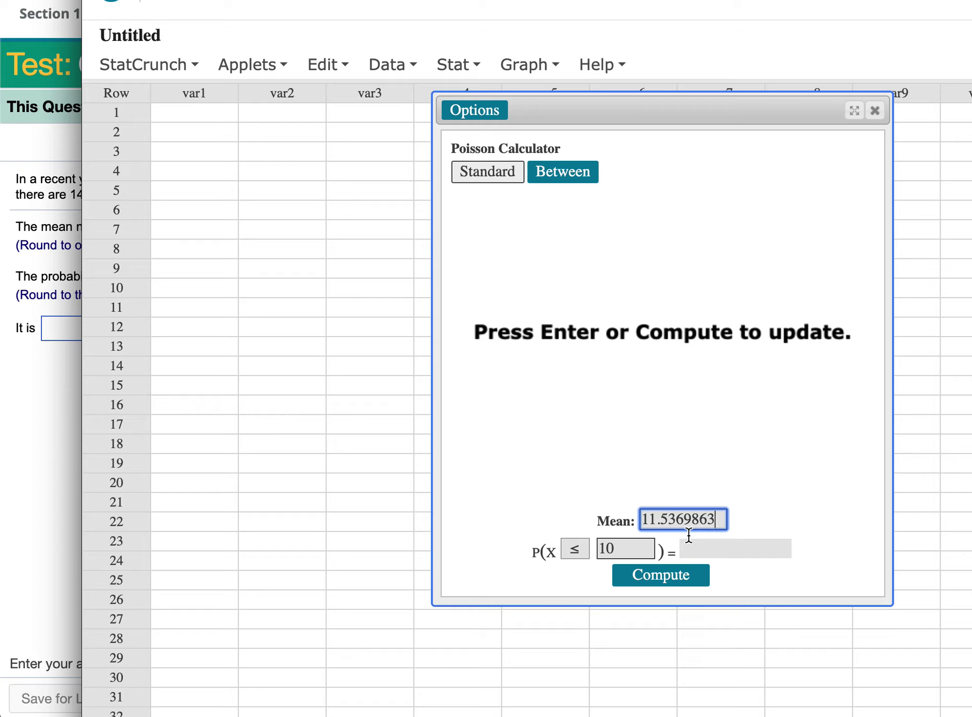
Compute the Poisson probability that X = 14
left_click(573, 552)
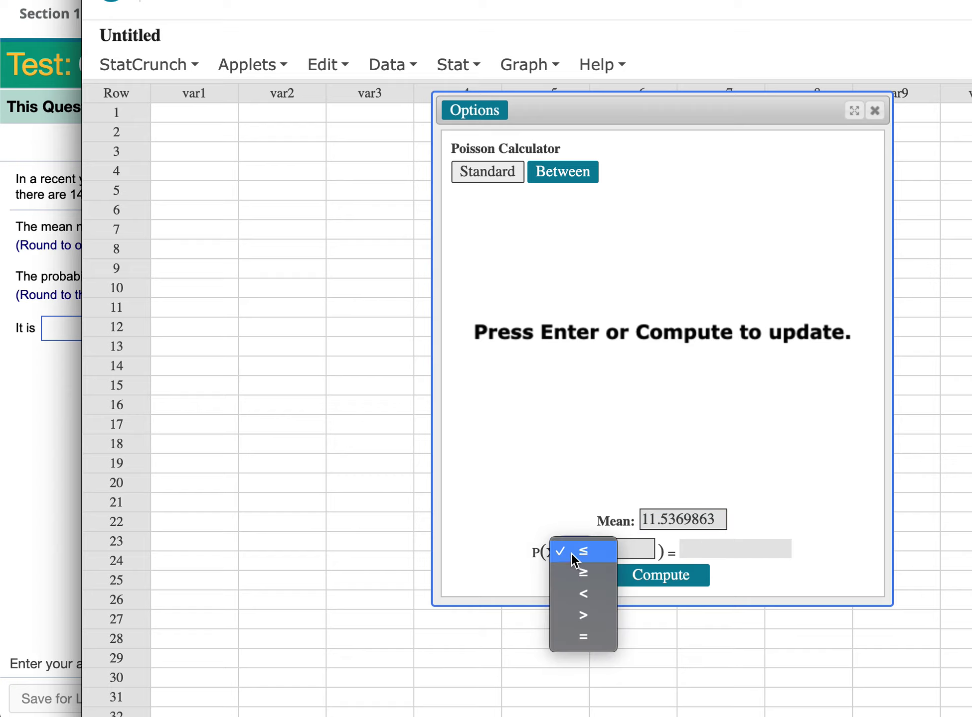
left_click(579, 635)
left_click(643, 550)
key("BackSpace")
type("4")
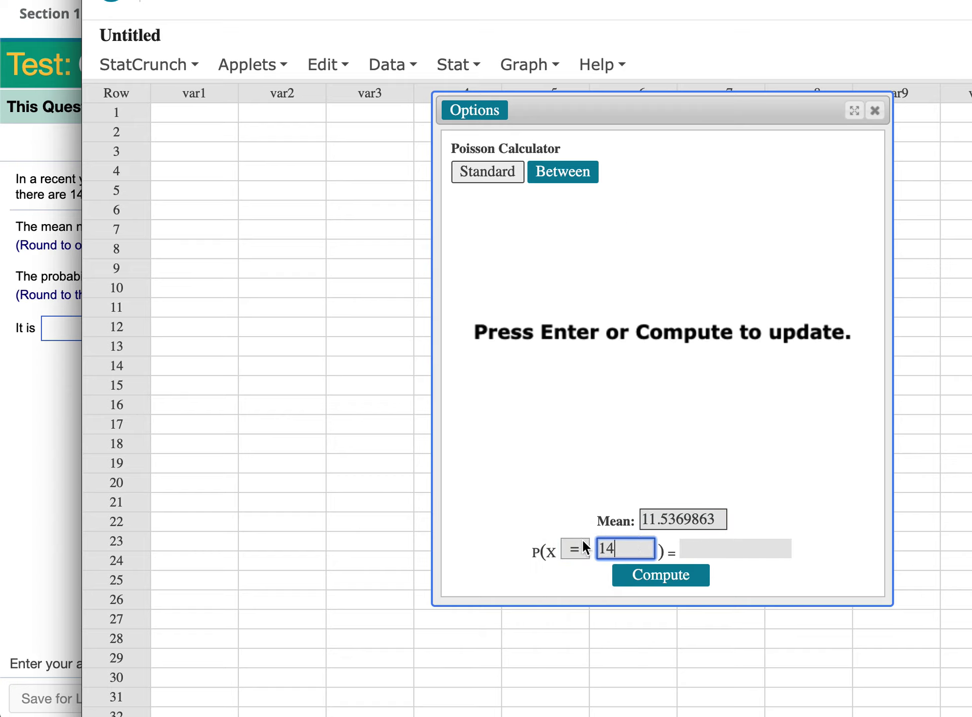
left_click(658, 582)
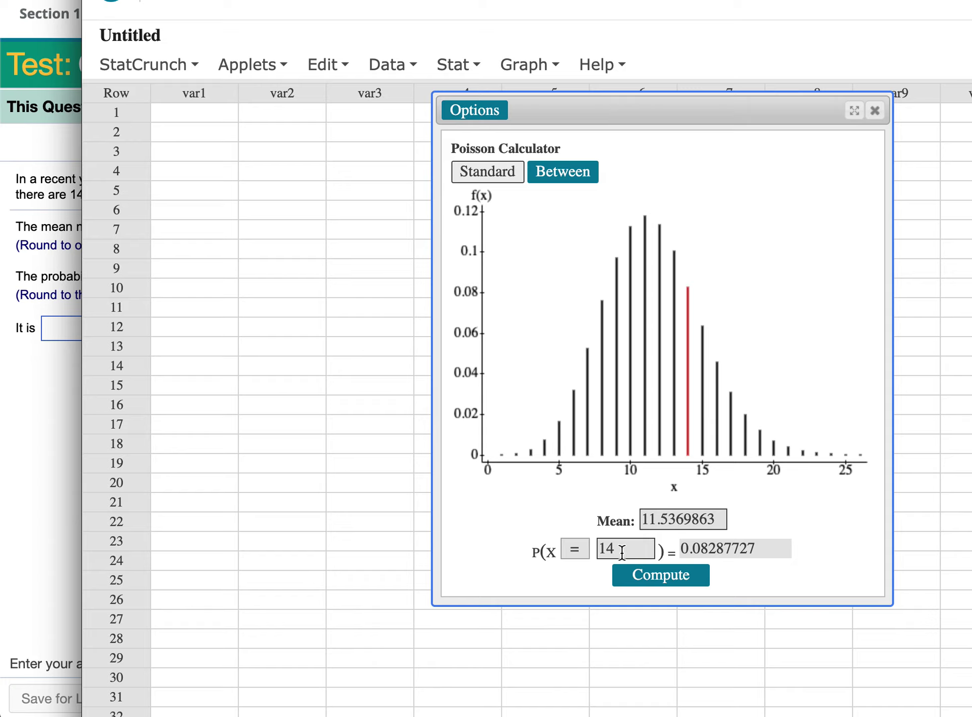
Copy the computed probability into the test's answer for 14 births and round it to 0.083
left_click_drag(770, 547, 684, 534)
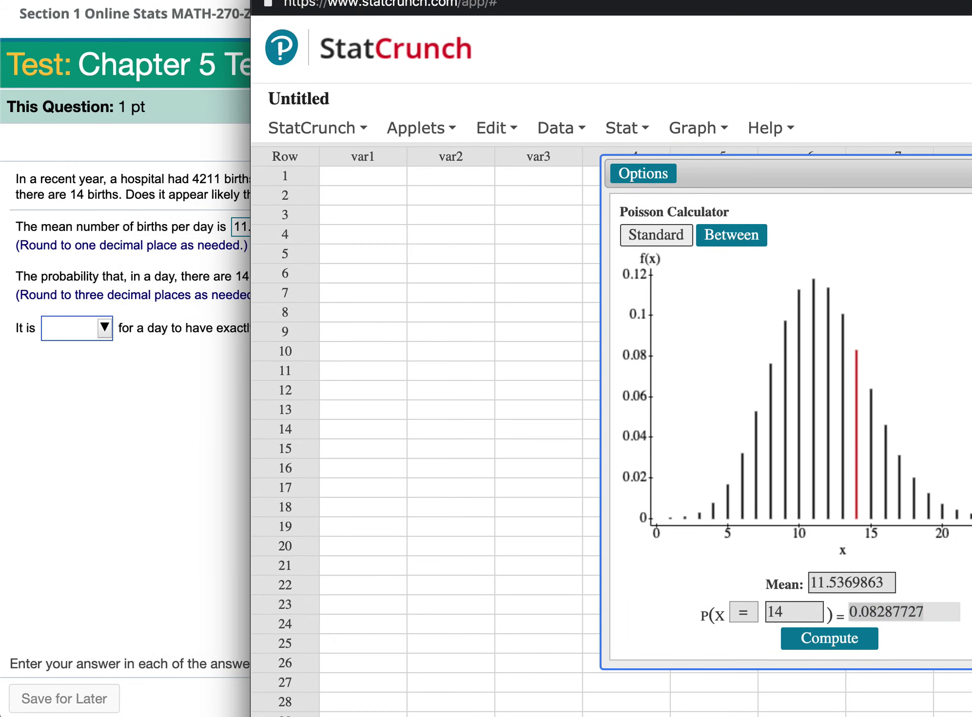
key("super+Tab")
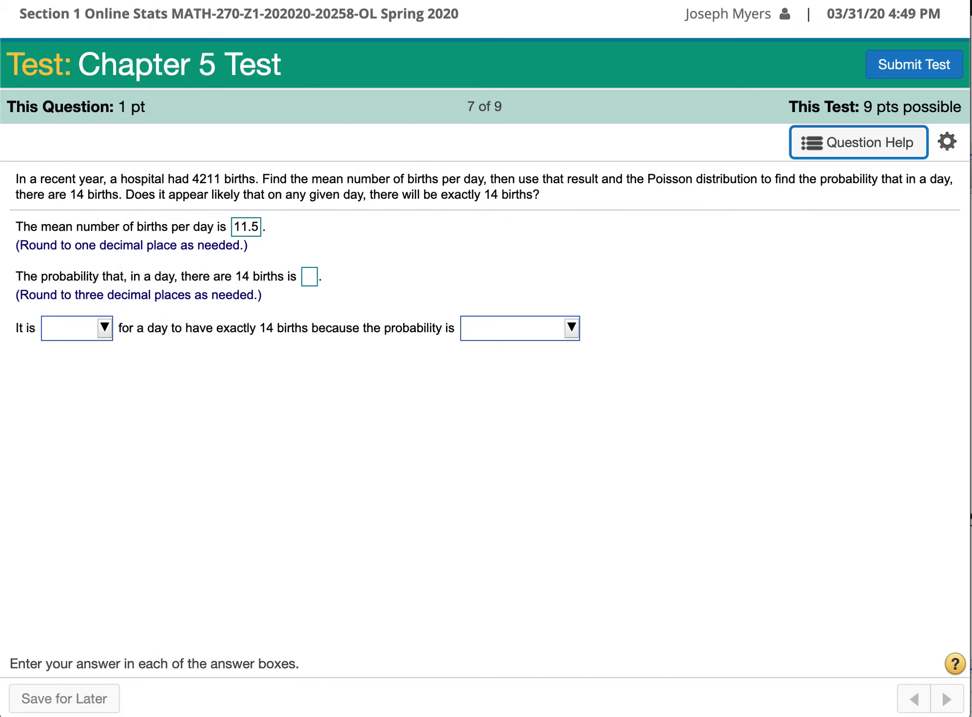
left_click(316, 278)
key("super+v")
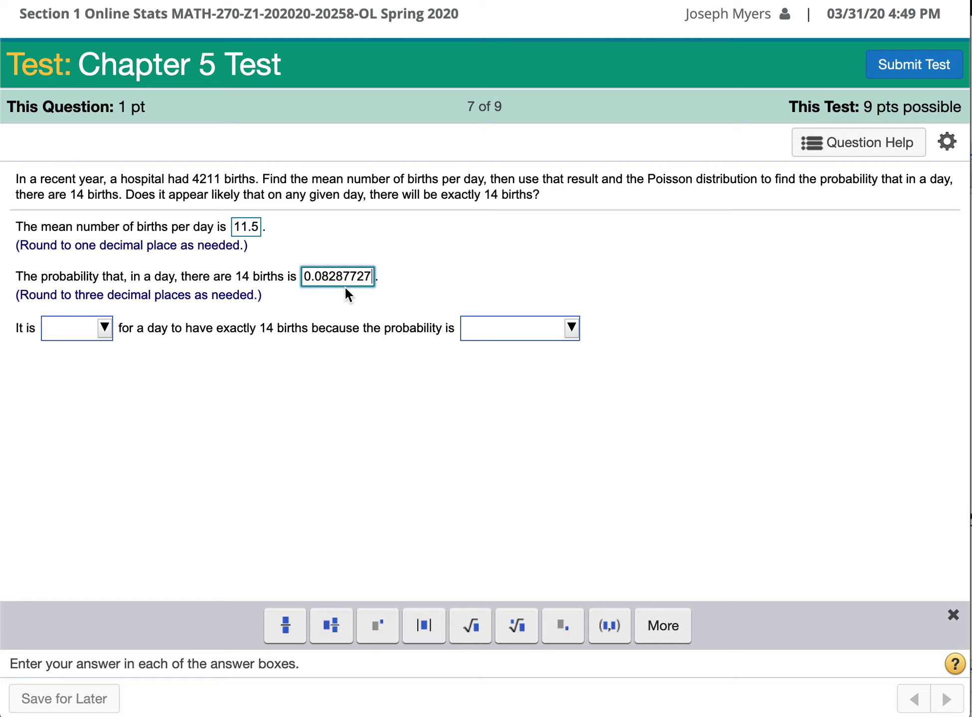
left_click(336, 279)
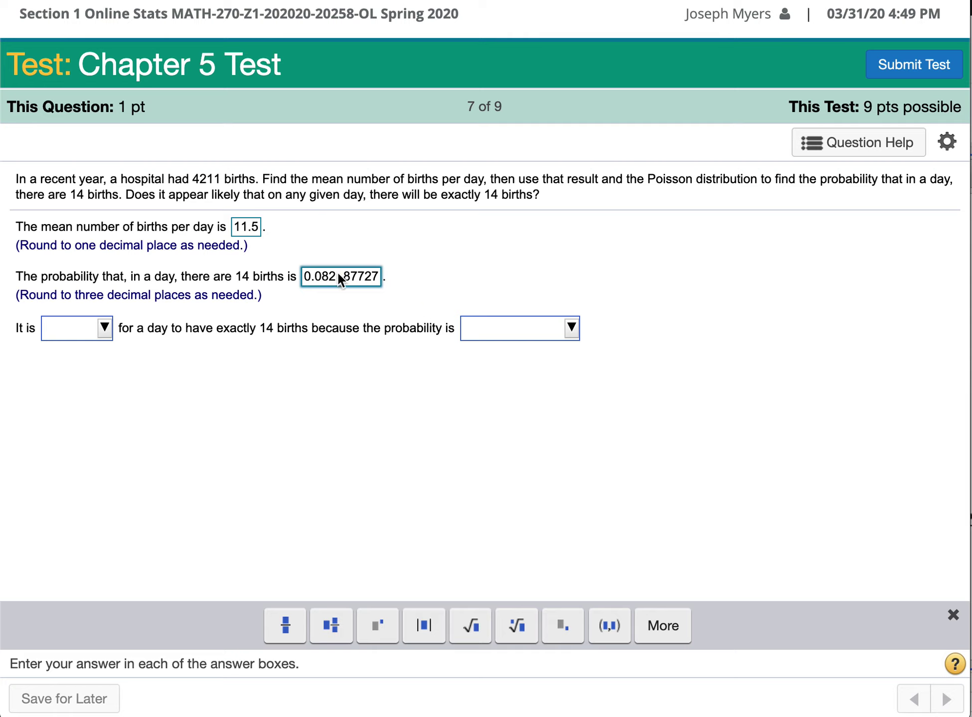
type("3")
Complete the conclusion with "not unlikely" and "greater than 0.05.", and advance to question 8
left_click(101, 335)
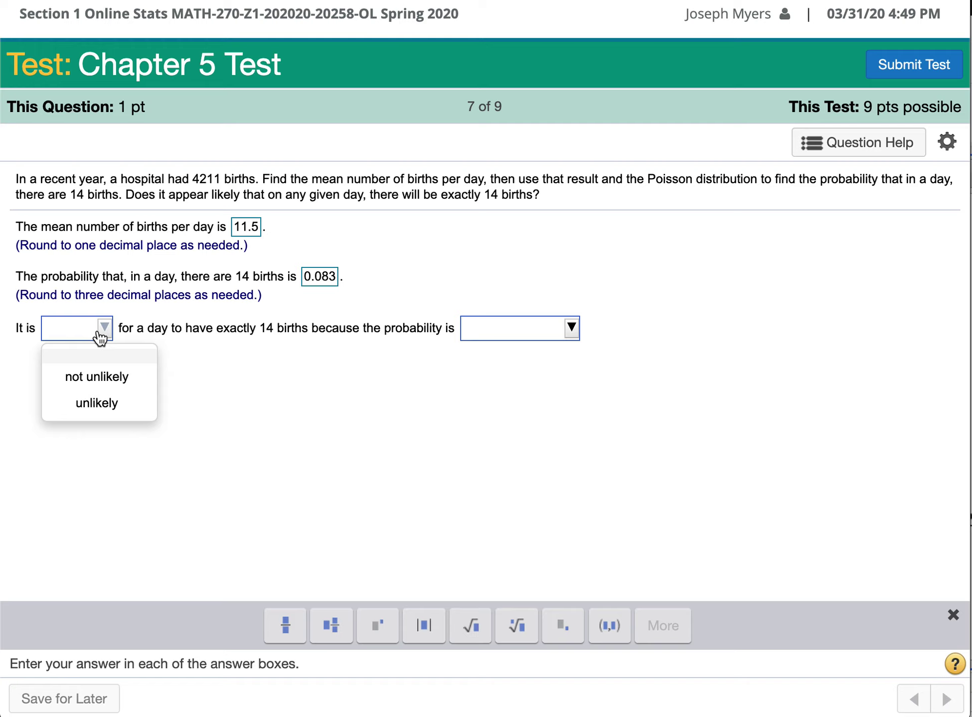
left_click(118, 382)
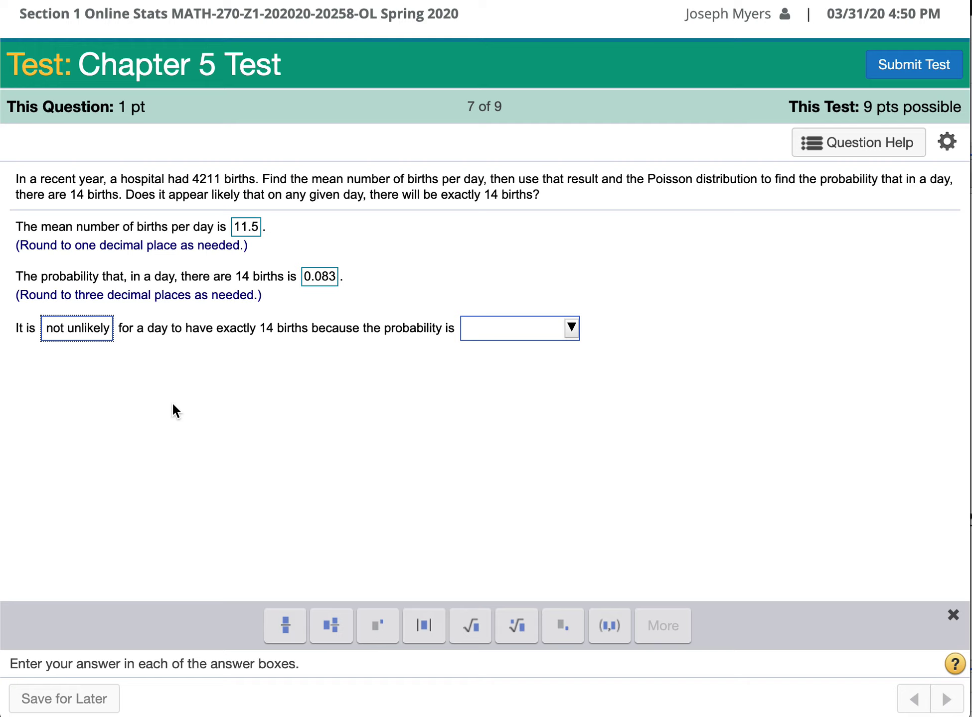
left_click(495, 333)
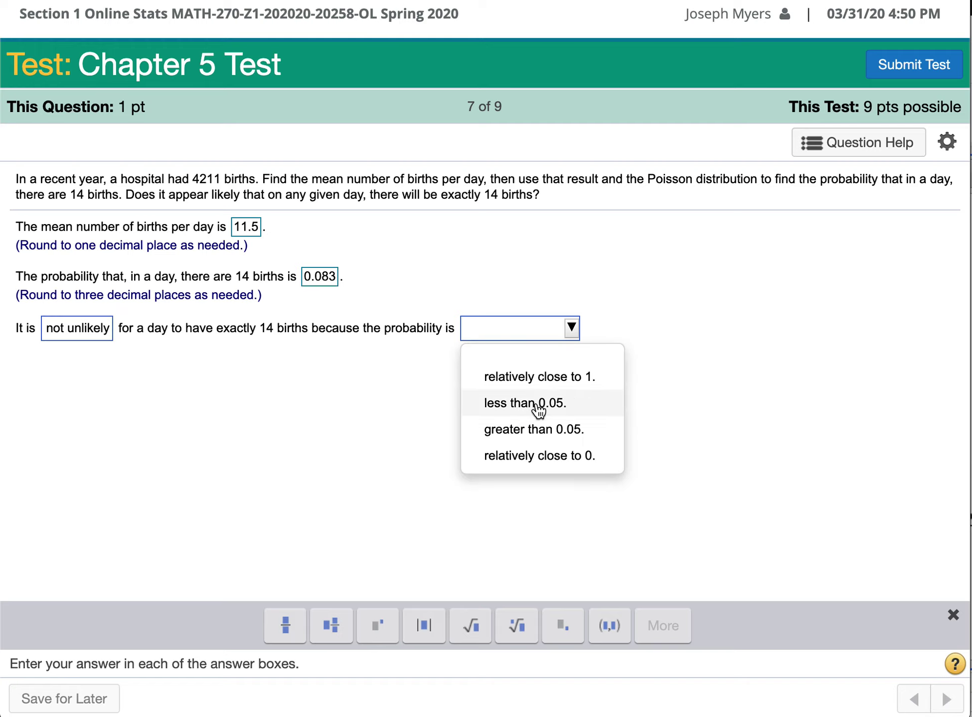
left_click(541, 439)
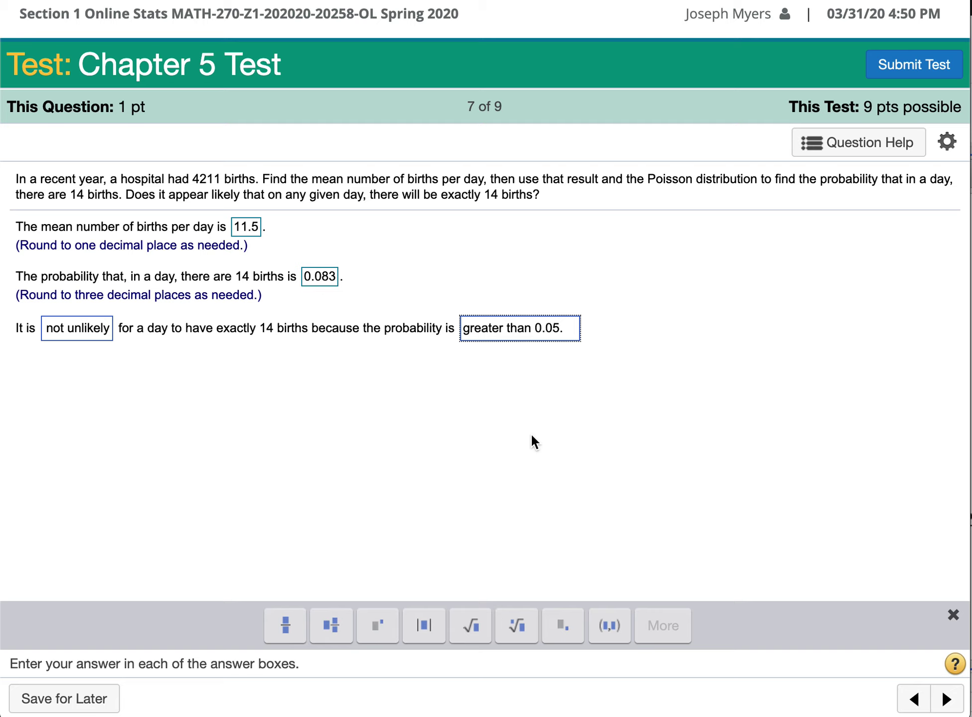
left_click(946, 699)
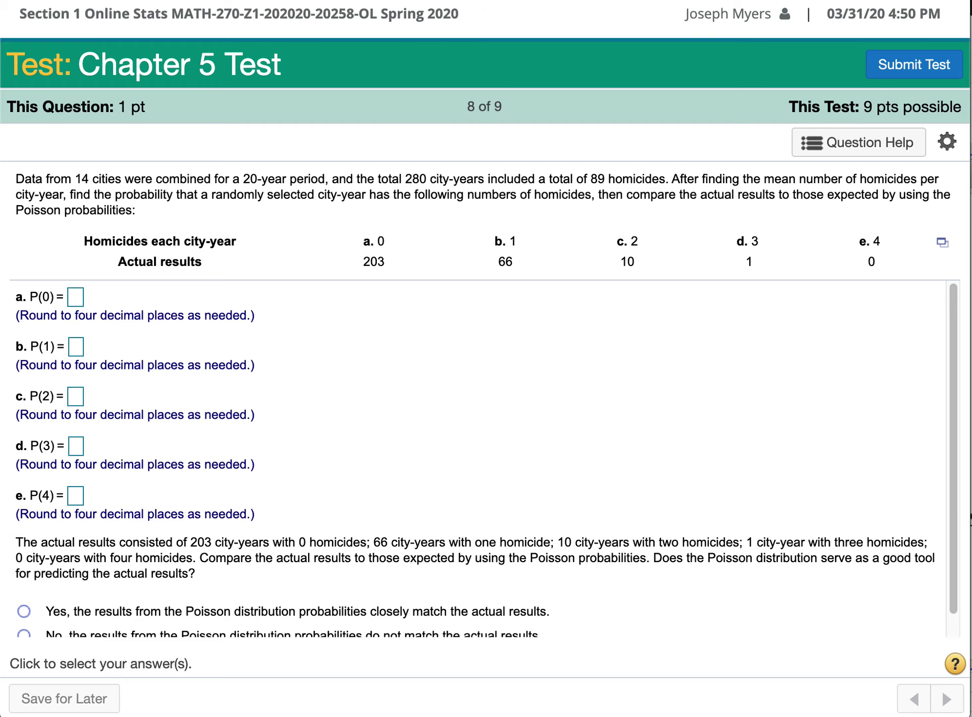
Switch to Excel and move its window lower to uncover the text of the homicides question
key("super+Tab")
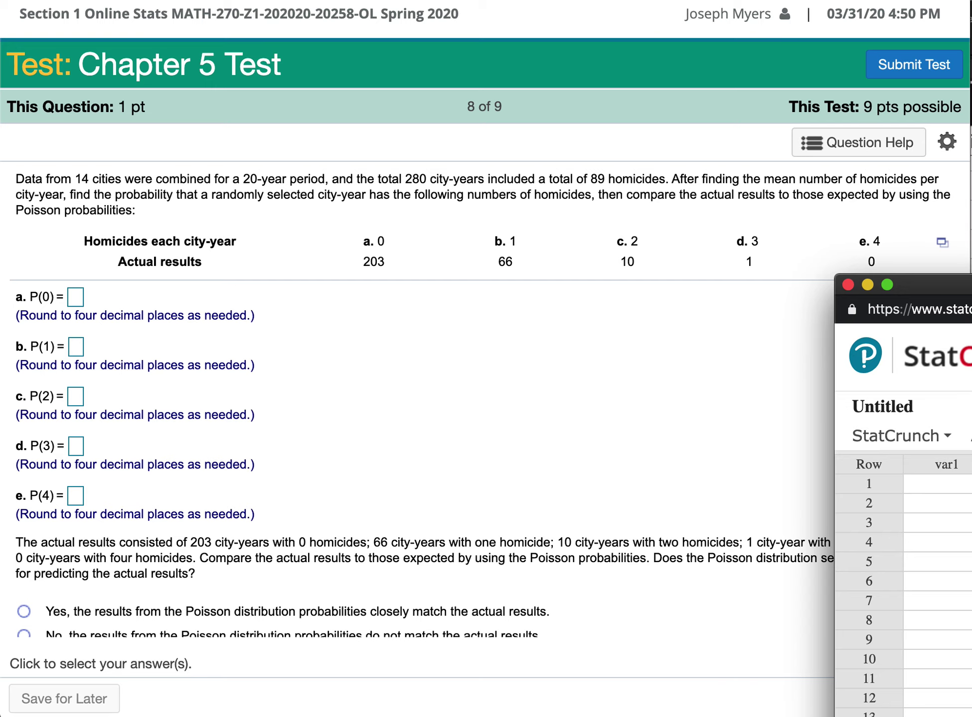
key("super+Tab")
scroll(738, 316, "down", 2)
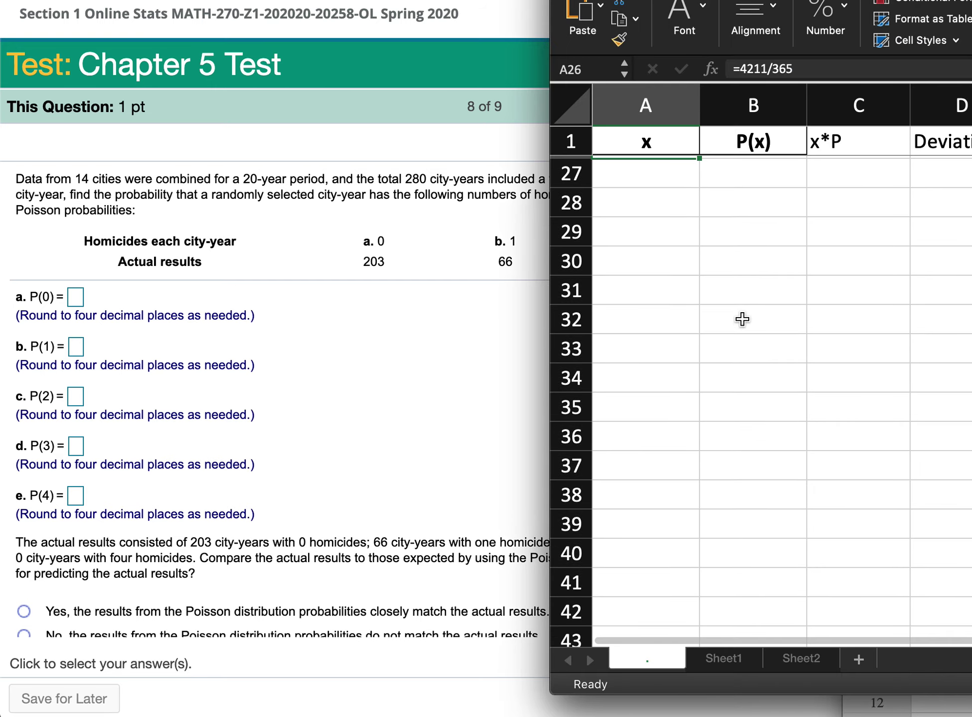
left_click(480, 160)
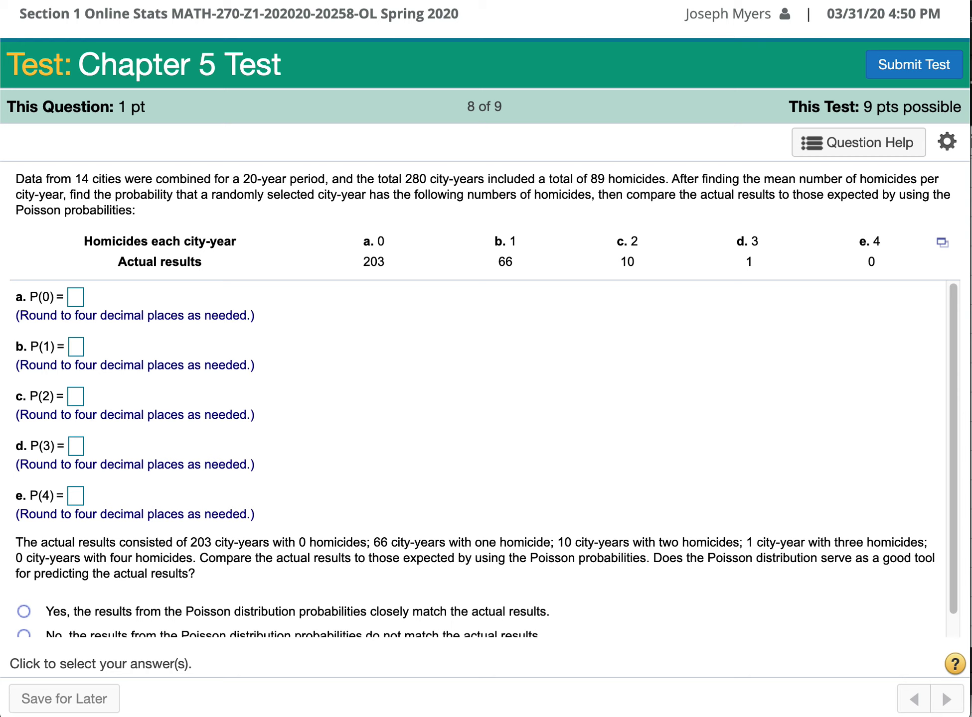
key("super+Tab")
left_click(491, 187)
key("super+Tab")
left_click_drag(615, 37, 460, 273)
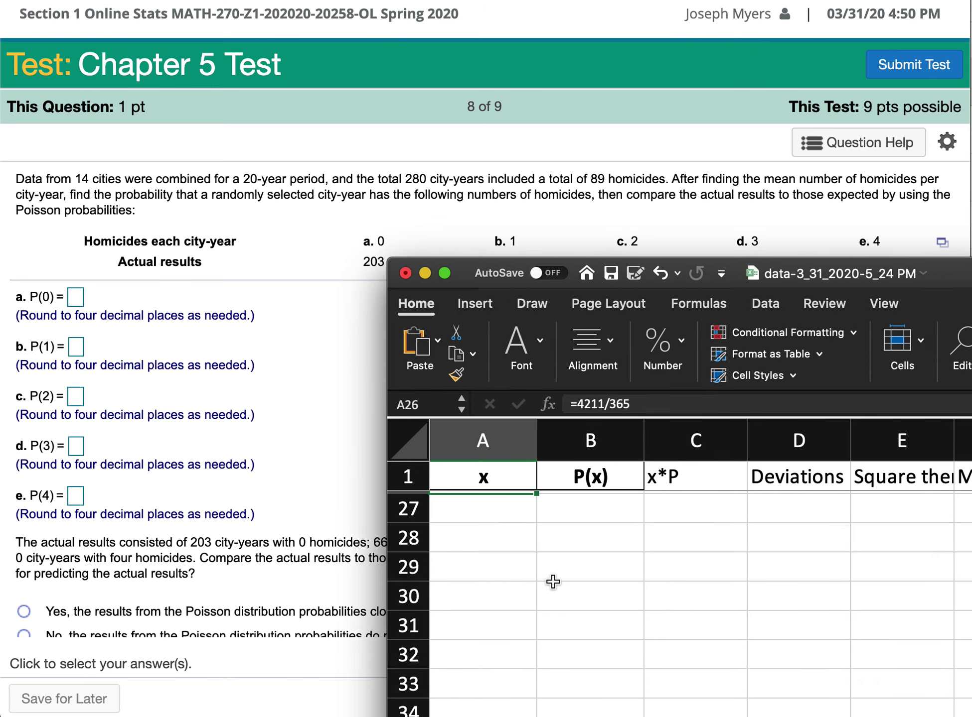
Label cell A29 "mean number of homicides per year"
left_click(519, 560)
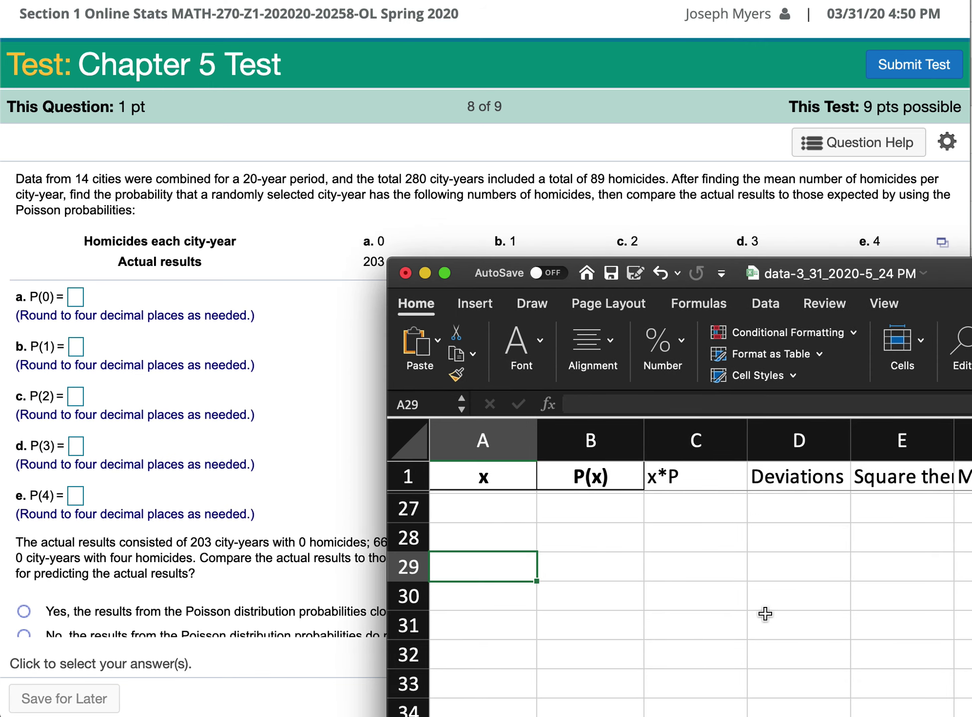
type("mean ")
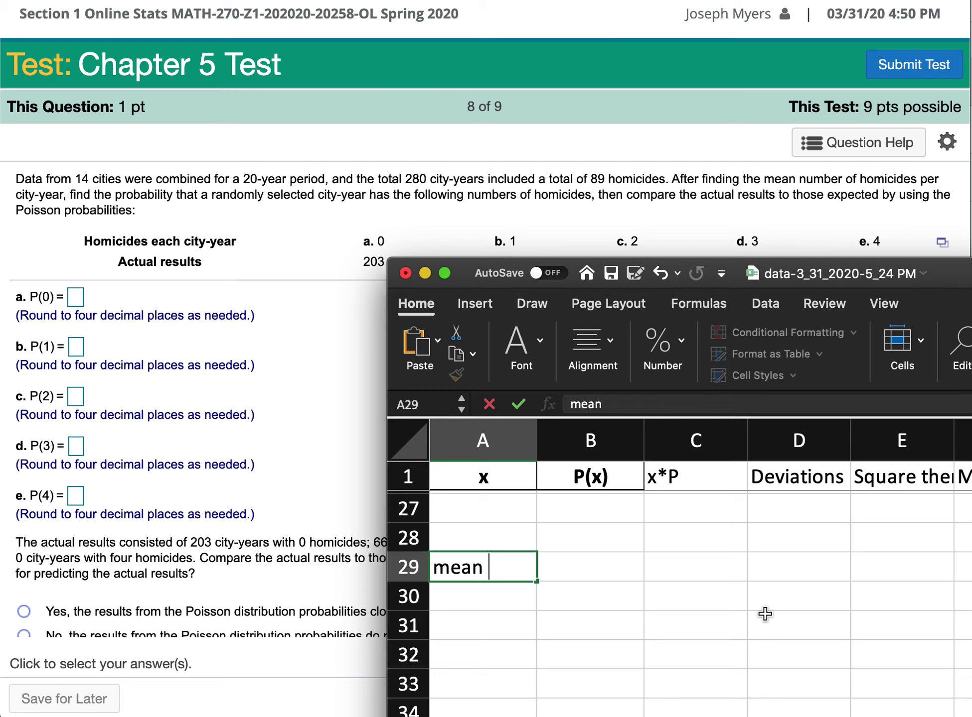
type("number of home")
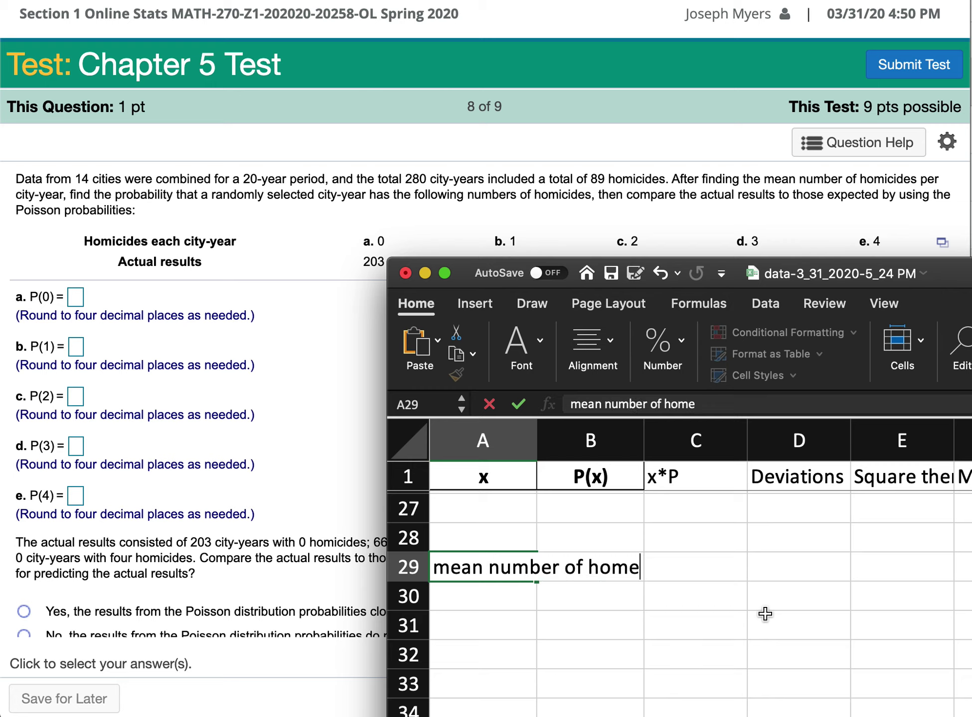
key("BackSpace")
type("icides ")
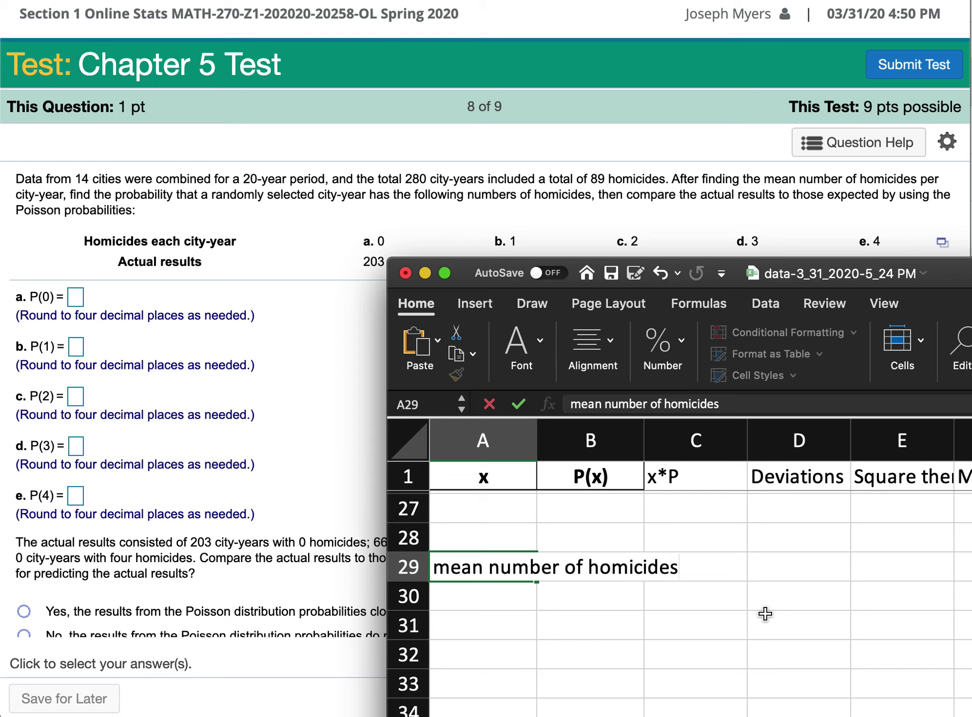
type("per year")
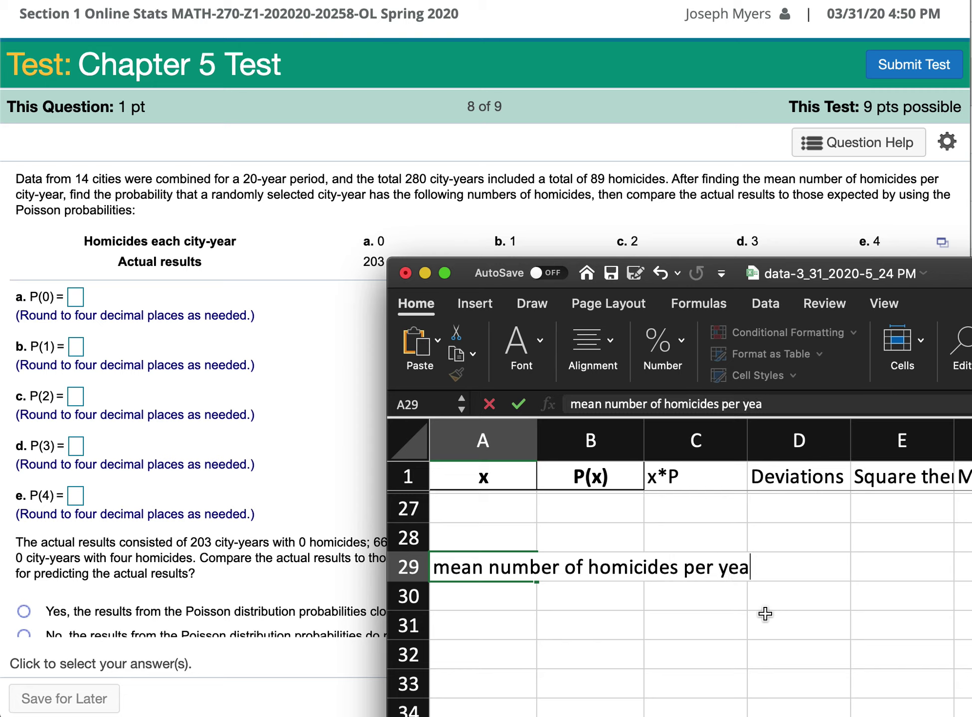
key("Return")
Calculate the mean number of homicides per city-year in cell A30 with the formula = 89/280
type("=")
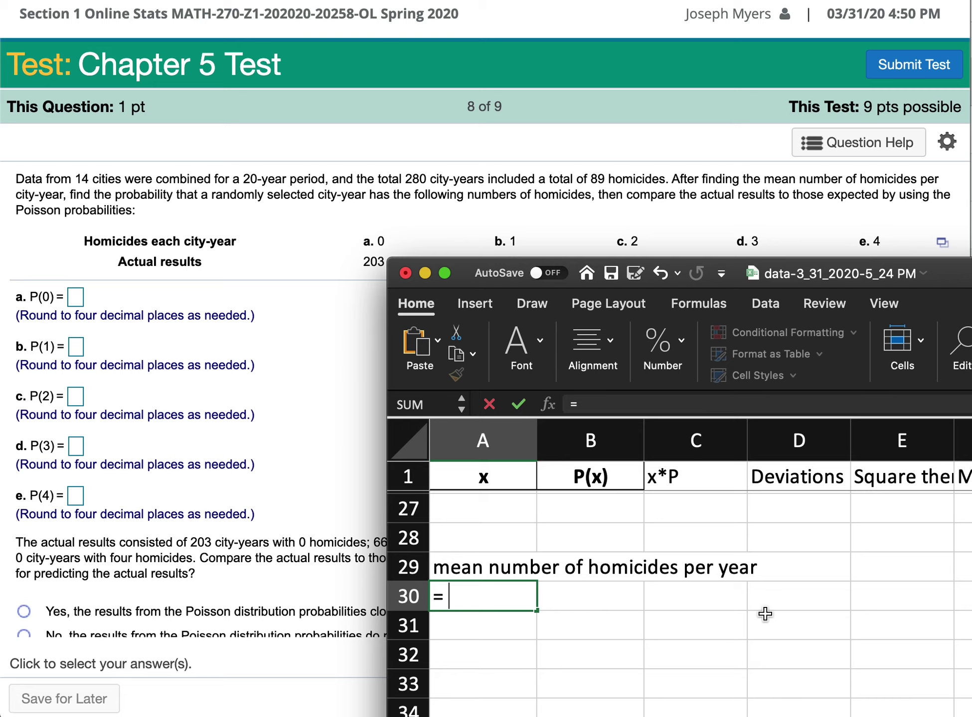
type(" 89/")
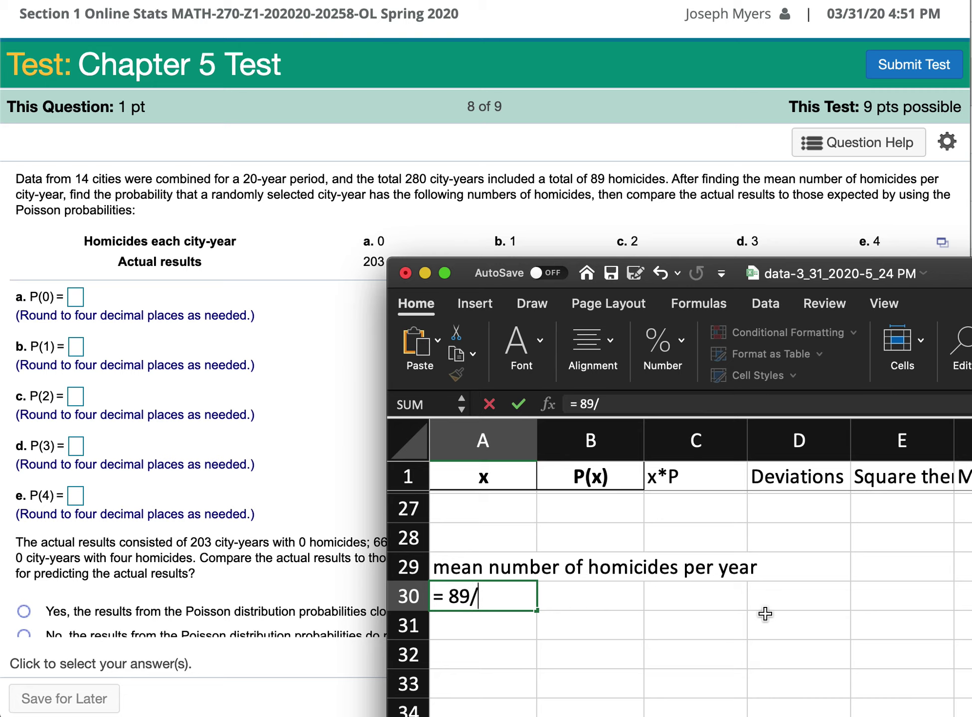
type("280")
key("Return")
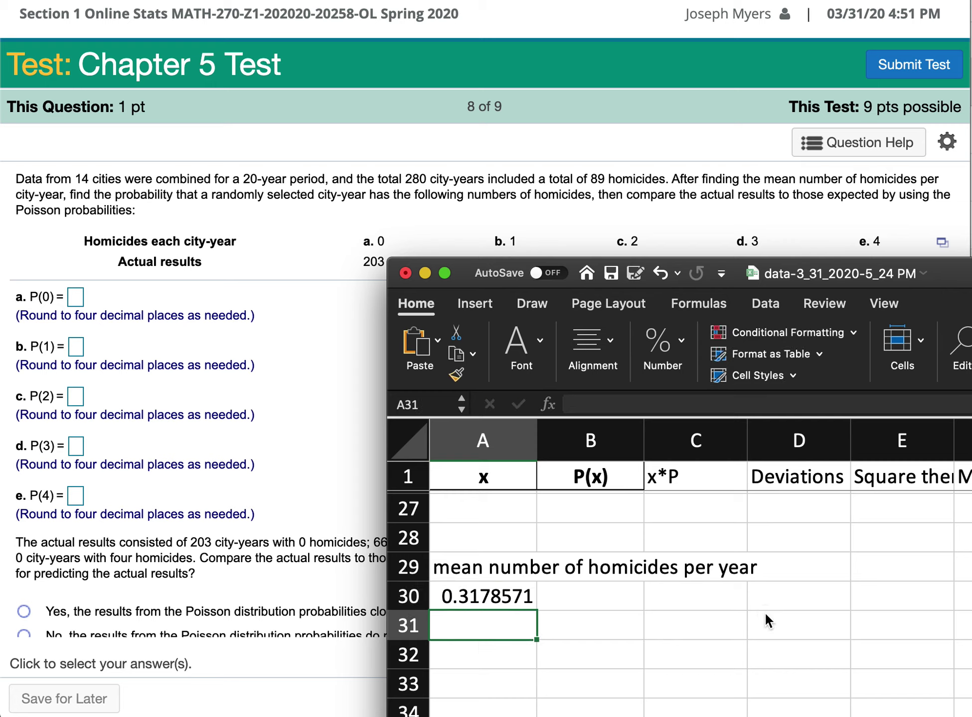
Copy the mean from cell A30 and paste it over the mean in StatCrunch's Poisson calculator
left_click(502, 596)
key("super+c")
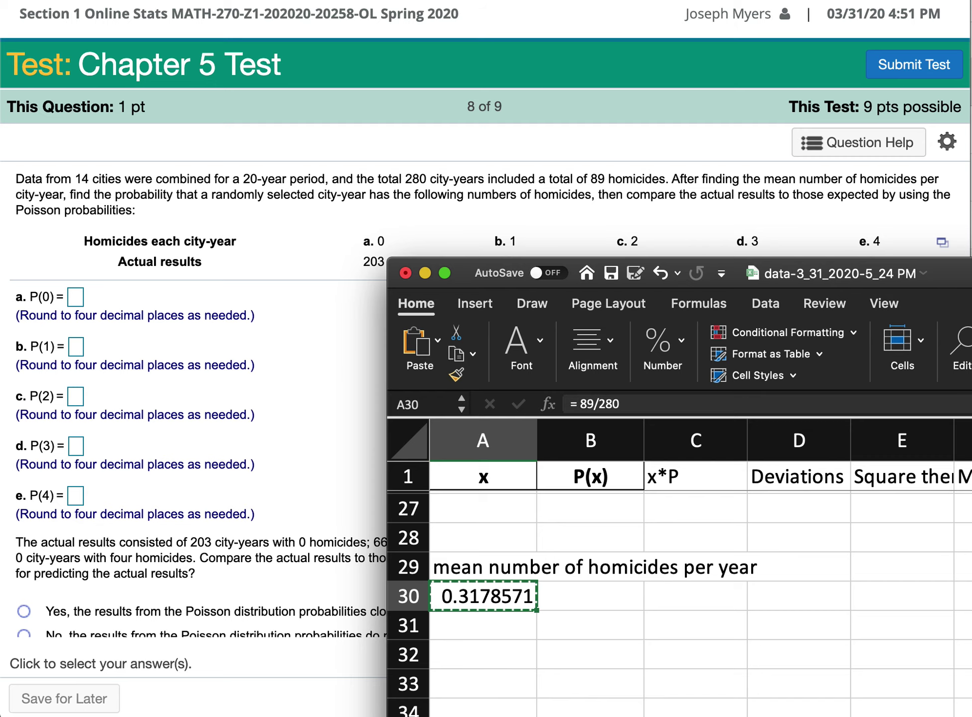
key("super+Tab")
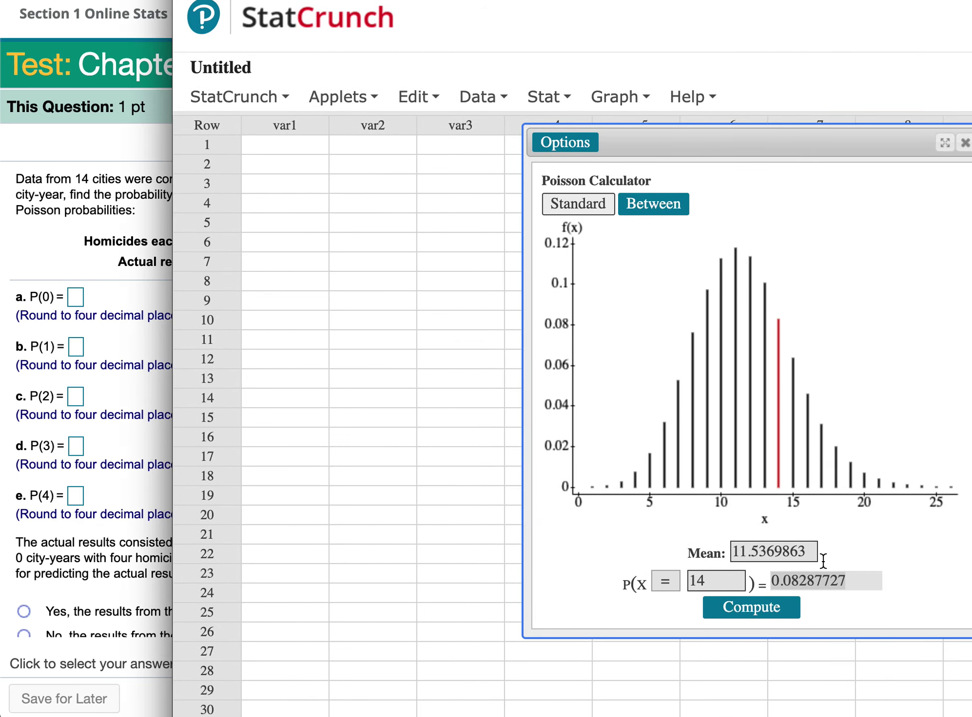
left_click_drag(819, 551, 698, 546)
key("ctrl+v")
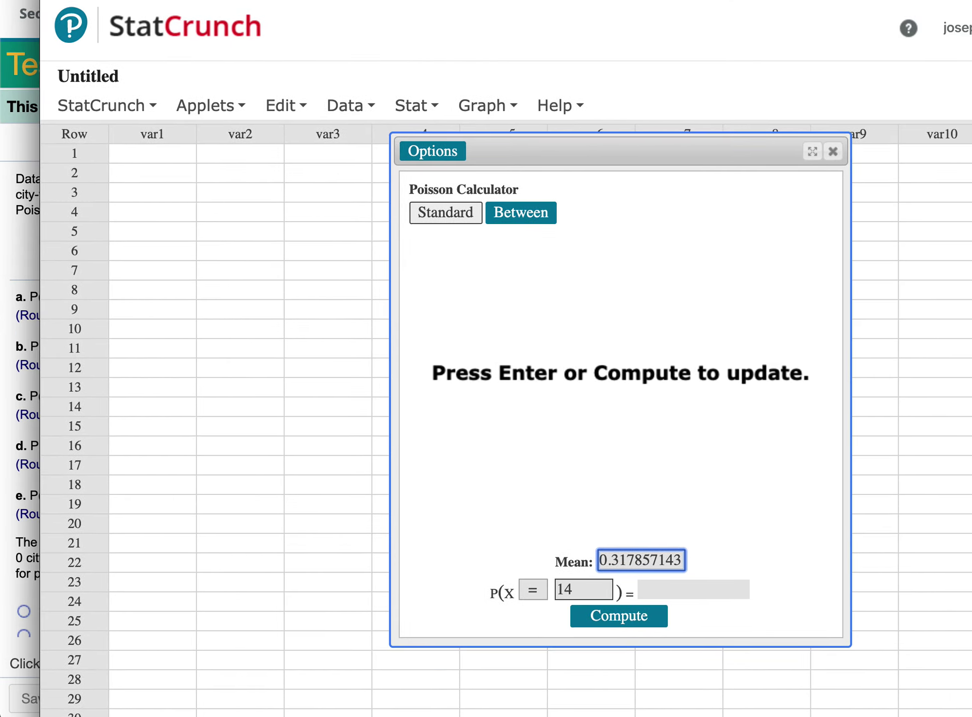
Move the StatCrunch window aside to check the question, bring it back, and compute the Poisson probability for X = 0
left_click_drag(321, 2, 971, 179)
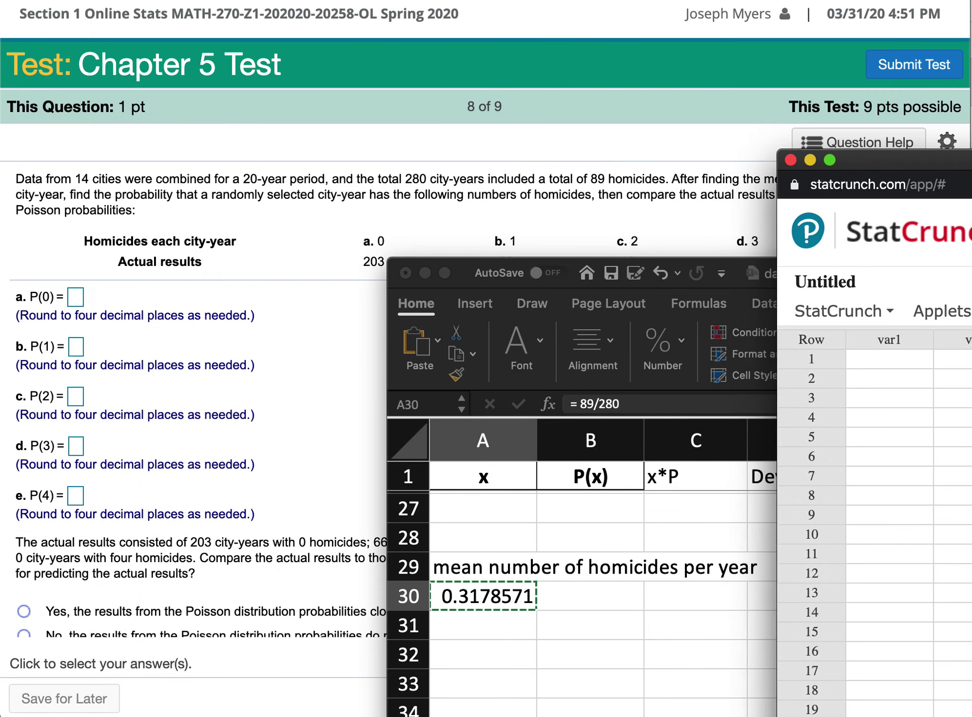
left_click(571, 679)
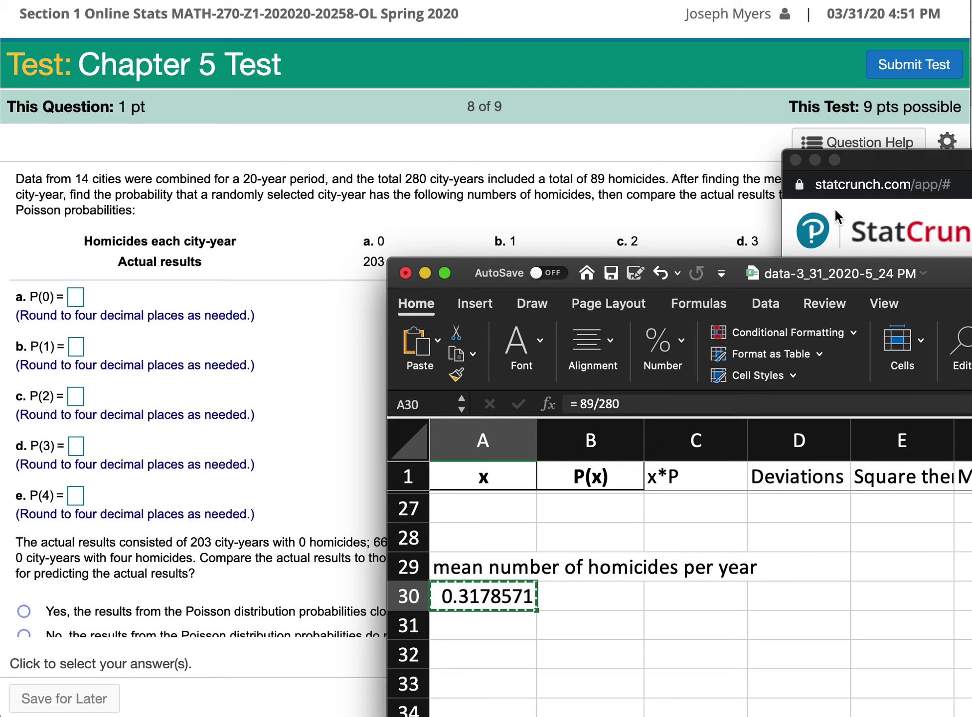
left_click_drag(920, 164, 301, 0)
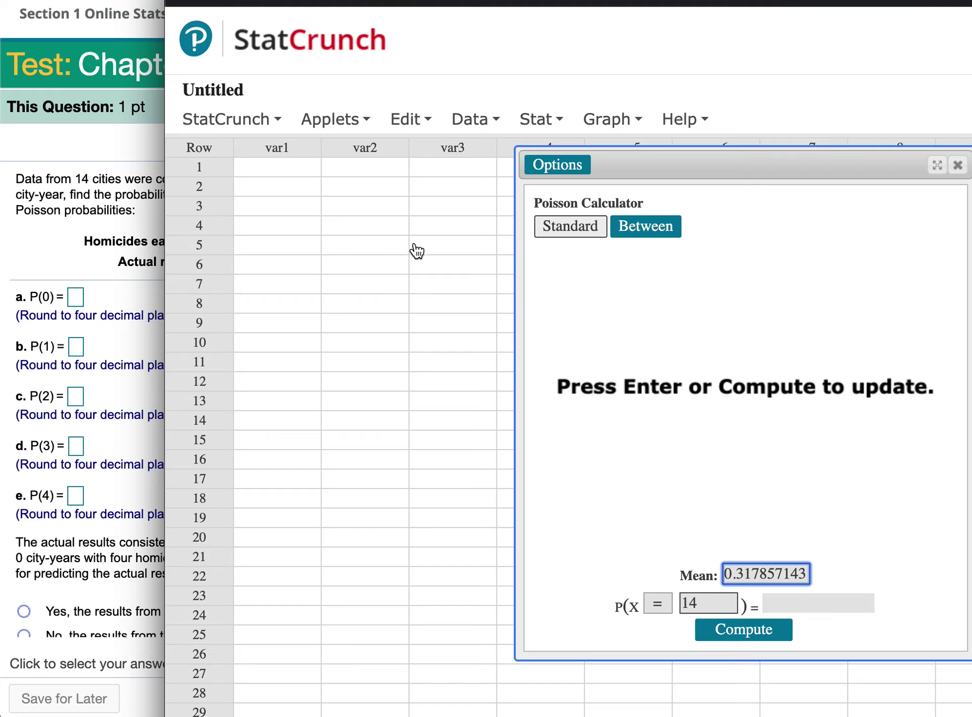
double_click(695, 604)
type("0")
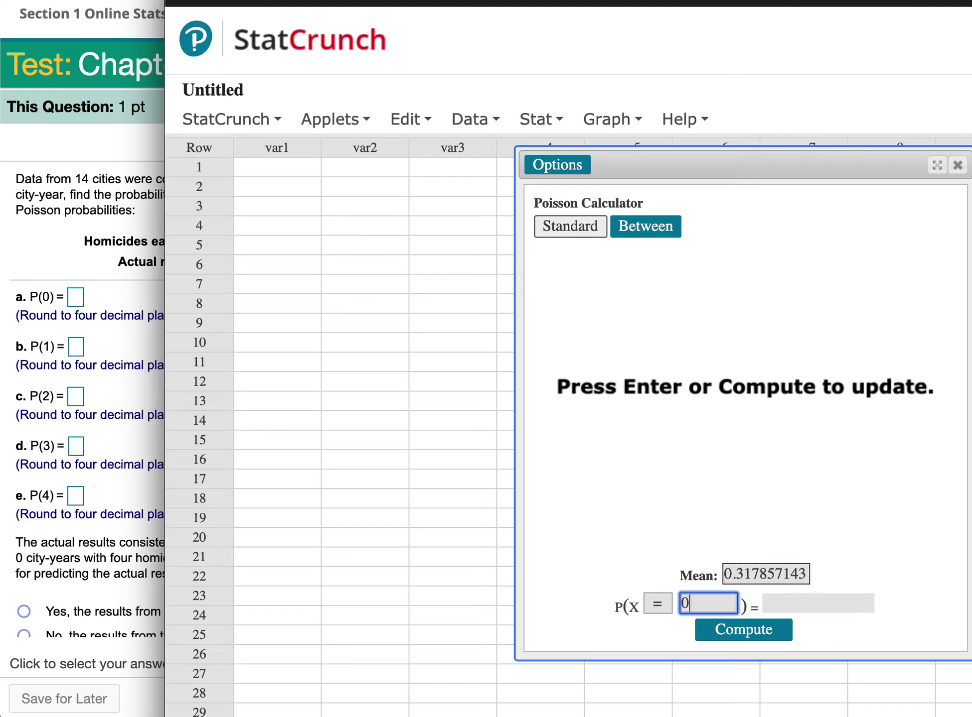
left_click(737, 640)
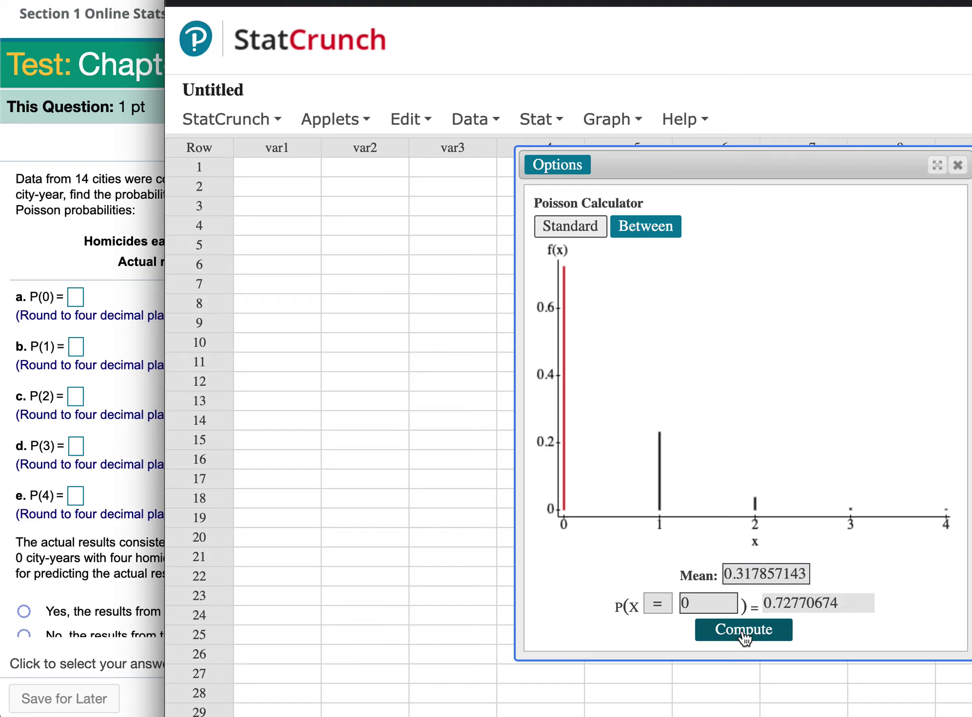
Copy the computed P(X = 0) value from the Poisson calculator and paste it into answer a, P(0), of the test
left_click_drag(864, 605, 752, 589)
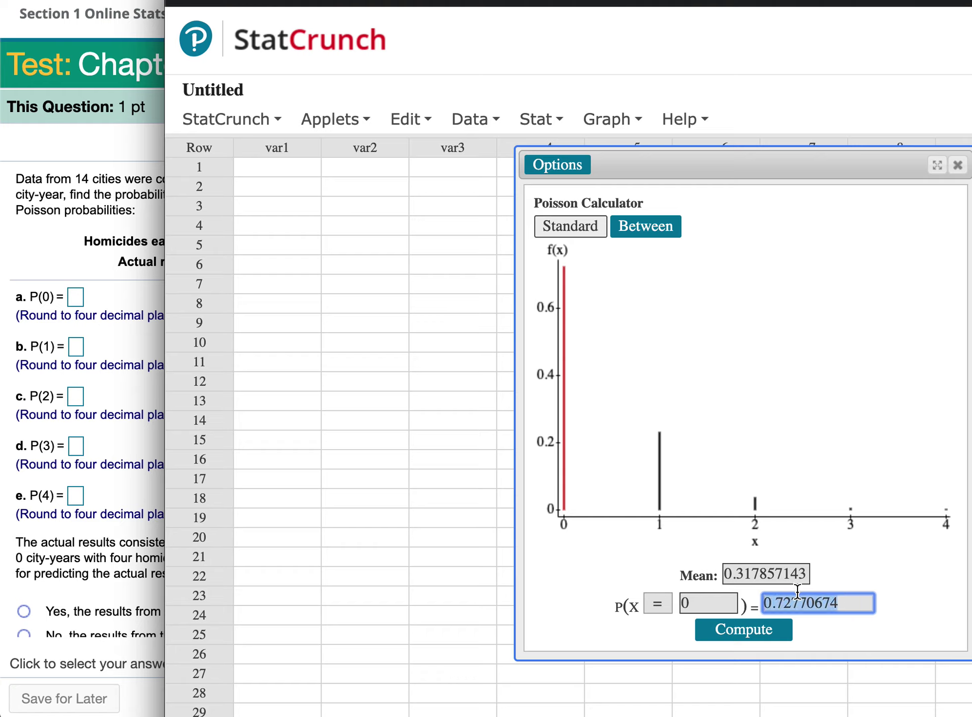
left_click(653, 597)
left_click(654, 597)
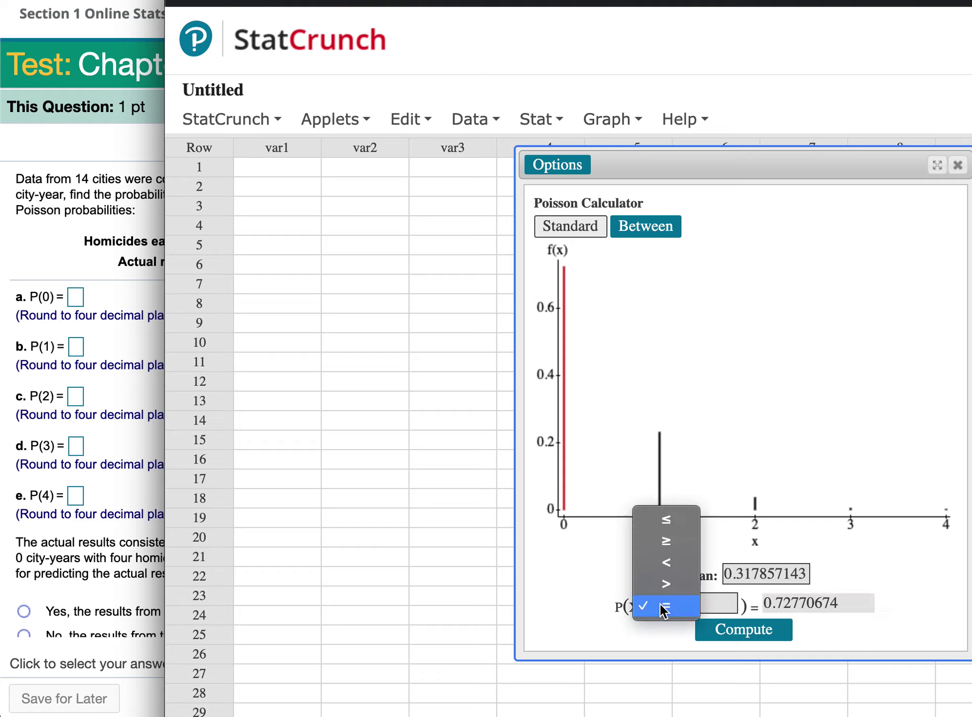
left_click(659, 604)
left_click(711, 601)
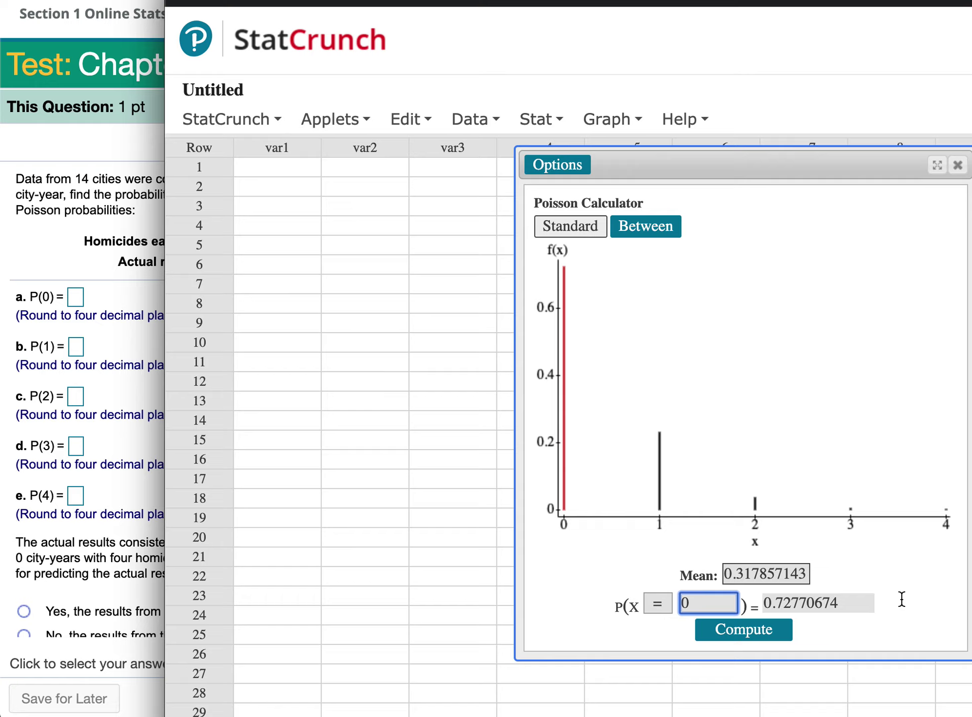
left_click(776, 637)
left_click(811, 603)
double_click(811, 603)
key("super+c")
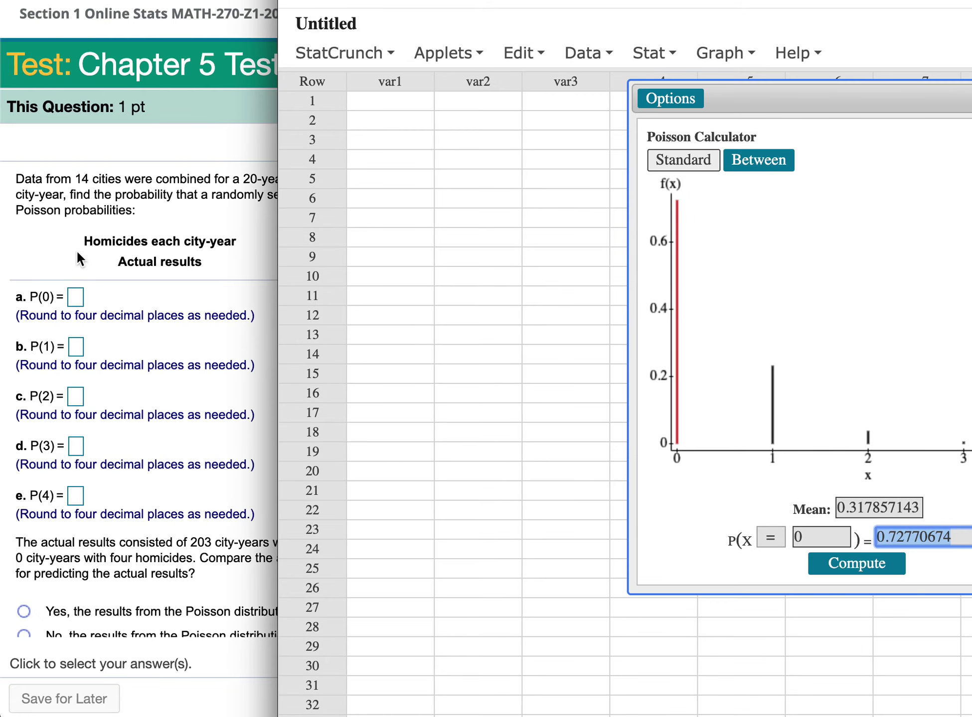
left_click(72, 295)
key("super+v")
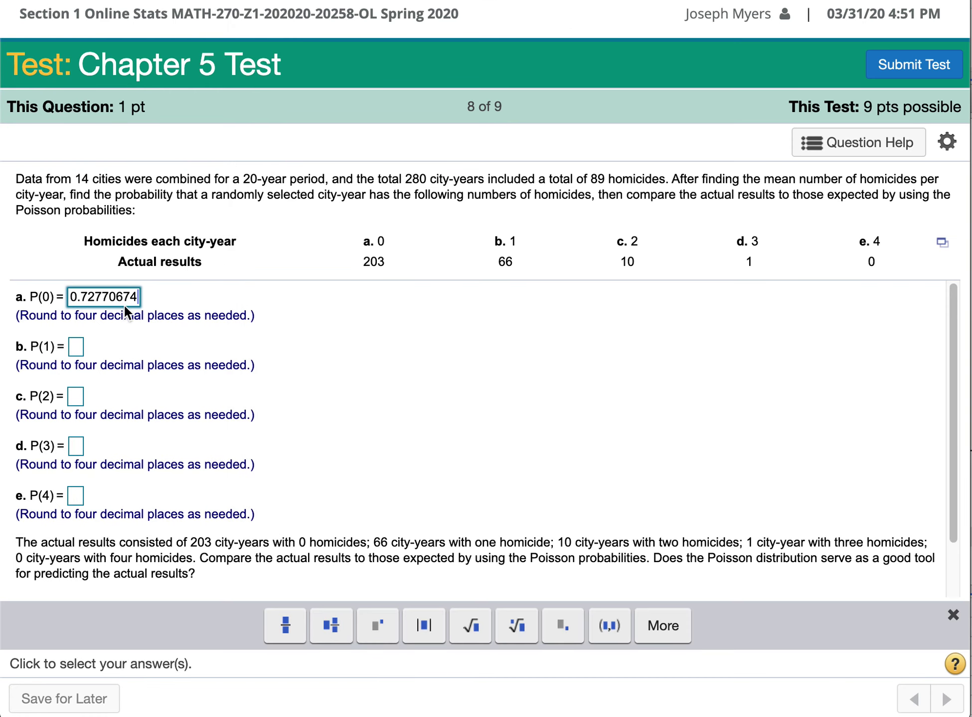
Shorten the P(0) answer to four decimal places so it reads 0.7277
left_click(111, 302)
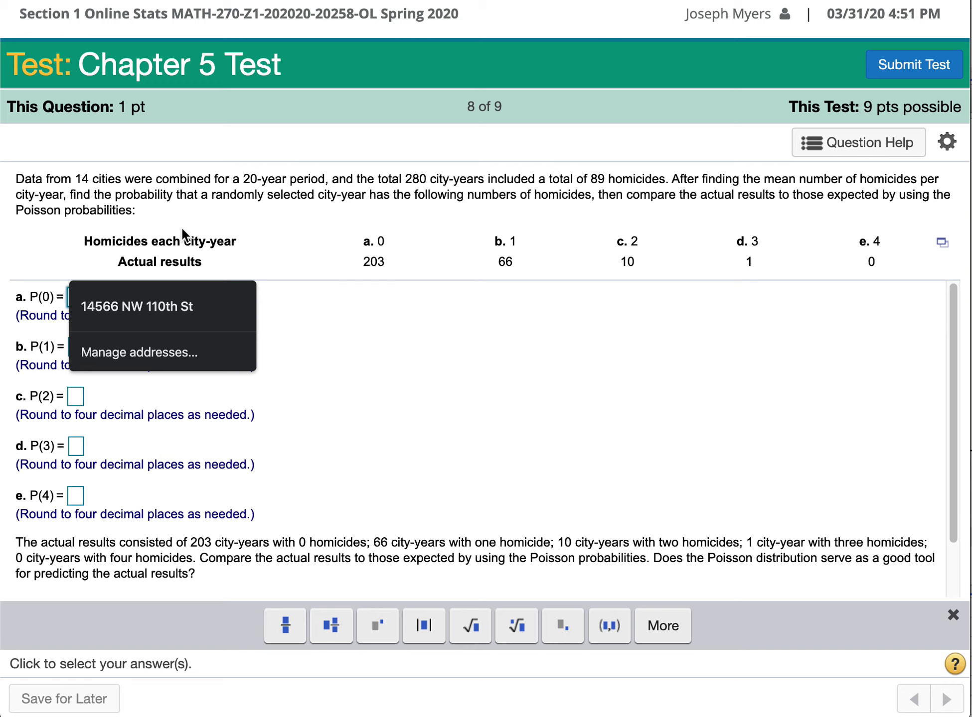
left_click(135, 295)
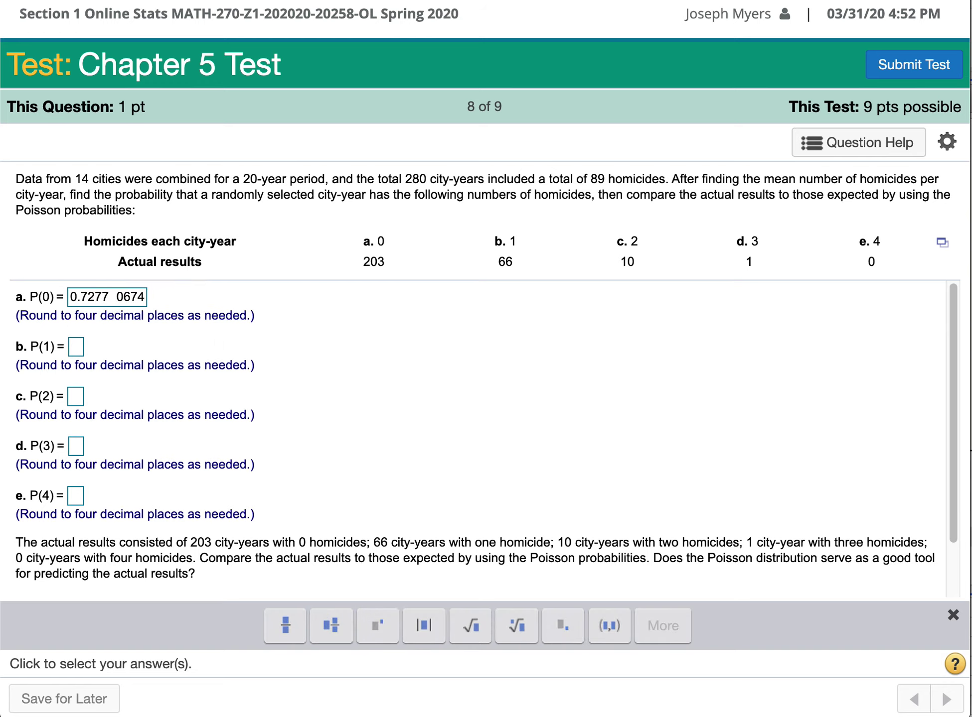
key("super+Tab")
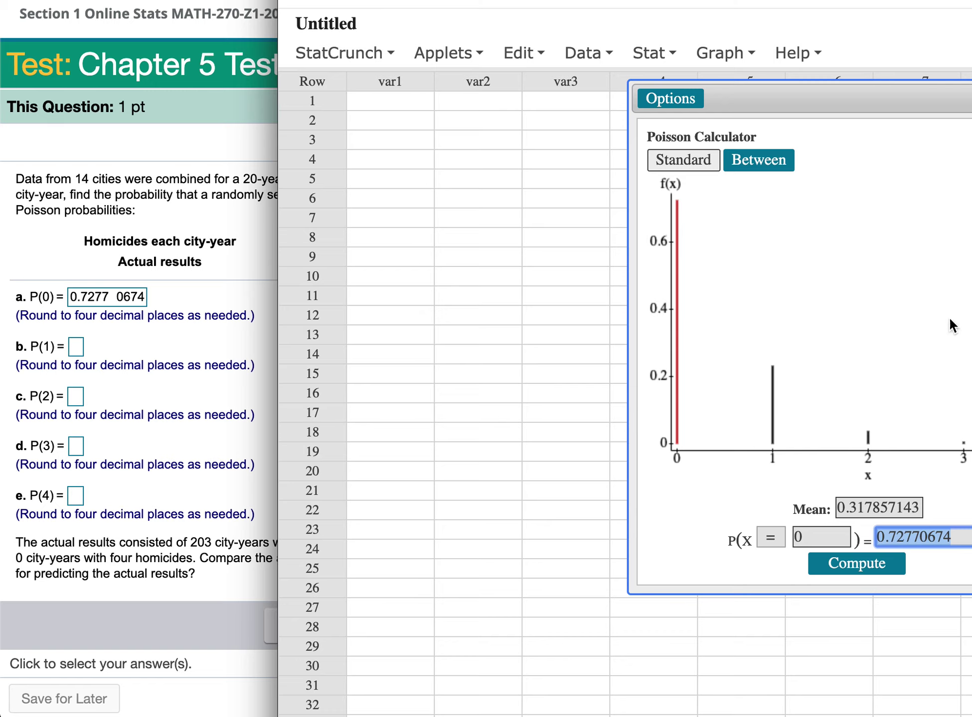
left_click(117, 297)
left_click_drag(102, 297, 198, 294)
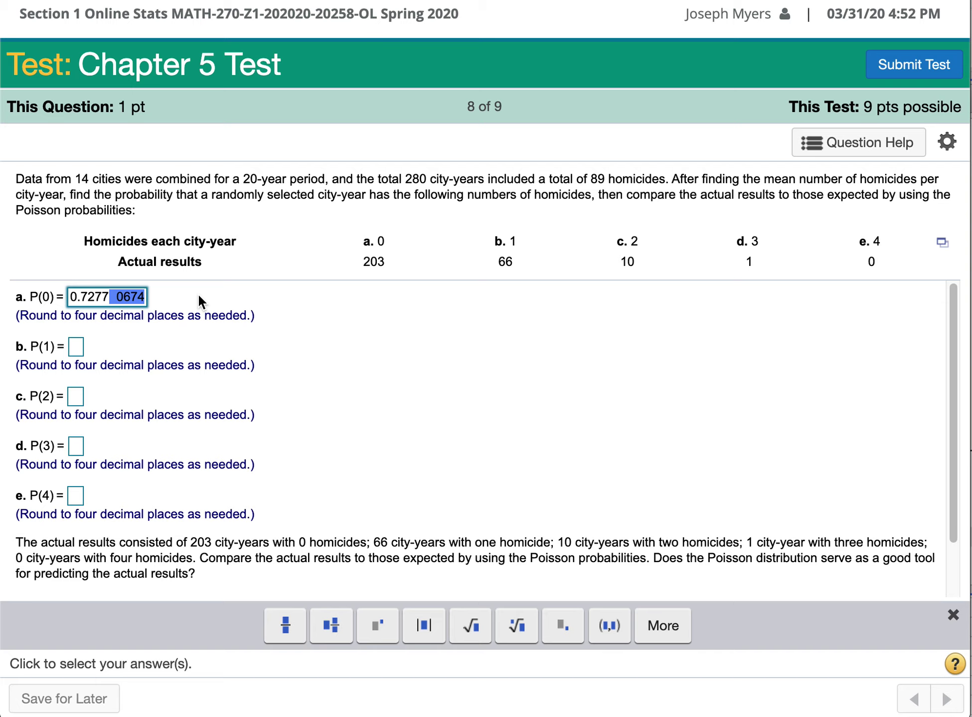
key("BackSpace")
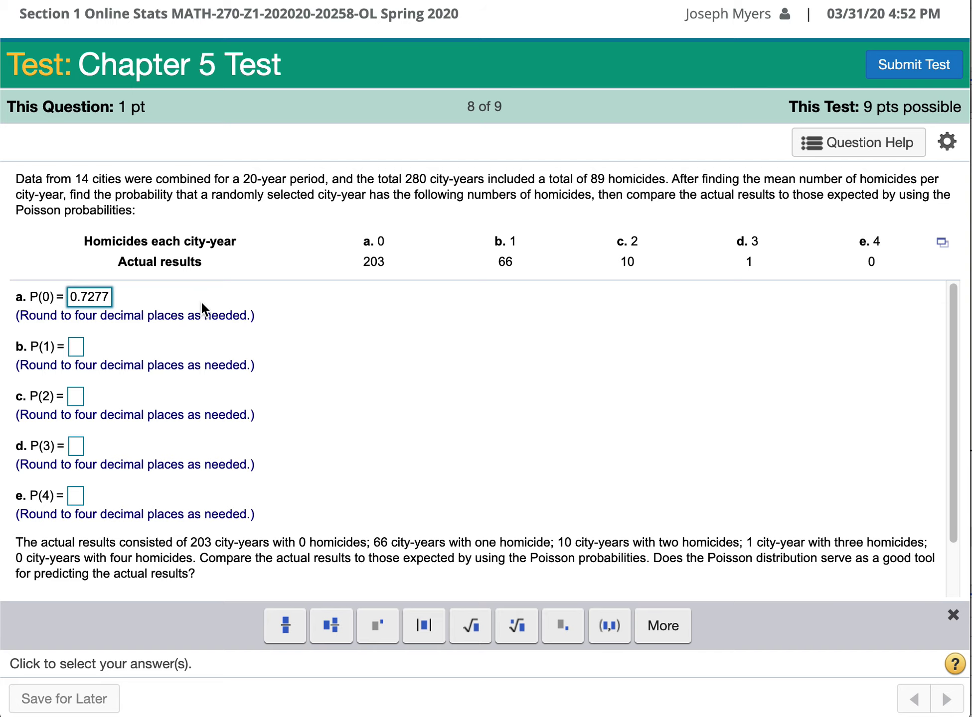
Return to StatCrunch, reposition the Poisson calculator, compute the probability for X = 1, and copy the result
key("super+Tab")
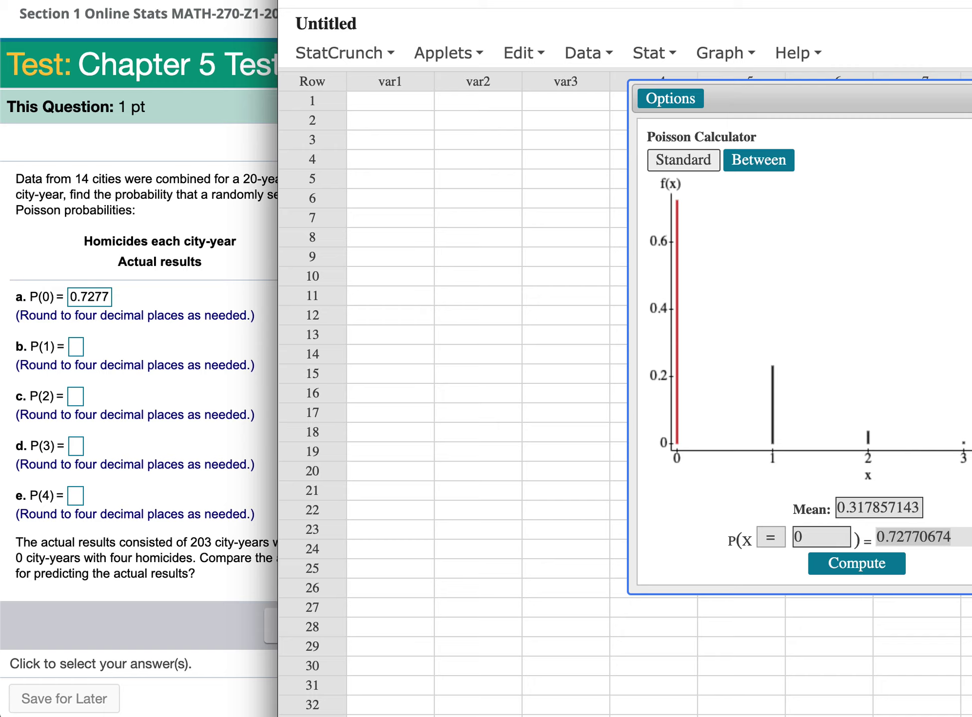
left_click_drag(757, 95, 531, 95)
left_click(592, 536)
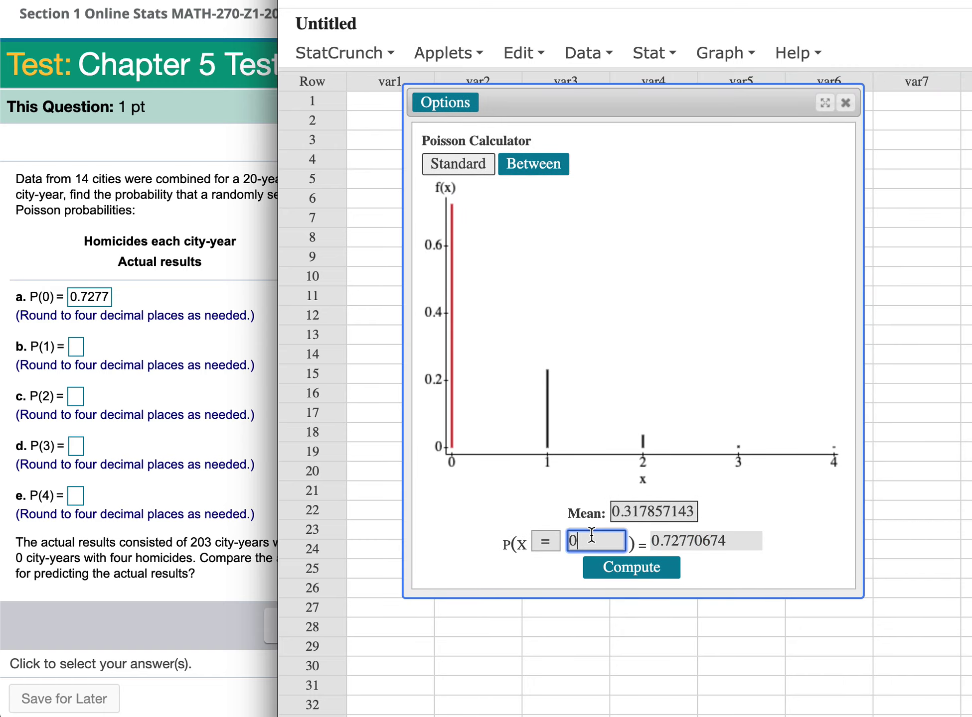
key("BackSpace")
type("1")
left_click(630, 578)
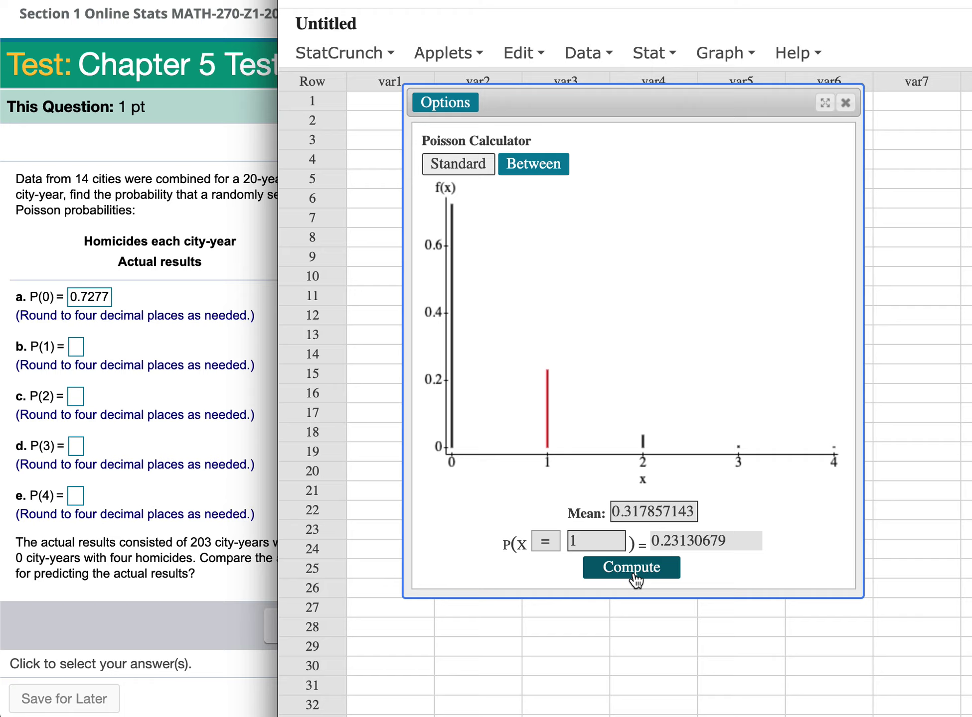
double_click(736, 541)
key("ctrl+c")
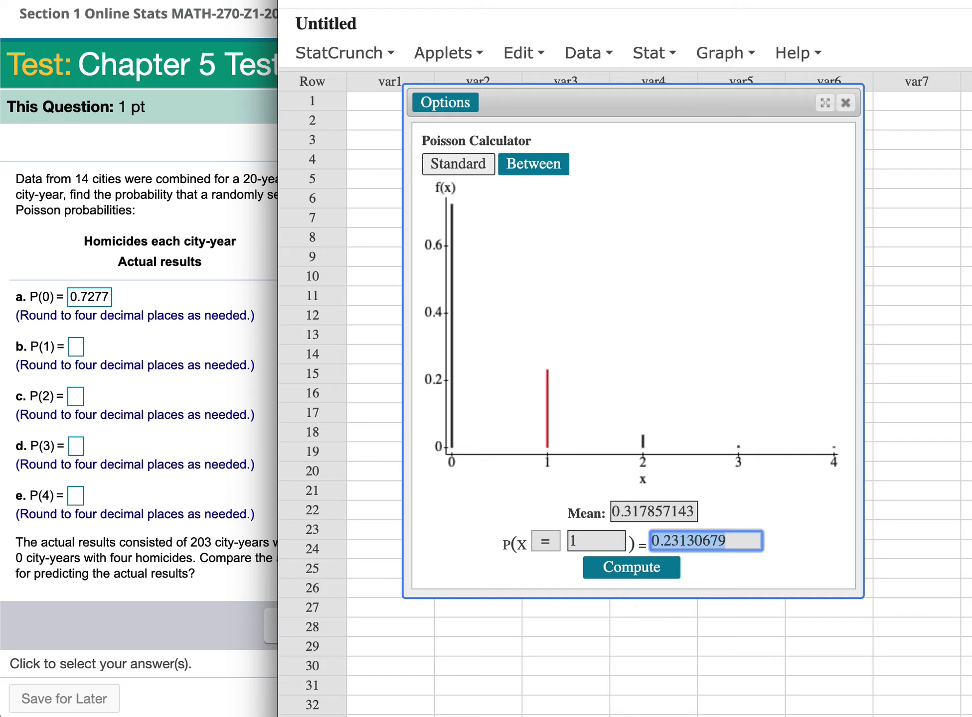
Paste the copied probability into answer b, P(1), and shorten it to 0.2313
left_click(166, 335)
left_click(77, 347)
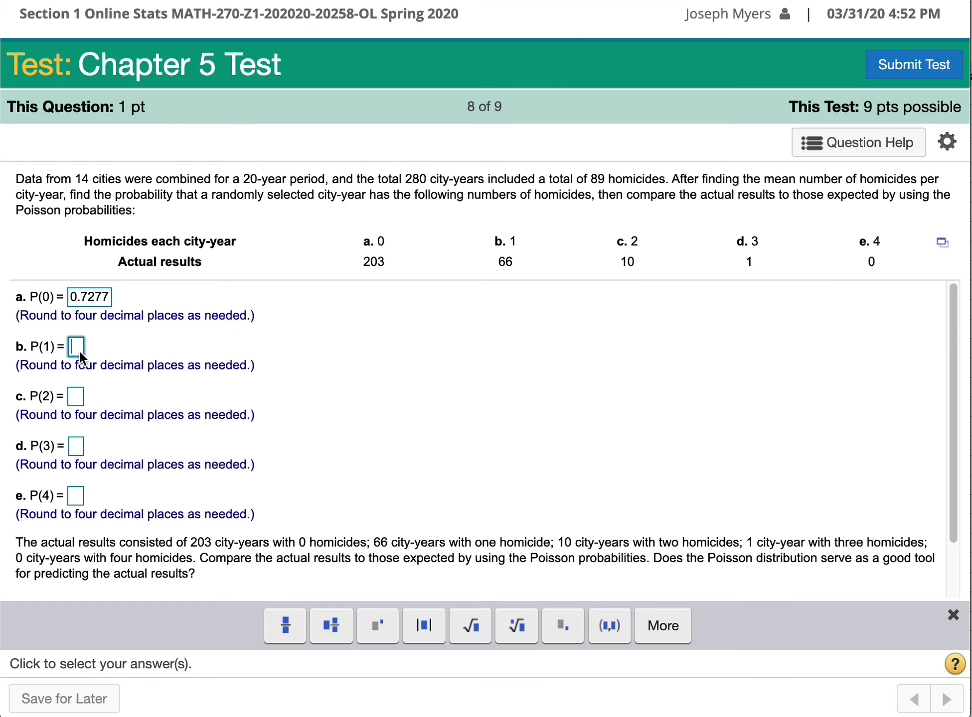
key("ctrl+v")
left_click_drag(109, 349, 167, 349)
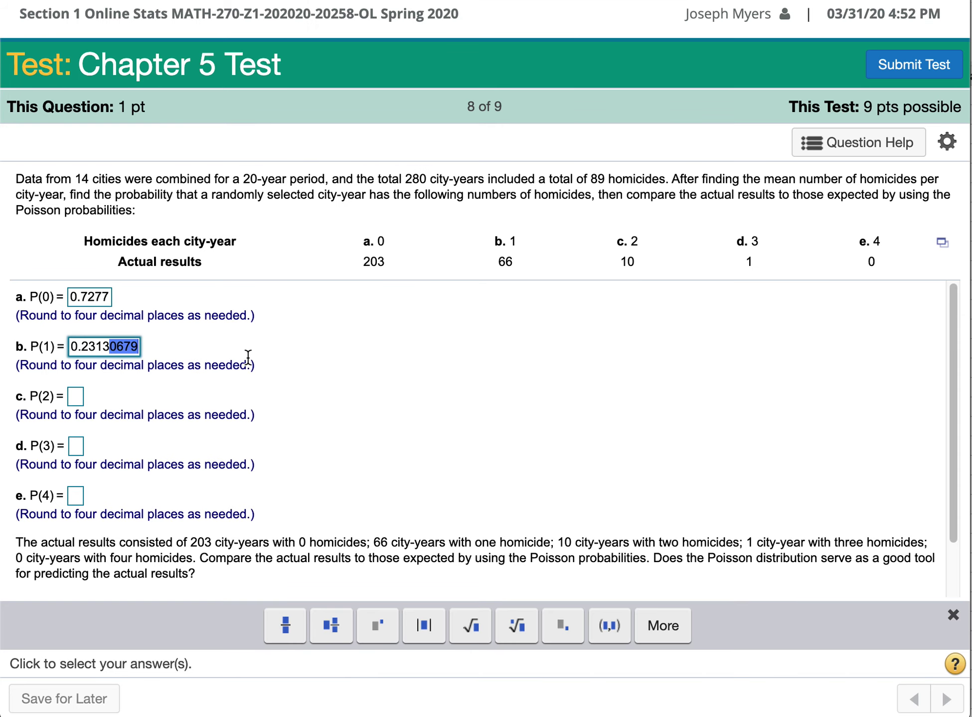
key("BackSpace")
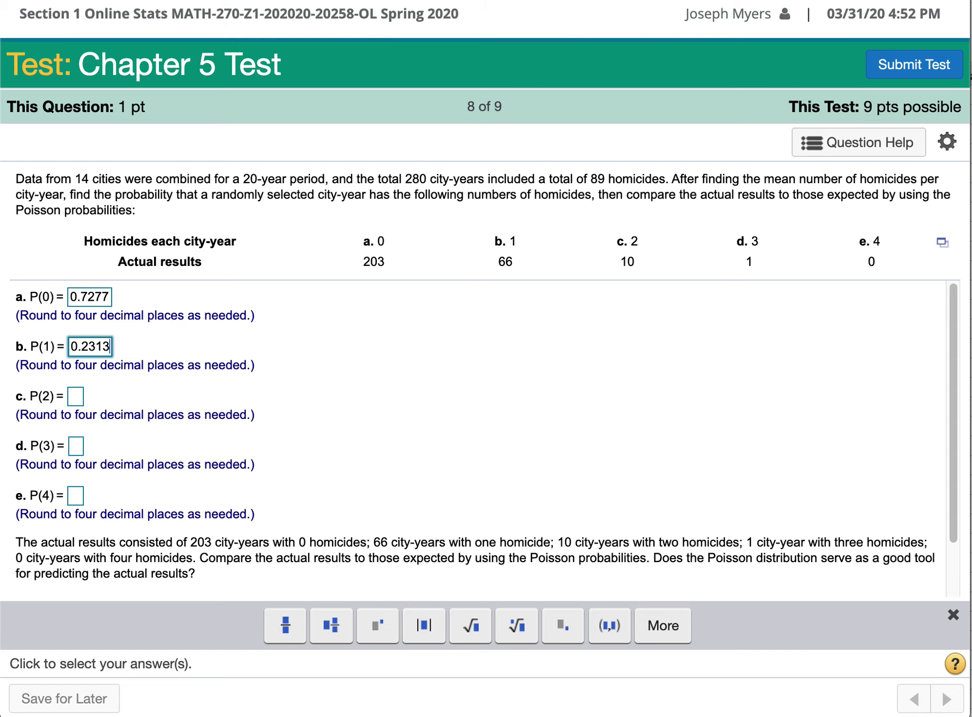
Switch back to StatCrunch, compute the Poisson probability for X = 2, and copy the result
key("super+Tab")
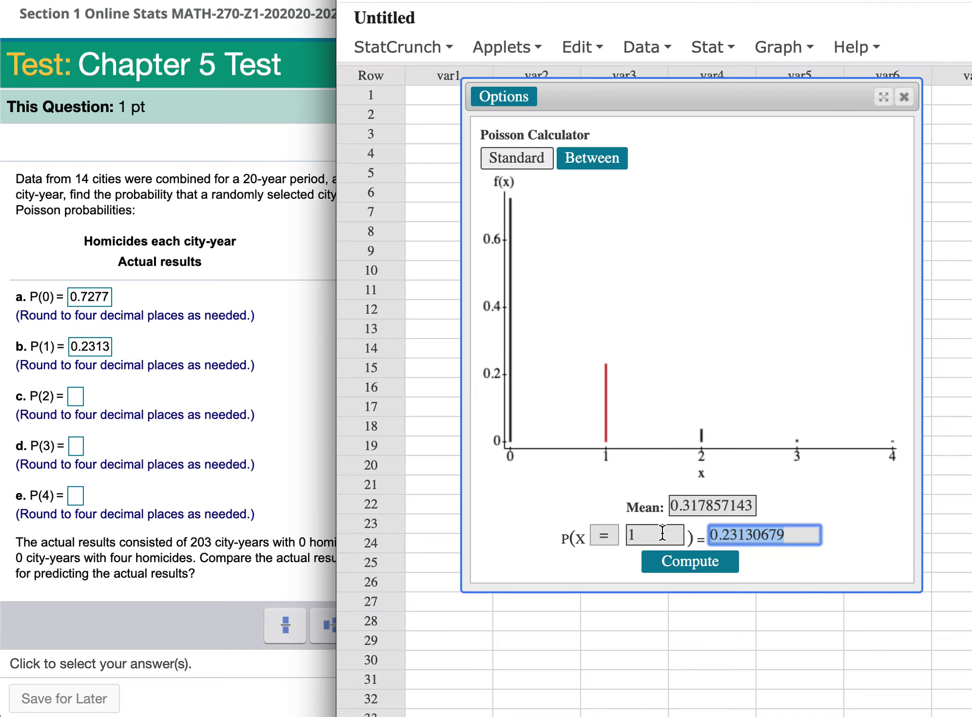
double_click(625, 532)
type("2")
left_click(672, 574)
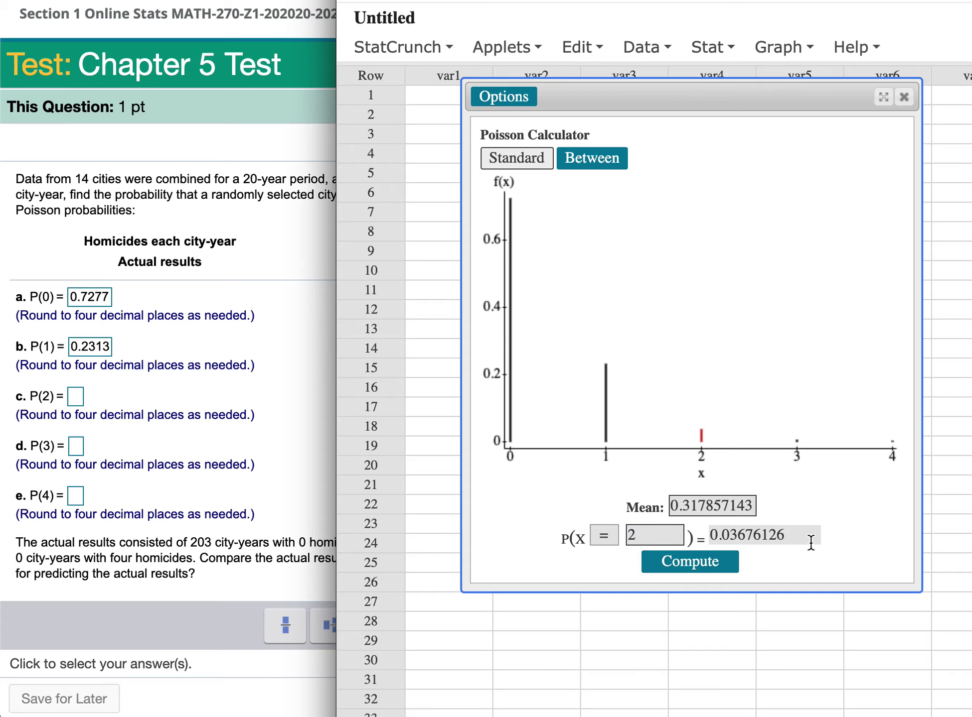
left_click_drag(811, 542, 697, 529)
key("ctrl+c")
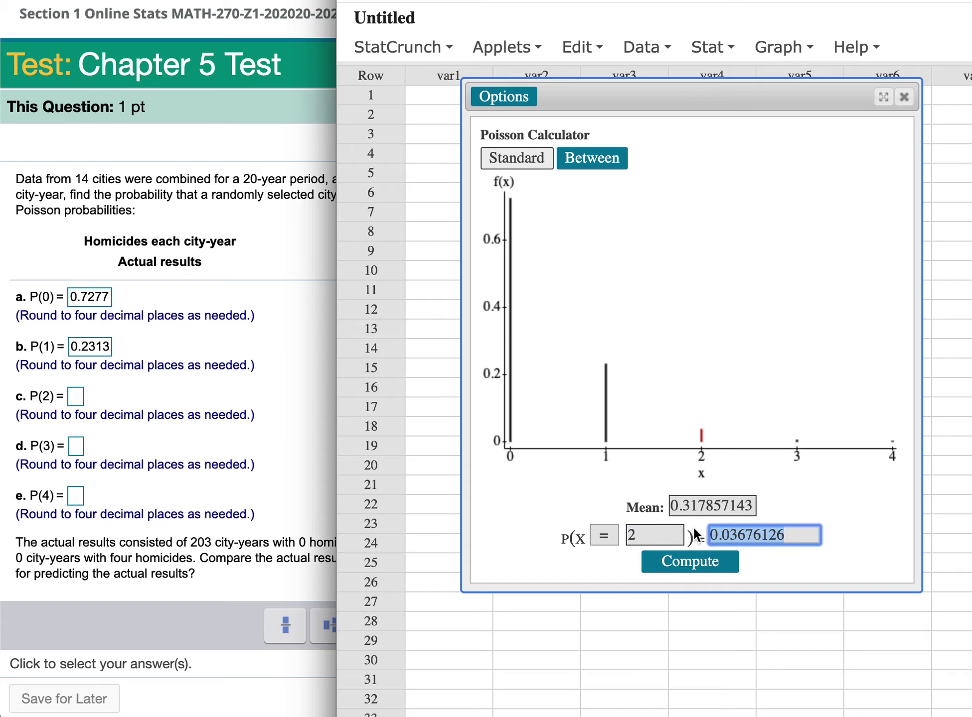
Paste the copied probability into answer c, P(2), and round it to 0.0368
left_click(76, 395)
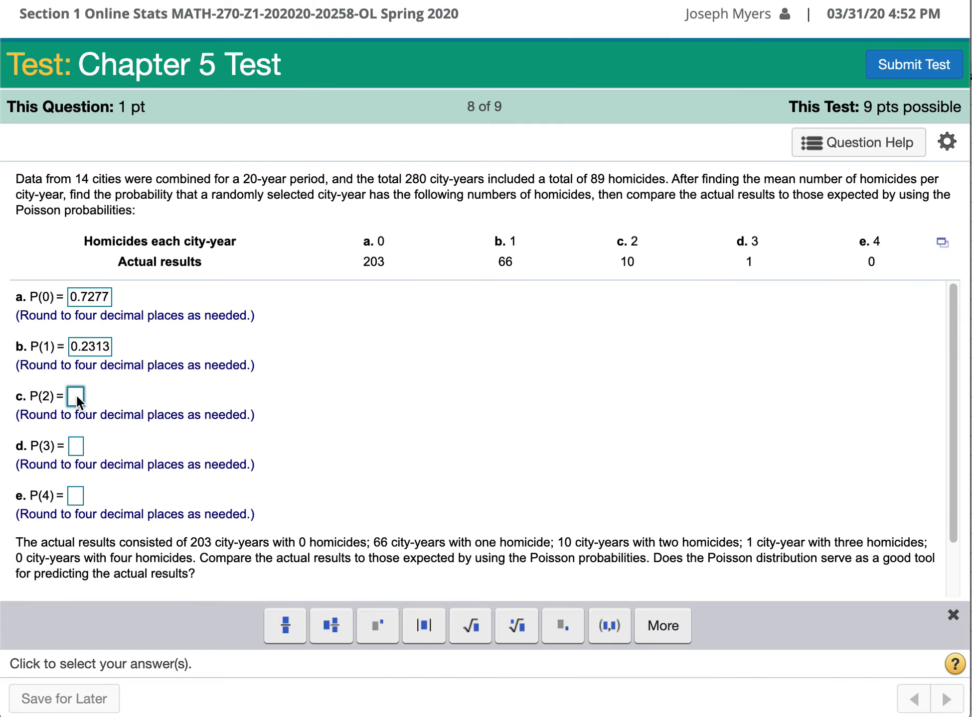
key("ctrl+v")
left_click(111, 400)
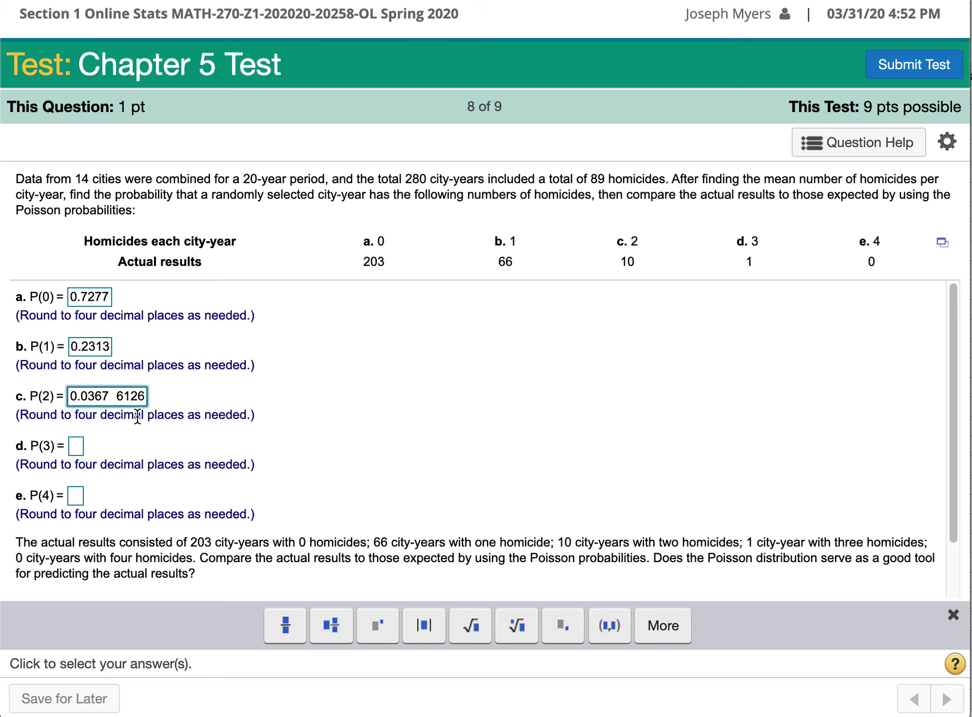
left_click_drag(101, 399, 246, 410)
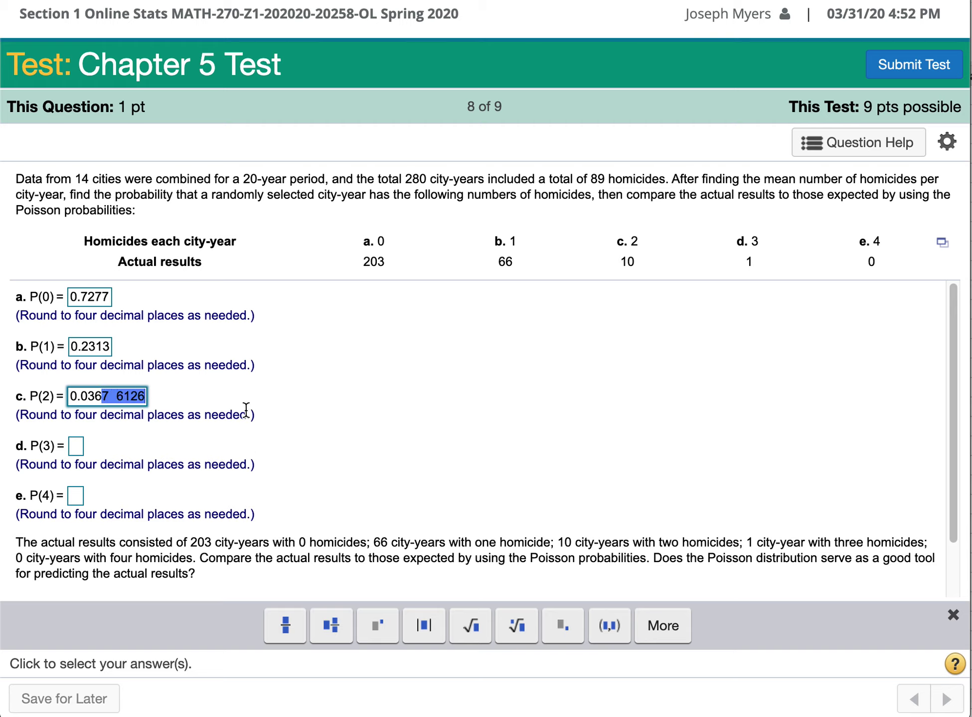
type("8")
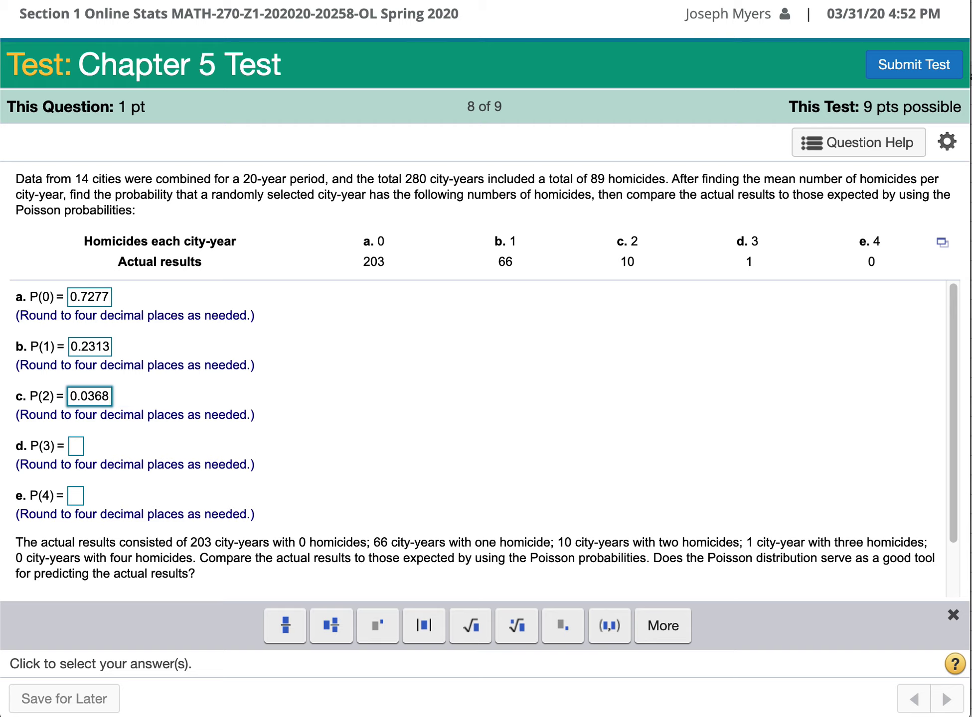
Bring StatCrunch forward, compute the Poisson probability for X = 3, and copy the result
left_click(970, 277)
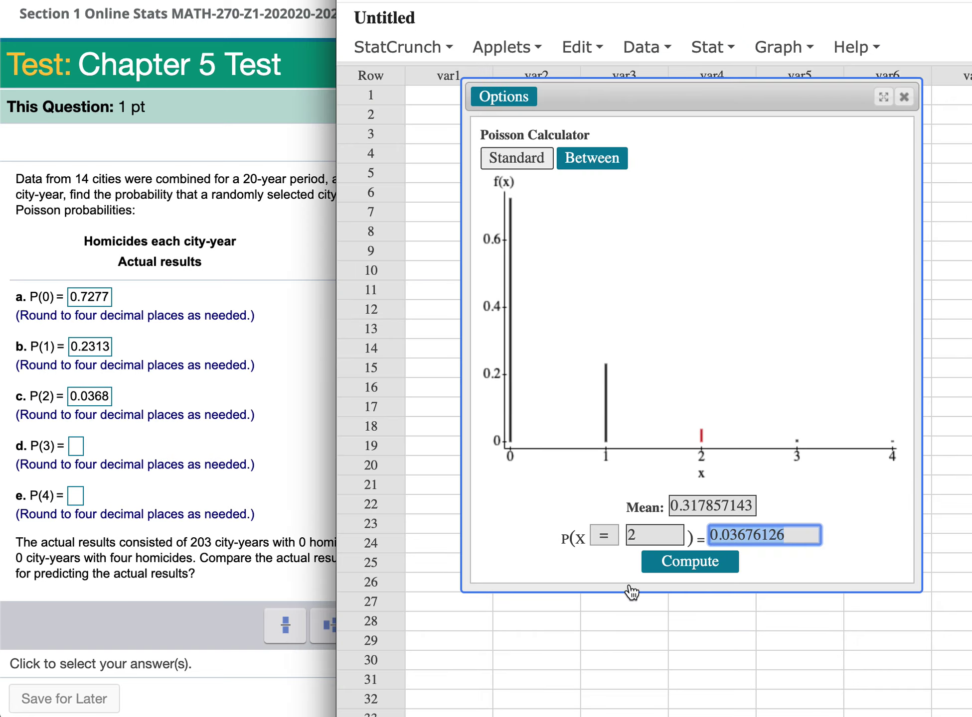
double_click(653, 540)
type("3")
left_click(676, 568)
left_click_drag(814, 537, 710, 537)
key("super+c")
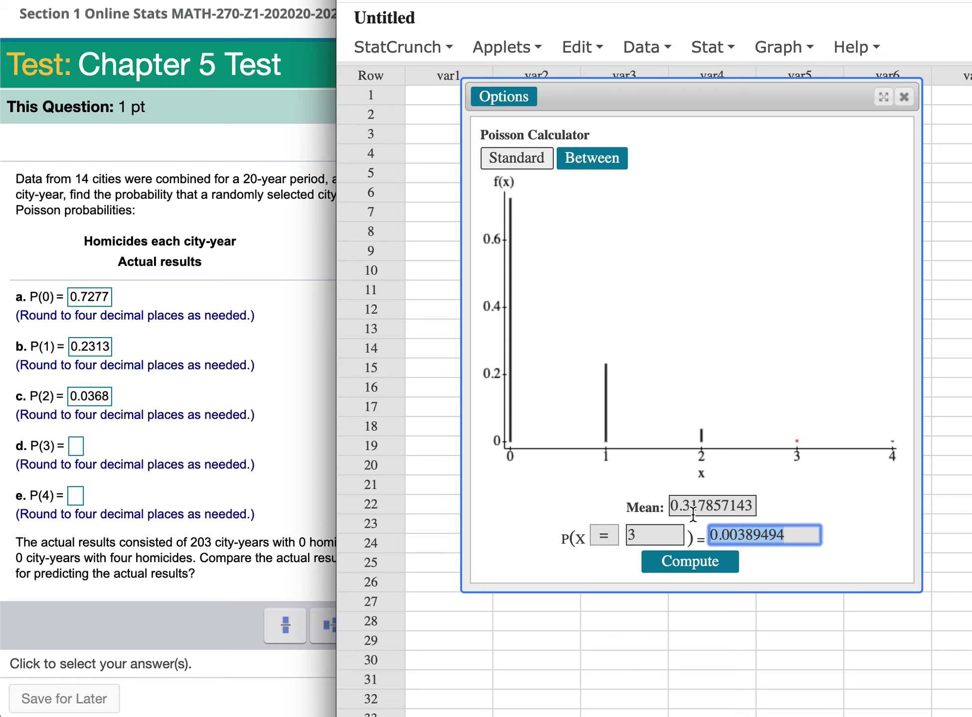
Paste the copied probability into answer d, P(3), and round it to 0.0039
left_click(72, 443)
key("super+v")
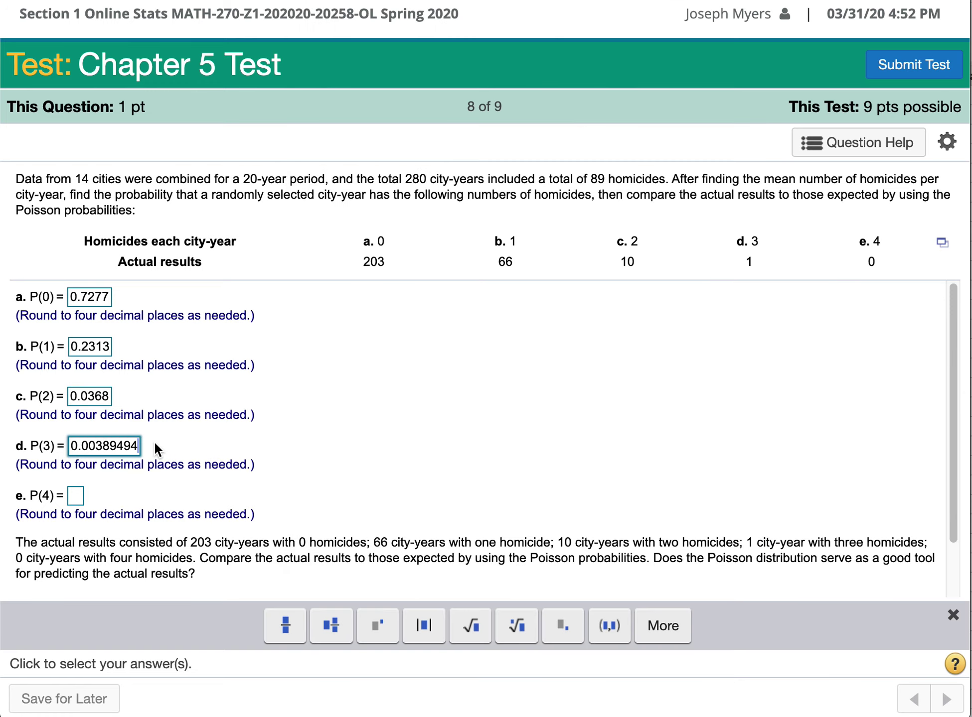
left_click(111, 446)
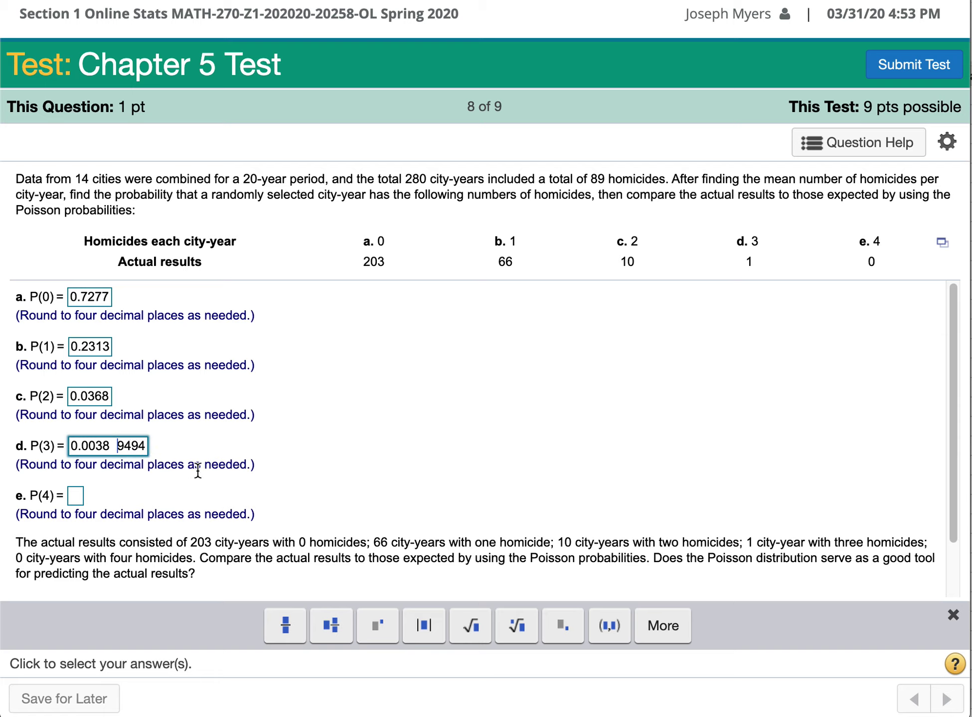
left_click_drag(104, 450, 146, 453)
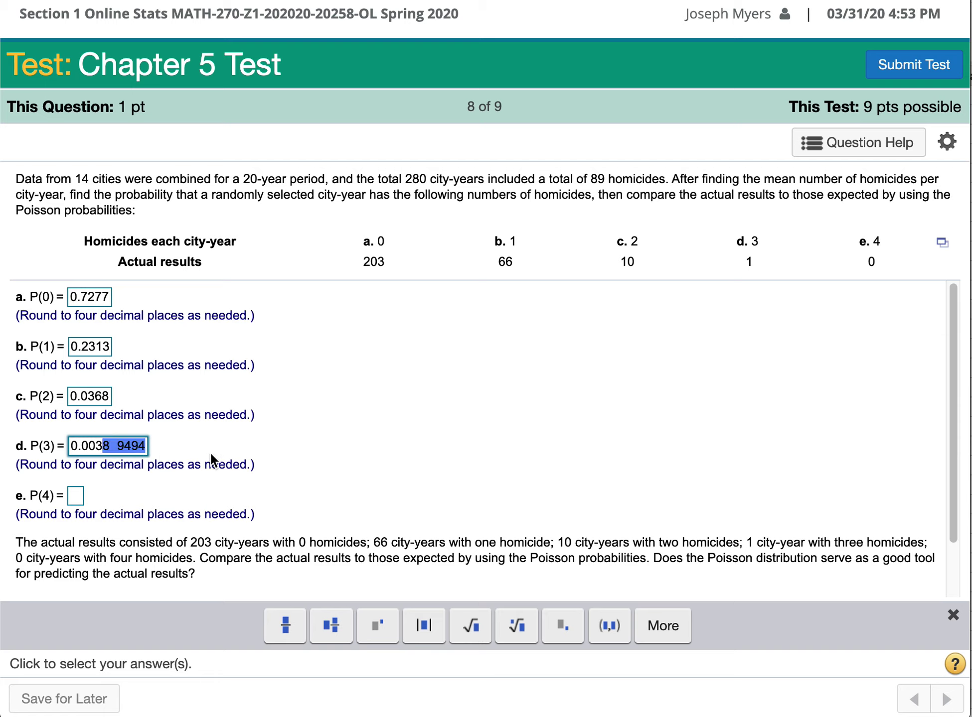
type("9")
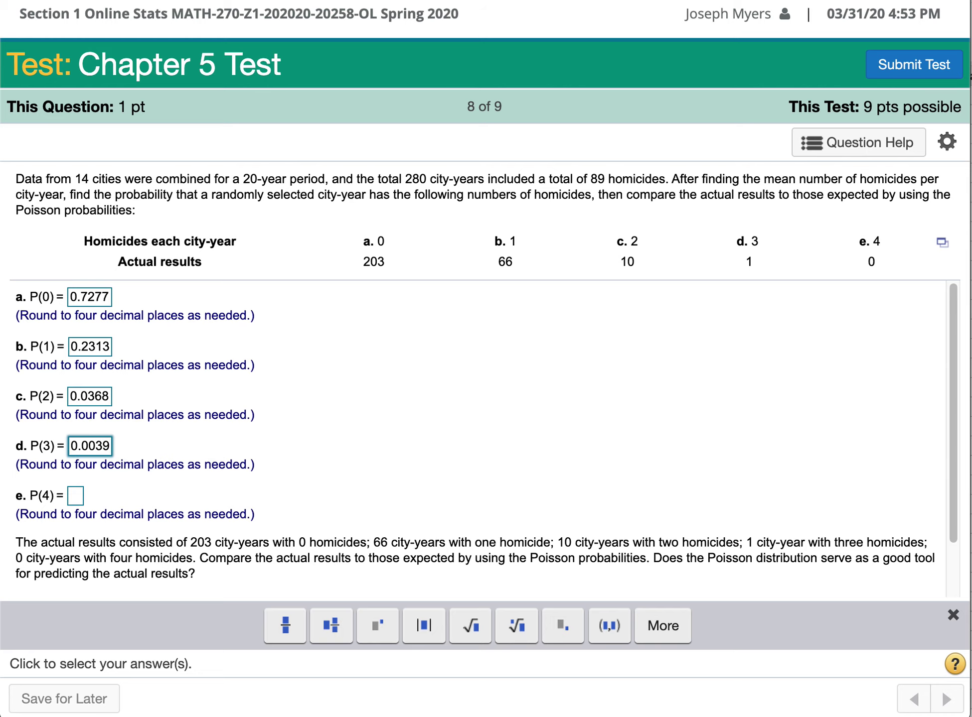
Switch to StatCrunch, compute the Poisson probability for X = 4, and copy the result
key("super+Tab")
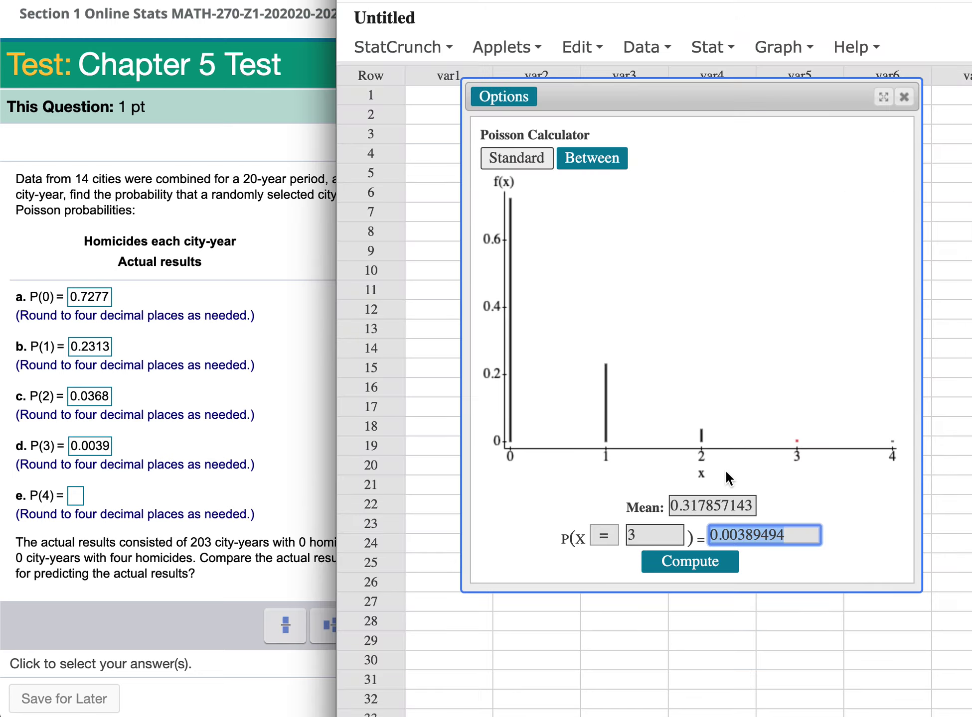
double_click(648, 534)
type("4")
left_click(671, 569)
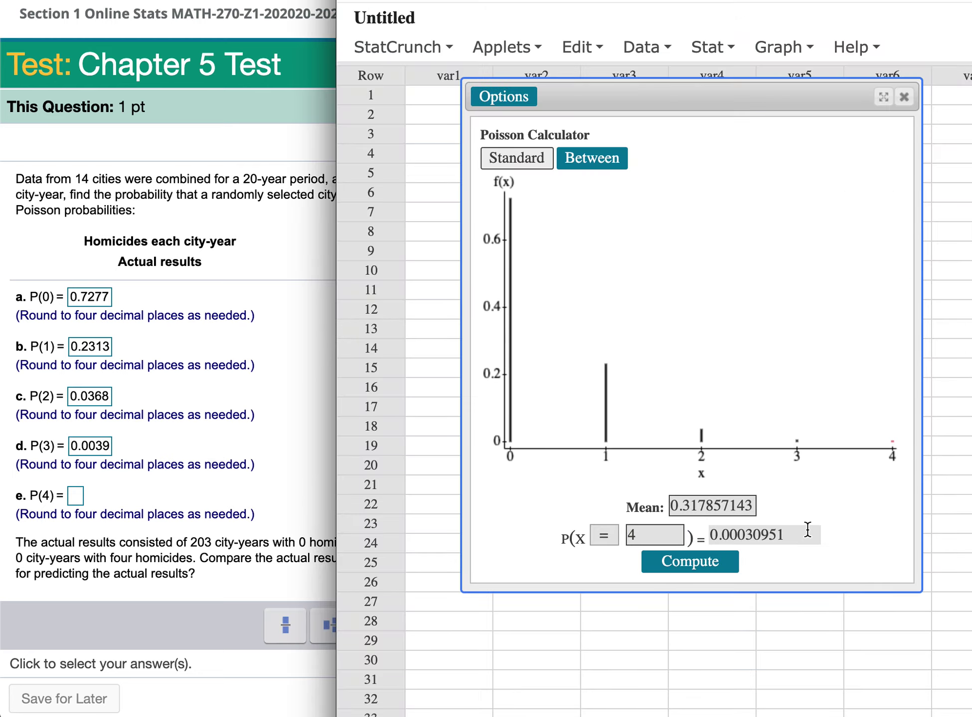
left_click_drag(808, 529, 686, 519)
key("super+c")
Return to the test, paste the copied probability into answer e, P(4), and round it to 0.0003
key("super+Tab")
left_click(72, 492)
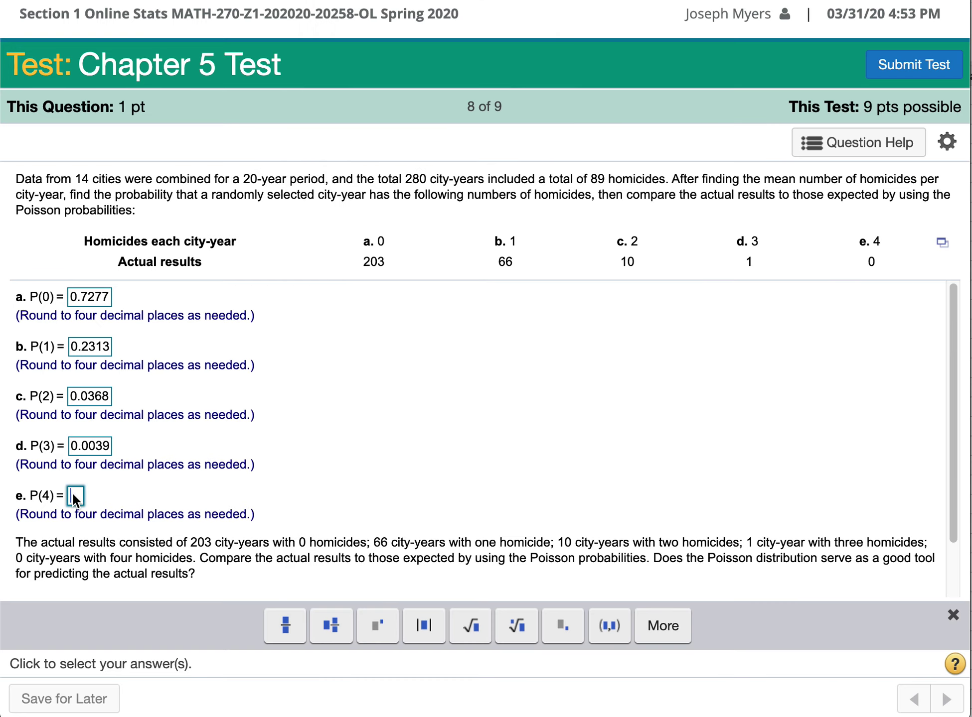
key("super+v")
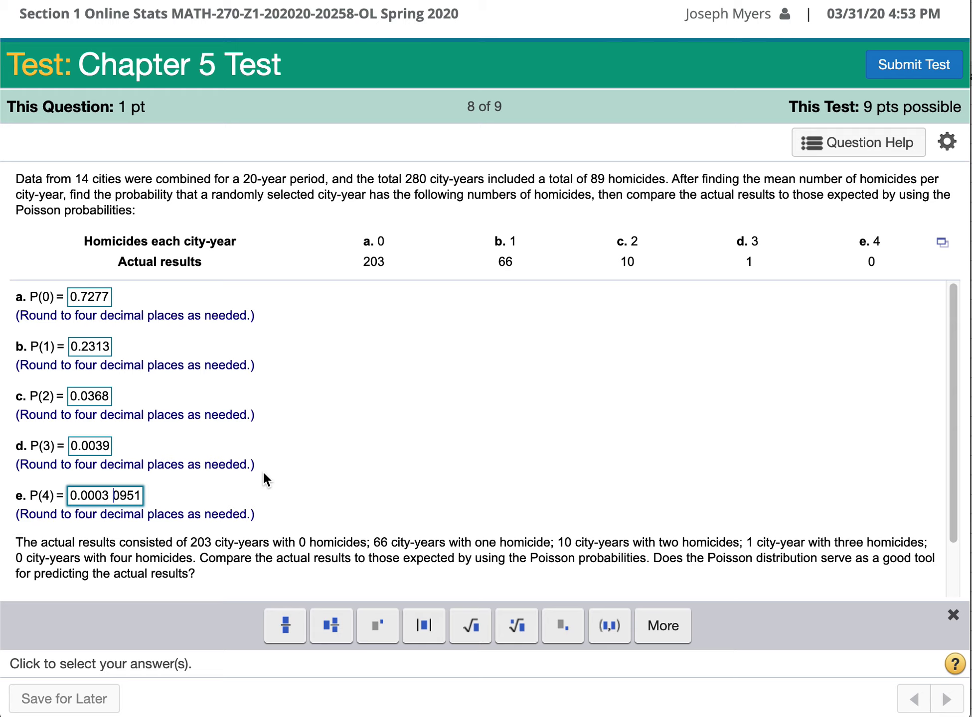
left_click_drag(110, 496, 160, 502)
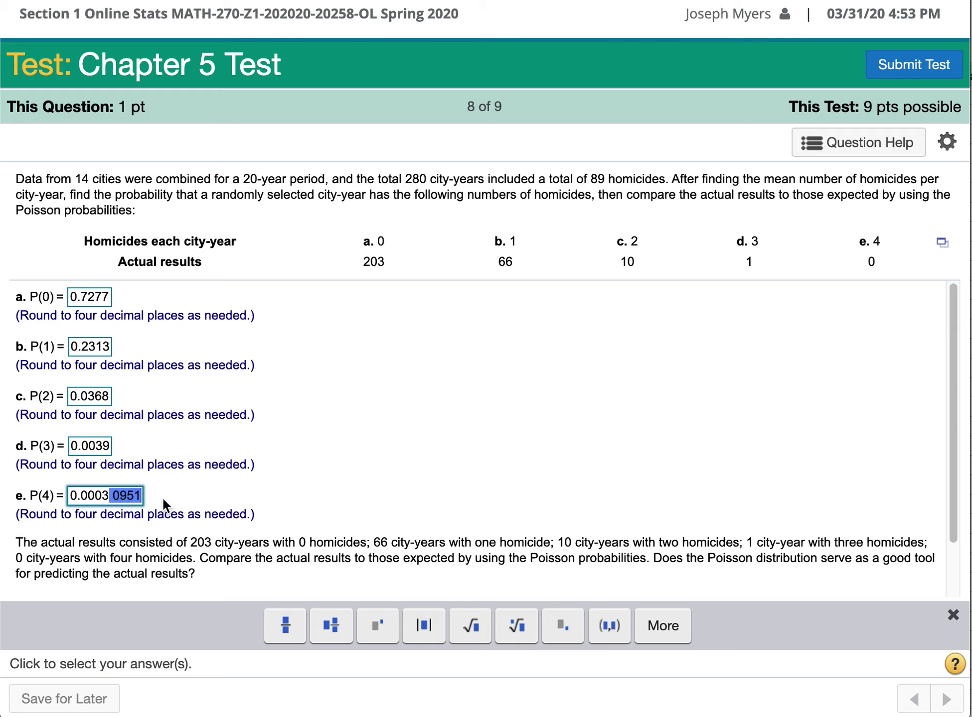
key("BackSpace")
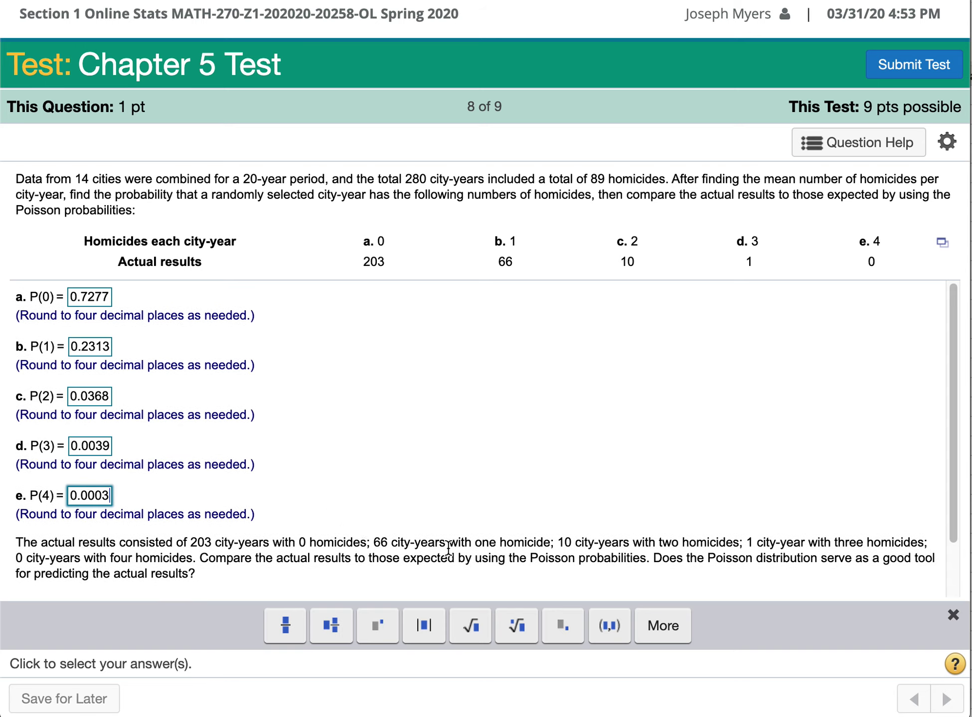
Examine the question's actual counts of city-years with zero homicides and with one homicide
scroll(583, 543, "down", 1)
scroll(585, 544, "up", 1)
left_click_drag(353, 541, 197, 539)
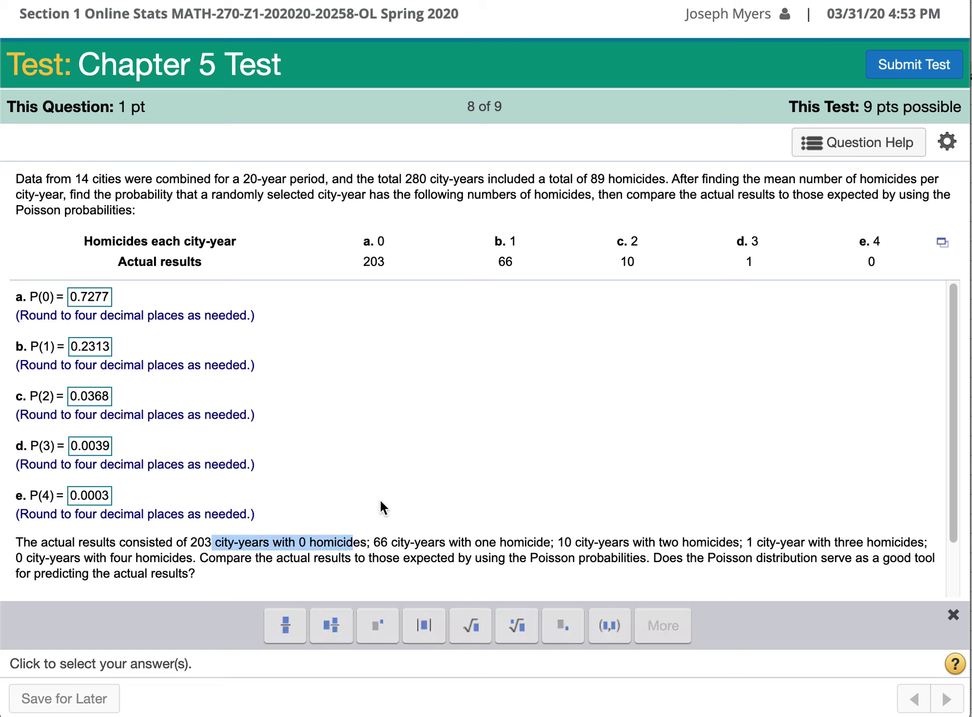
left_click(398, 548)
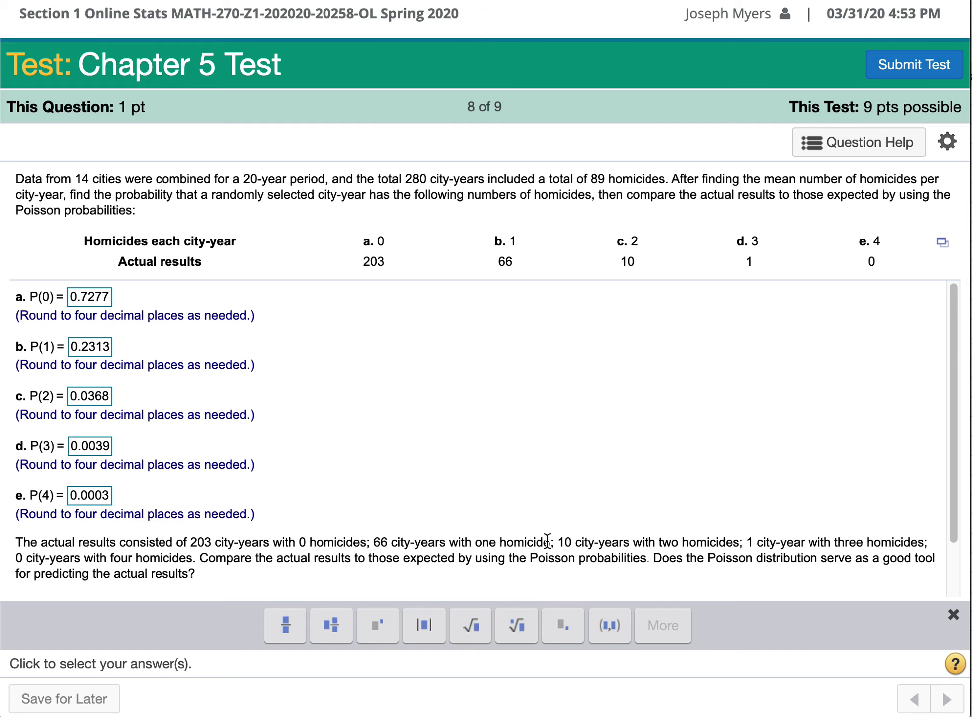
left_click_drag(543, 541, 440, 540)
left_click(404, 542)
Switch to Excel, place it beside the question, label cell A33 "P(1) = 66/280" and calculate =66/280 in A34
key("super+Tab")
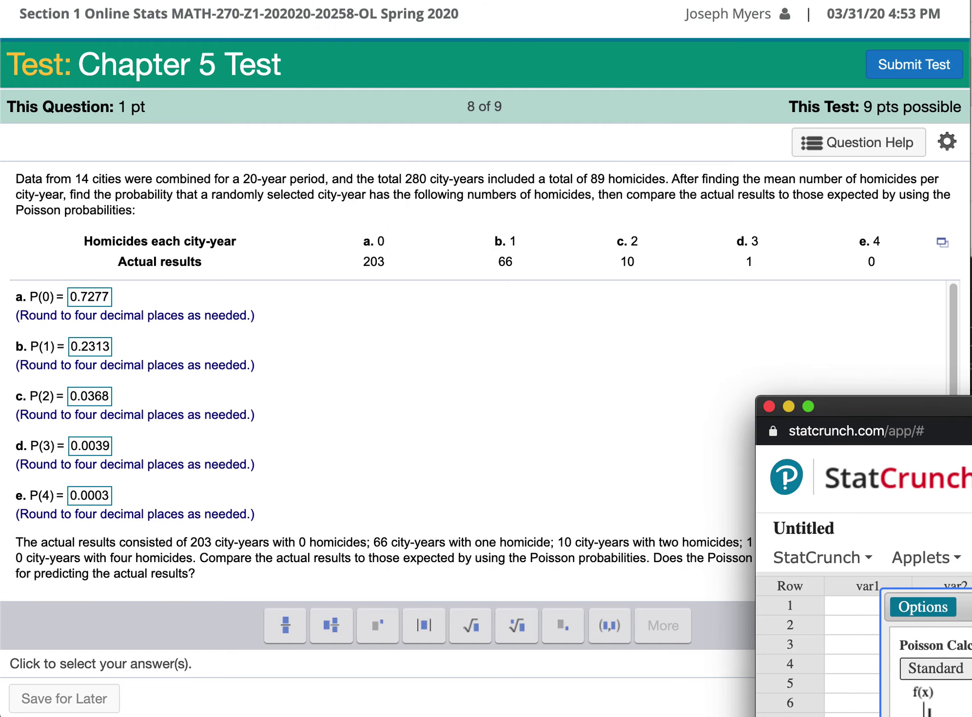
key("super+Tab")
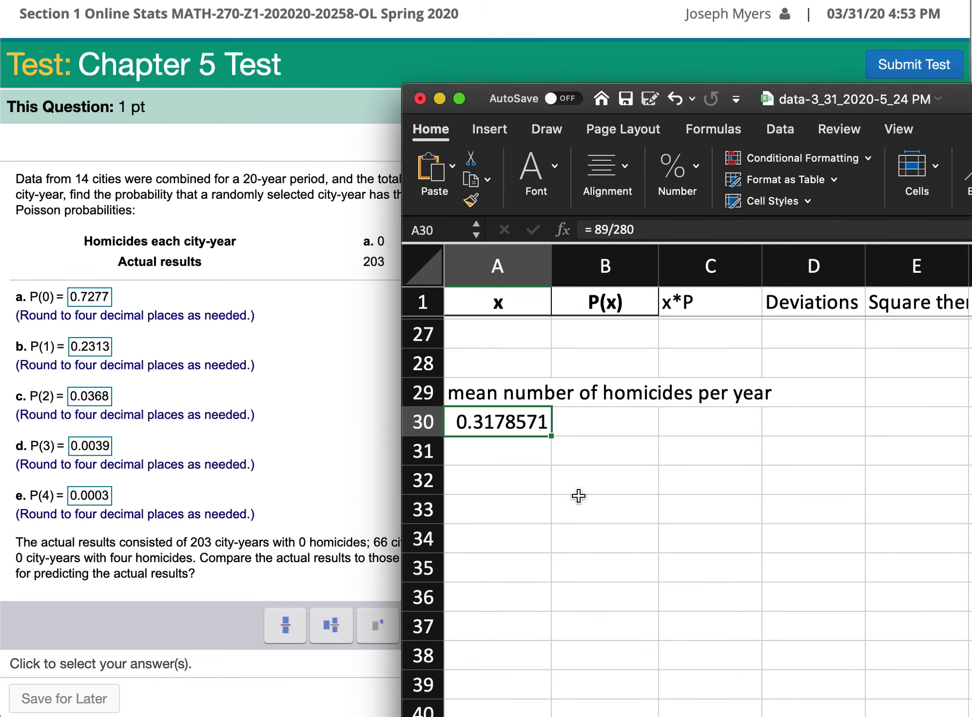
left_click(527, 497)
left_click_drag(641, 95, 724, 69)
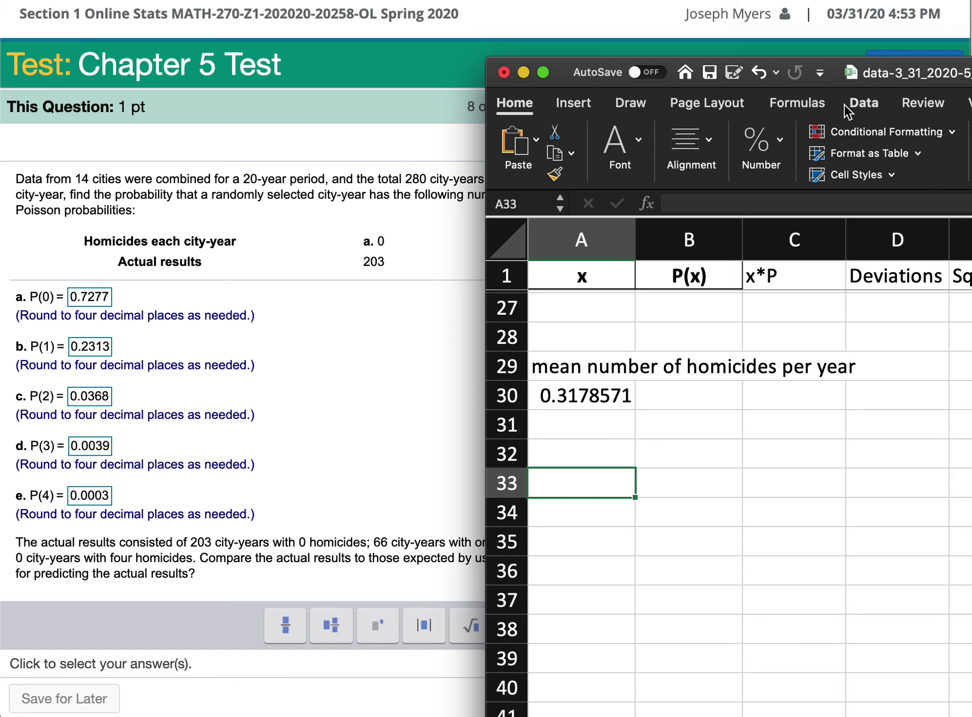
left_click_drag(842, 74, 952, 60)
type("P(1) =")
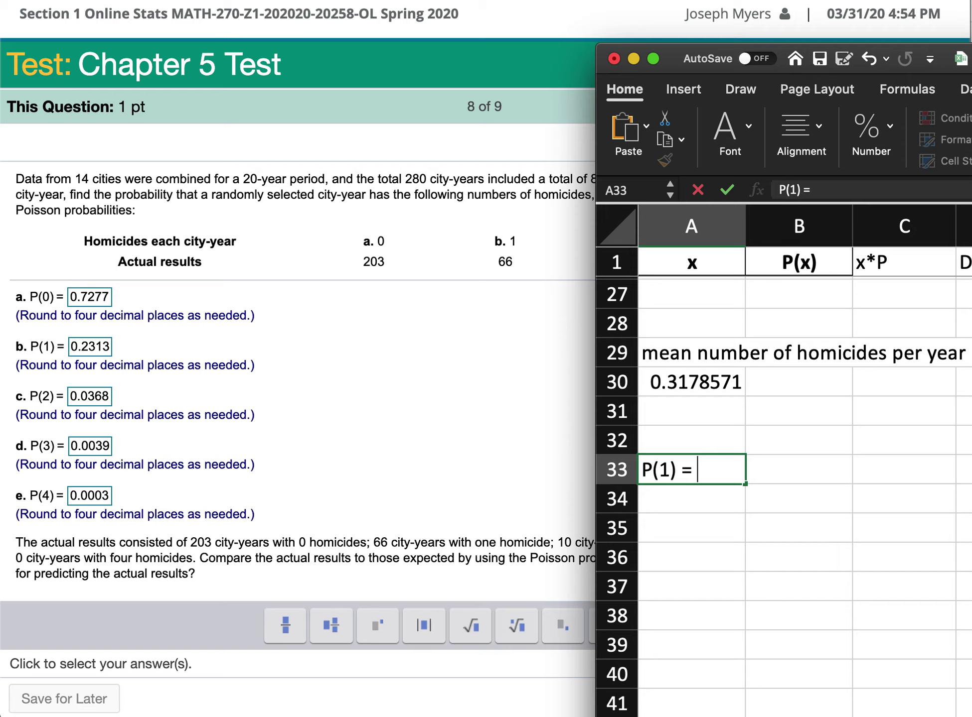
type("66/280")
key("Return")
type("=66/280")
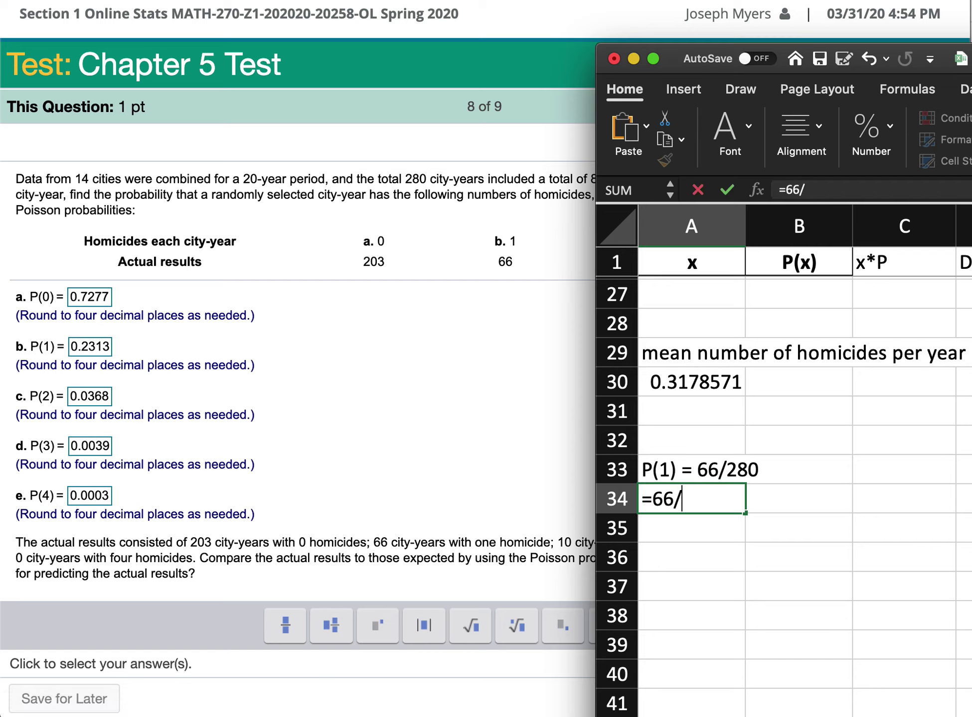
key("Return")
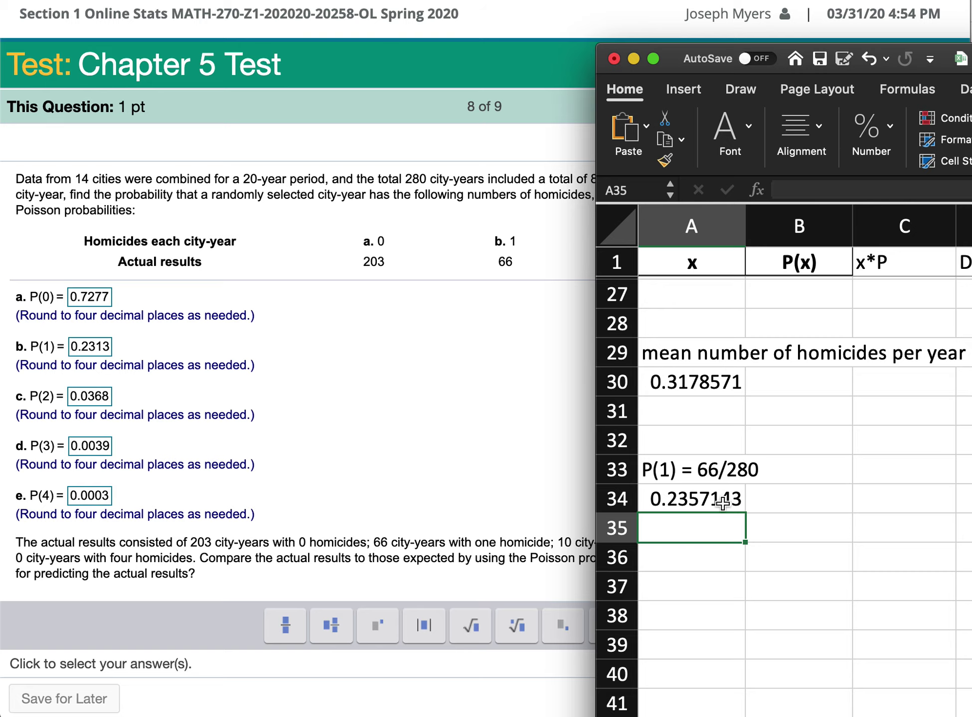
Return to the test, answer Yes, the Poisson probabilities closely match the actual results, and go to question 9
left_click(96, 344)
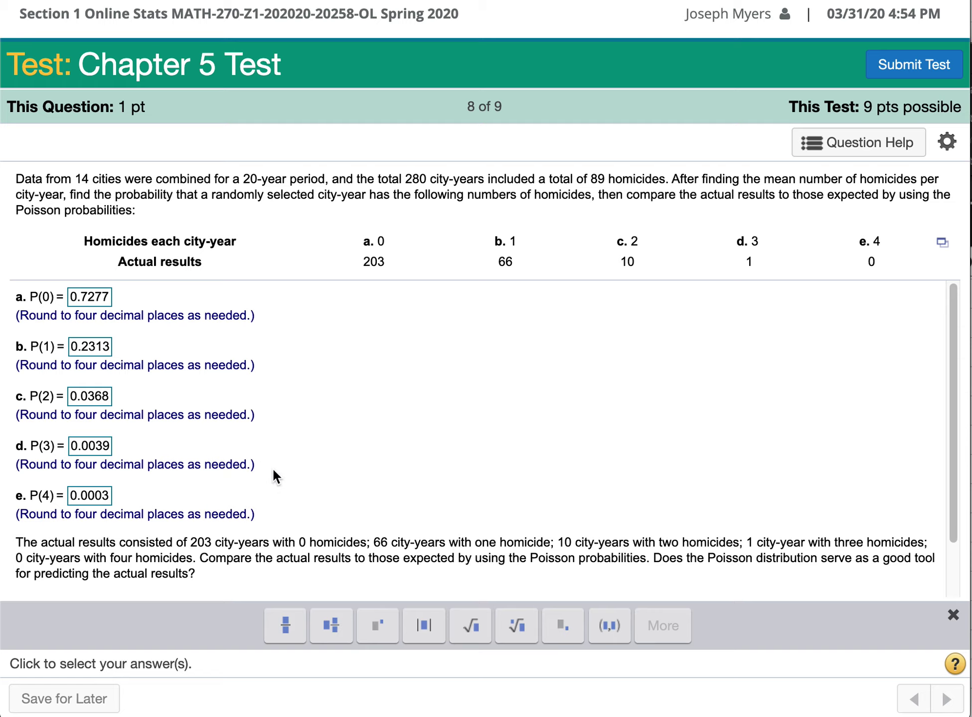
scroll(349, 485, "down", 3)
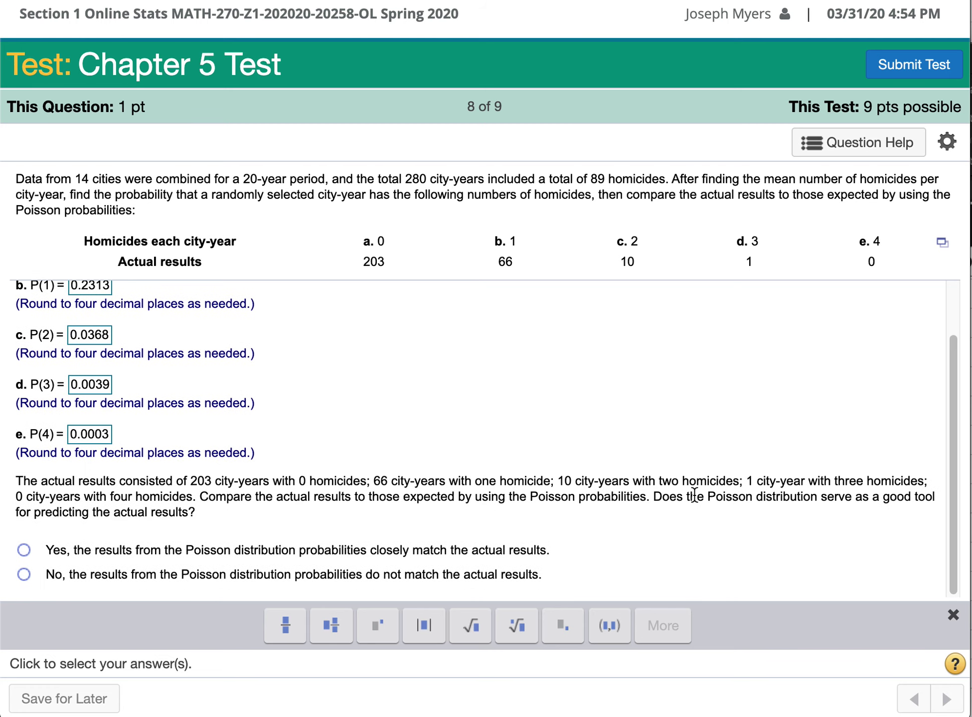
left_click(24, 551)
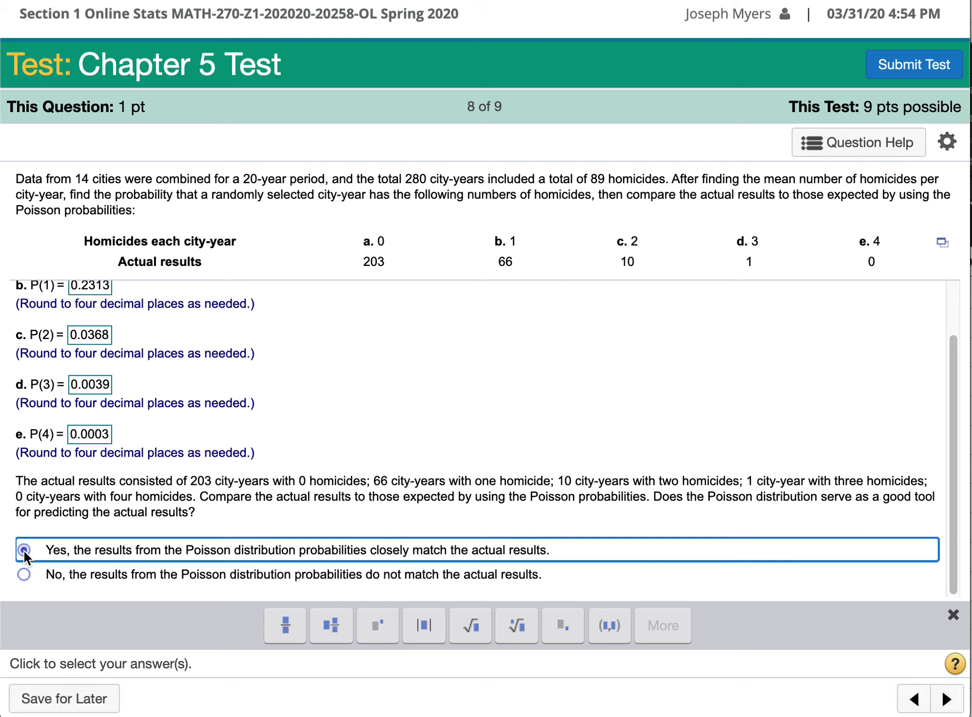
left_click(946, 701)
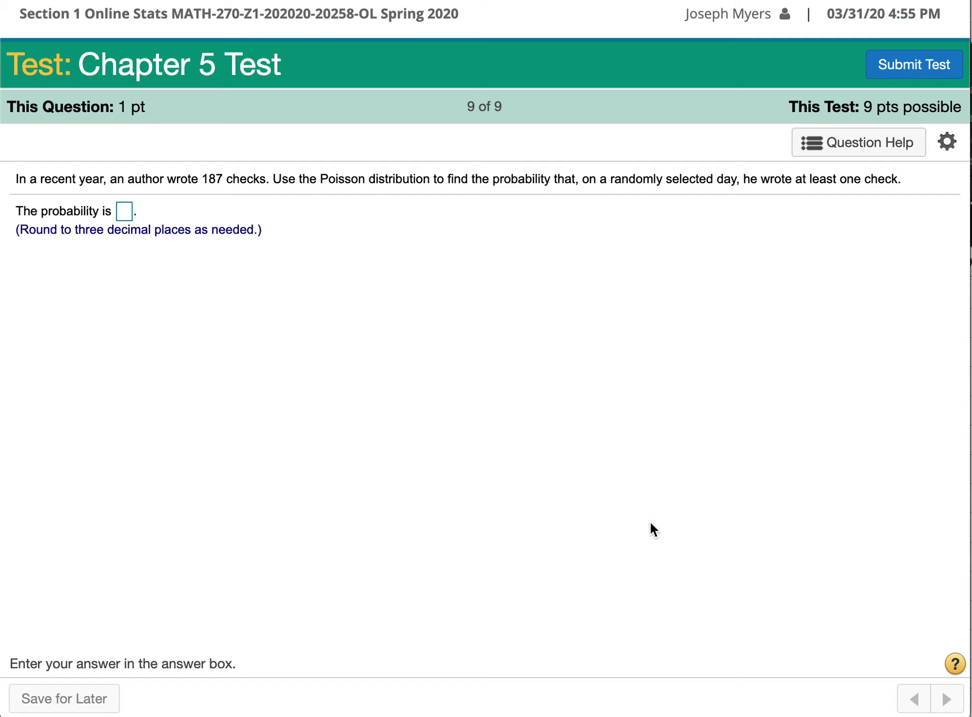
Switch to Excel and enter the label "average checks per day" in cell A38
key("super+Tab")
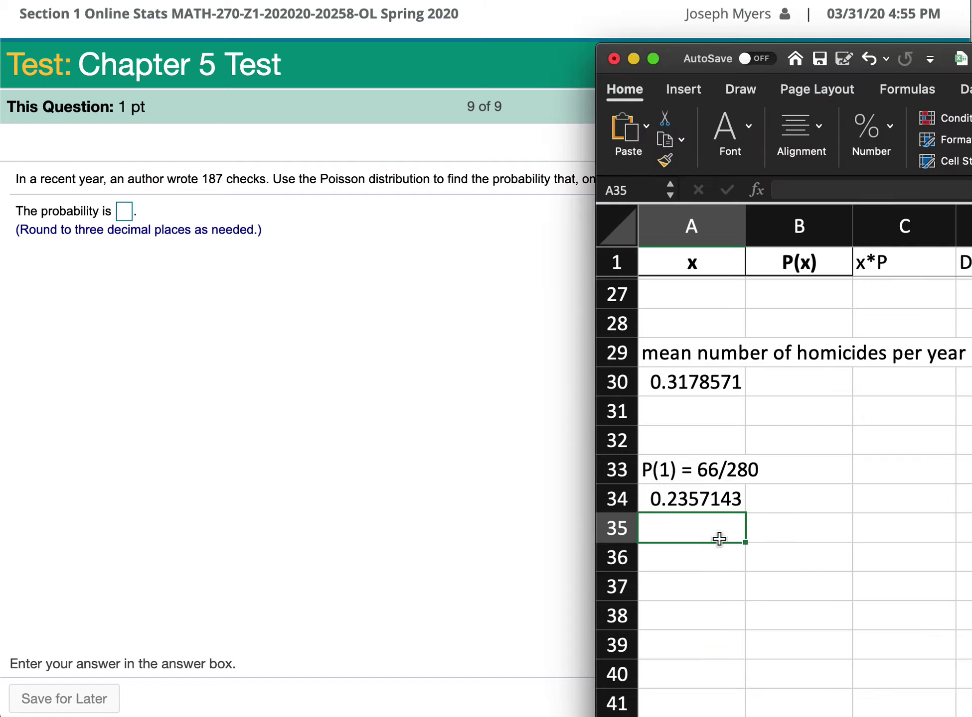
scroll(707, 532, "down", 5)
scroll(708, 530, "down", 4)
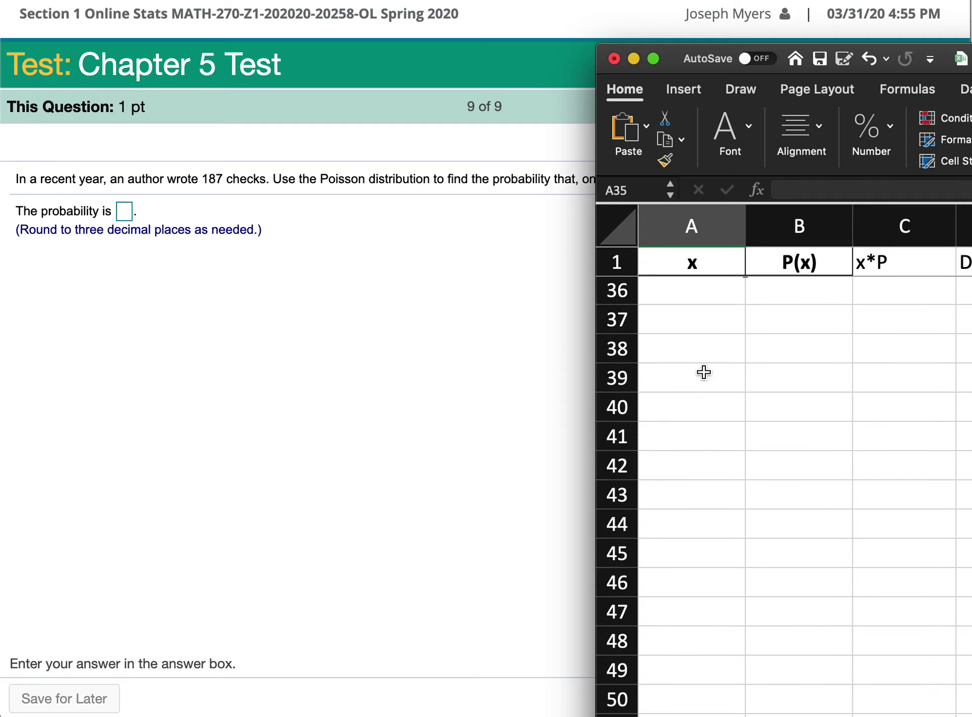
key("Down")
key("Down")
key("Down")
type("avera")
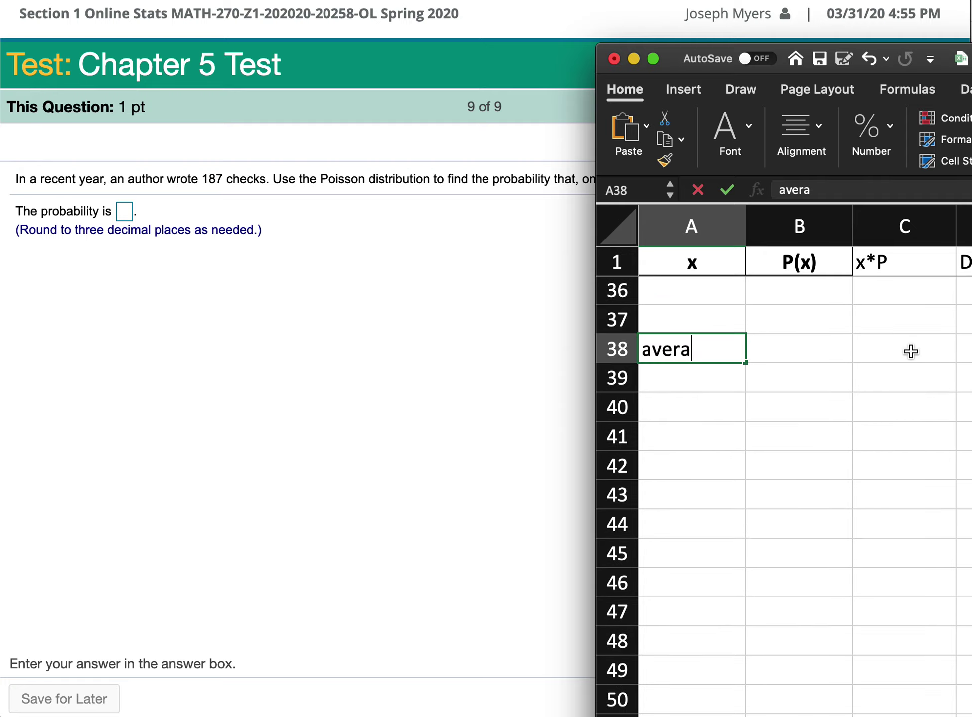
type("ge checks per day")
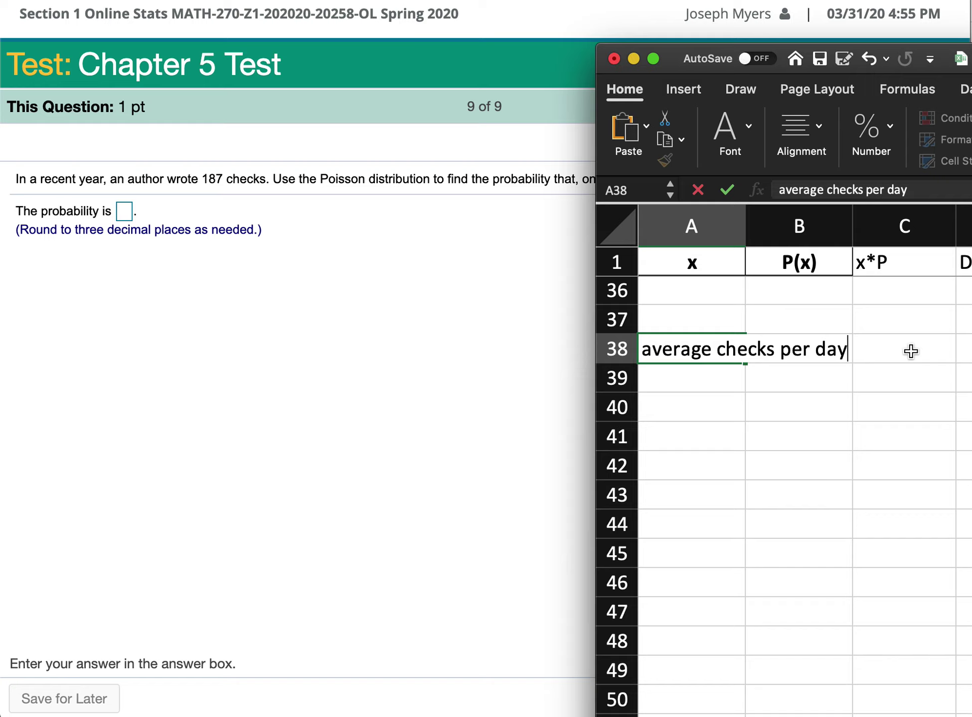
key("Return")
Calculate the daily average with =187/365 in cell A39 and copy that cell
type("=")
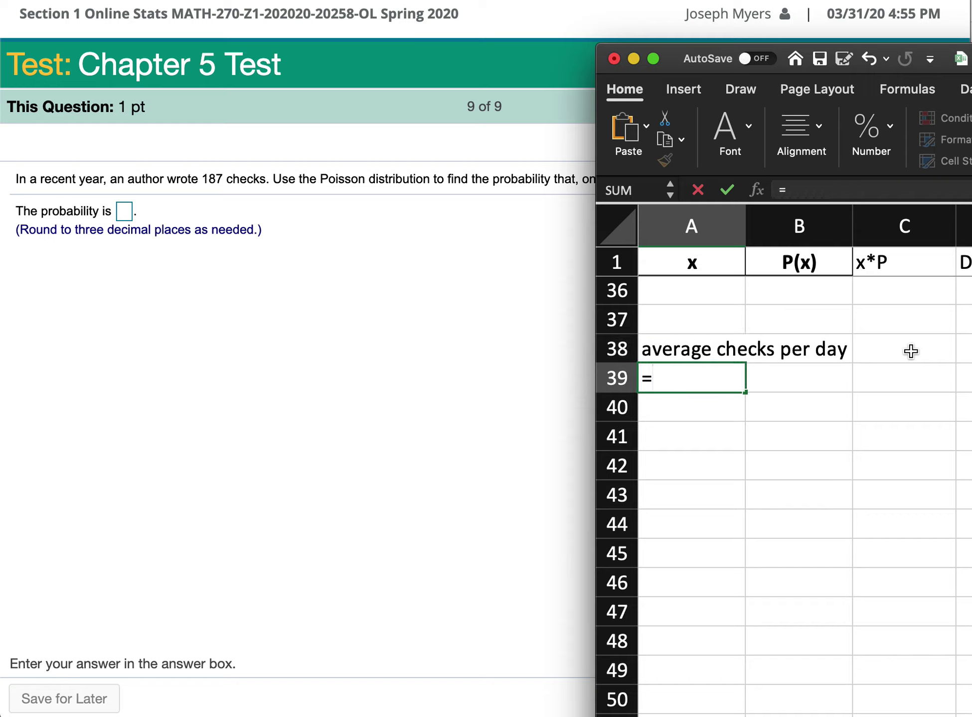
type("187/365")
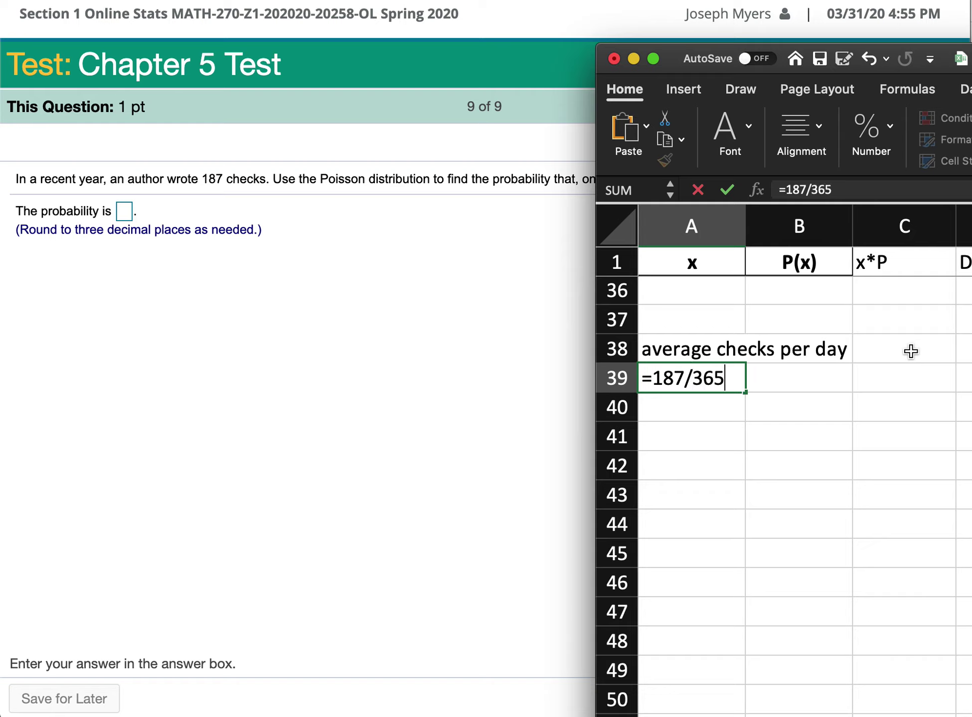
key("Return")
key("Return")
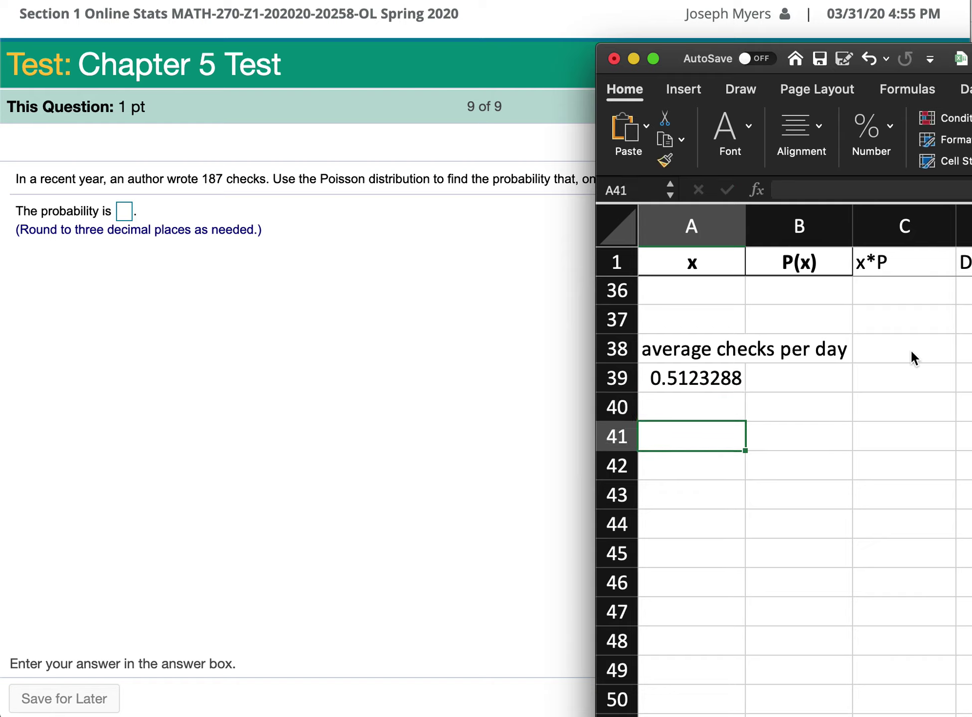
left_click(729, 381)
key("super+c")
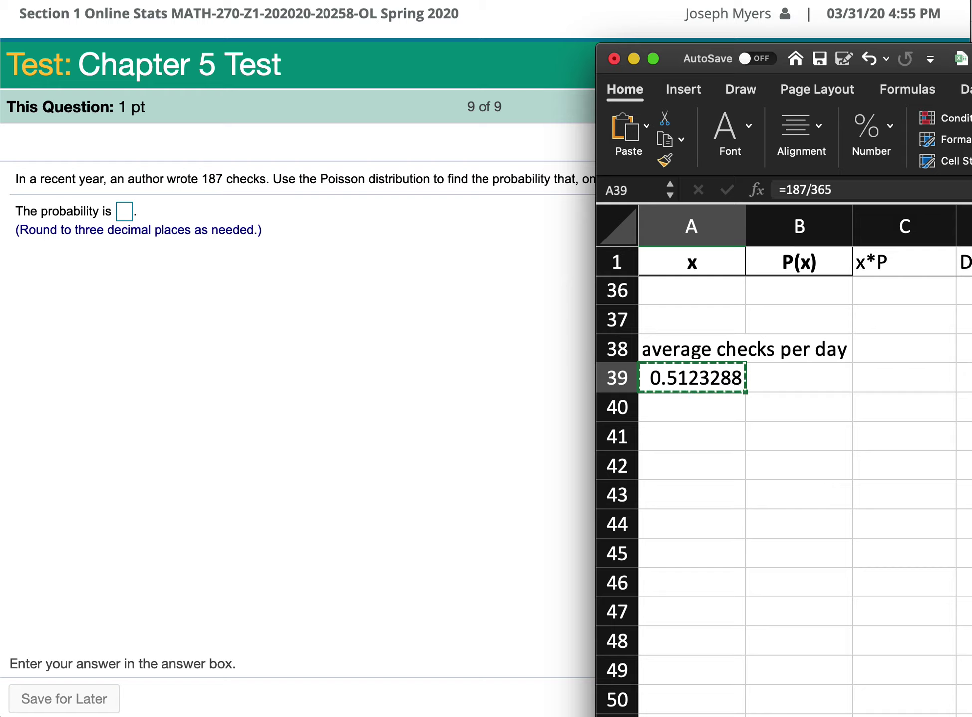
Switch to StatCrunch and replace the Poisson calculator's mean with the copied value, 0.512328767
key("super+Tab")
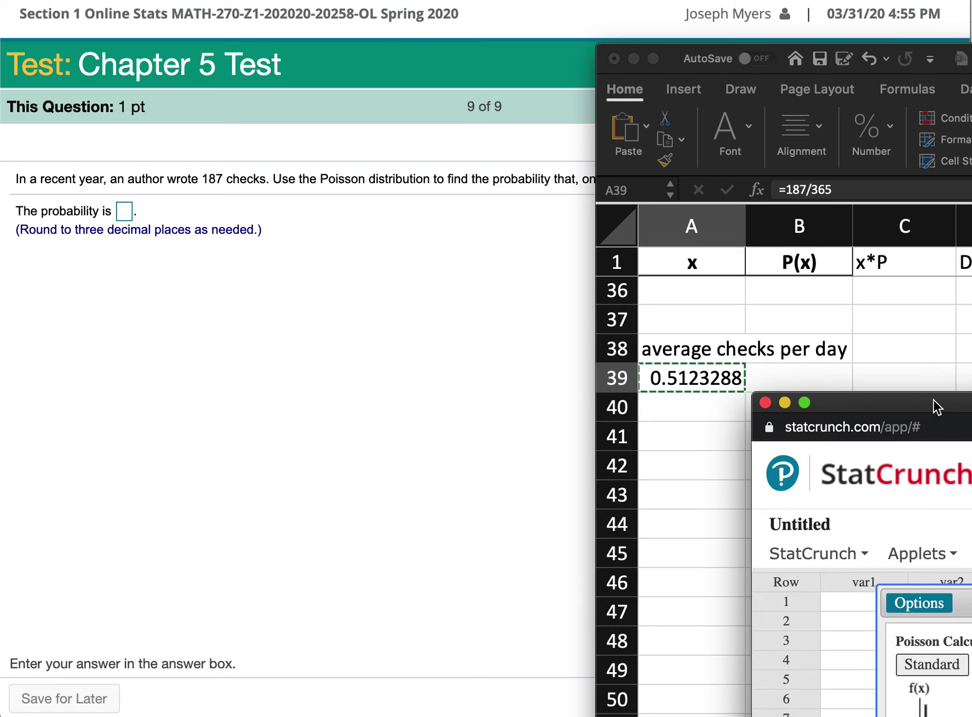
double_click(936, 406)
triple_click(748, 539)
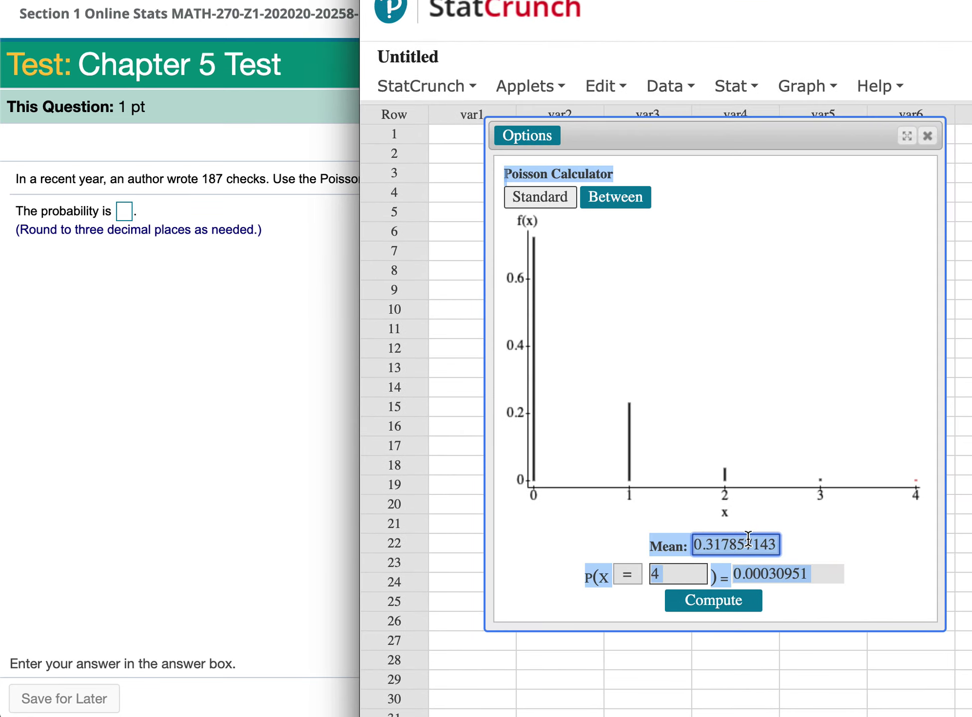
left_click(765, 531)
left_click_drag(697, 541, 822, 550)
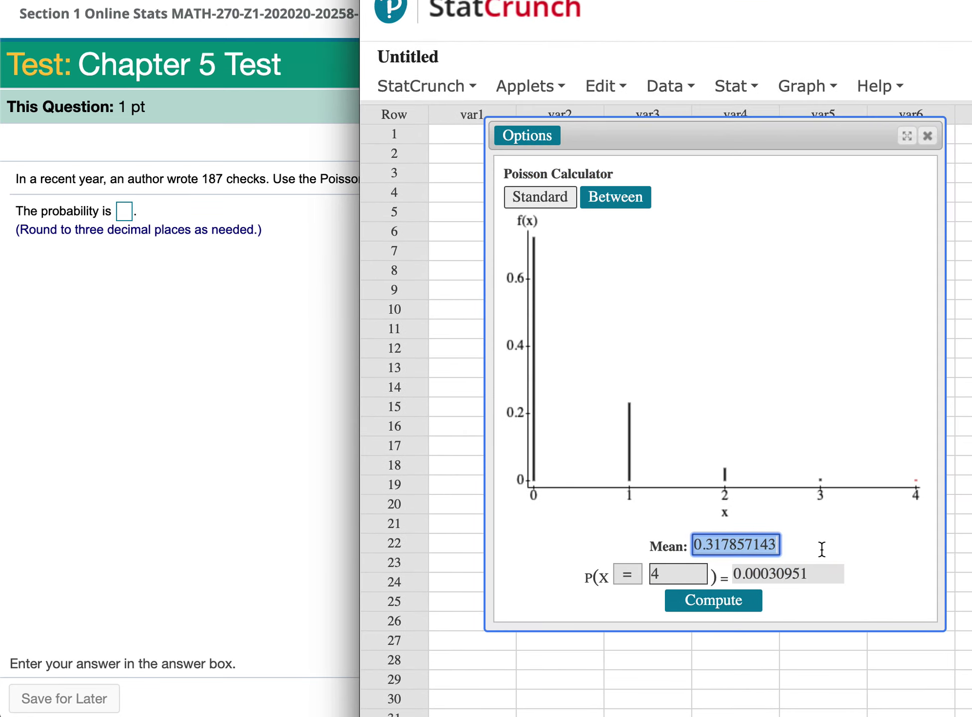
key("super+v")
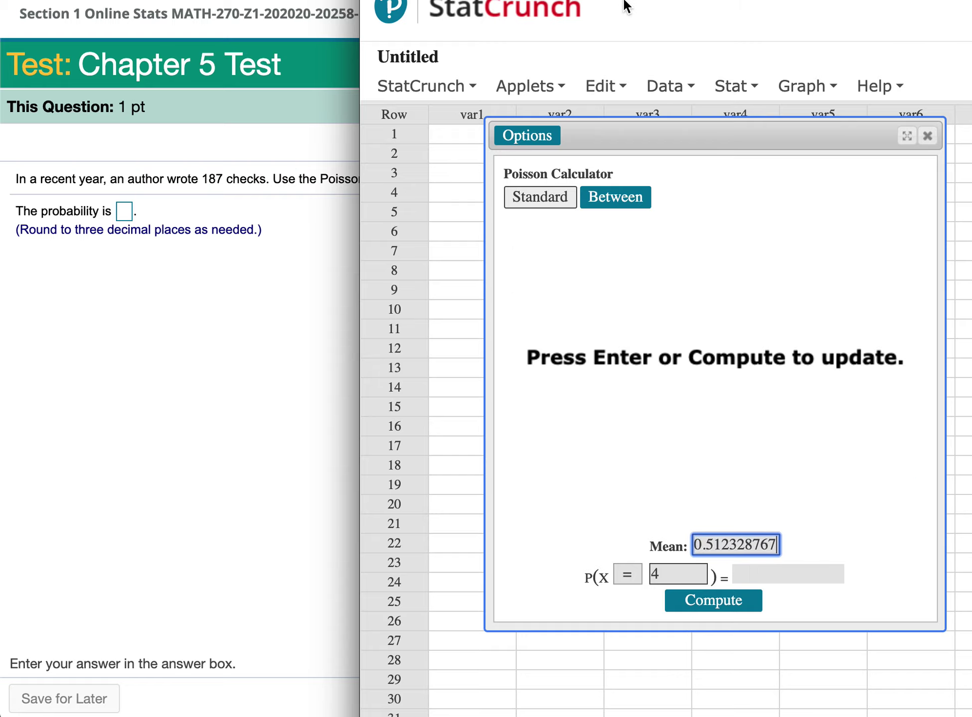
Recheck the question's wording, compute the Poisson probability for X ≥ 1 in StatCrunch, and copy the result
scroll(412, 217, "up", 1)
left_click(244, 371)
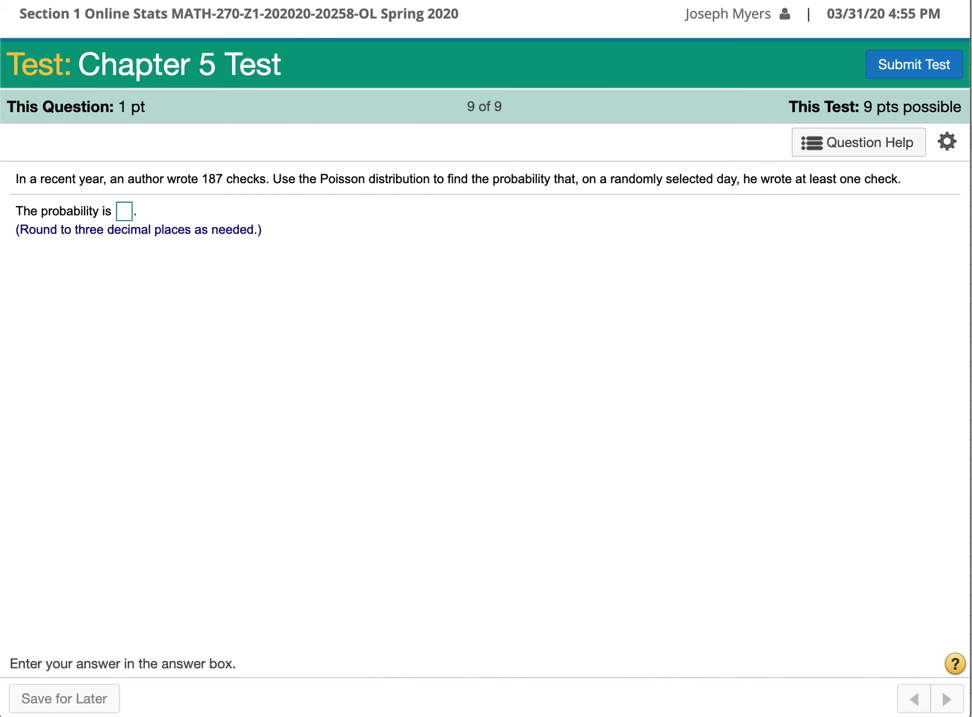
key("super+Tab")
left_click(227, 417)
key("super+Tab")
left_click(623, 595)
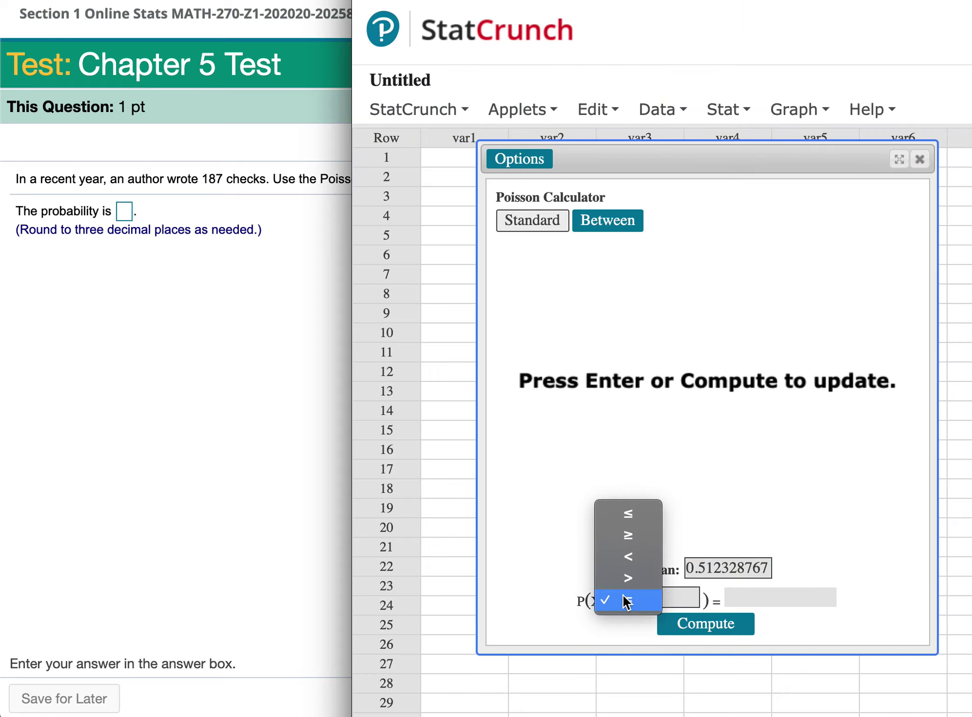
left_click(629, 535)
key("Tab")
type("1")
left_click(689, 627)
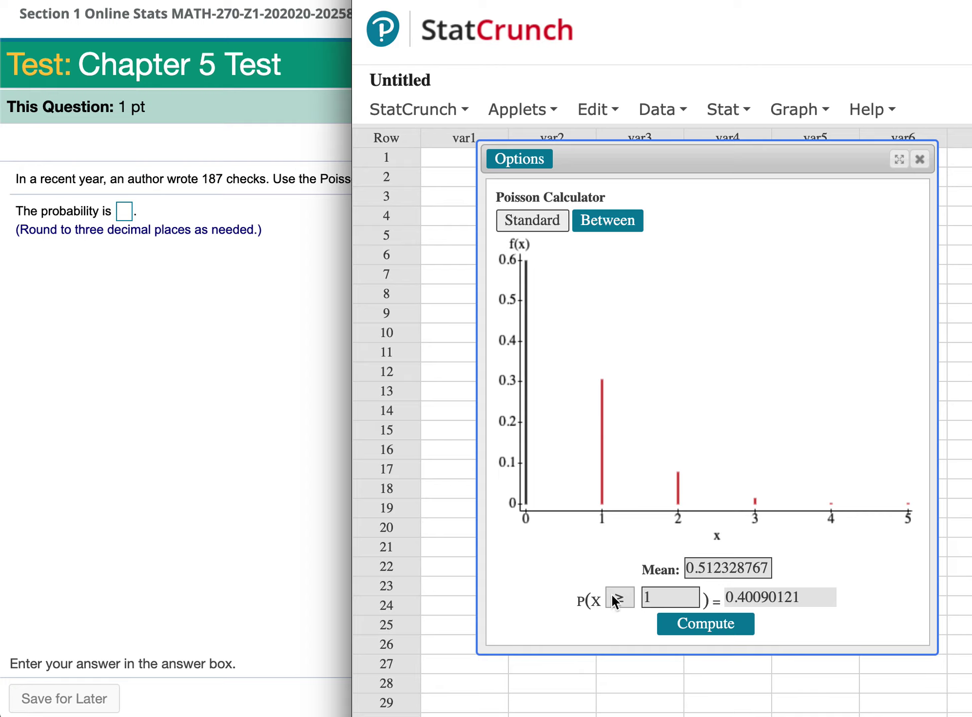
left_click_drag(816, 593, 718, 595)
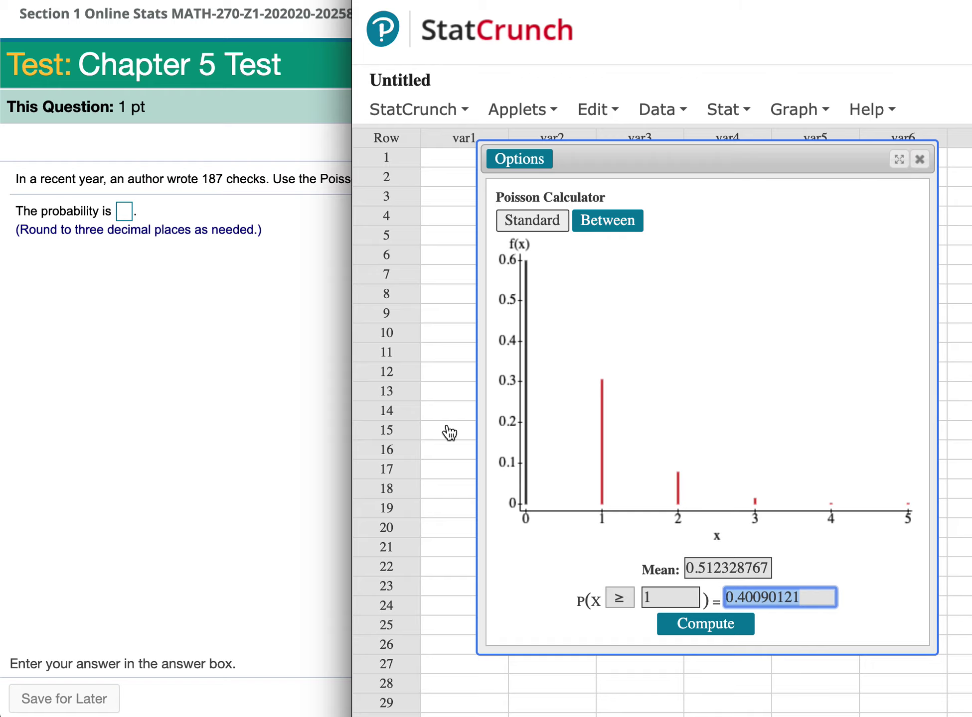
Paste the copied probability into the question 9 answer and round it to 0.401
left_click(119, 210)
key("super+v")
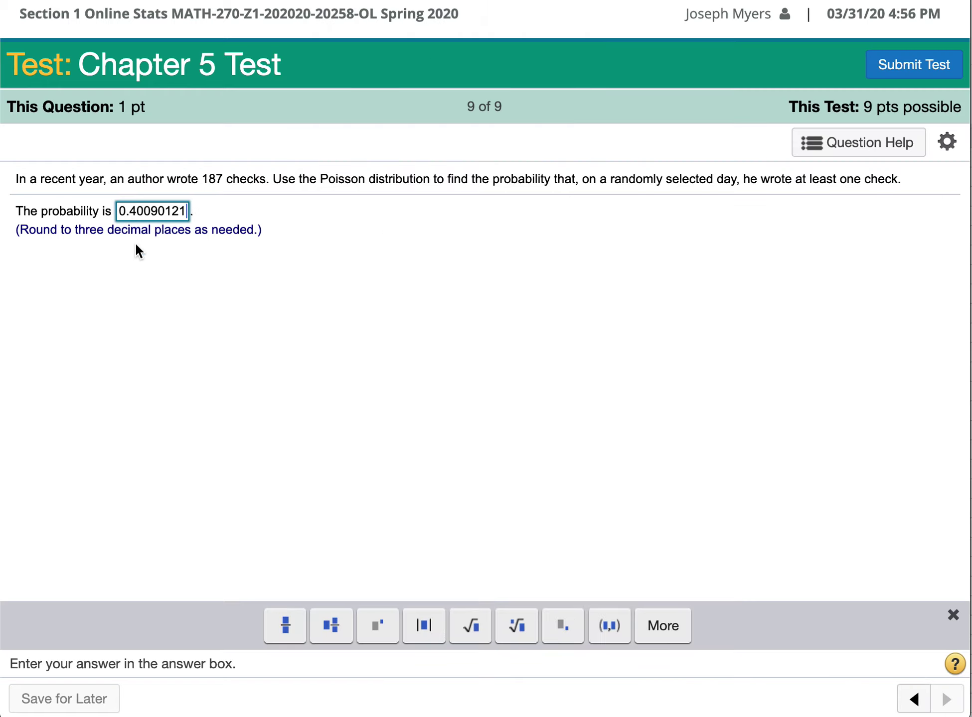
left_click(152, 211)
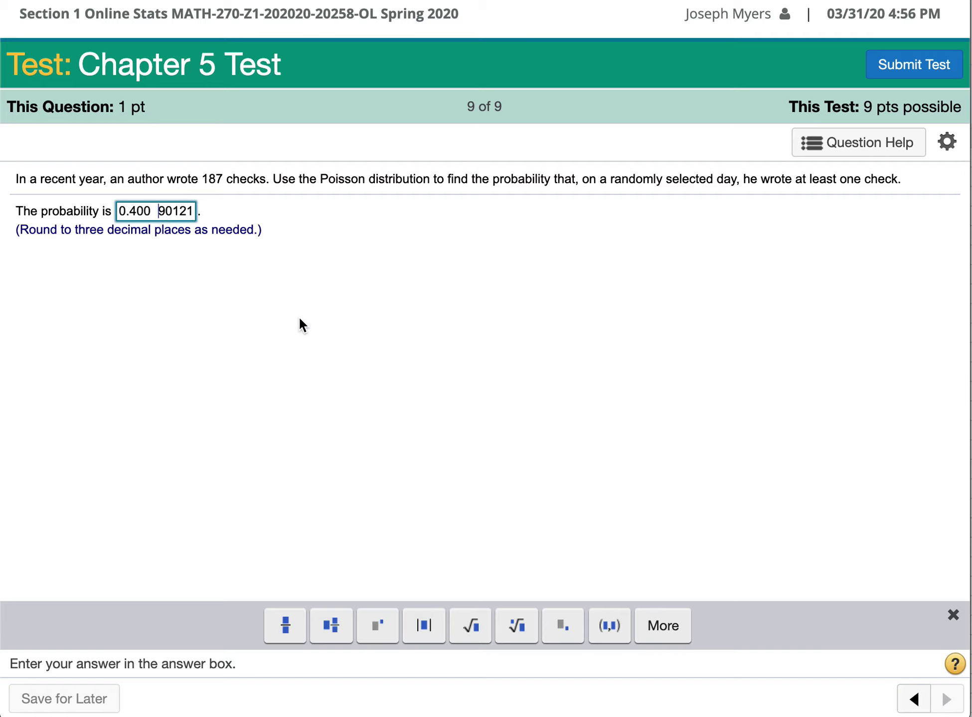
left_click_drag(159, 211, 238, 219)
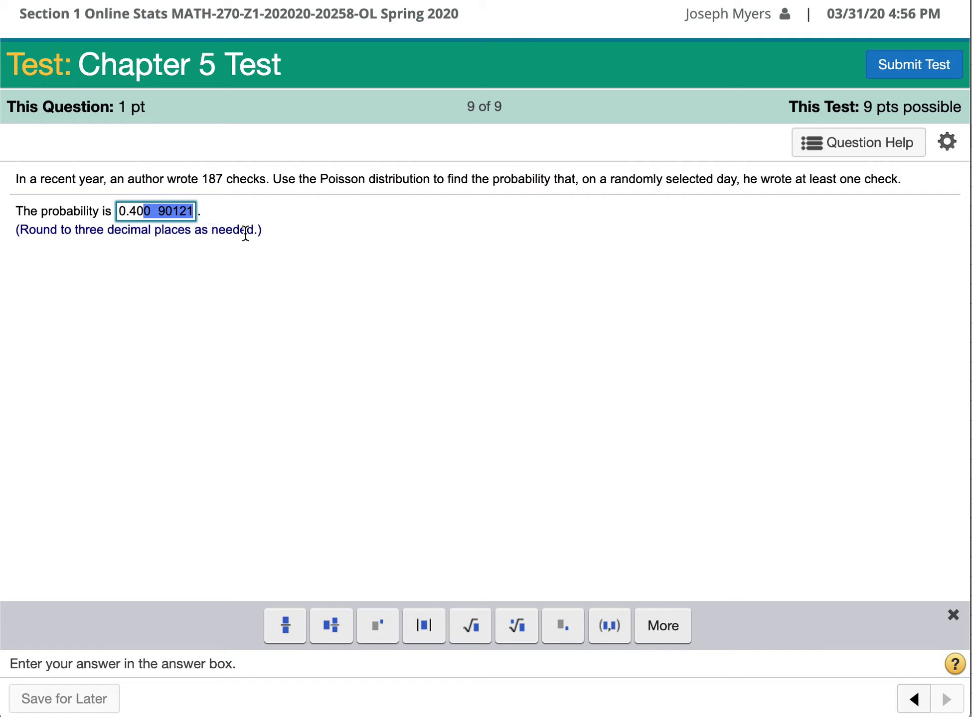
type("1")
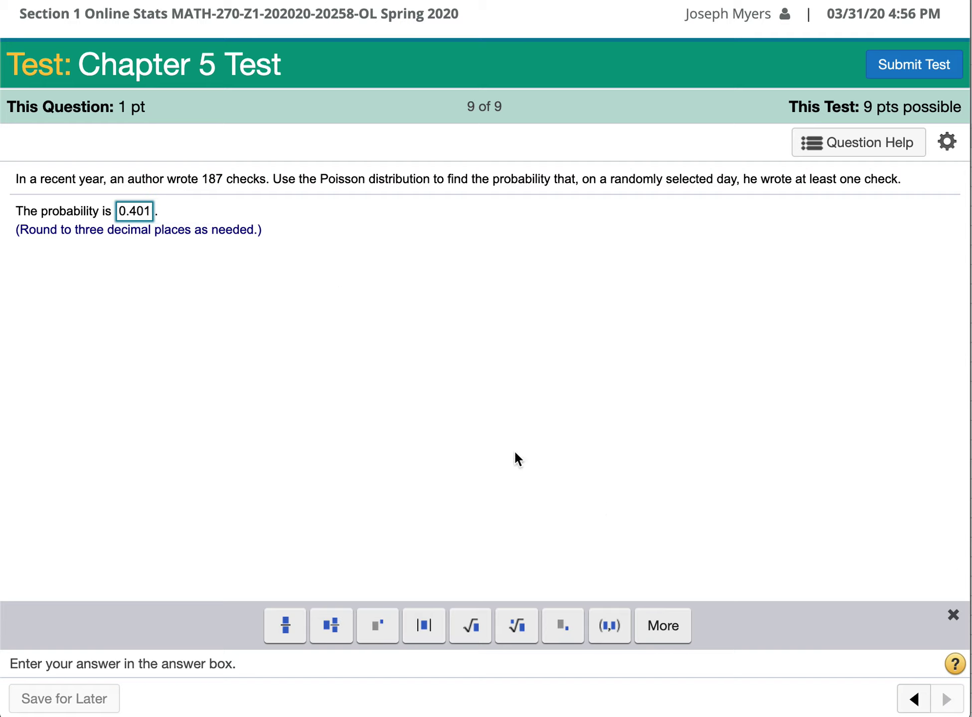